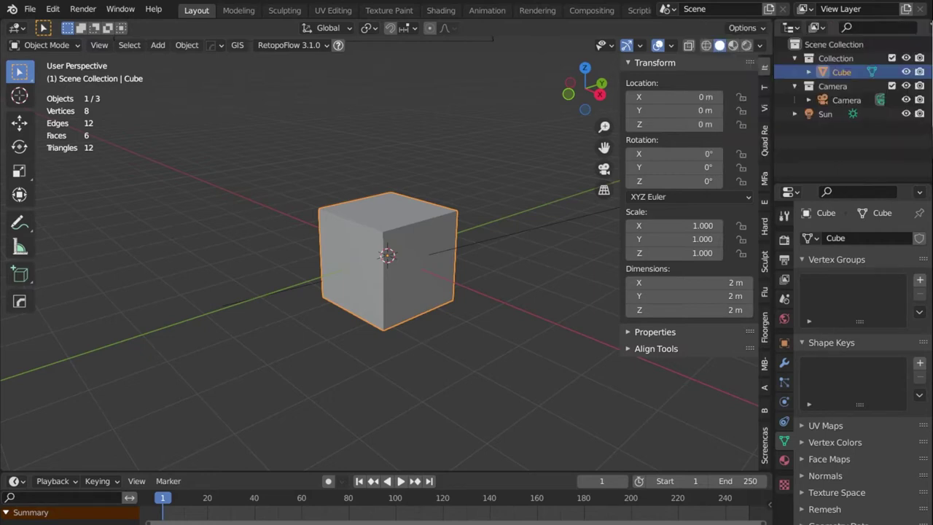
Deselect the cube and close the timeline area so the 3D viewport takes over its space.
{"action": "left_click", "coordinate": [95, 212]}
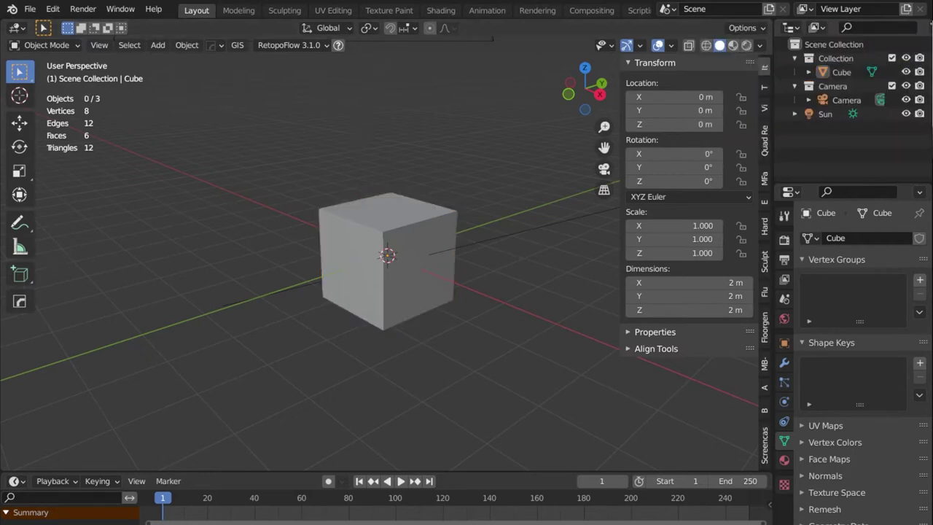
{"action": "left_click", "coordinate": [14, 481]}
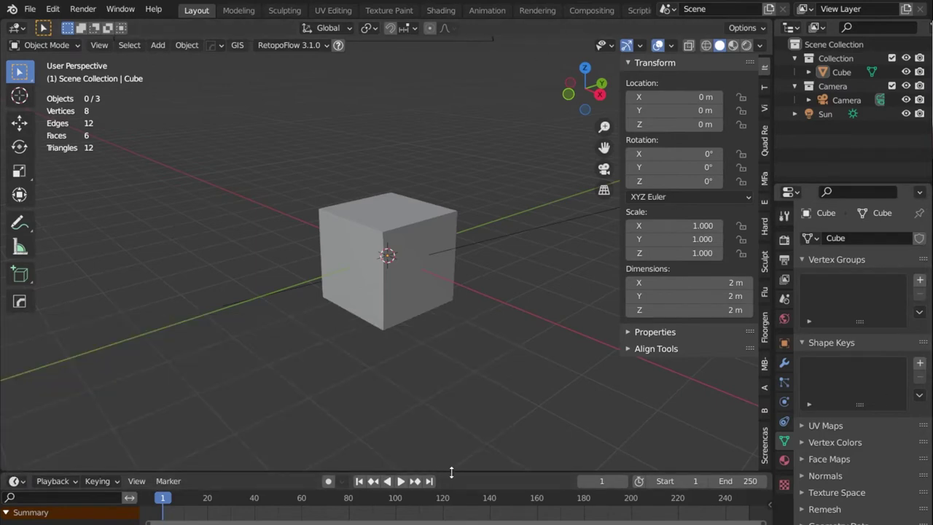
{"action": "right_click", "coordinate": [452, 472]}
{"action": "left_click", "coordinate": [427, 506]}
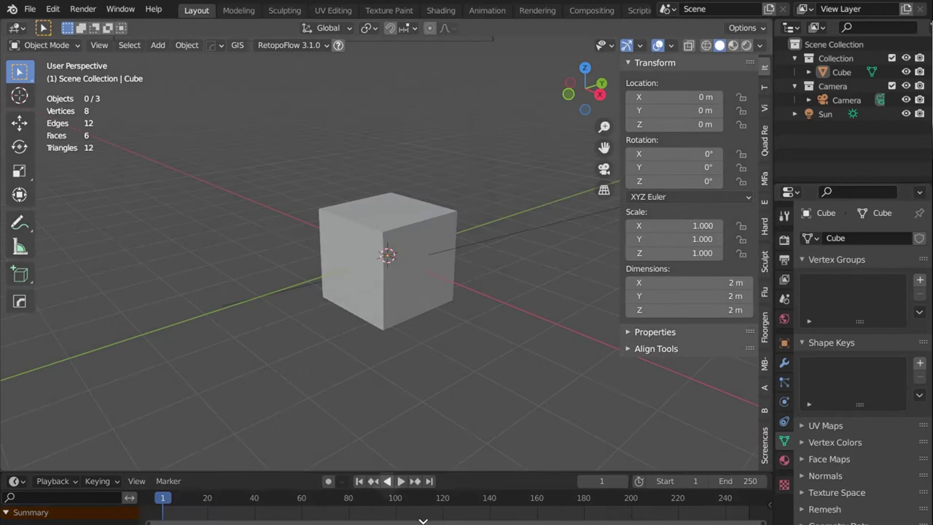
{"action": "left_click", "coordinate": [423, 519]}
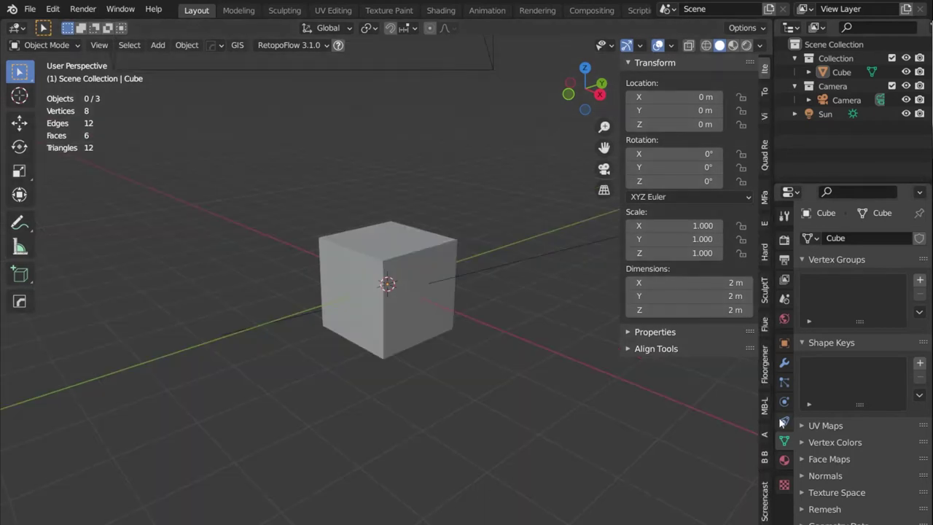
Enable the Screencast Keys overlay and test it by switching the cube into Edit Mode and back to Object Mode.
{"action": "left_click", "coordinate": [764, 497]}
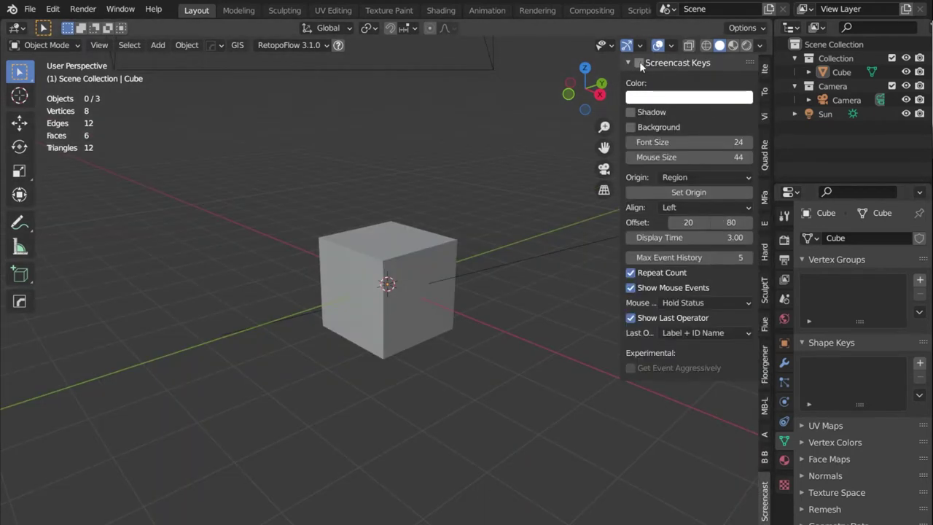
{"action": "left_click", "coordinate": [411, 309]}
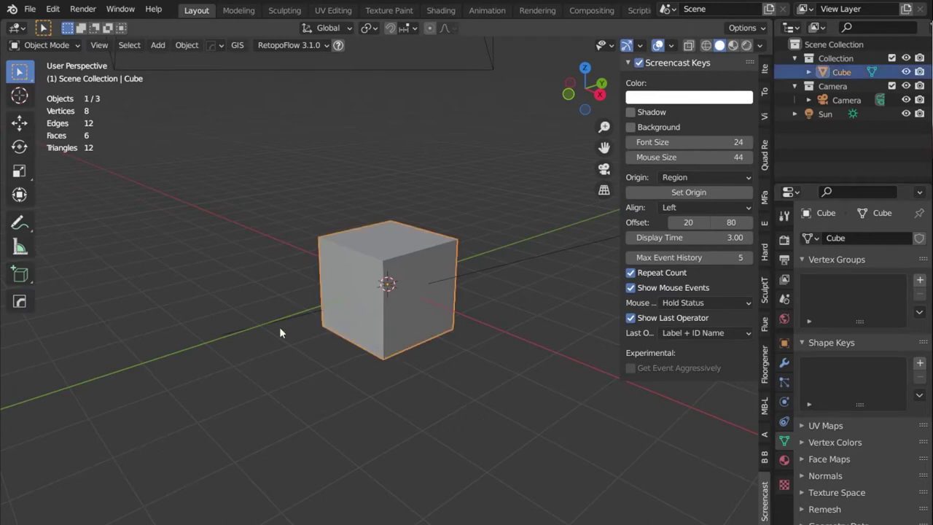
{"action": "key", "text": "Tab"}
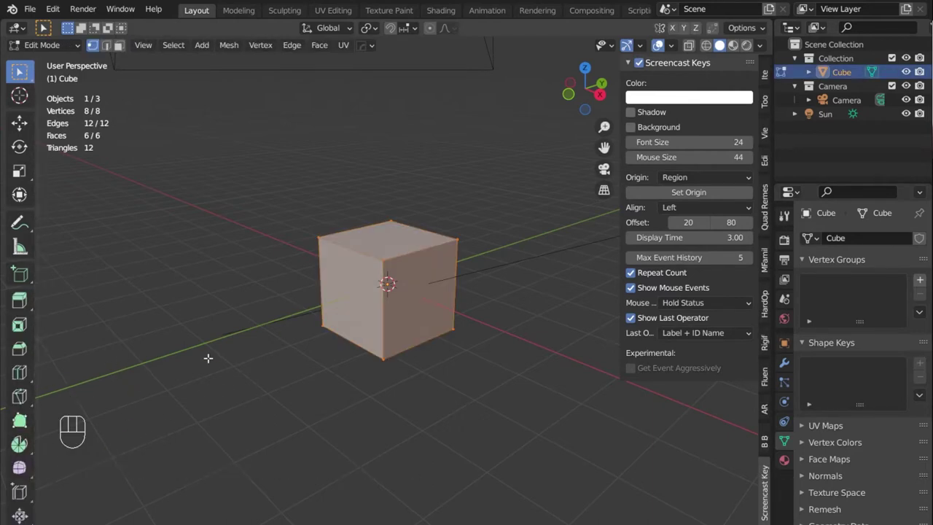
{"action": "key", "text": "Tab"}
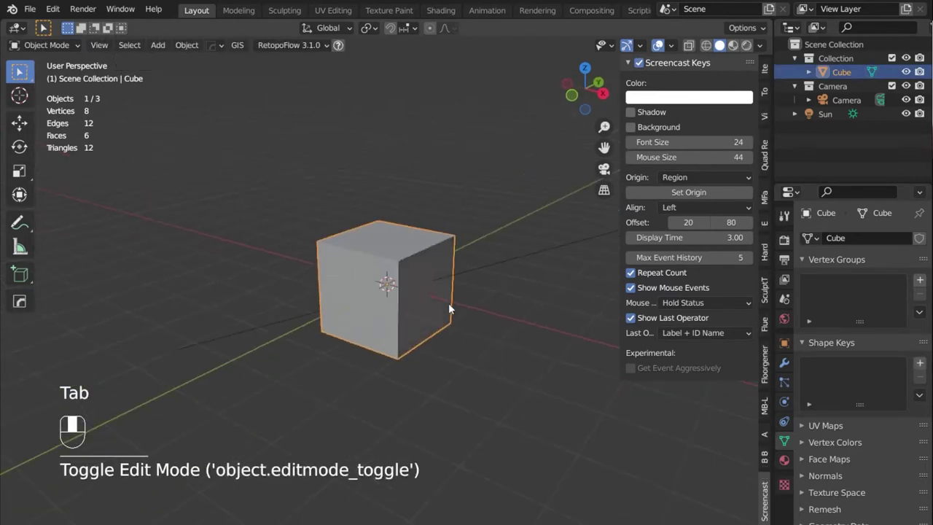
{"action": "mouse_move", "coordinate": [448, 303]}
{"action": "middle_mouse_down"}
{"action": "mouse_move", "coordinate": [425, 309]}
{"action": "mouse_move", "coordinate": [491, 366]}
{"action": "mouse_move", "coordinate": [437, 313]}
{"action": "middle_mouse_up"}
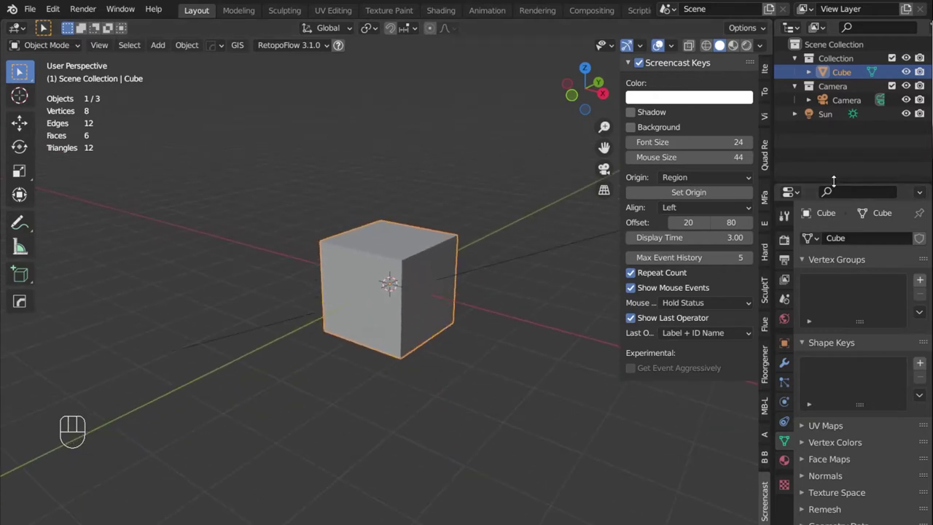
Enlarge the Properties editor by shrinking the Outliner, and hide the viewport sidebar.
{"action": "left_click_drag", "start_coordinate": [834, 183], "coordinate": [836, 125]}
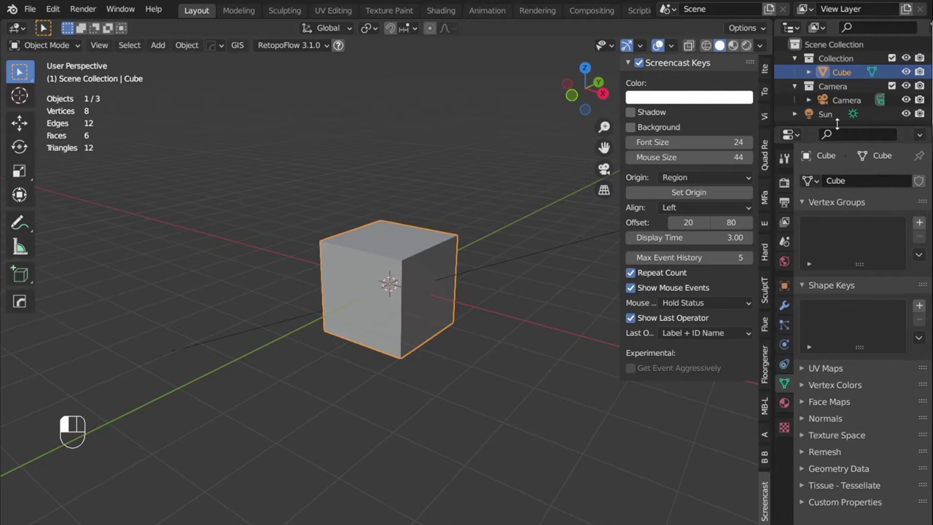
{"action": "left_click", "coordinate": [786, 204]}
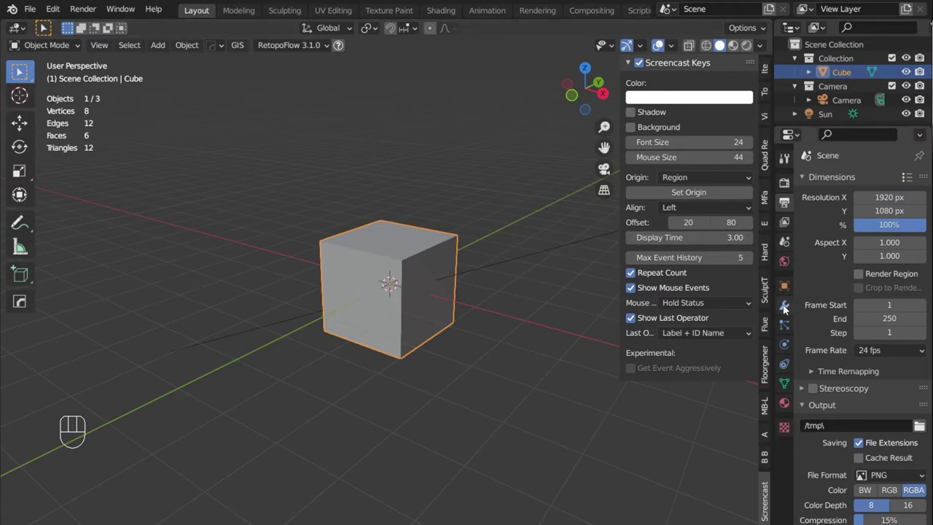
{"action": "left_click", "coordinate": [784, 159]}
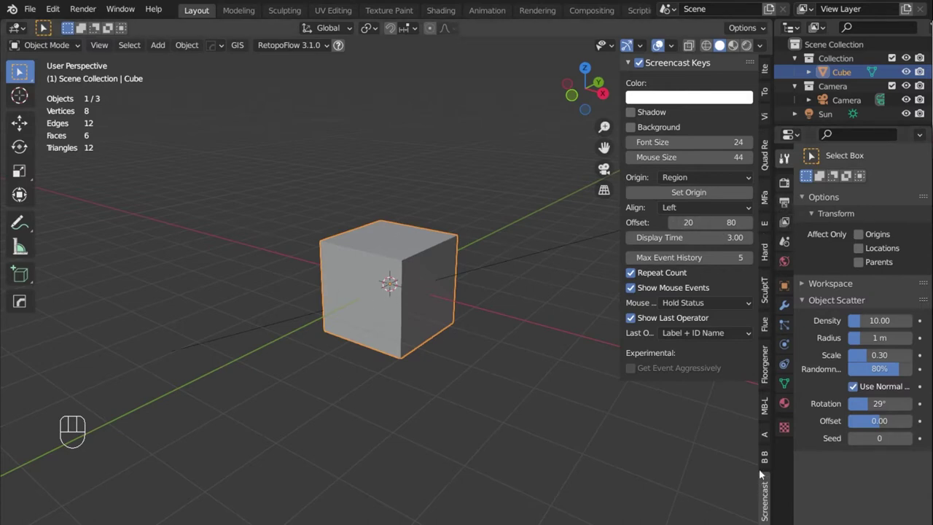
{"action": "key", "text": "n"}
{"action": "key", "text": "n"}
{"action": "key", "text": "n"}
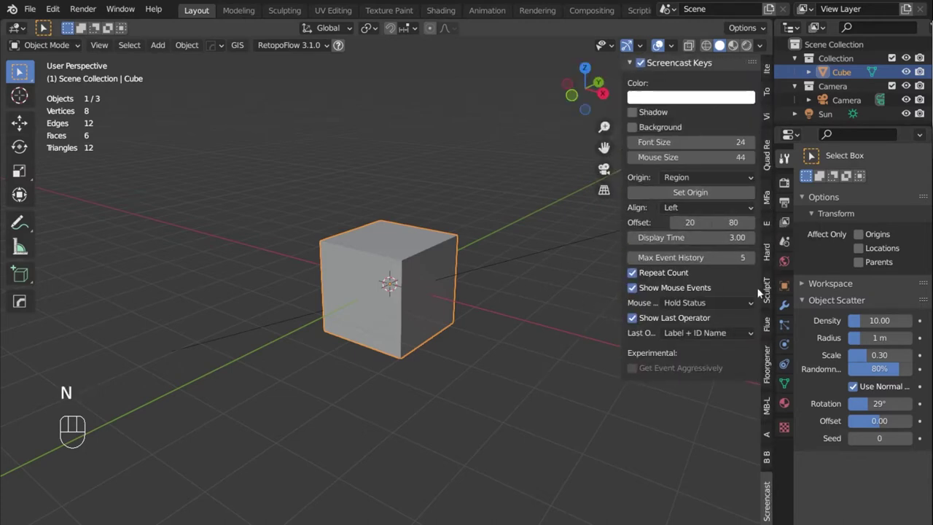
Set the scene's unit scale to 0.001, enable Separate Units and choose Millimeters as the length unit.
{"action": "left_click", "coordinate": [783, 242]}
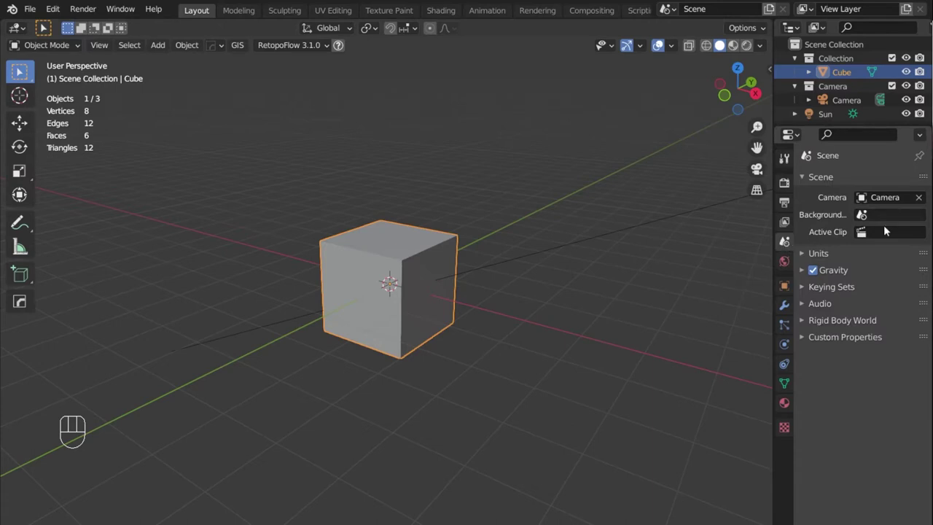
{"action": "left_click", "coordinate": [802, 252]}
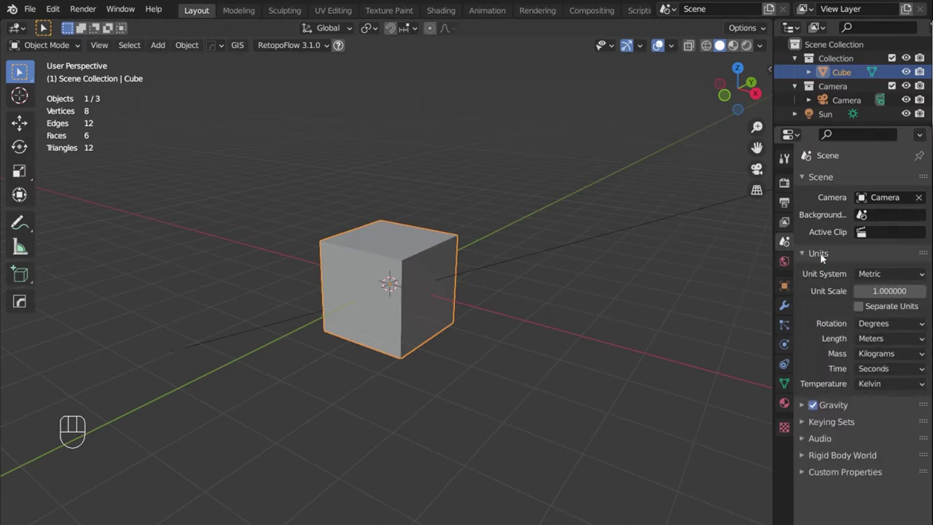
{"action": "left_click", "coordinate": [872, 290]}
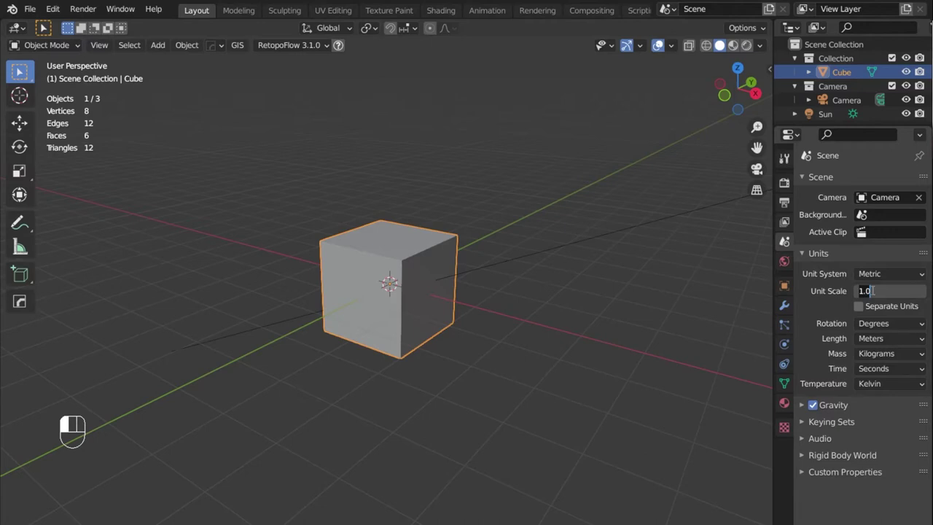
{"action": "type", "text": ".001"}
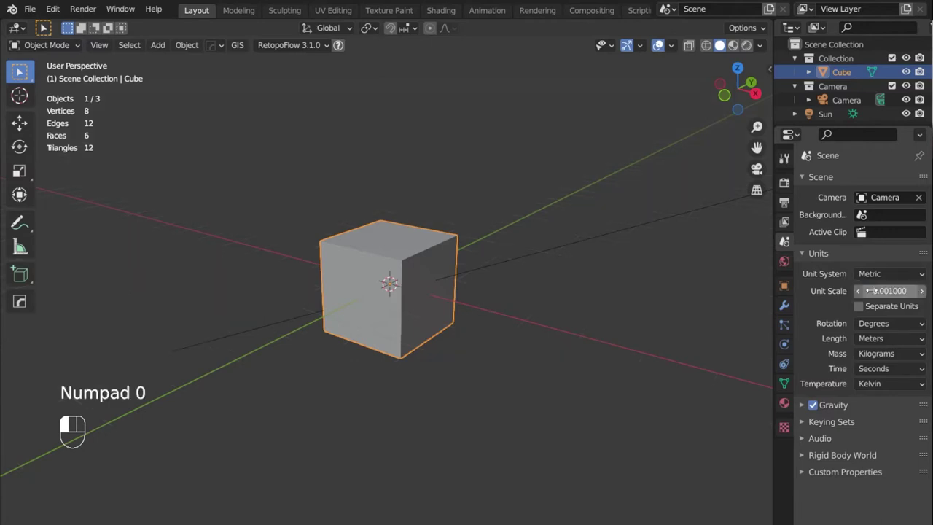
{"action": "left_click", "coordinate": [859, 306]}
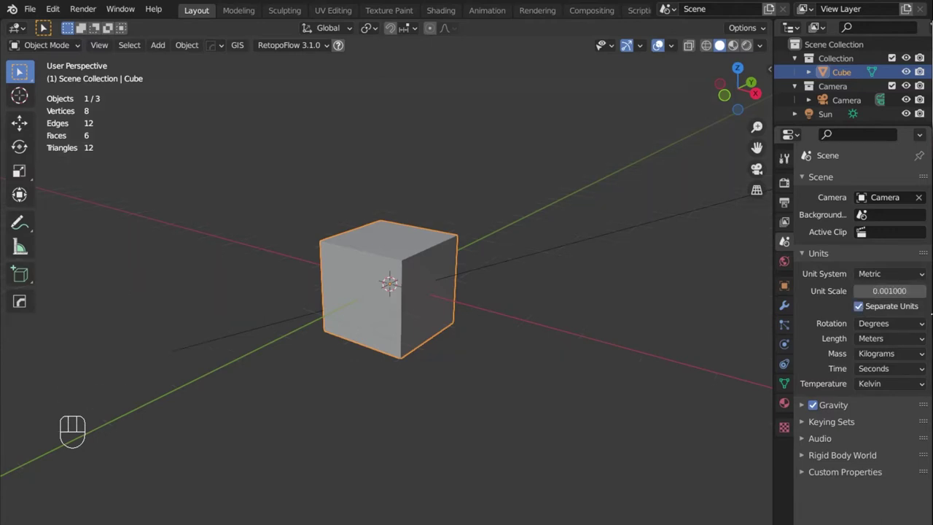
{"action": "left_click", "coordinate": [866, 340]}
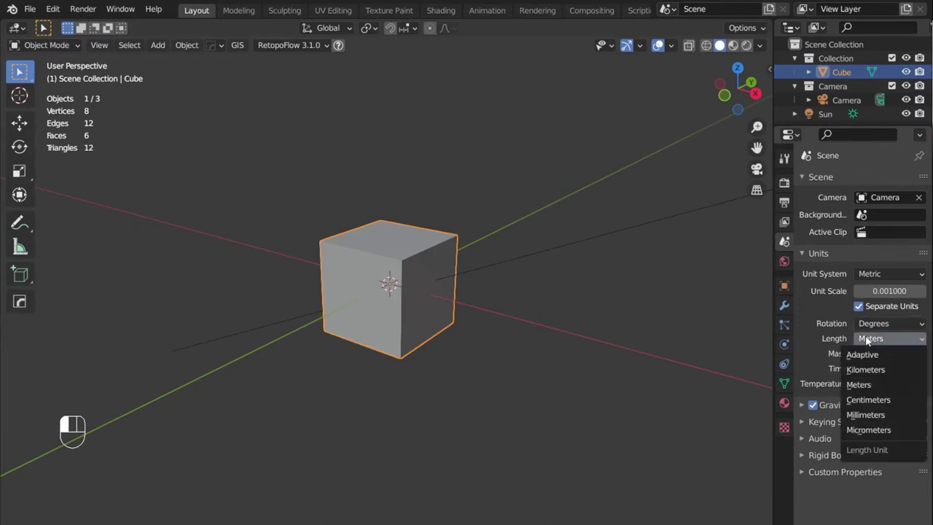
{"action": "left_click", "coordinate": [891, 417]}
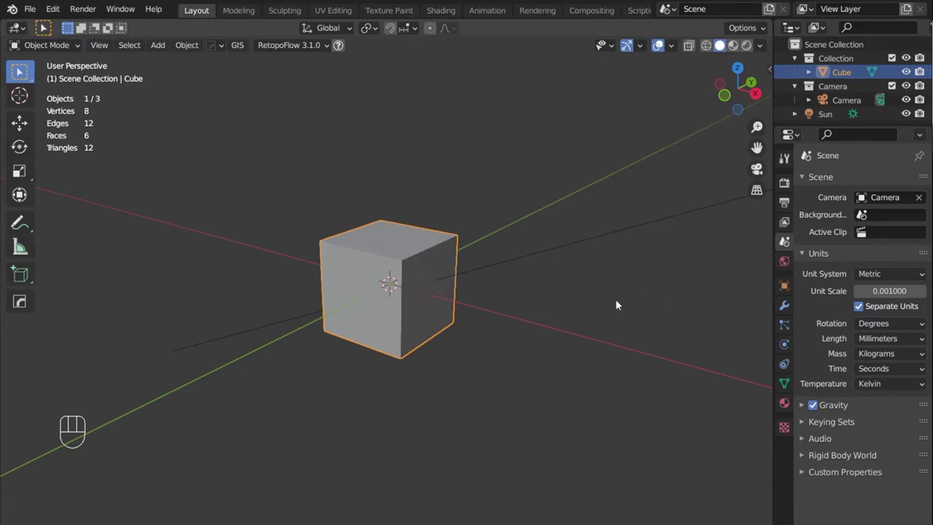
Reduce the viewport overlay's grid scale to suit the millimetre units.
{"action": "middle_click_drag", "start_coordinate": [520, 339], "coordinate": [419, 350]}
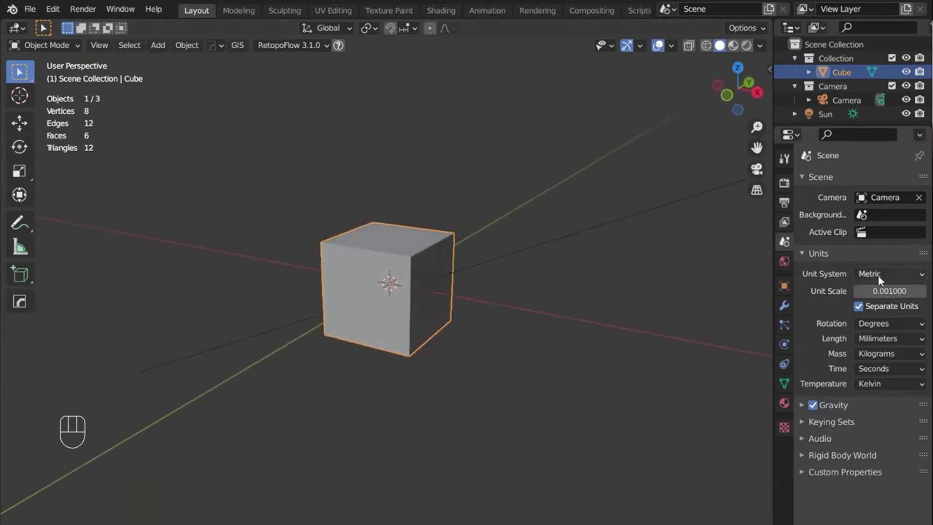
{"action": "left_click", "coordinate": [670, 46]}
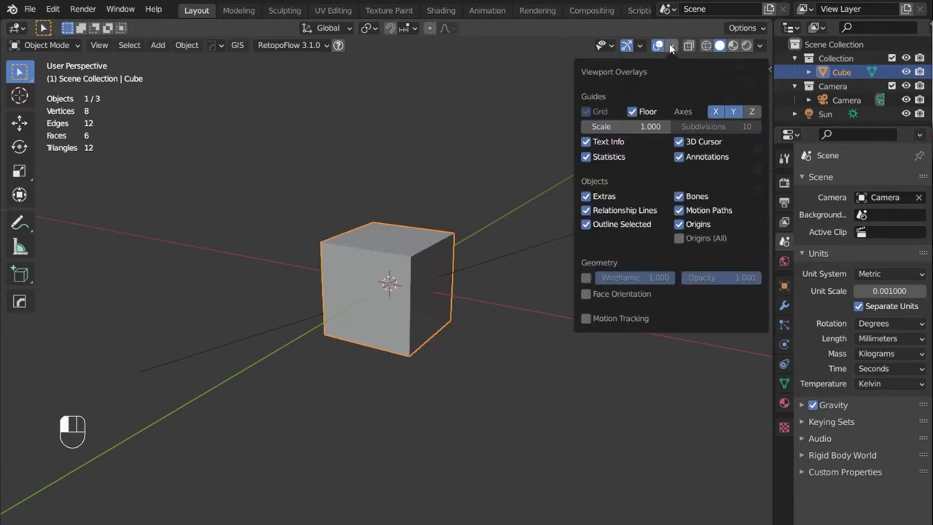
{"action": "left_click", "coordinate": [671, 46]}
{"action": "left_click", "coordinate": [612, 124]}
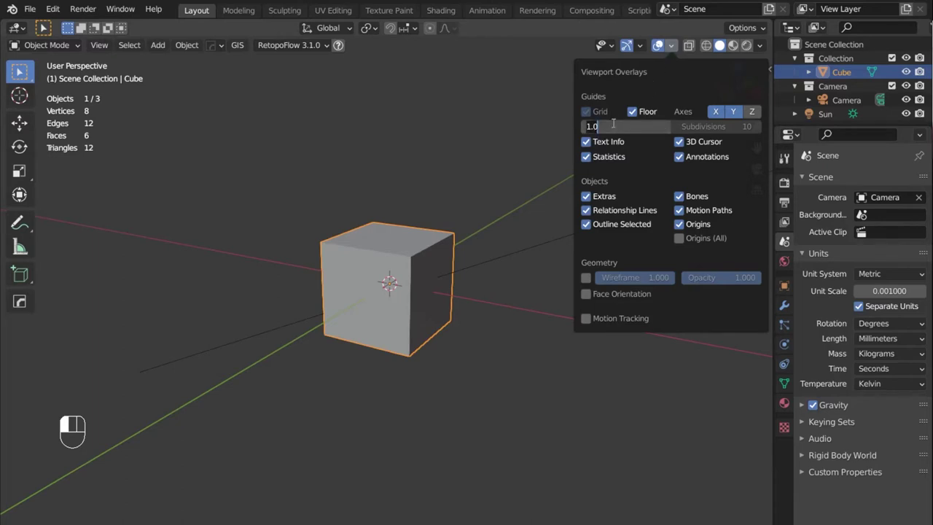
{"action": "type", "text": "0"}
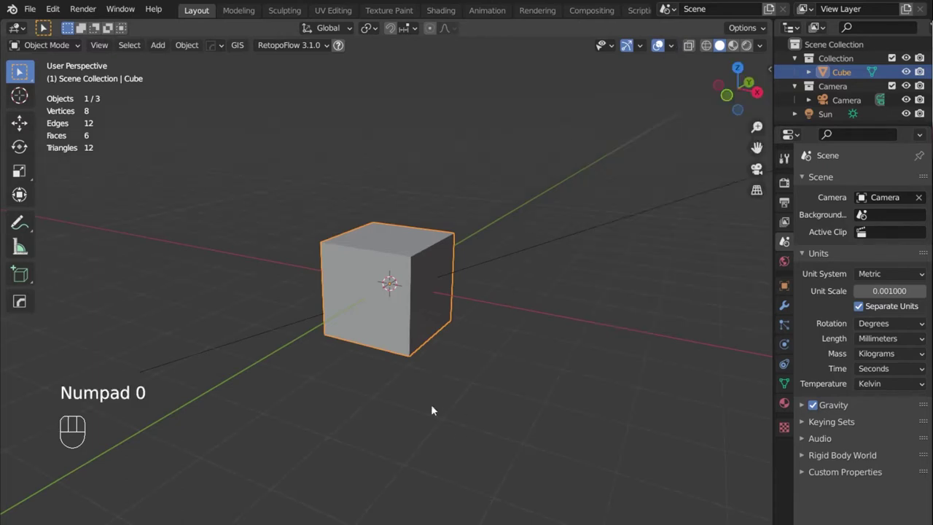
{"action": "middle_click_drag", "start_coordinate": [430, 410], "coordinate": [404, 357]}
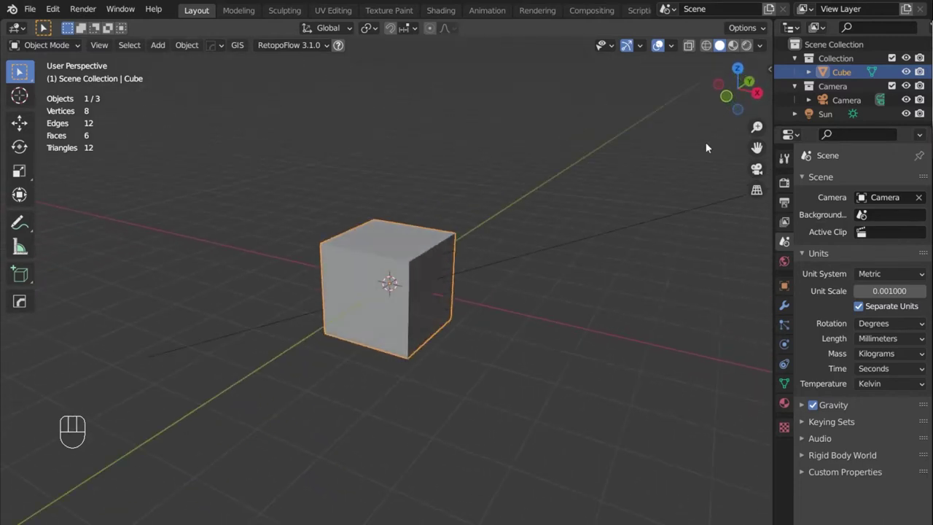
Display the selected cube's transform and dimension values beside the viewport.
{"action": "key", "text": "n"}
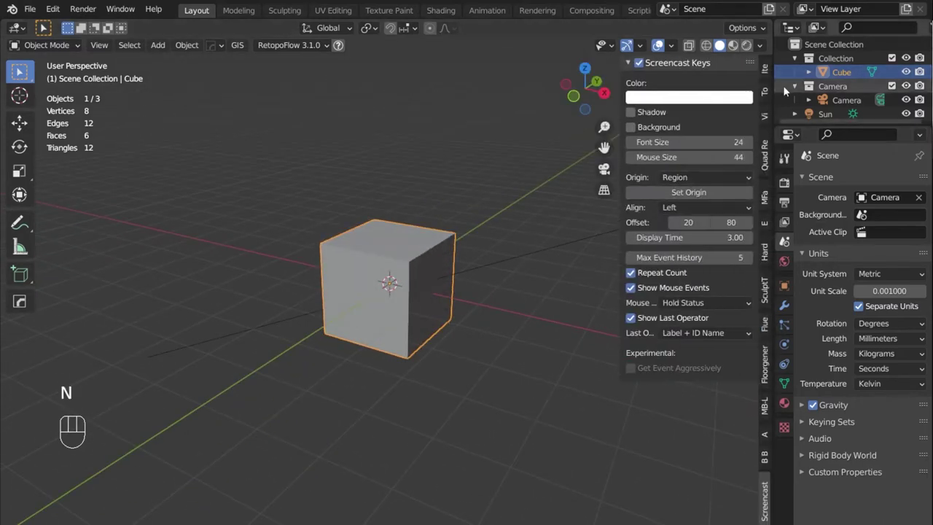
{"action": "left_click", "coordinate": [764, 69]}
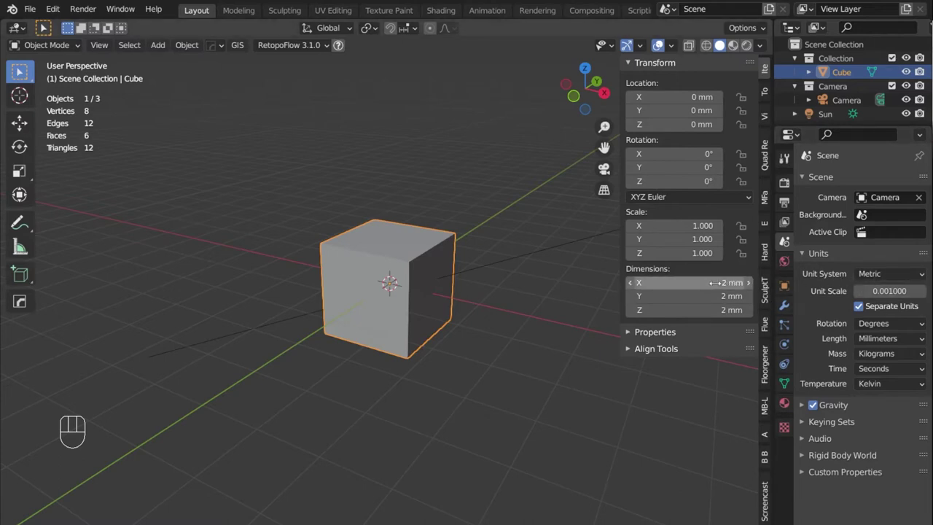
{"action": "middle_click_drag", "start_coordinate": [550, 328], "coordinate": [427, 291]}
{"action": "scroll", "coordinate": [435, 287], "scroll_direction": "down", "scroll_amount": 1}
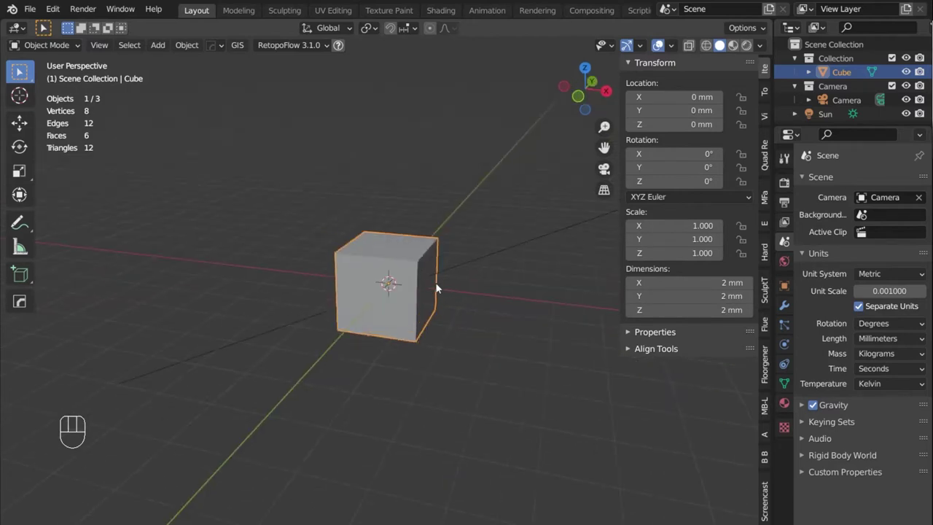
{"action": "scroll", "coordinate": [436, 288], "scroll_direction": "down", "scroll_amount": 2}
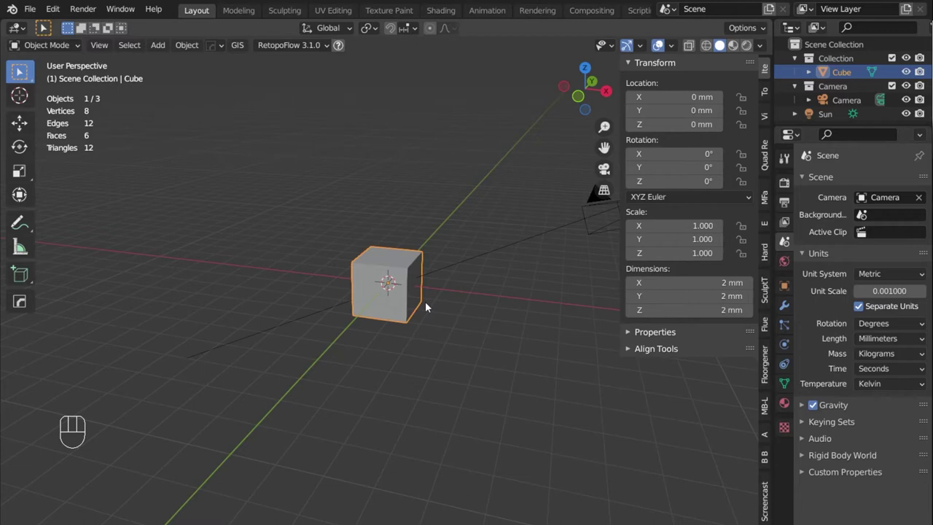
Set the cube's dimensions to 145 mm in X, 145 mm in Y and 175 mm in Z.
{"action": "left_click", "coordinate": [705, 281]}
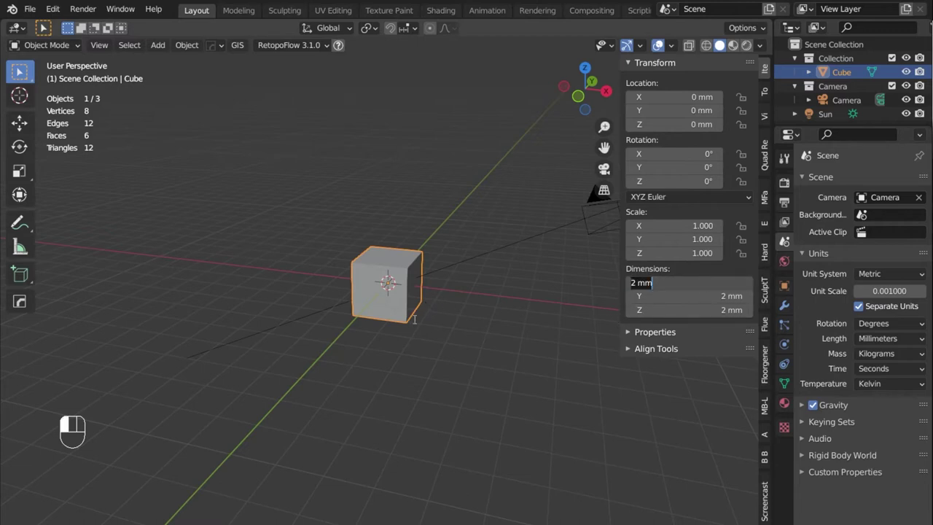
{"action": "type", "text": "145"}
{"action": "key", "text": "Tab"}
{"action": "type", "text": "145"}
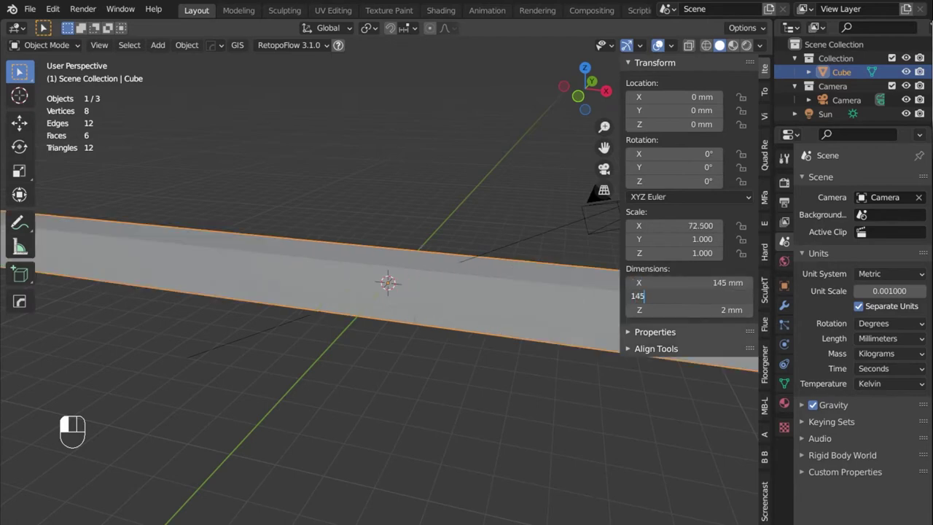
{"action": "key", "text": "Tab"}
{"action": "type", "text": "1"}
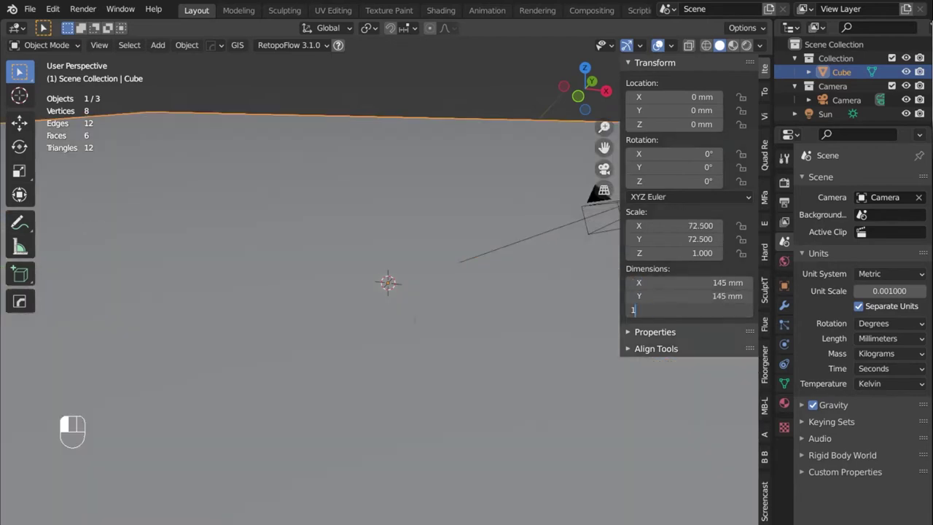
{"action": "type", "text": "75"}
{"action": "key", "text": "Return"}
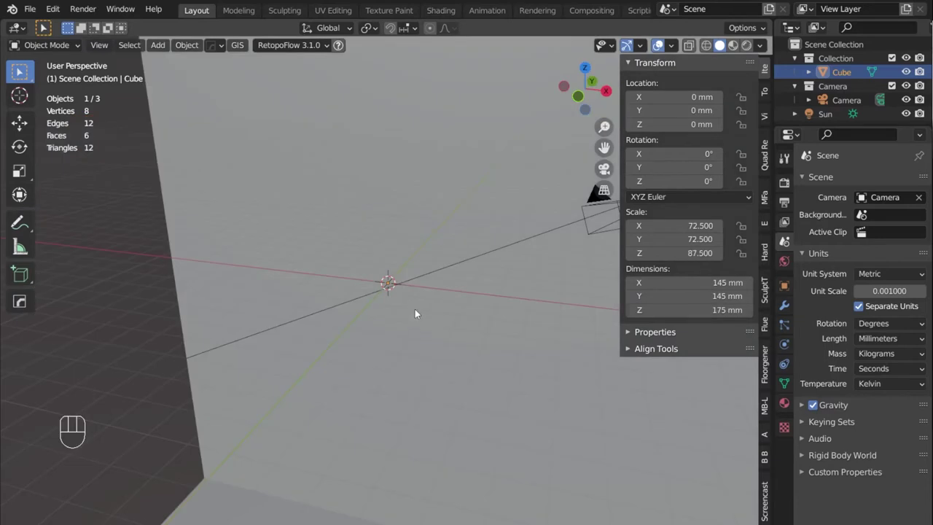
{"action": "scroll", "coordinate": [306, 348], "scroll_direction": "up", "scroll_amount": 3}
{"action": "scroll", "coordinate": [353, 342], "scroll_direction": "down", "scroll_amount": 8}
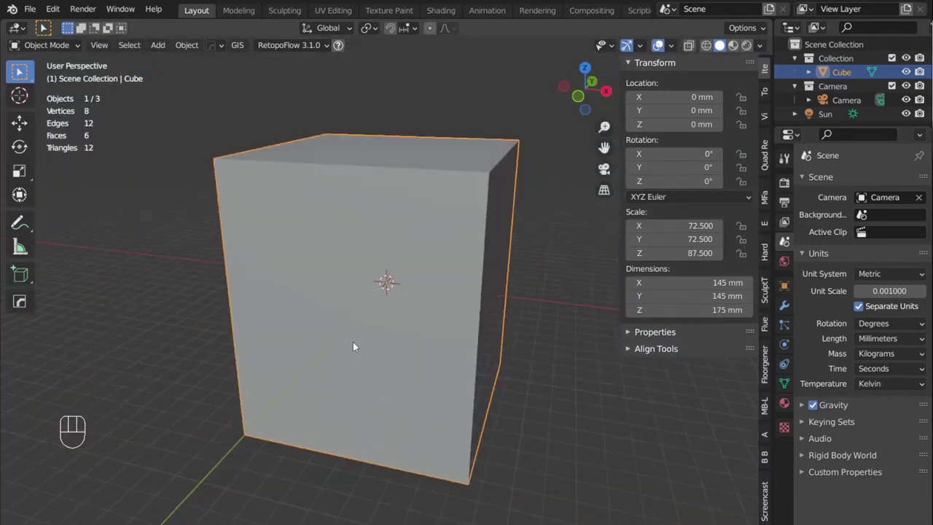
{"action": "scroll", "coordinate": [353, 340], "scroll_direction": "down", "scroll_amount": 2}
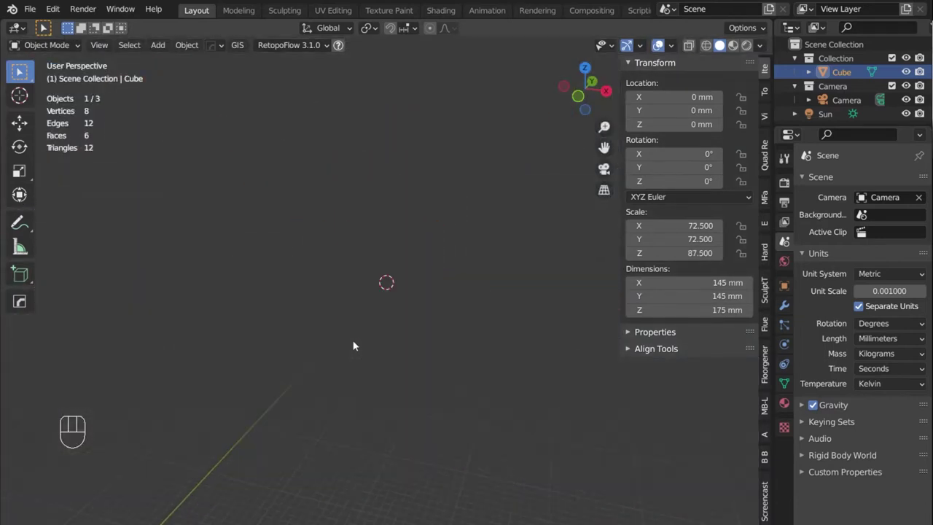
Raise the 3D view's clip end distance to 10000 mm so the cube stays visible when zoomed out.
{"action": "scroll", "coordinate": [353, 340], "scroll_direction": "up", "scroll_amount": 2}
{"action": "scroll", "coordinate": [353, 340], "scroll_direction": "down", "scroll_amount": 3}
{"action": "scroll", "coordinate": [352, 340], "scroll_direction": "up", "scroll_amount": 2}
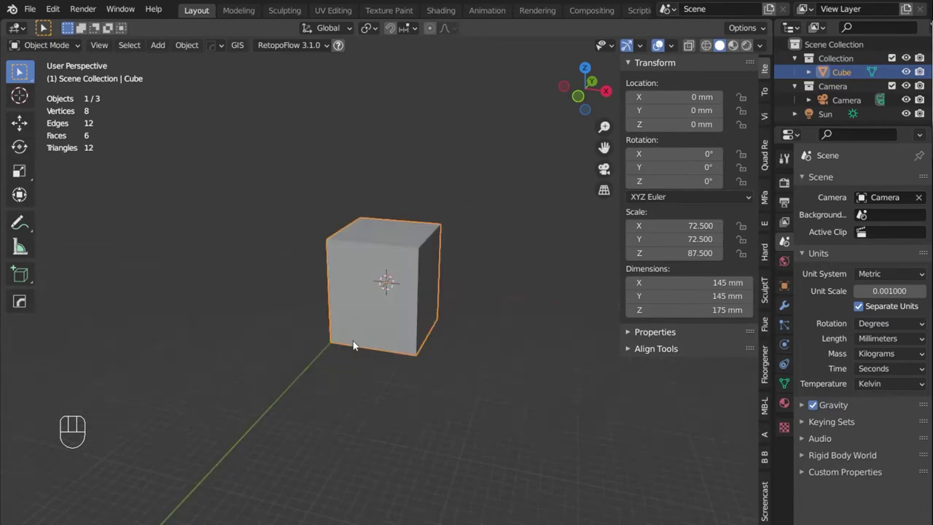
{"action": "scroll", "coordinate": [353, 338], "scroll_direction": "down", "scroll_amount": 2}
{"action": "scroll", "coordinate": [352, 338], "scroll_direction": "up", "scroll_amount": 1}
{"action": "scroll", "coordinate": [353, 338], "scroll_direction": "up", "scroll_amount": 5}
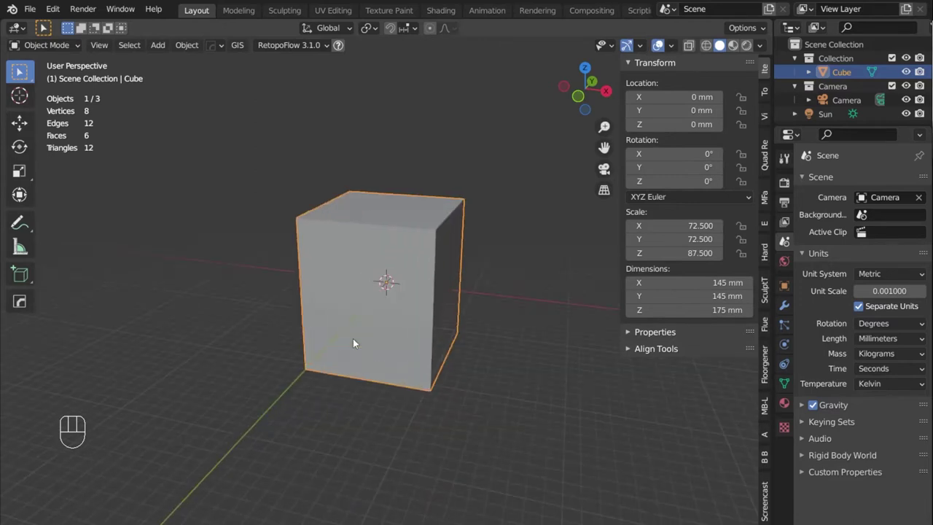
{"action": "left_click", "coordinate": [763, 117]}
{"action": "scroll", "coordinate": [538, 193], "scroll_direction": "down", "scroll_amount": 4}
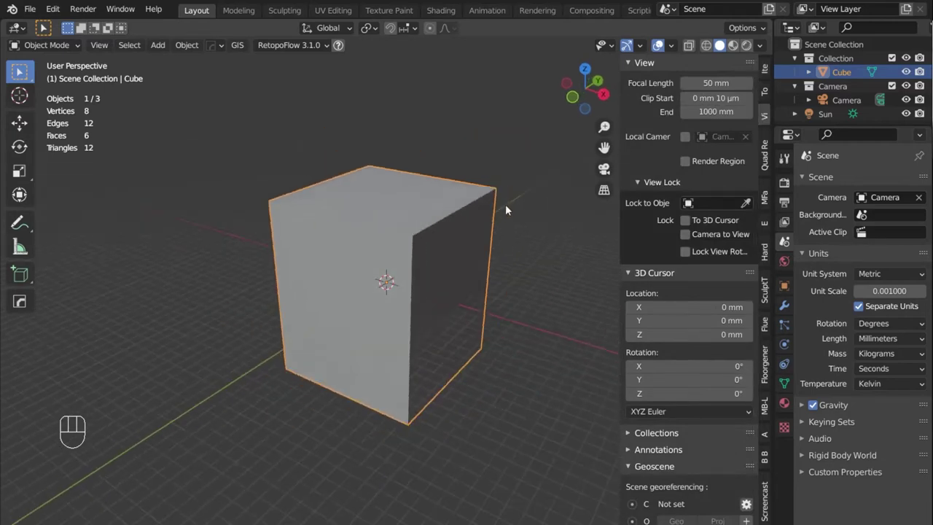
{"action": "scroll", "coordinate": [504, 204], "scroll_direction": "down", "scroll_amount": 4}
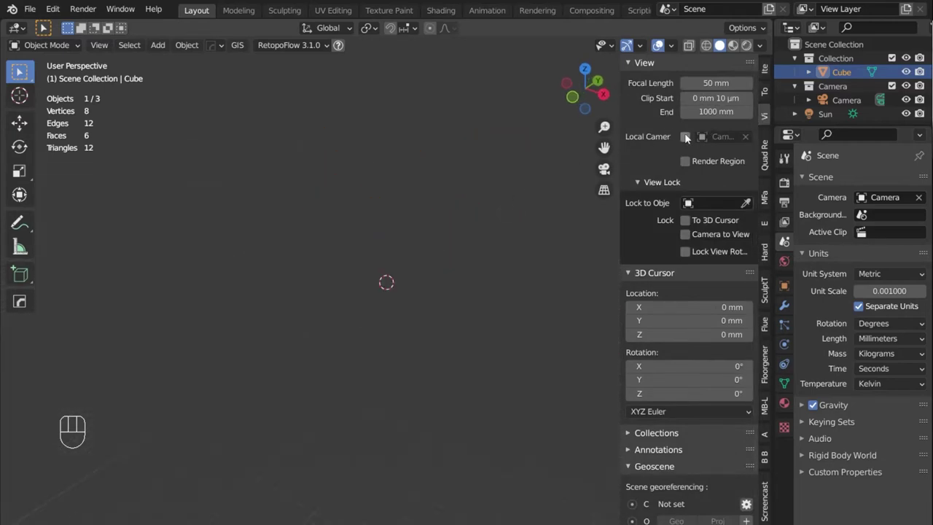
{"action": "scroll", "coordinate": [428, 240], "scroll_direction": "up", "scroll_amount": 8}
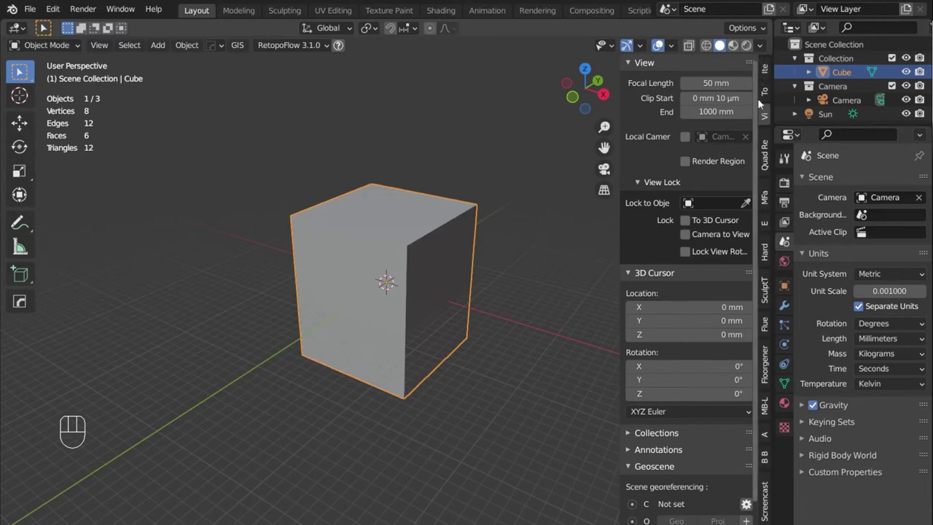
{"action": "left_click", "coordinate": [707, 111]}
{"action": "type", "text": "0000"}
{"action": "key", "text": "Return"}
{"action": "scroll", "coordinate": [464, 239], "scroll_direction": "down", "scroll_amount": 3}
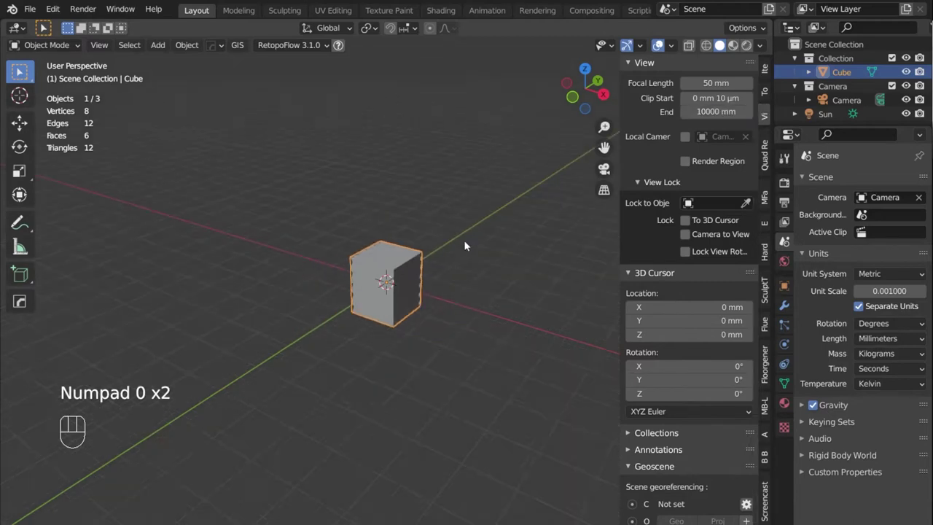
{"action": "scroll", "coordinate": [463, 242], "scroll_direction": "up", "scroll_amount": 4}
{"action": "middle_click_drag", "start_coordinate": [464, 243], "coordinate": [376, 314]}
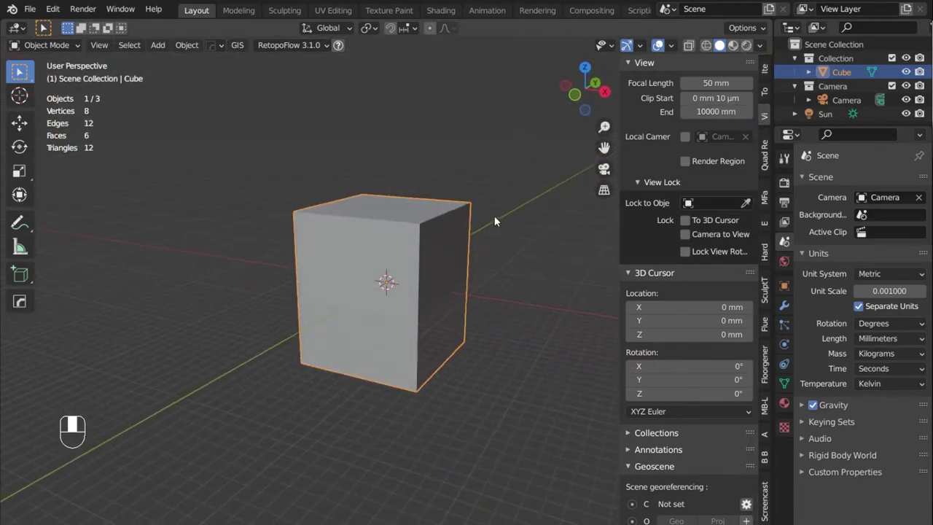
Apply the cube's scale from the front view so its scale factors reset while keeping its dimensions.
{"action": "left_click", "coordinate": [373, 315]}
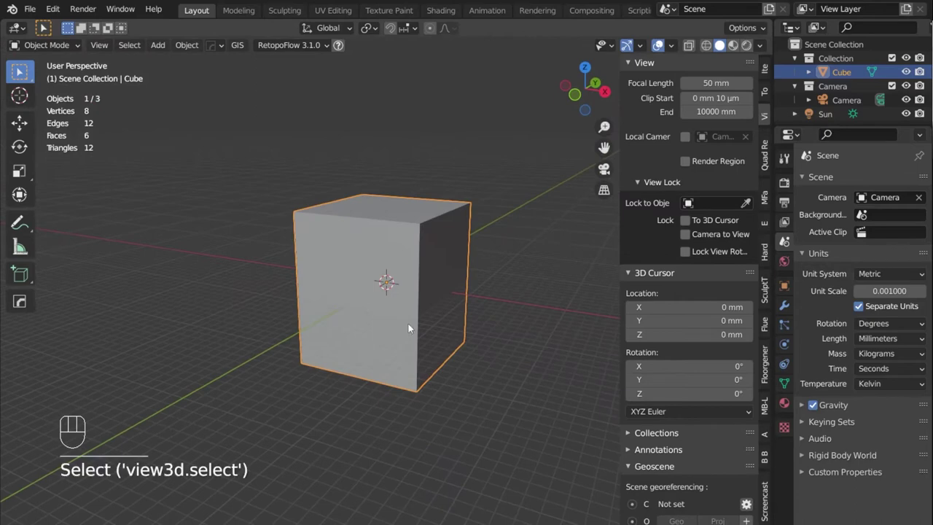
{"action": "key", "text": "KP_1"}
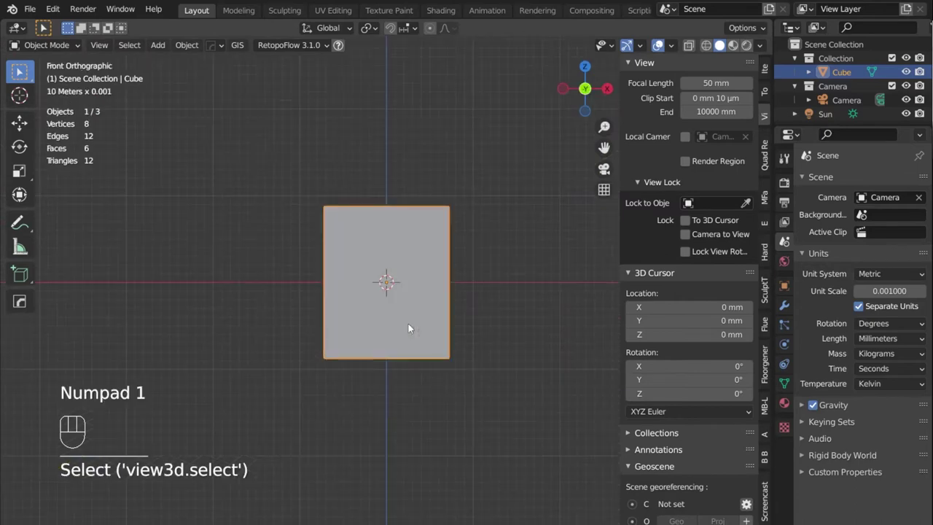
{"action": "left_click", "coordinate": [763, 69]}
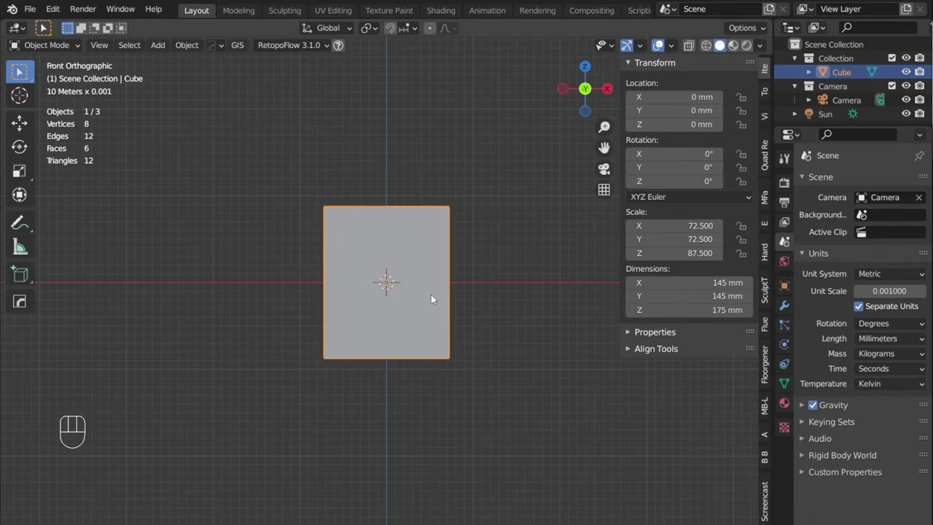
{"action": "key", "text": "ctrl+a"}
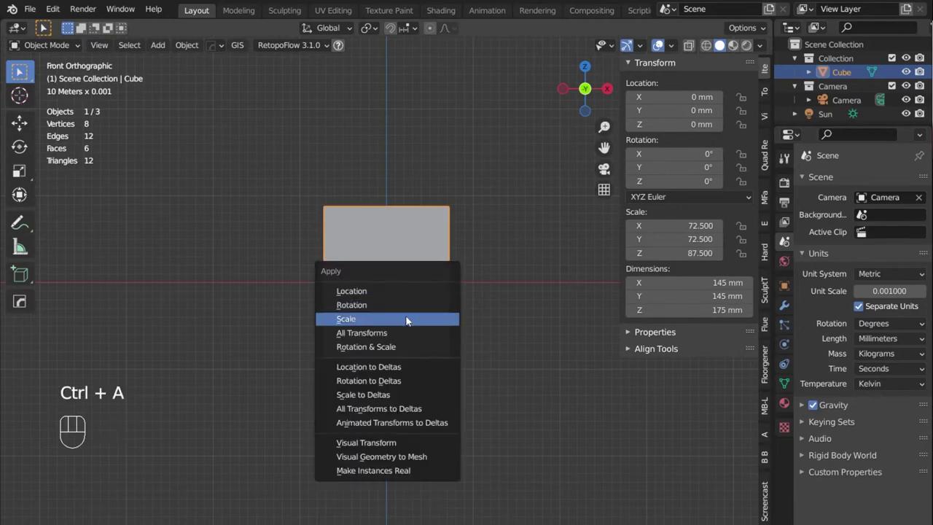
{"action": "left_click", "coordinate": [405, 315]}
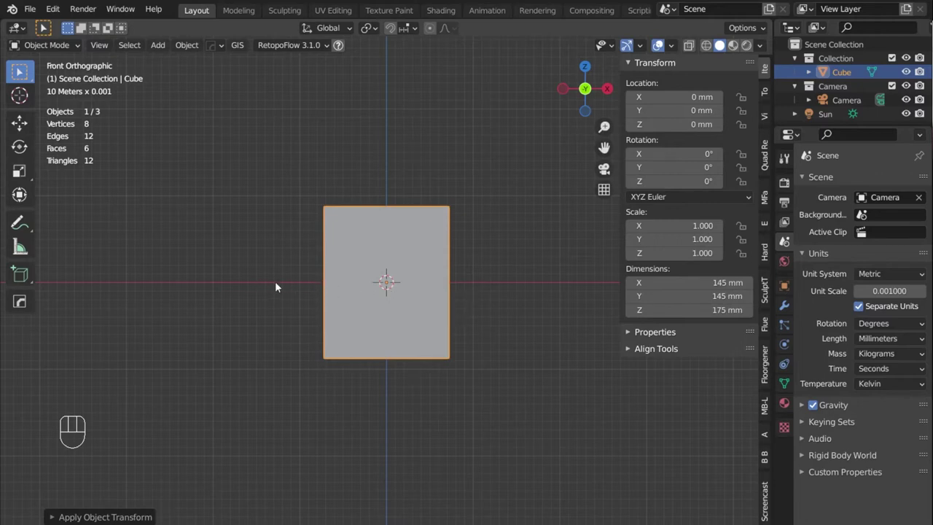
Move the cube up about 87 mm along Z in front view so its base rests on the grid floor.
{"action": "middle_click_drag", "start_coordinate": [515, 289], "coordinate": [490, 306]}
{"action": "key", "text": "KP_1"}
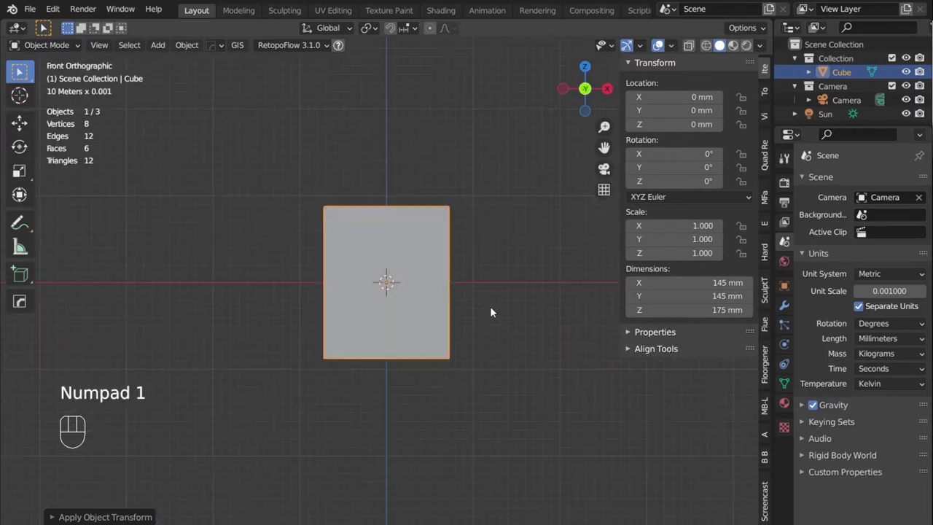
{"action": "scroll", "coordinate": [489, 312], "scroll_direction": "up", "scroll_amount": 3}
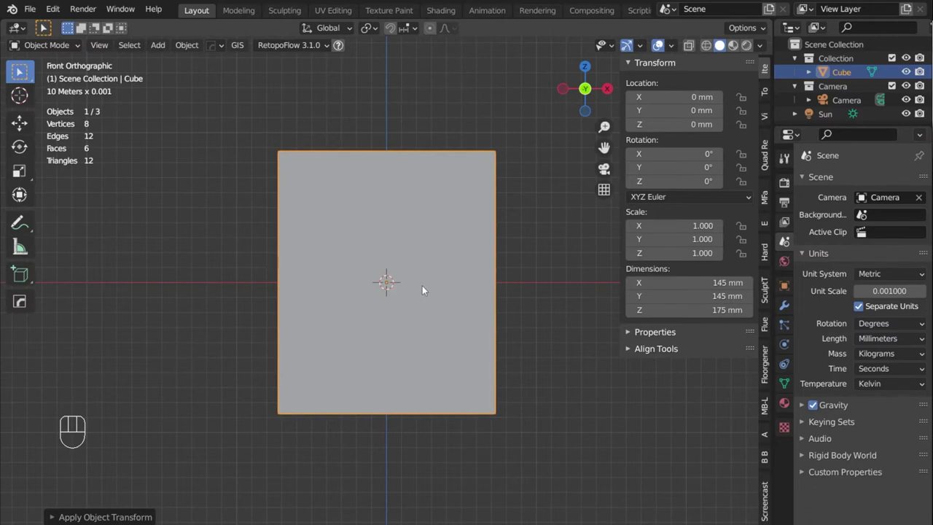
{"action": "key", "text": "g"}
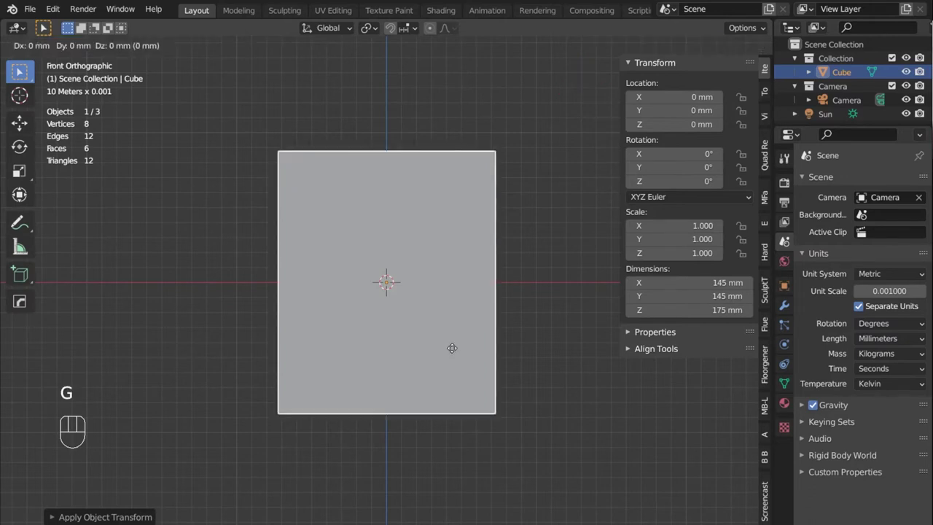
{"action": "key", "text": "z"}
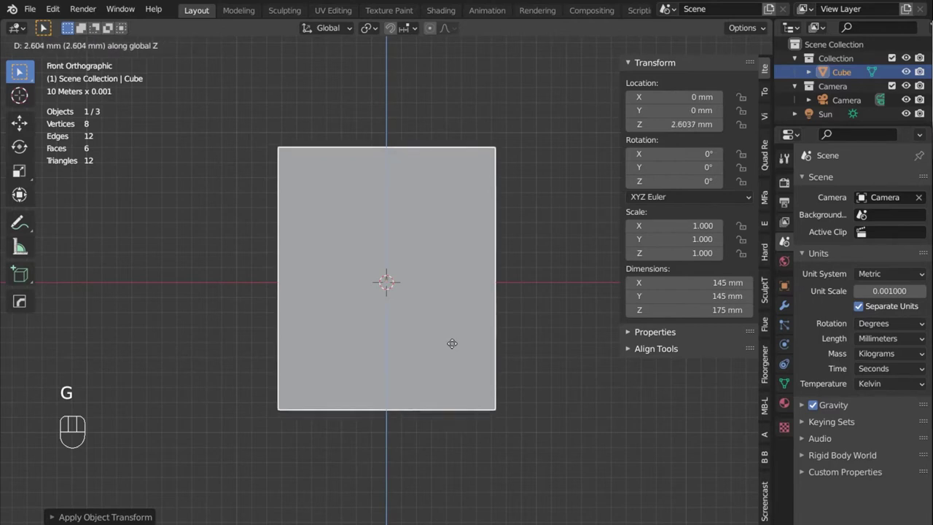
{"action": "left_click", "coordinate": [461, 217]}
{"action": "middle_click_drag", "start_coordinate": [481, 230], "coordinate": [444, 306]}
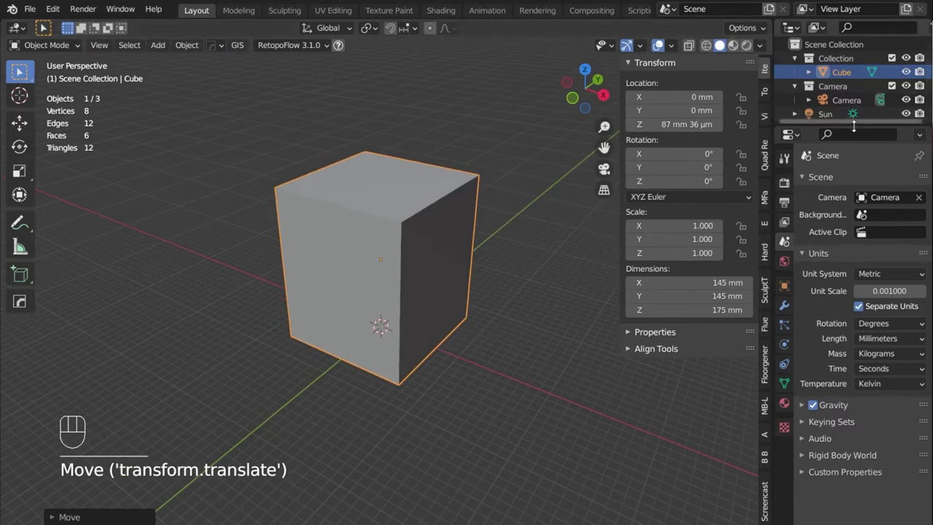
Enlarge the outliner and set the cube's viewport display to Wire in its object properties.
{"action": "left_click_drag", "start_coordinate": [853, 120], "coordinate": [853, 197]}
{"action": "middle_click_drag", "start_coordinate": [518, 316], "coordinate": [503, 341]}
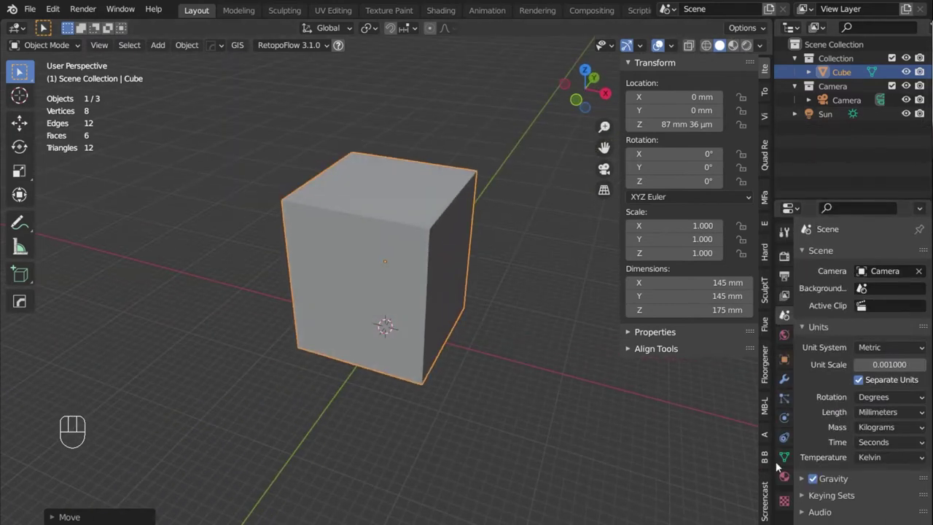
{"action": "left_click", "coordinate": [784, 359]}
{"action": "scroll", "coordinate": [876, 426], "scroll_direction": "down", "scroll_amount": 5}
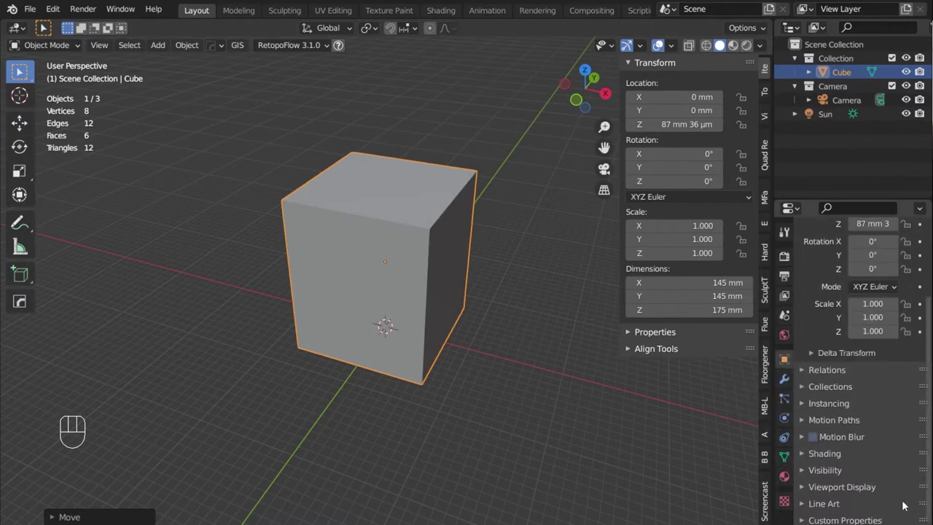
{"action": "left_click", "coordinate": [861, 483]}
{"action": "scroll", "coordinate": [884, 467], "scroll_direction": "down", "scroll_amount": 5}
{"action": "scroll", "coordinate": [885, 466], "scroll_direction": "down", "scroll_amount": 1}
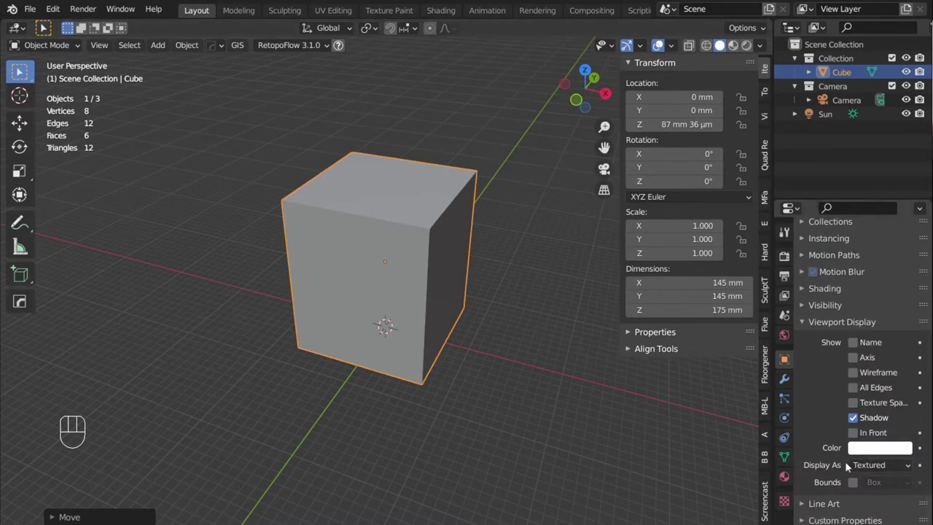
{"action": "left_click_drag", "start_coordinate": [885, 466], "coordinate": [873, 435]}
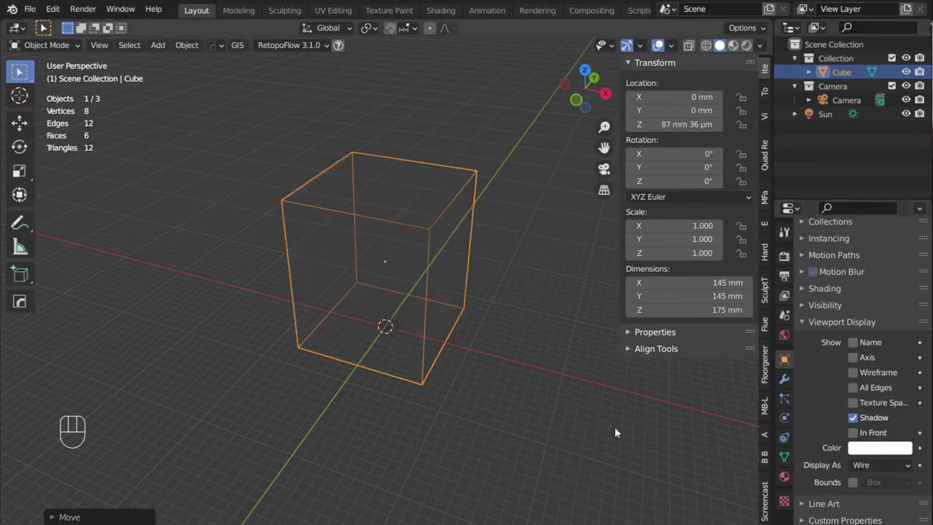
Show the selectability restriction toggles for the items in the outliner.
{"action": "middle_click_drag", "start_coordinate": [614, 430], "coordinate": [401, 377]}
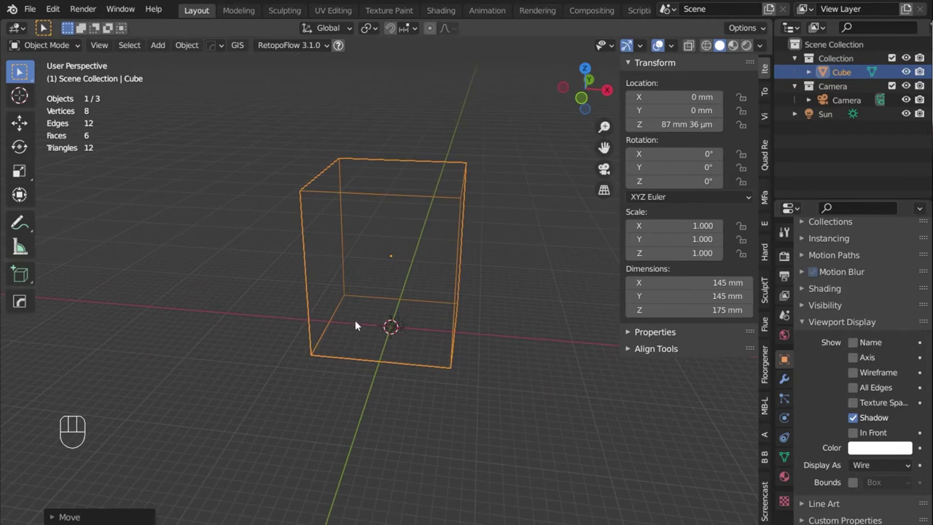
{"action": "middle_click_drag", "start_coordinate": [380, 305], "coordinate": [338, 275]}
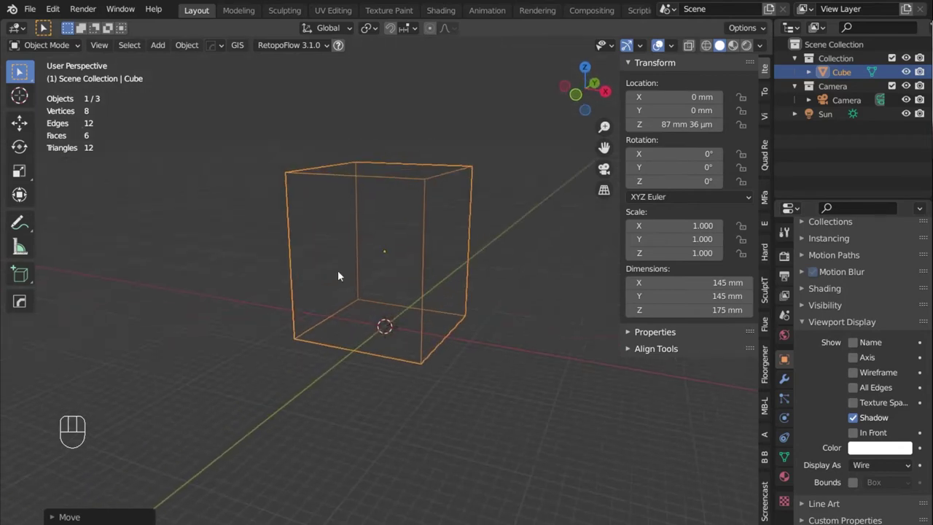
{"action": "middle_click_drag", "start_coordinate": [342, 234], "coordinate": [429, 299]}
{"action": "middle_click_drag", "start_coordinate": [370, 303], "coordinate": [703, 193]}
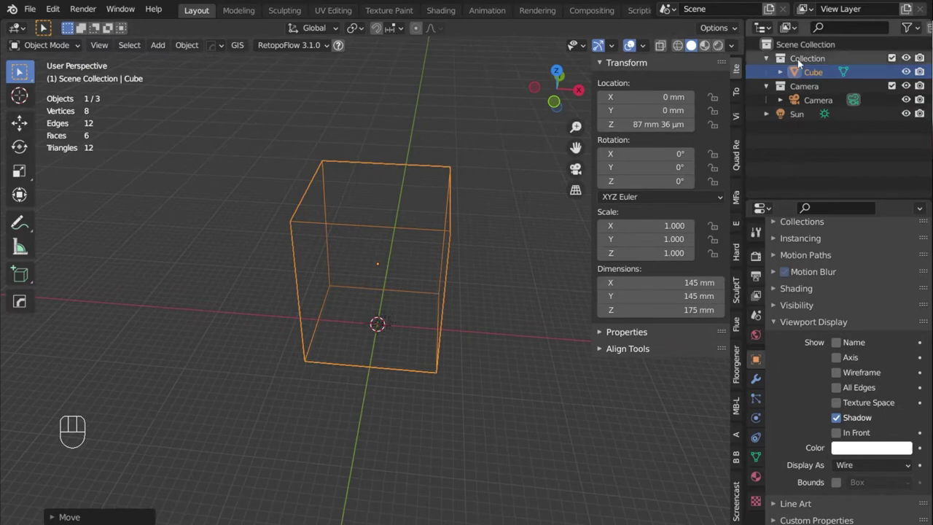
{"action": "left_click", "coordinate": [911, 30]}
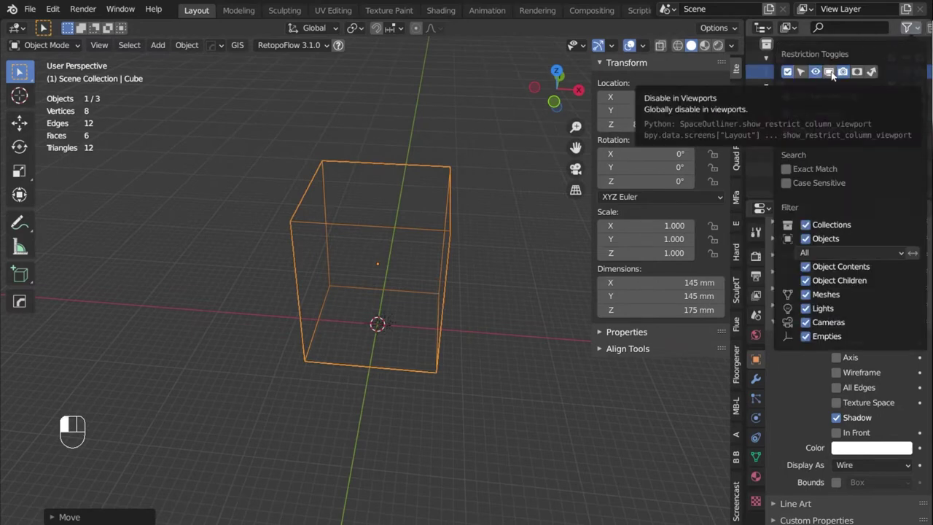
{"action": "left_click", "coordinate": [801, 71]}
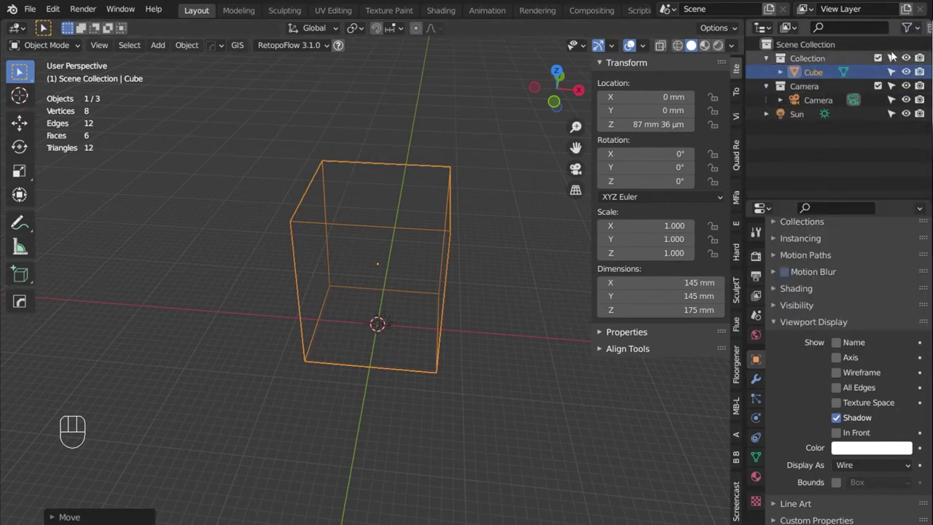
Rename the cube object as "build area" in the outliner.
{"action": "double_click", "coordinate": [814, 72]}
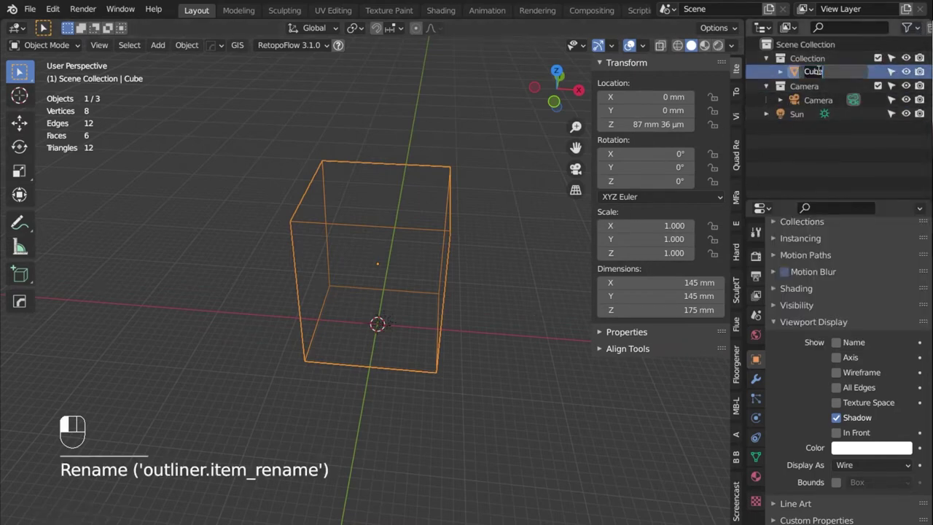
{"action": "type", "text": "build area"}
{"action": "key", "text": "Return"}
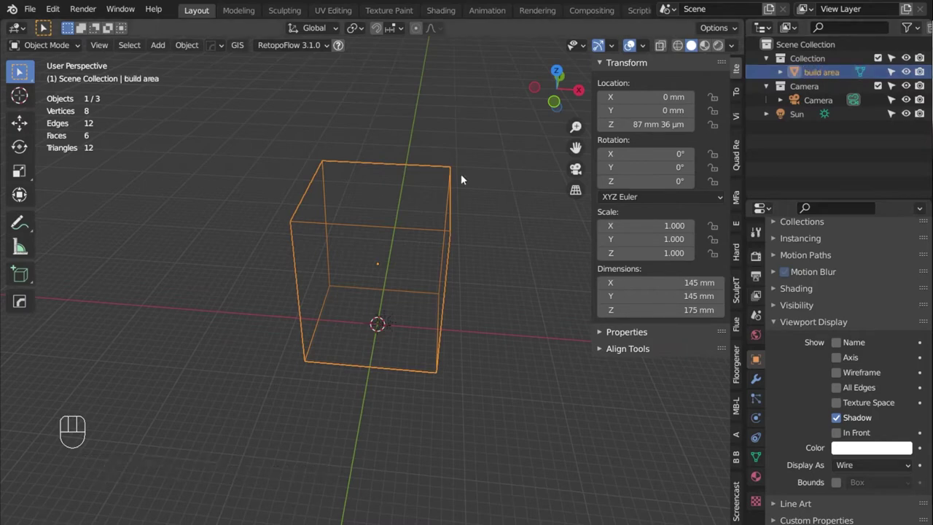
Move the wireframe box into a new collection named "build area".
{"action": "key", "text": "m"}
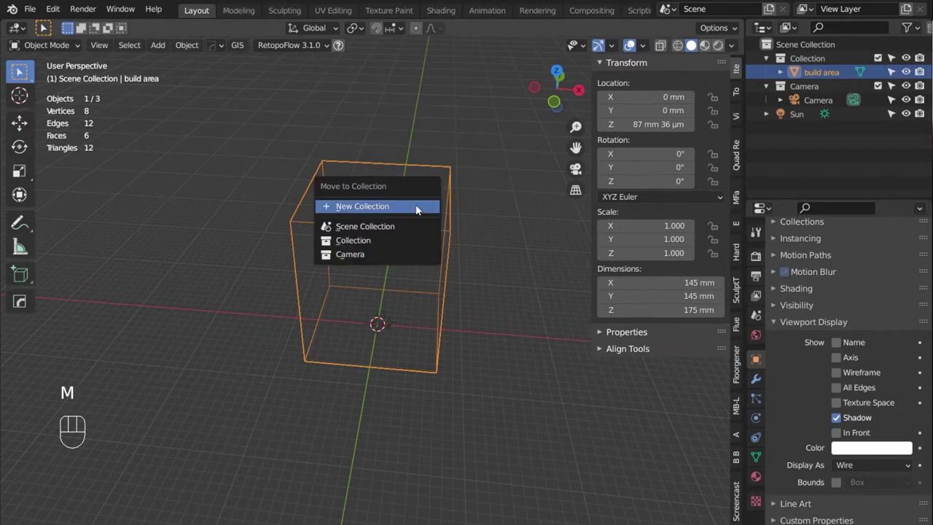
{"action": "left_click", "coordinate": [418, 209]}
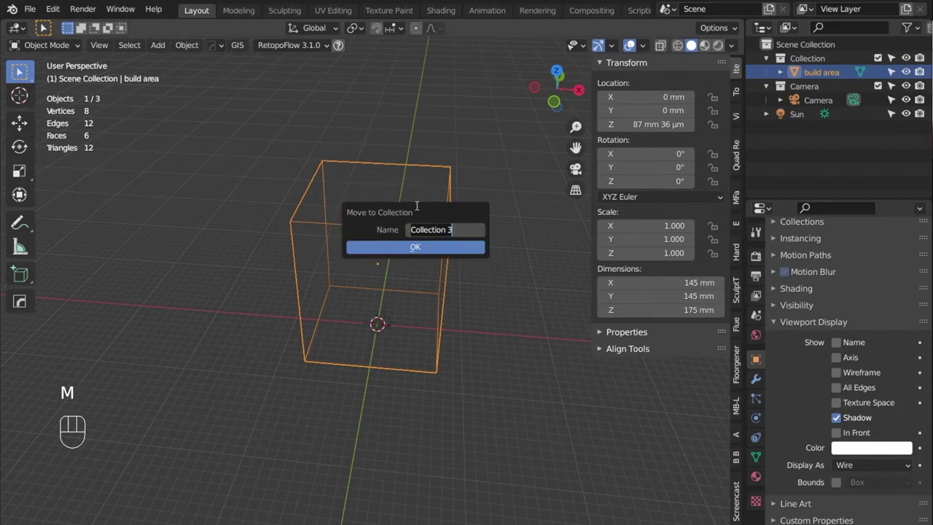
{"action": "type", "text": "build area"}
{"action": "key", "text": "Return"}
{"action": "left_click", "coordinate": [400, 247]}
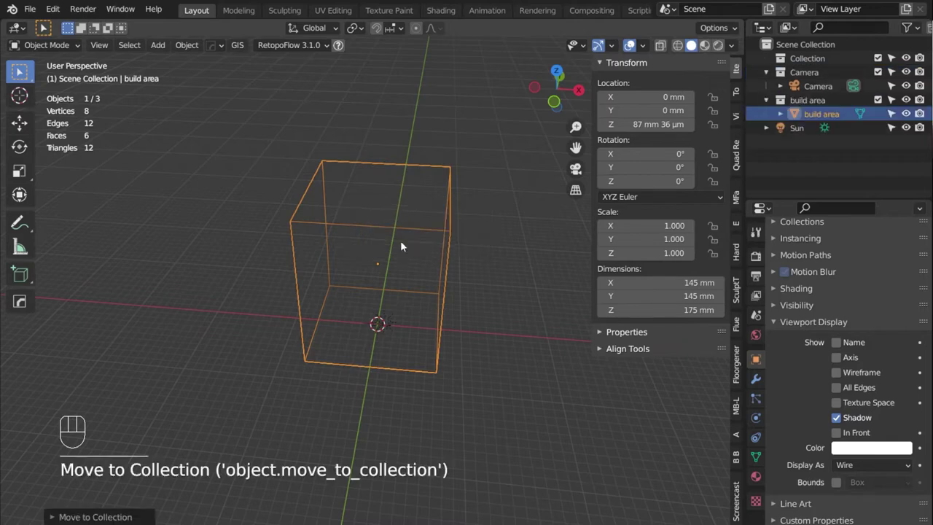
Make the build area collection unselectable, test it with a box selection in the viewport, and collapse the collection.
{"action": "left_click", "coordinate": [890, 100]}
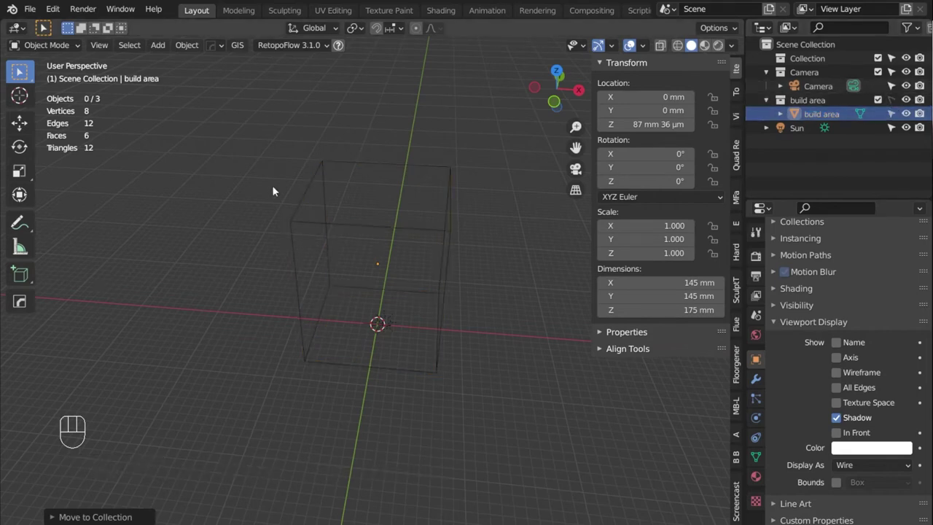
{"action": "left_click_drag", "start_coordinate": [267, 174], "coordinate": [370, 300]}
{"action": "middle_click_drag", "start_coordinate": [447, 298], "coordinate": [432, 279]}
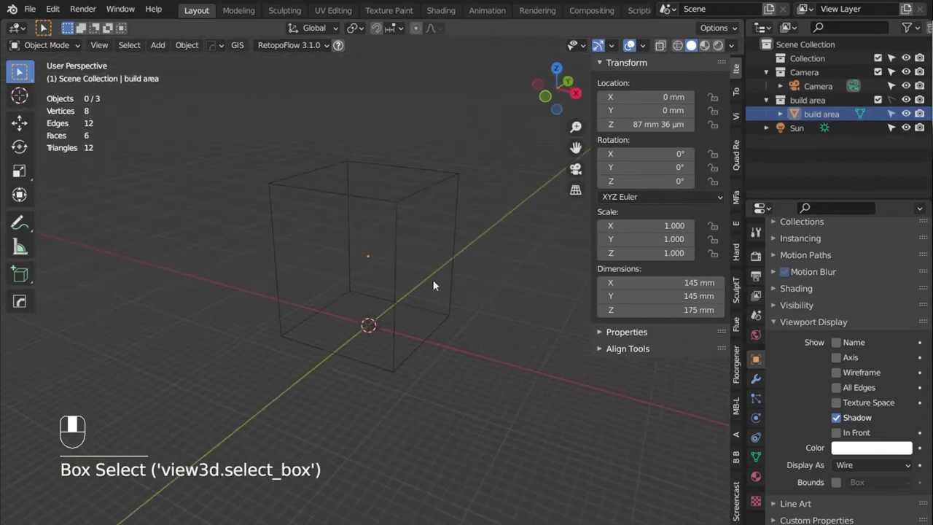
{"action": "left_click", "coordinate": [765, 100]}
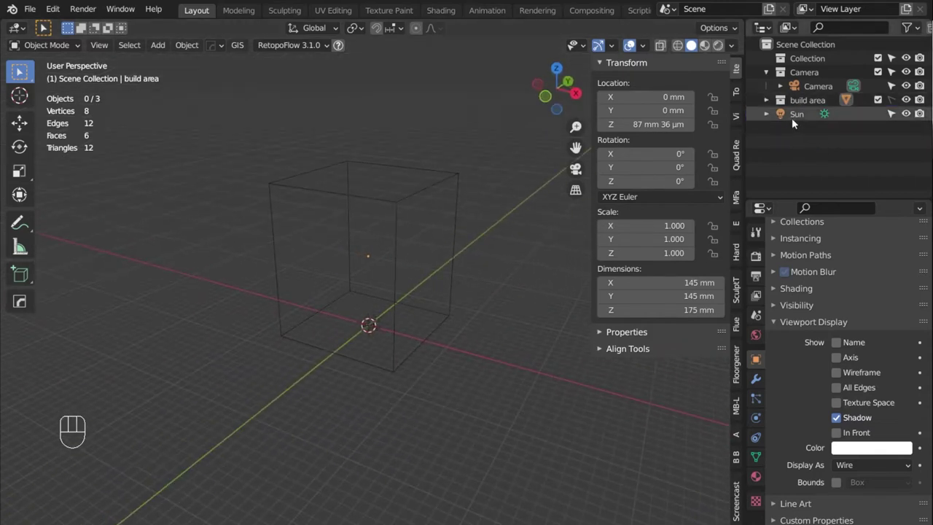
Move the Sun light into the Camera collection and exclude that collection from the view layer.
{"action": "left_click", "coordinate": [797, 115]}
{"action": "left_click_drag", "start_coordinate": [796, 115], "coordinate": [808, 74]}
{"action": "left_click", "coordinate": [878, 72]}
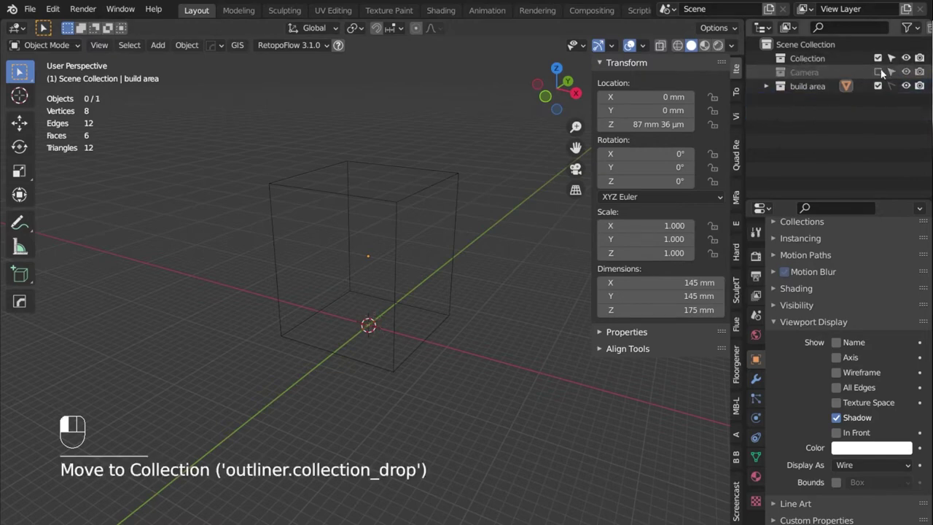
{"action": "middle_click_drag", "start_coordinate": [476, 254], "coordinate": [620, 230]}
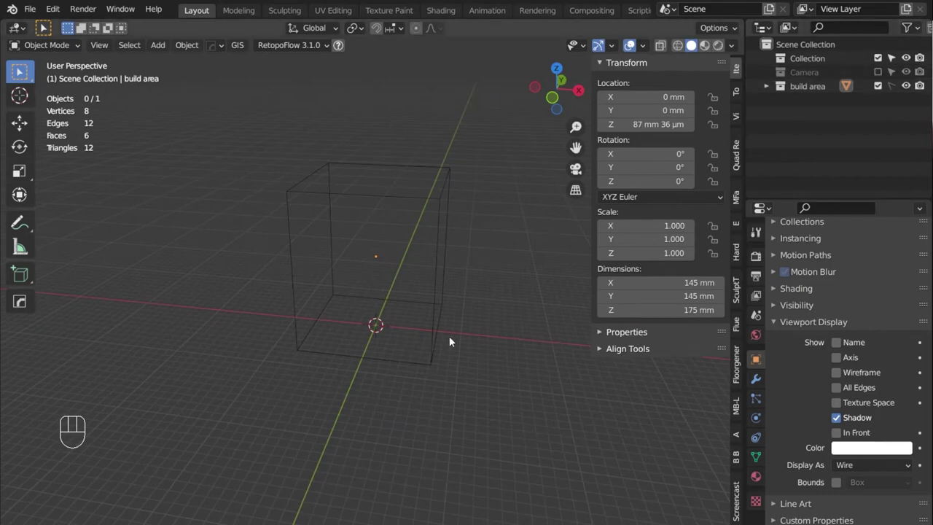
{"action": "middle_click_drag", "start_coordinate": [449, 336], "coordinate": [275, 269]}
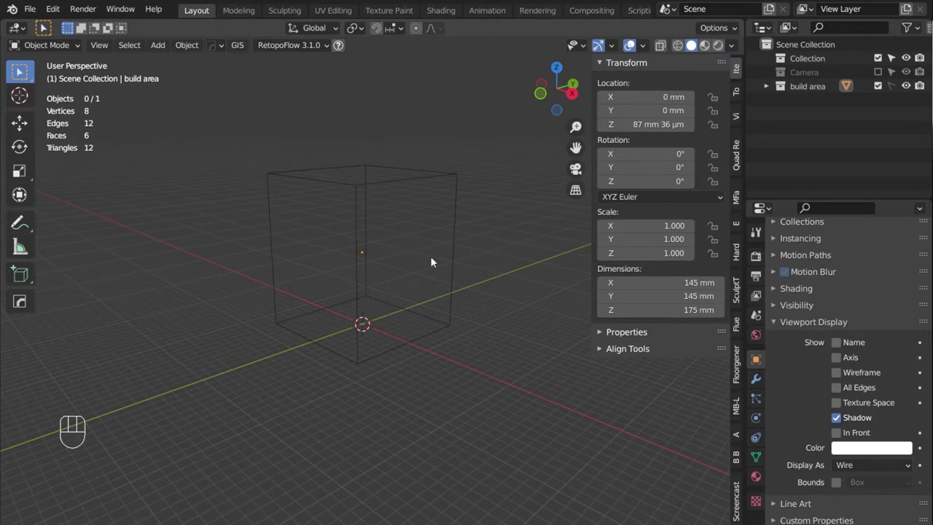
{"action": "middle_click_drag", "start_coordinate": [430, 258], "coordinate": [480, 272]}
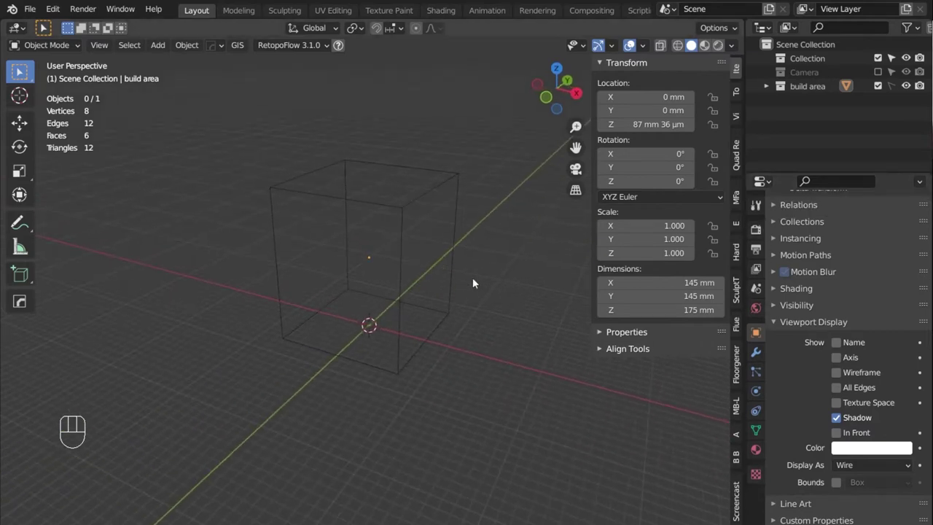
{"action": "middle_click_drag", "start_coordinate": [472, 282], "coordinate": [411, 368]}
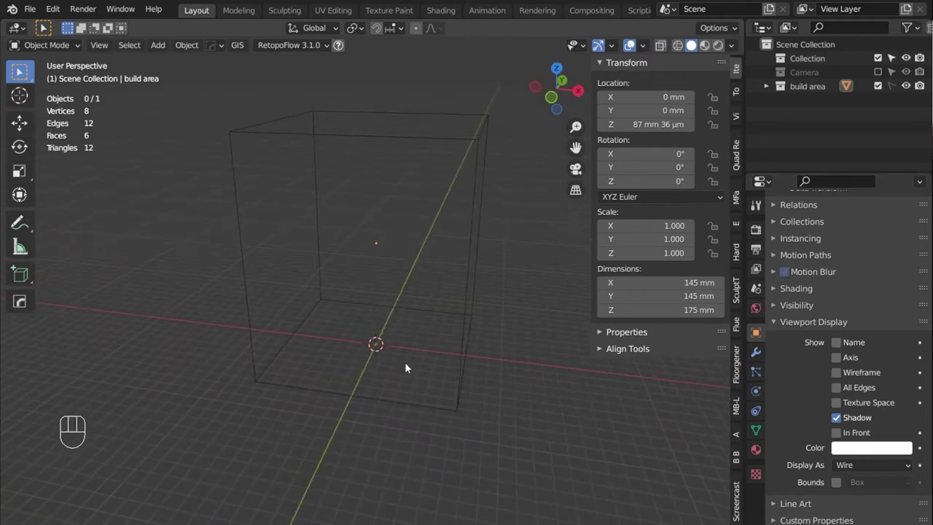
Add a cylinder mesh at the origin and scale it uniformly to about 94 mm in front view.
{"action": "key", "text": "shift+a"}
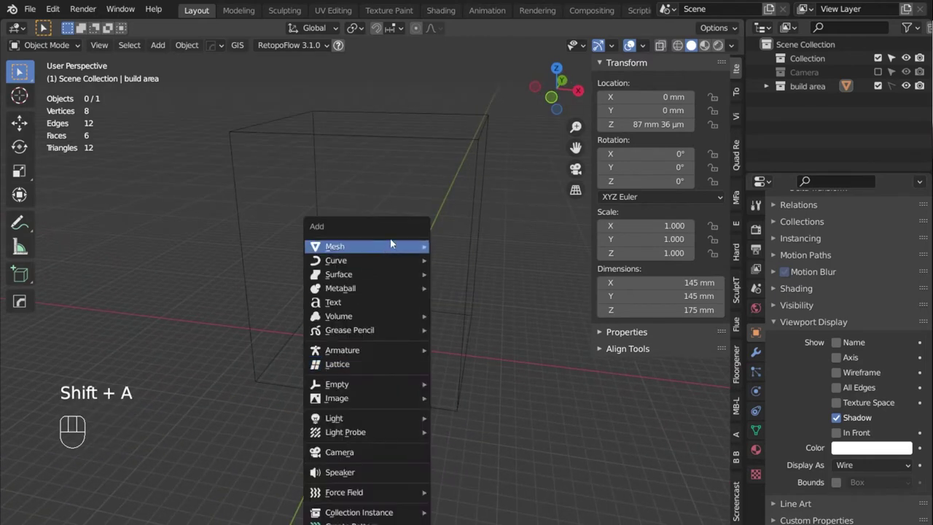
{"action": "mouse_move", "coordinate": [392, 251]}
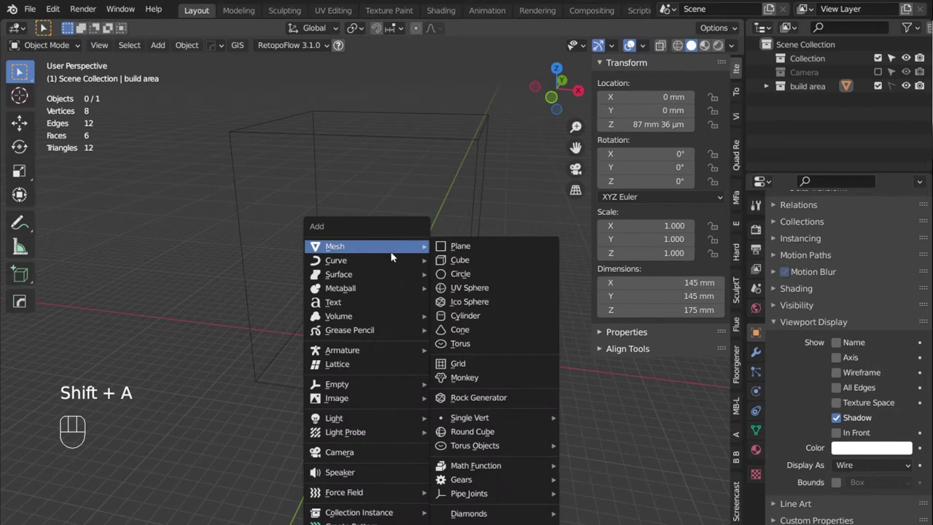
{"action": "left_click", "coordinate": [494, 316]}
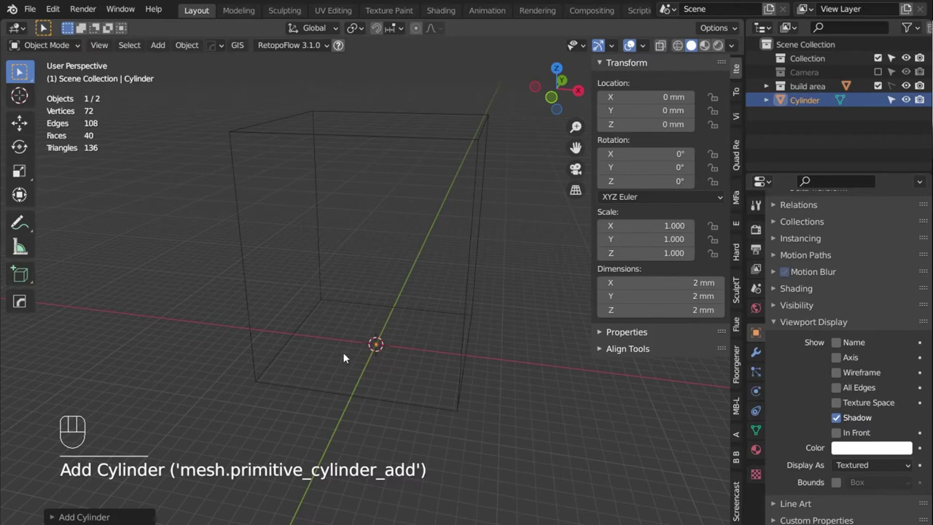
{"action": "key", "text": "KP_1"}
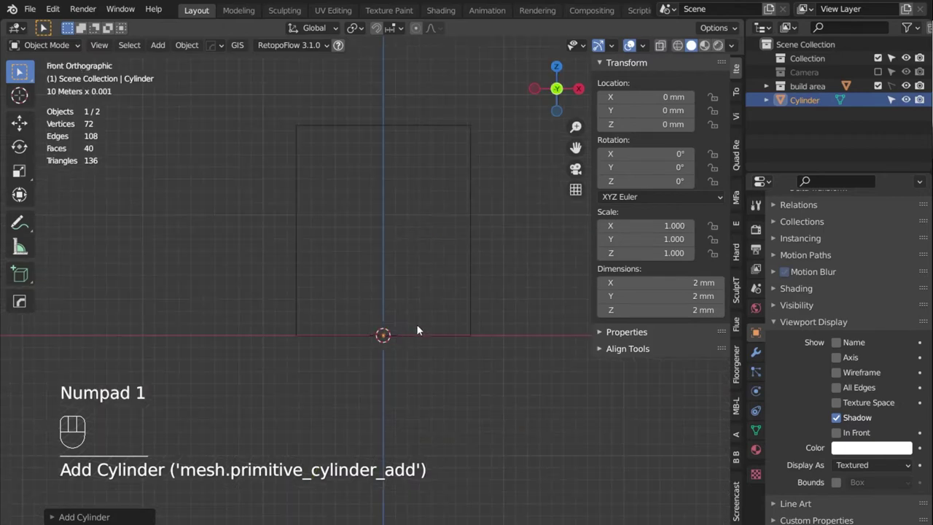
{"action": "key", "text": "s"}
{"action": "left_click", "coordinate": [371, 471]}
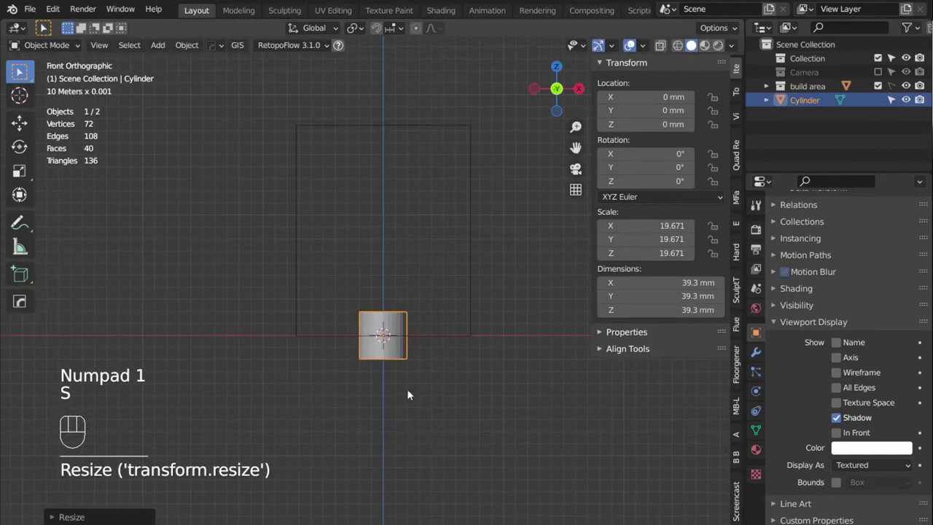
{"action": "key", "text": "s"}
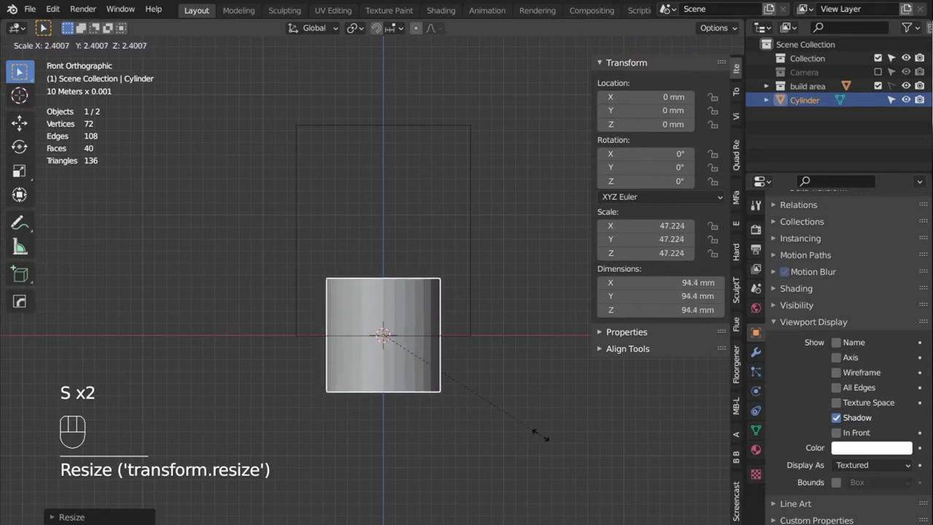
{"action": "left_click", "coordinate": [543, 435]}
Stretch the cylinder along Z to about 155 mm tall and raise it to about Z 84 mm inside the build area.
{"action": "key", "text": "s"}
{"action": "key", "text": "z"}
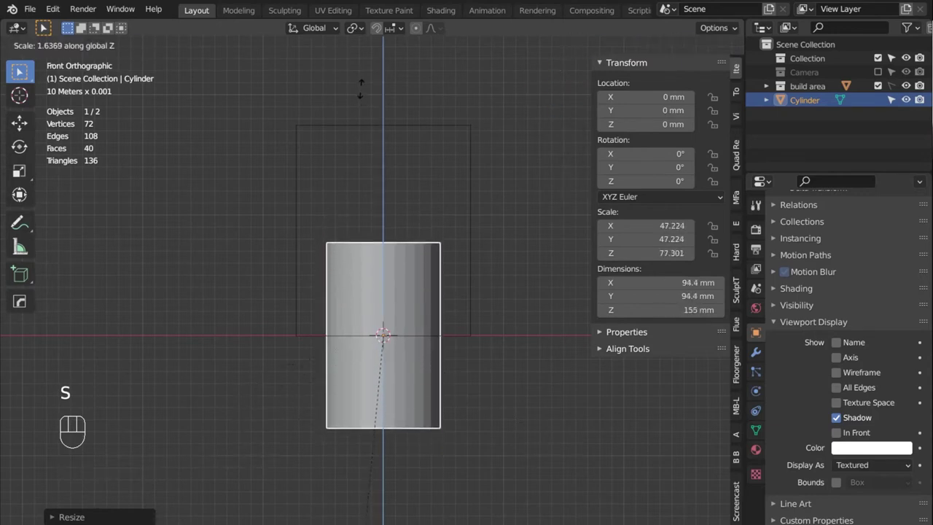
{"action": "left_click", "coordinate": [360, 86]}
{"action": "key", "text": "g"}
{"action": "key", "text": "z"}
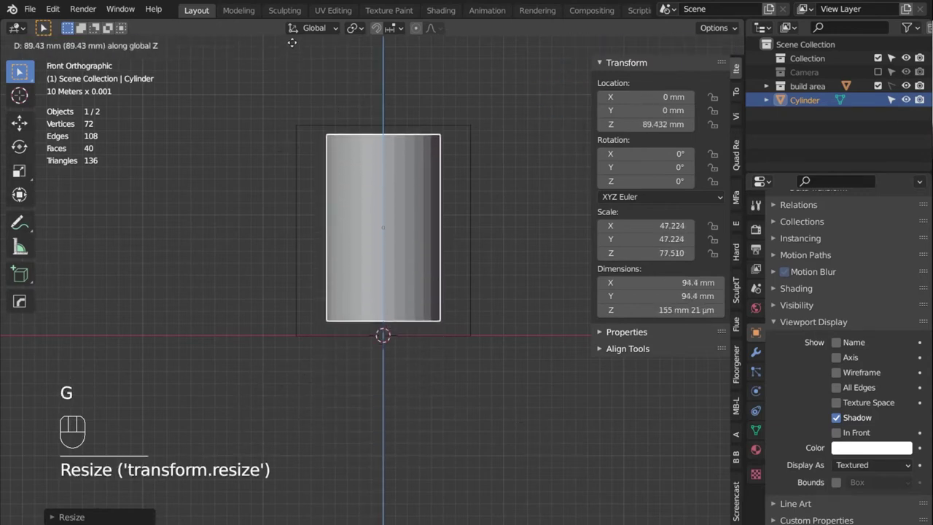
{"action": "left_click", "coordinate": [503, 344]}
Scale the cylinder down uniformly to about 80 mm in diameter and 131 mm tall, within the build area.
{"action": "key", "text": "s"}
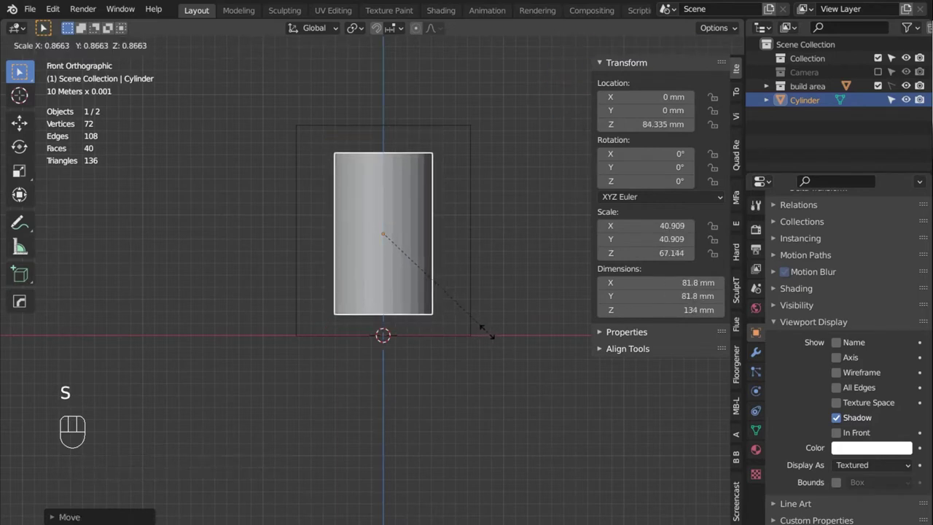
{"action": "left_click", "coordinate": [483, 328]}
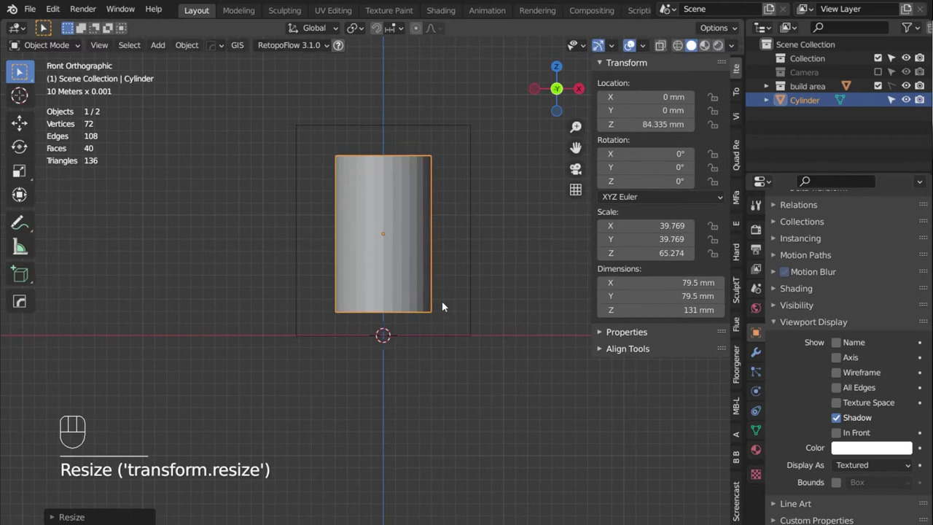
{"action": "key", "text": "s"}
{"action": "left_click", "coordinate": [464, 265]}
In Edit Mode, add a loop cut on the cylinder's lower part at about local Z -0.417 mm and scale it outward into a belly.
{"action": "middle_click_drag", "start_coordinate": [464, 266], "coordinate": [368, 337]}
{"action": "mouse_move", "coordinate": [324, 204]}
{"action": "middle_mouse_down"}
{"action": "mouse_move", "coordinate": [373, 204]}
{"action": "mouse_move", "coordinate": [331, 208]}
{"action": "middle_mouse_up"}
{"action": "key", "text": "Tab"}
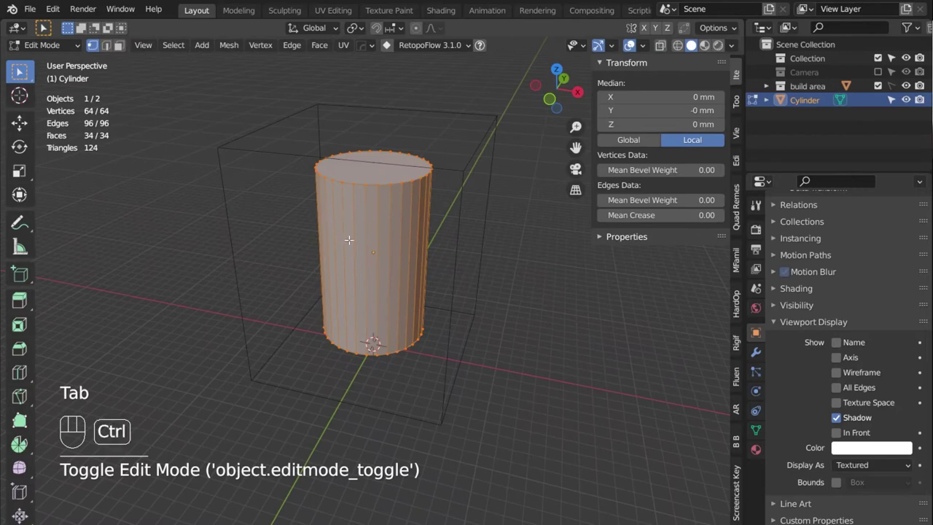
{"action": "key", "text": "ctrl+r"}
{"action": "left_click", "coordinate": [348, 269]}
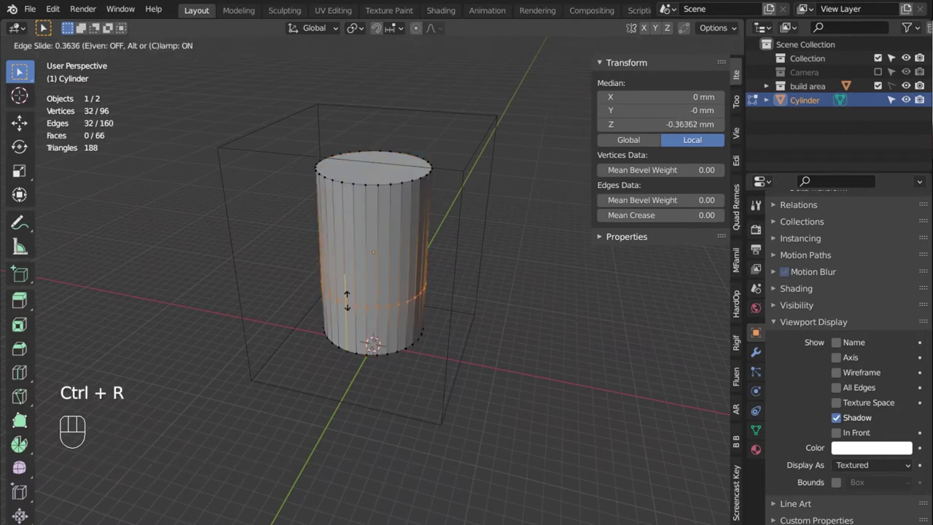
{"action": "left_click", "coordinate": [350, 305]}
{"action": "key", "text": "s"}
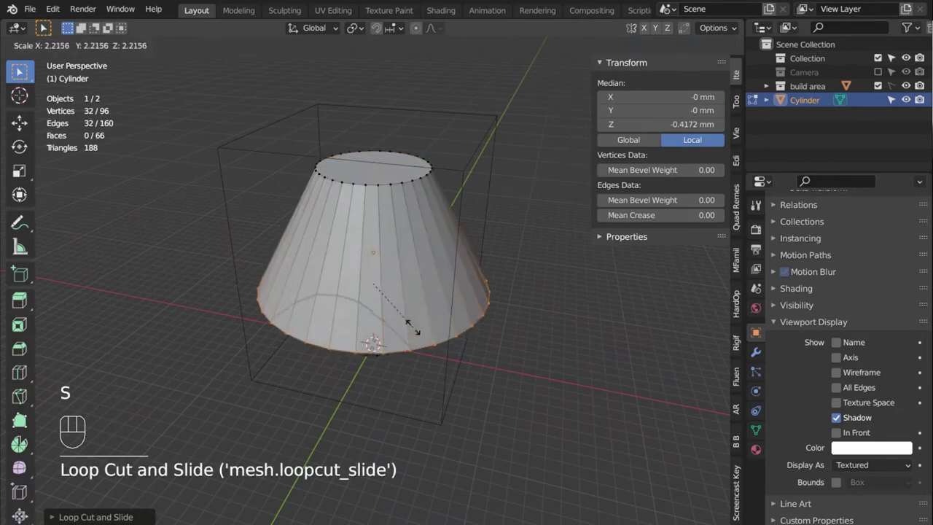
{"action": "left_click", "coordinate": [397, 310]}
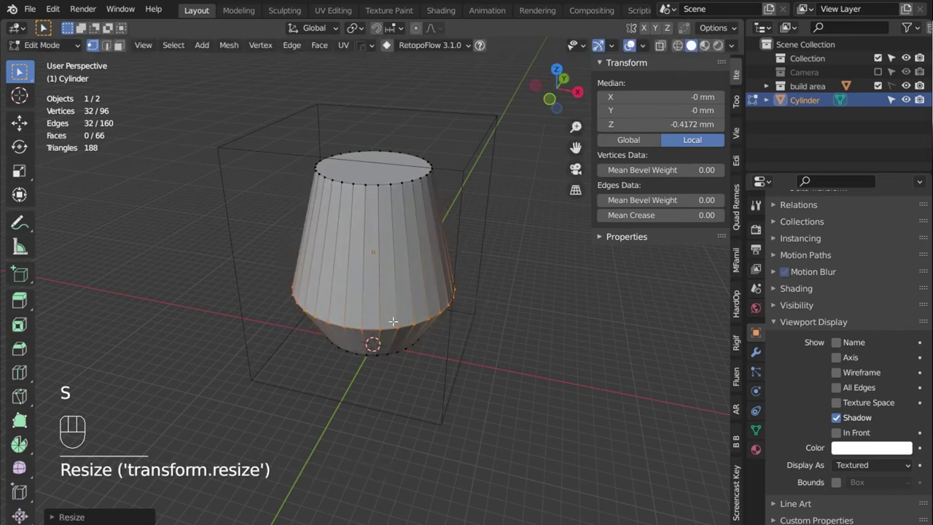
Bevel the widened lower edge loop with nine segments to round the vase's belly.
{"action": "key", "text": "ctrl+b"}
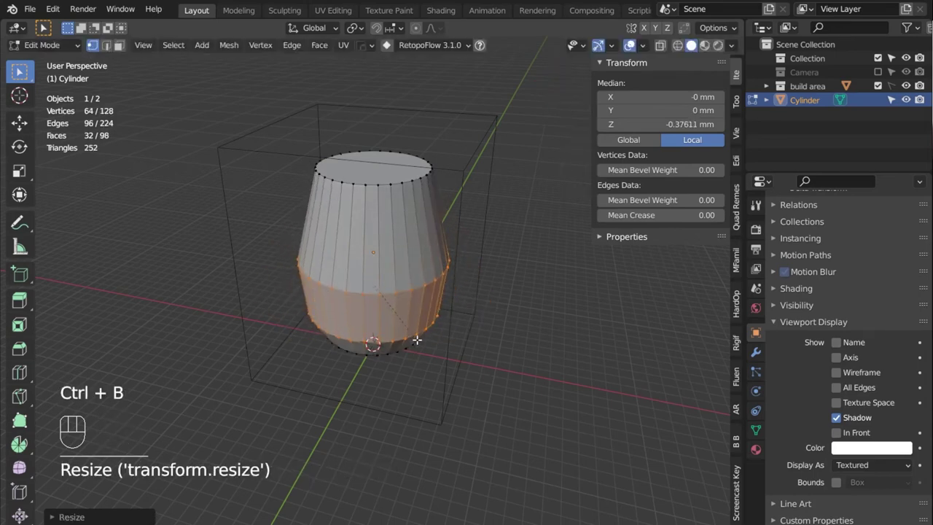
{"action": "scroll", "coordinate": [425, 346], "scroll_direction": "up", "scroll_amount": 1}
{"action": "scroll", "coordinate": [426, 346], "scroll_direction": "up", "scroll_amount": 5}
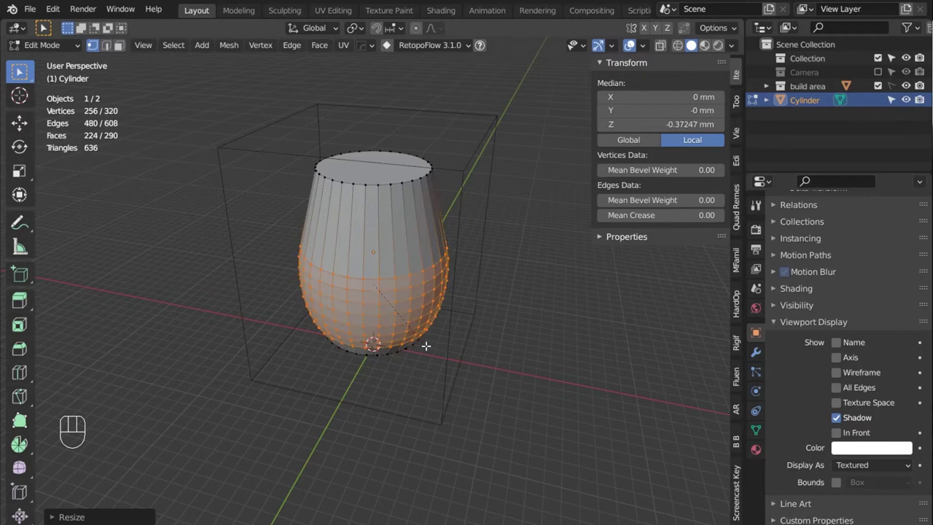
{"action": "scroll", "coordinate": [422, 342], "scroll_direction": "up", "scroll_amount": 1}
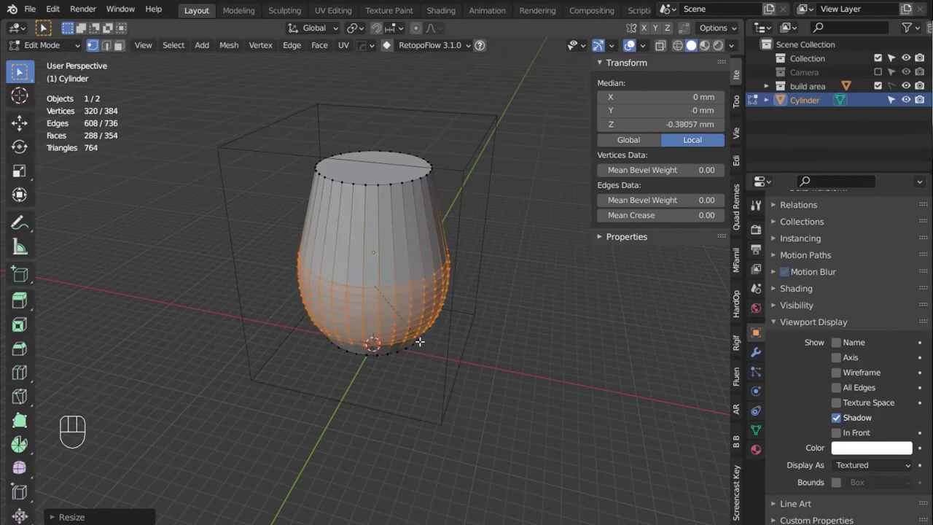
{"action": "scroll", "coordinate": [420, 344], "scroll_direction": "up", "scroll_amount": 1}
{"action": "left_click", "coordinate": [417, 342]}
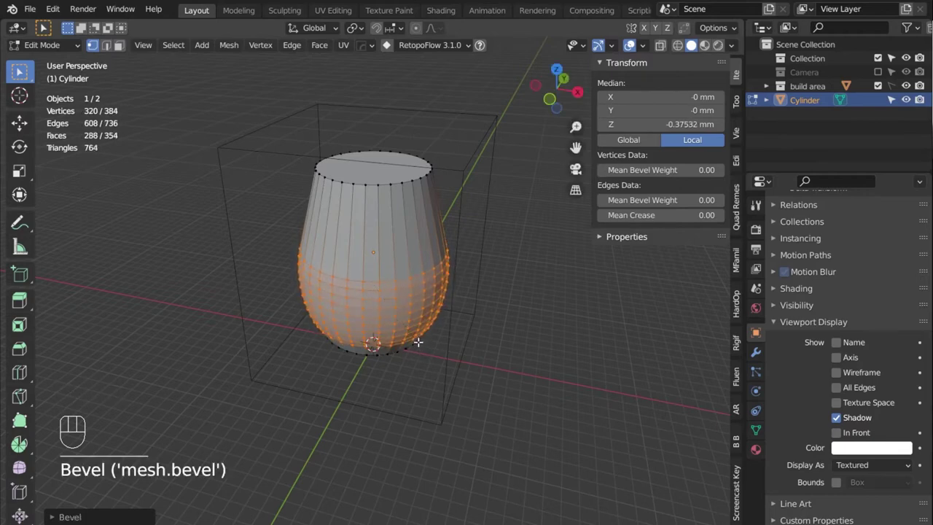
Add a loop cut on the upper part at about local Z 0.538 mm and scale it inward to form the neck.
{"action": "key", "text": "ctrl+r"}
{"action": "left_click", "coordinate": [353, 251]}
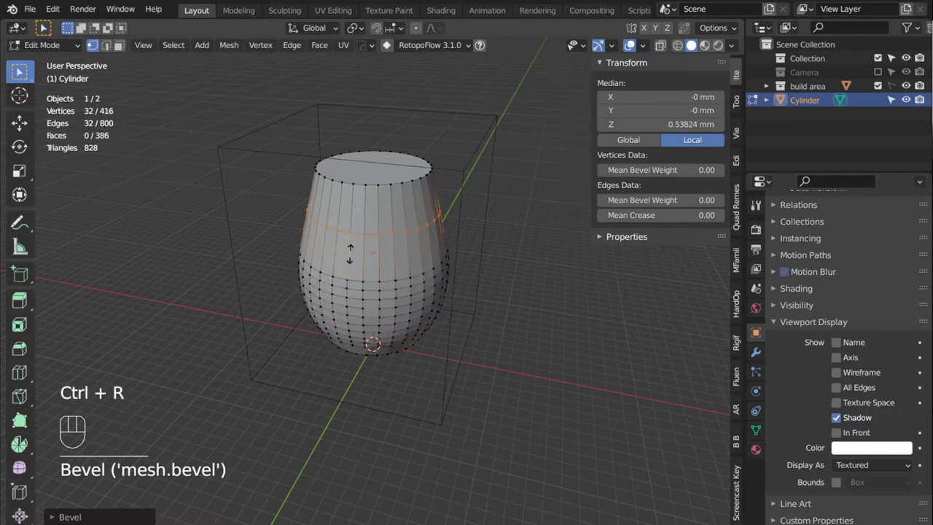
{"action": "left_click", "coordinate": [433, 277]}
{"action": "middle_click_drag", "start_coordinate": [433, 277], "coordinate": [505, 277]}
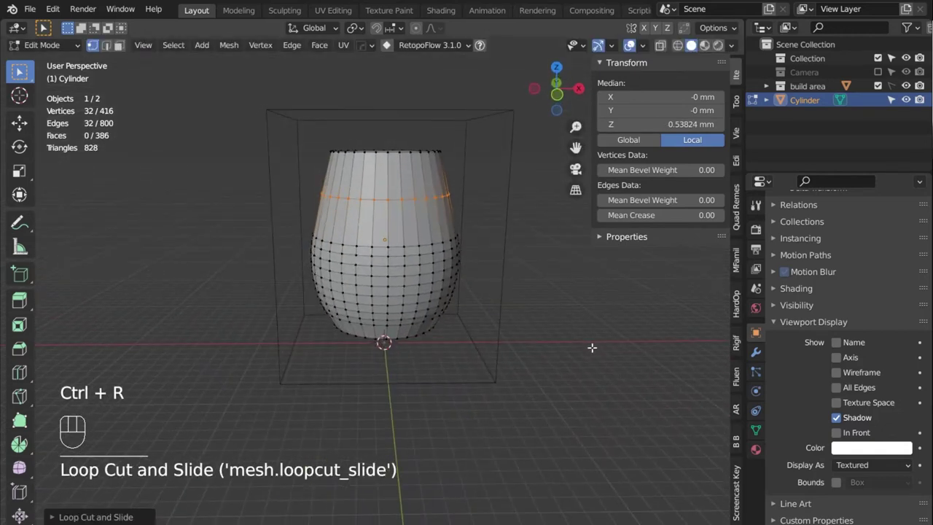
{"action": "key", "text": "s"}
{"action": "left_click", "coordinate": [500, 284]}
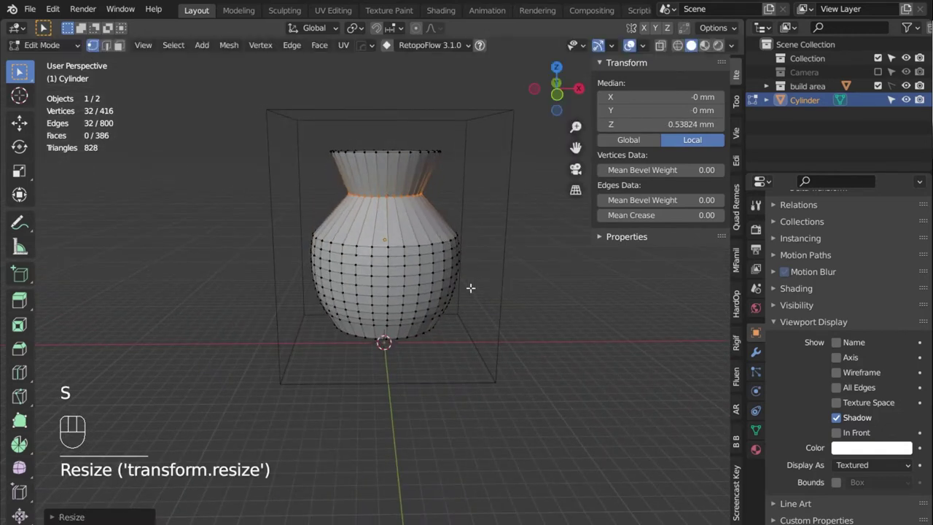
Bevel the neck edge loop with nine segments into a smooth curve and return to Object Mode.
{"action": "key", "text": "ctrl+b"}
{"action": "left_click", "coordinate": [500, 303]}
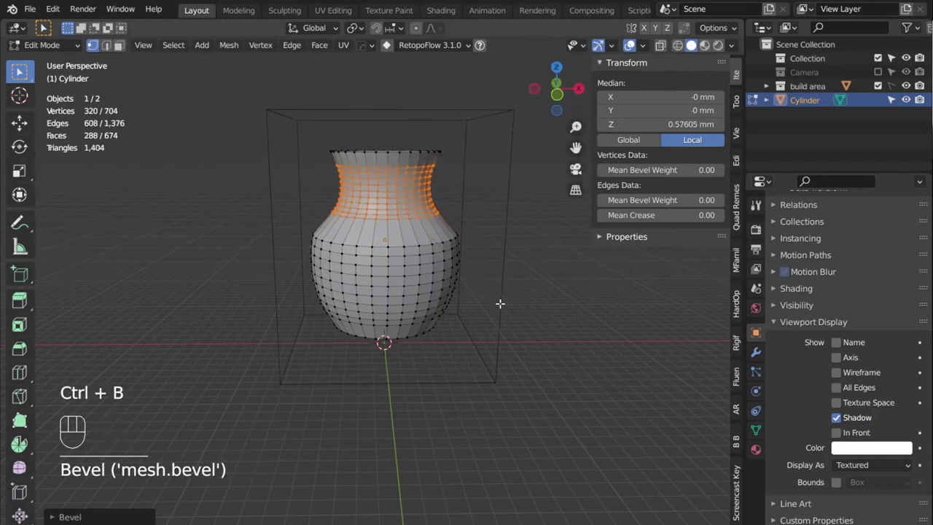
{"action": "middle_click_drag", "start_coordinate": [500, 303], "coordinate": [399, 299]}
{"action": "key", "text": "Tab"}
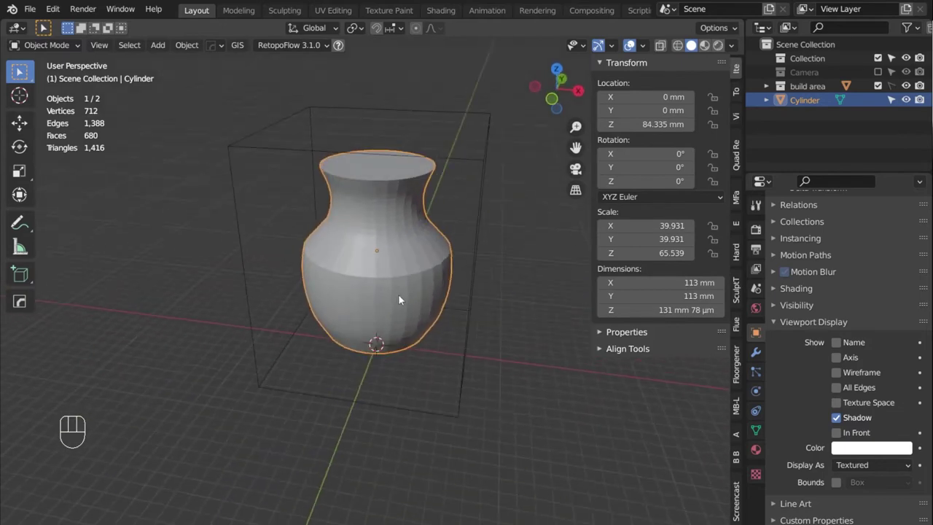
Apply smooth shading to the vase object.
{"action": "scroll", "coordinate": [399, 301], "scroll_direction": "up", "scroll_amount": 4}
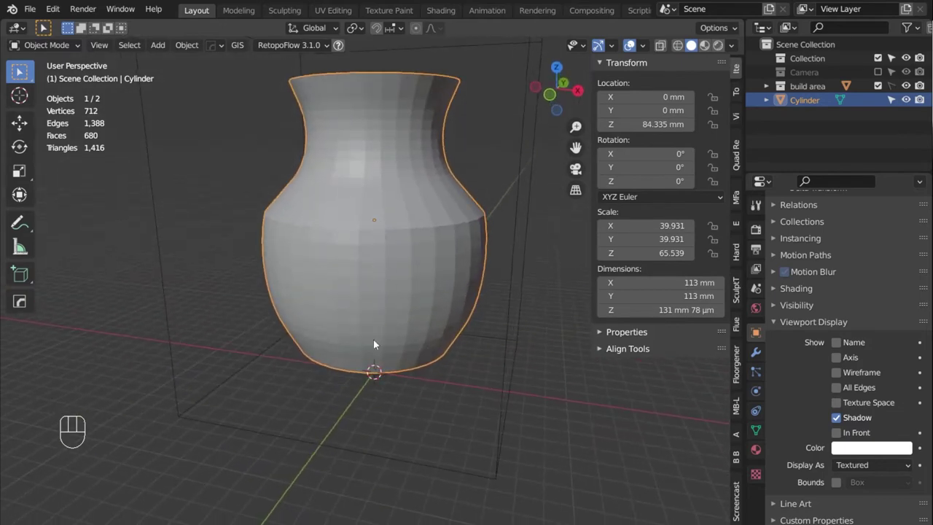
{"action": "mouse_move", "coordinate": [373, 340]}
{"action": "middle_mouse_down"}
{"action": "mouse_move", "coordinate": [423, 307]}
{"action": "mouse_move", "coordinate": [477, 305]}
{"action": "mouse_move", "coordinate": [434, 329]}
{"action": "mouse_move", "coordinate": [368, 344]}
{"action": "middle_mouse_up"}
{"action": "scroll", "coordinate": [386, 287], "scroll_direction": "down", "scroll_amount": 2}
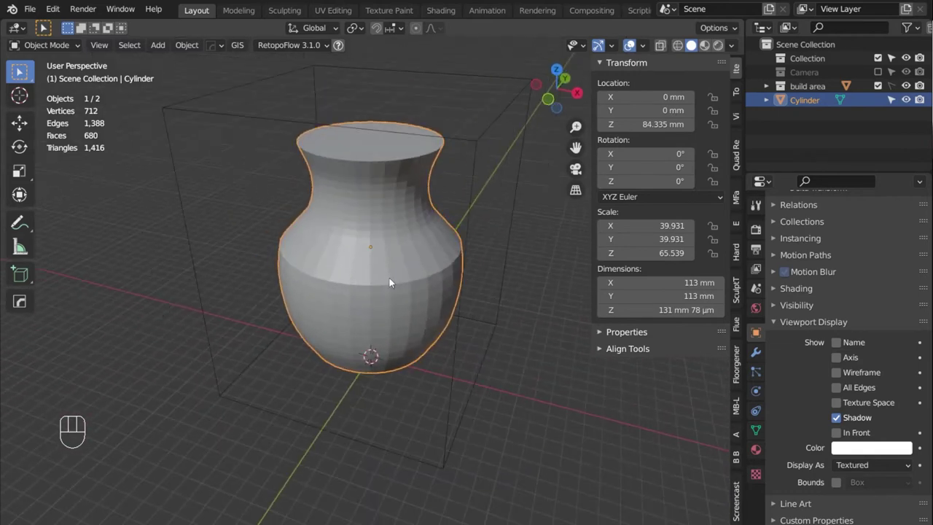
{"action": "middle_click_drag", "start_coordinate": [389, 279], "coordinate": [370, 319], "text": "shift"}
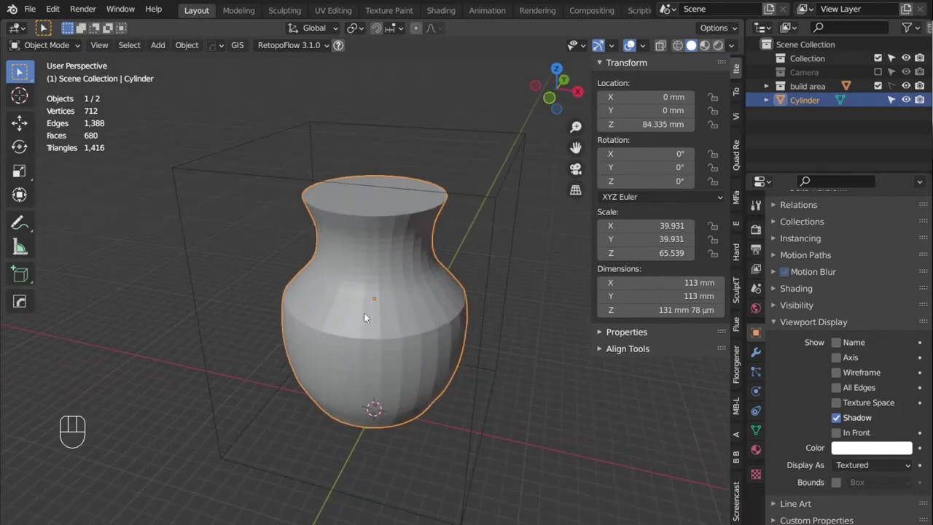
{"action": "right_click", "coordinate": [366, 318]}
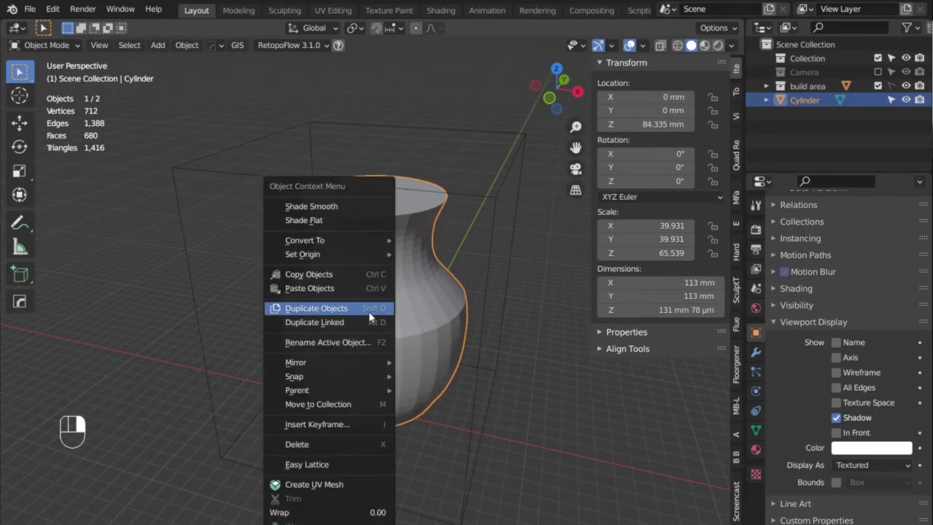
{"action": "left_click", "coordinate": [348, 209]}
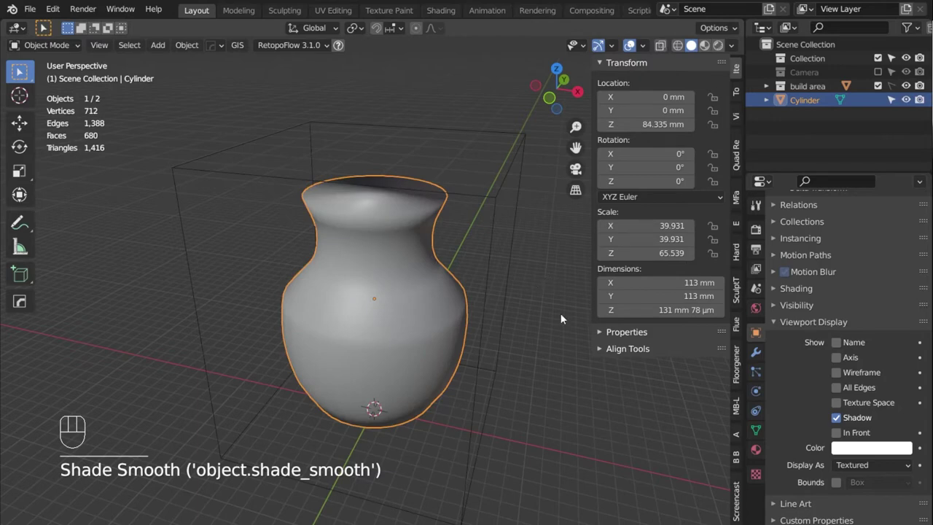
Enable Auto Smooth at 30° in the vase's mesh normals settings.
{"action": "left_click", "coordinate": [755, 431]}
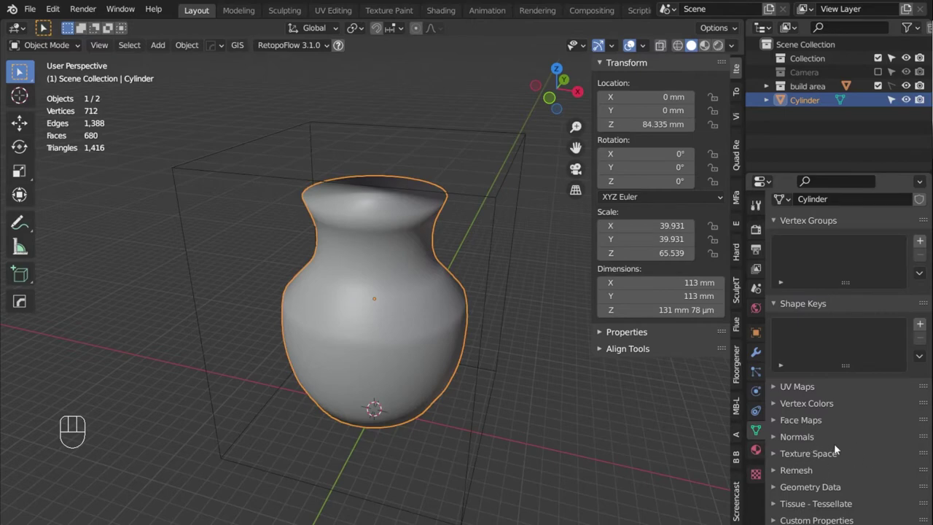
{"action": "left_click", "coordinate": [794, 436]}
{"action": "scroll", "coordinate": [859, 415], "scroll_direction": "down", "scroll_amount": 1}
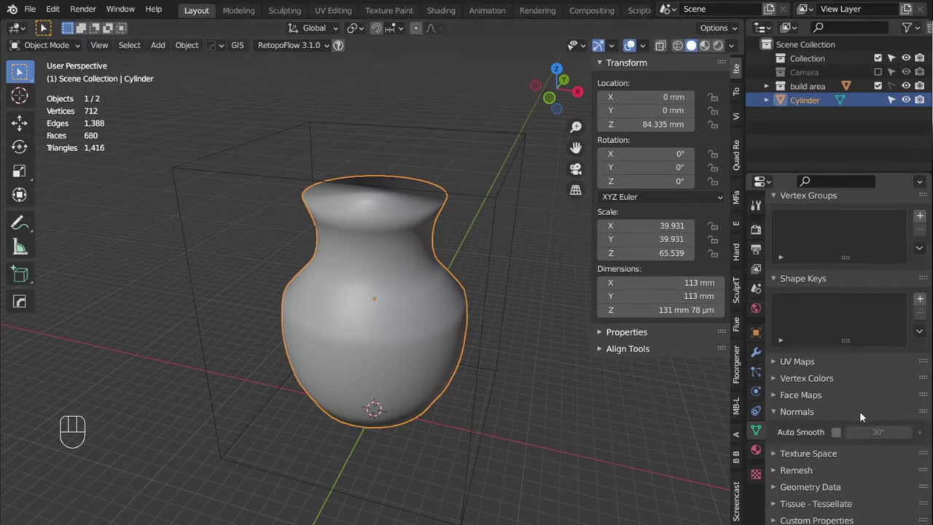
{"action": "left_click", "coordinate": [836, 431]}
{"action": "mouse_move", "coordinate": [430, 378]}
{"action": "middle_mouse_down"}
{"action": "mouse_move", "coordinate": [491, 345]}
{"action": "mouse_move", "coordinate": [548, 289]}
{"action": "mouse_move", "coordinate": [505, 339]}
{"action": "mouse_move", "coordinate": [430, 377]}
{"action": "mouse_move", "coordinate": [384, 366]}
{"action": "mouse_move", "coordinate": [462, 318]}
{"action": "mouse_move", "coordinate": [454, 343]}
{"action": "mouse_move", "coordinate": [416, 343]}
{"action": "mouse_move", "coordinate": [469, 293]}
{"action": "mouse_move", "coordinate": [540, 281]}
{"action": "mouse_move", "coordinate": [465, 295]}
{"action": "middle_mouse_up"}
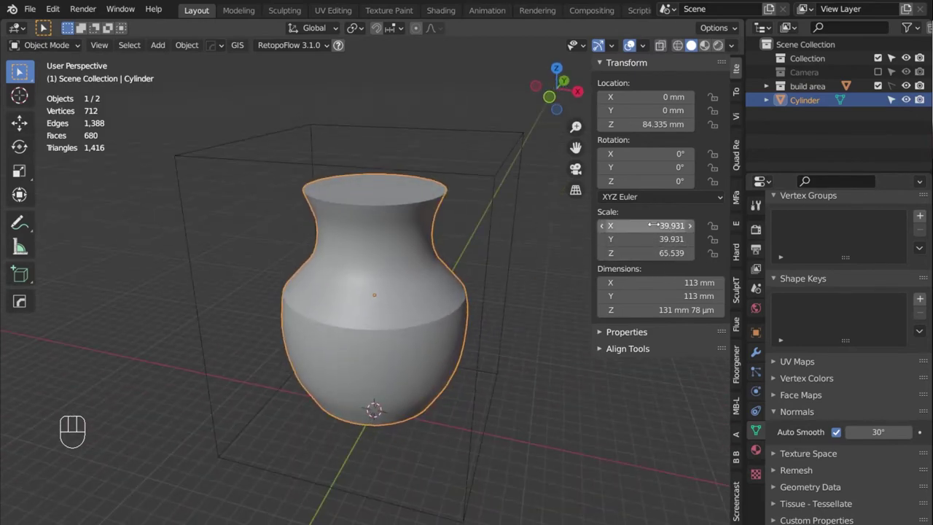
Scale the vase down uniformly to about 125 mm tall, applying its scale both before and after resizing.
{"action": "key", "text": "ctrl+a"}
{"action": "left_click", "coordinate": [438, 295]}
{"action": "middle_click_drag", "start_coordinate": [438, 295], "coordinate": [478, 285]}
{"action": "key", "text": "KP_3"}
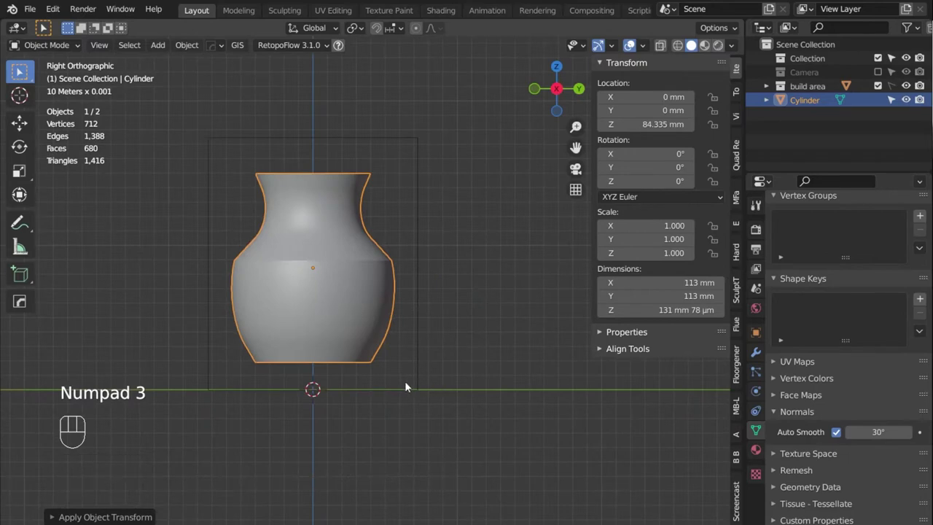
{"action": "key", "text": "s"}
{"action": "left_click", "coordinate": [400, 375]}
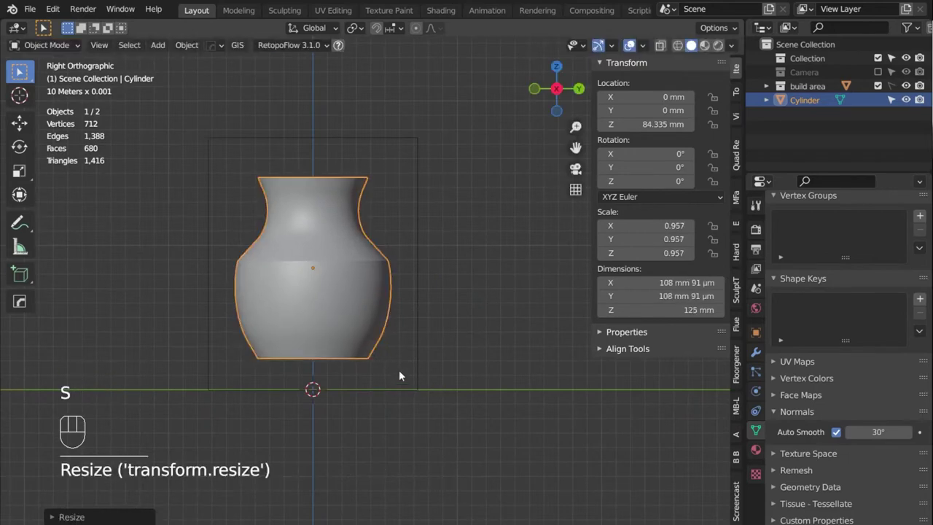
{"action": "key", "text": "ctrl+a"}
{"action": "left_click", "coordinate": [372, 271]}
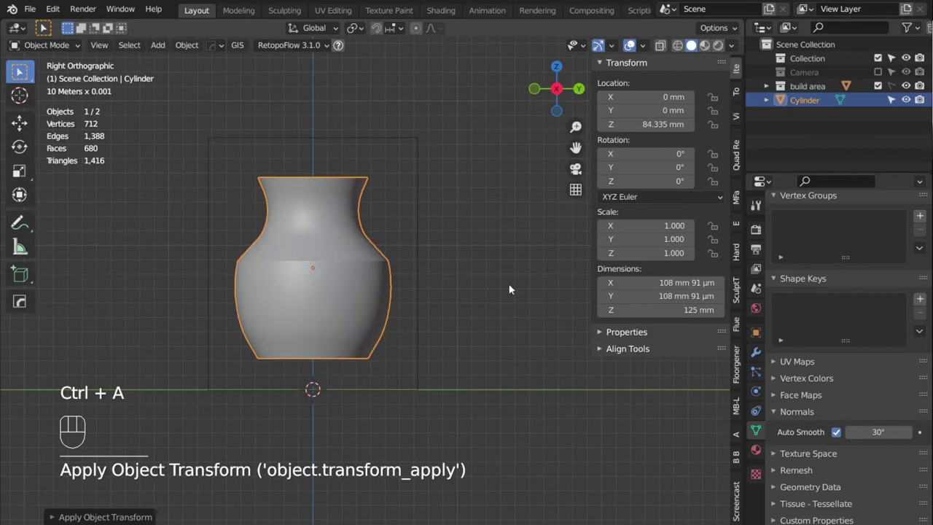
Move the vase into a new collection named "mug", collapse that collection in the outliner and deselect the vase.
{"action": "key", "text": "m"}
{"action": "left_click", "coordinate": [325, 297]}
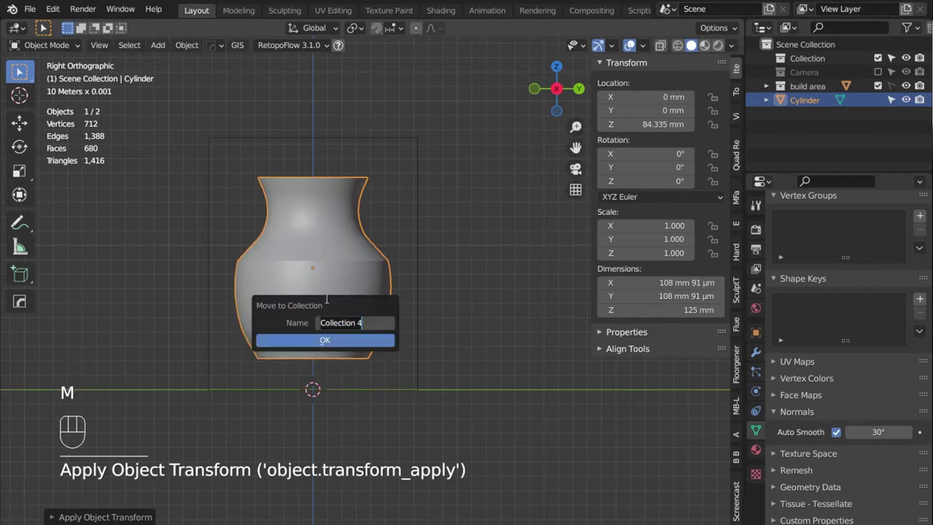
{"action": "type", "text": "mug"}
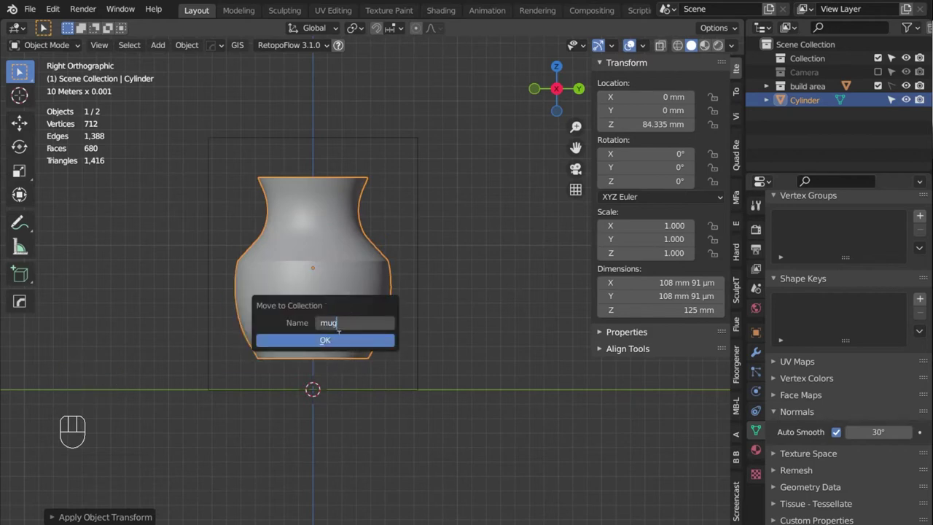
{"action": "left_click", "coordinate": [337, 340]}
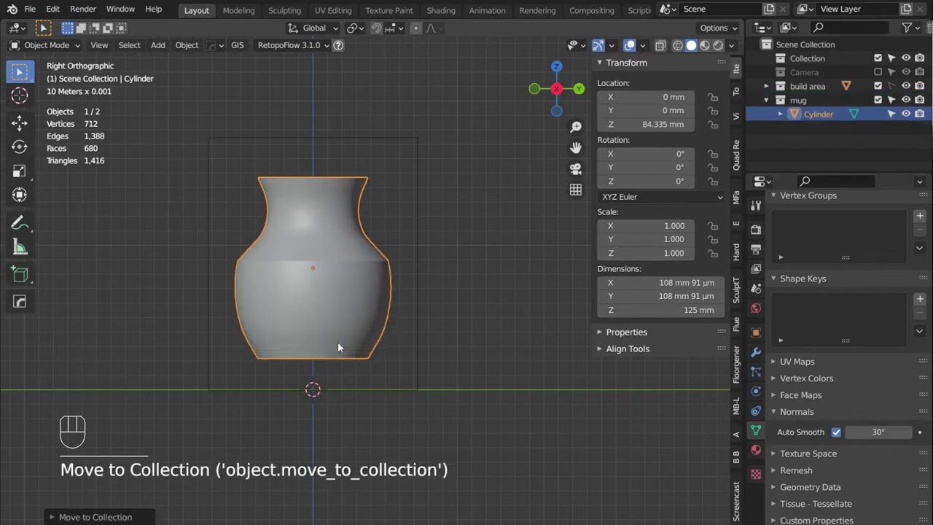
{"action": "left_click", "coordinate": [766, 100]}
{"action": "key", "text": "KP_3"}
{"action": "left_click", "coordinate": [454, 299]}
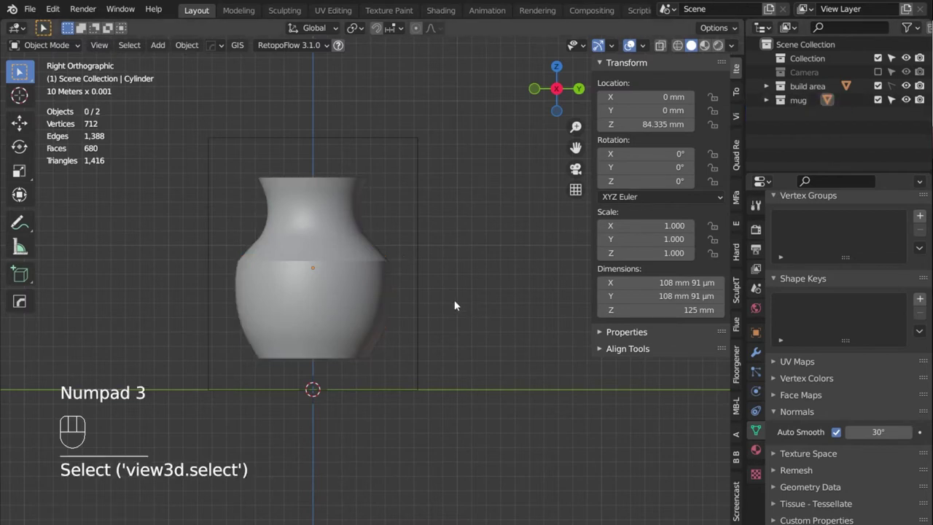
Add a mesh cube to the scene at the 3D cursor.
{"action": "left_click", "coordinate": [369, 302]}
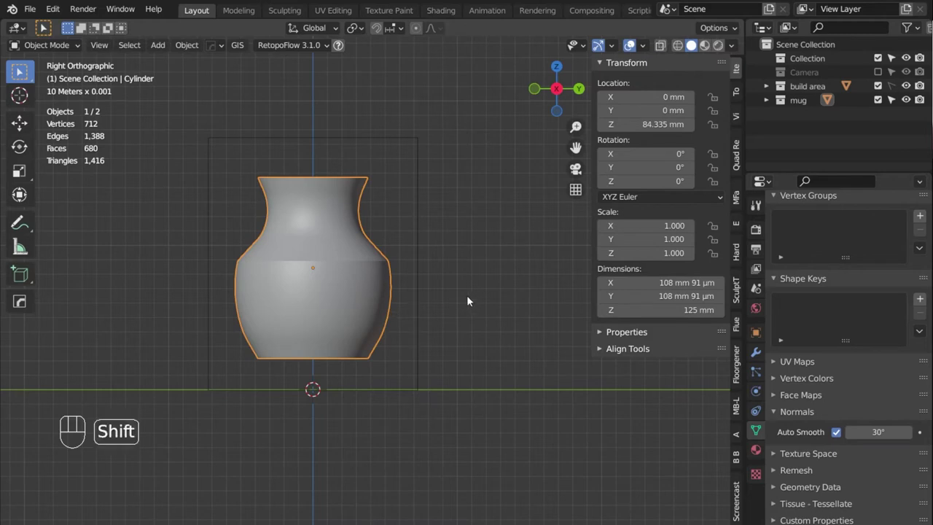
{"action": "key", "text": "shift+a"}
{"action": "mouse_move", "coordinate": [458, 249]}
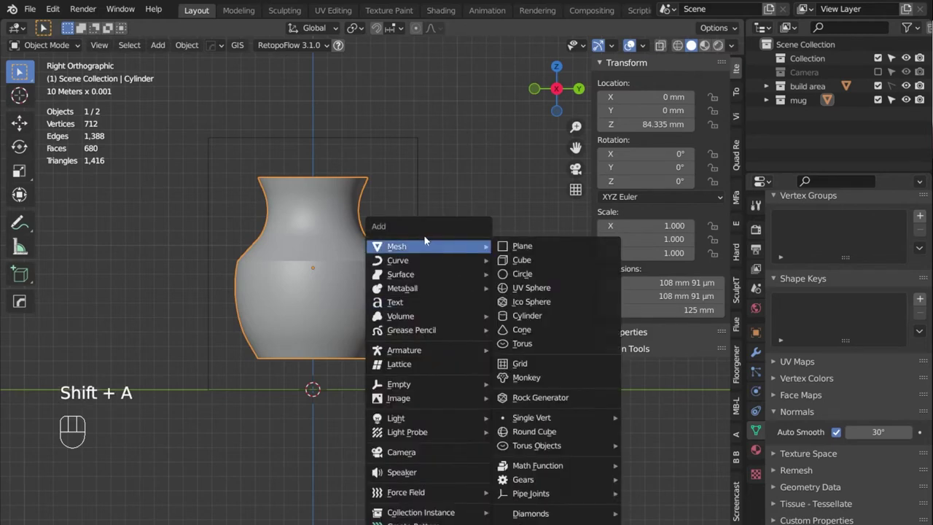
{"action": "left_click", "coordinate": [543, 260]}
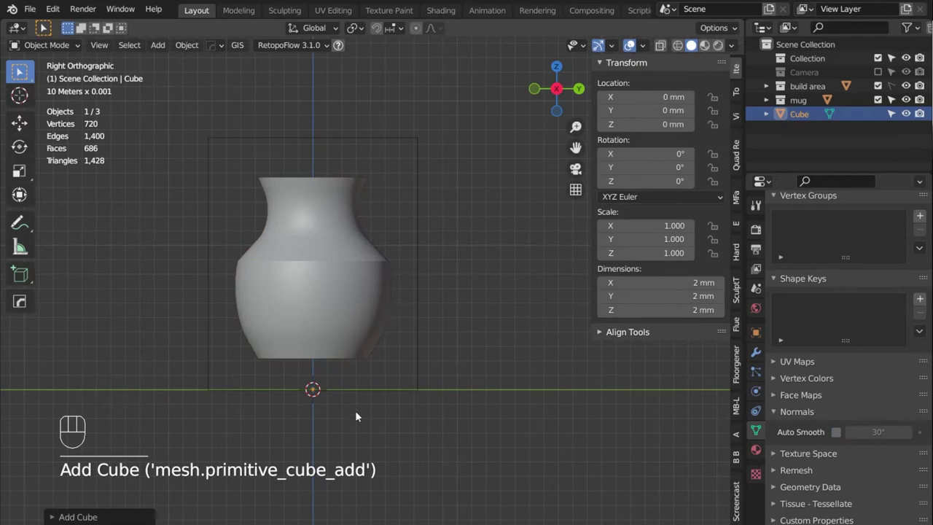
Set the cube's X, Y and Z dimensions to 25 mm each and apply its scale.
{"action": "left_click", "coordinate": [682, 284]}
{"action": "type", "text": "2"}
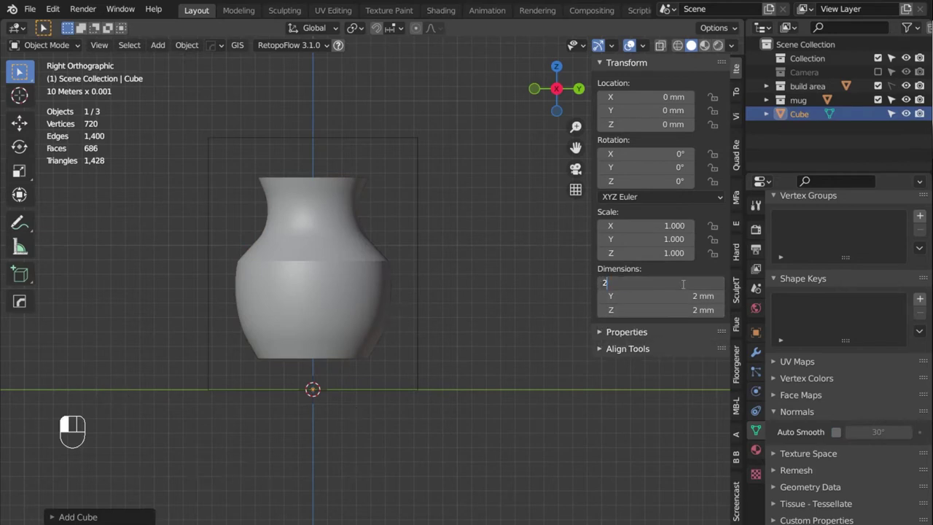
{"action": "type", "text": "5"}
{"action": "key", "text": "Tab"}
{"action": "type", "text": "25"}
{"action": "key", "text": "Tab"}
{"action": "type", "text": "2"}
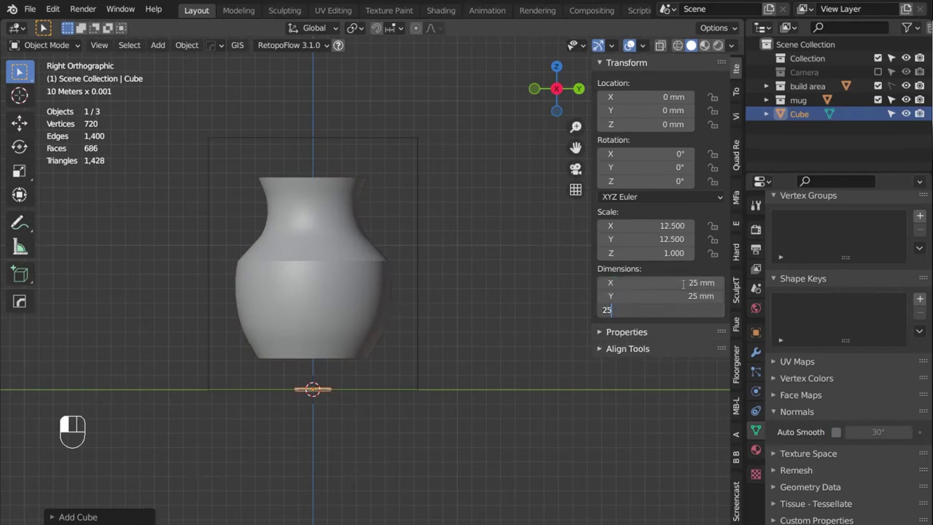
{"action": "key", "text": "Return"}
{"action": "scroll", "coordinate": [393, 449], "scroll_direction": "up", "scroll_amount": 3}
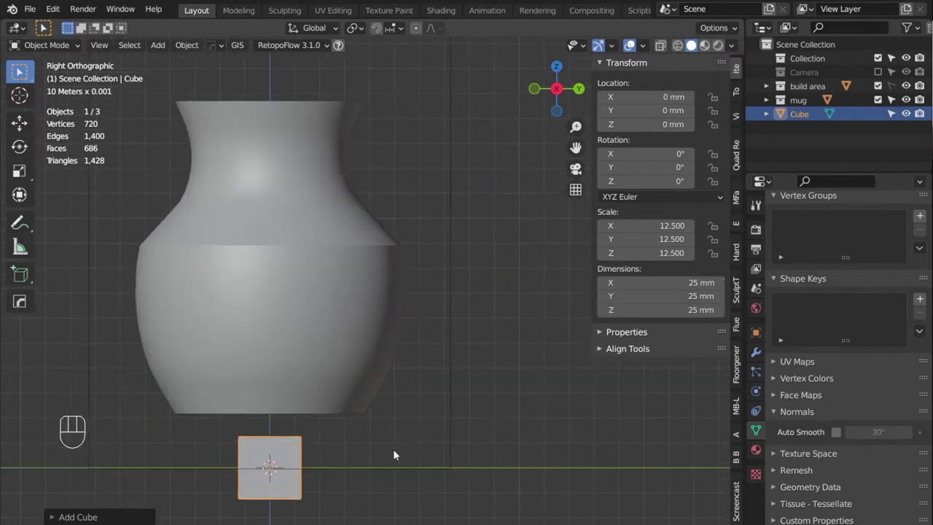
{"action": "middle_click_drag", "start_coordinate": [412, 389], "coordinate": [373, 387], "text": "shift"}
{"action": "key", "text": "ctrl+a"}
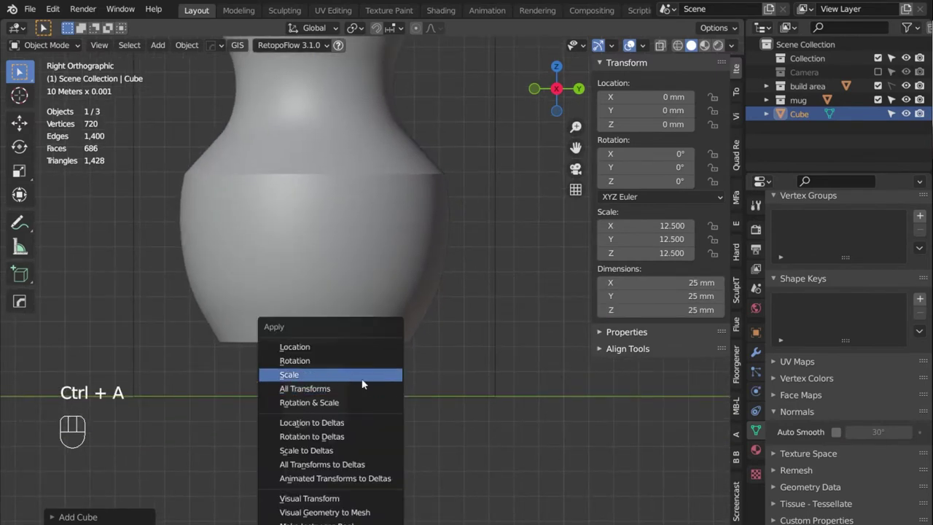
{"action": "left_click", "coordinate": [361, 378]}
Move the cube beside the vase's belly, to about Y 61 mm and Z 73 mm.
{"action": "scroll", "coordinate": [357, 399], "scroll_direction": "down", "scroll_amount": 2}
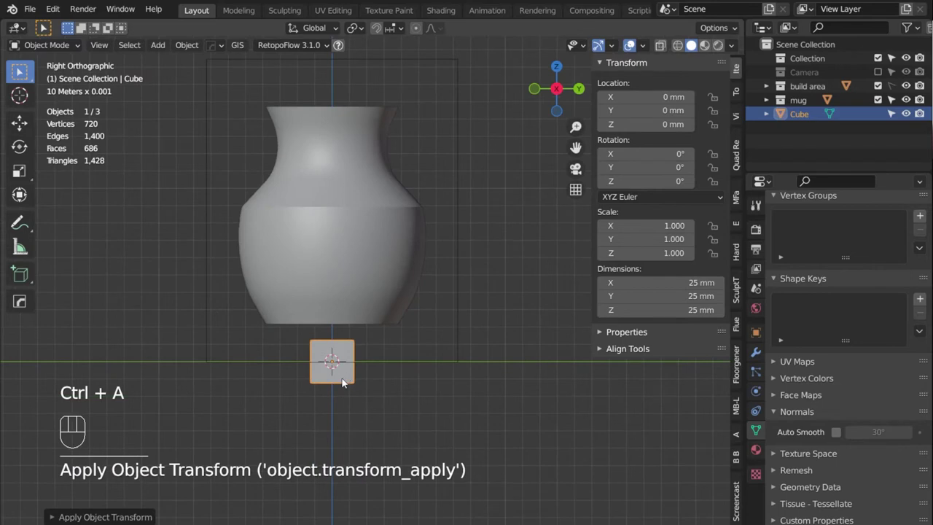
{"action": "key", "text": "g"}
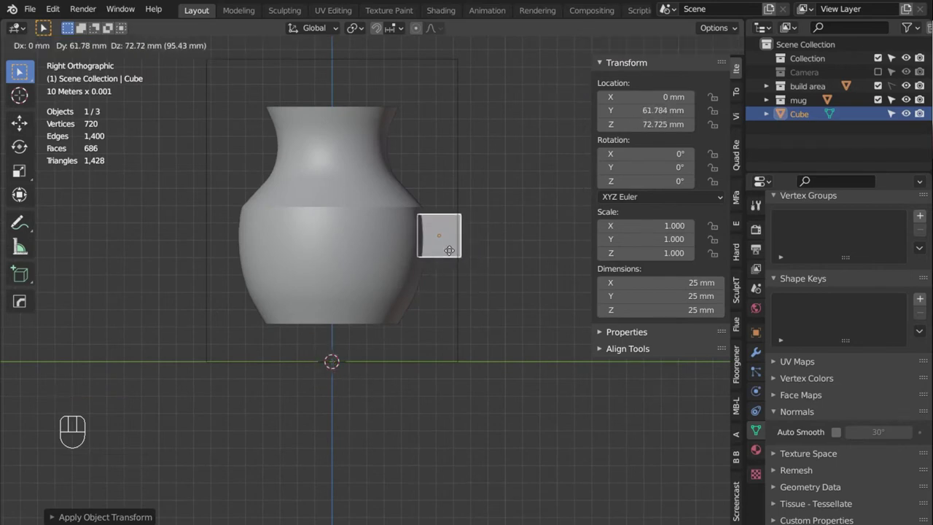
{"action": "left_click", "coordinate": [448, 250]}
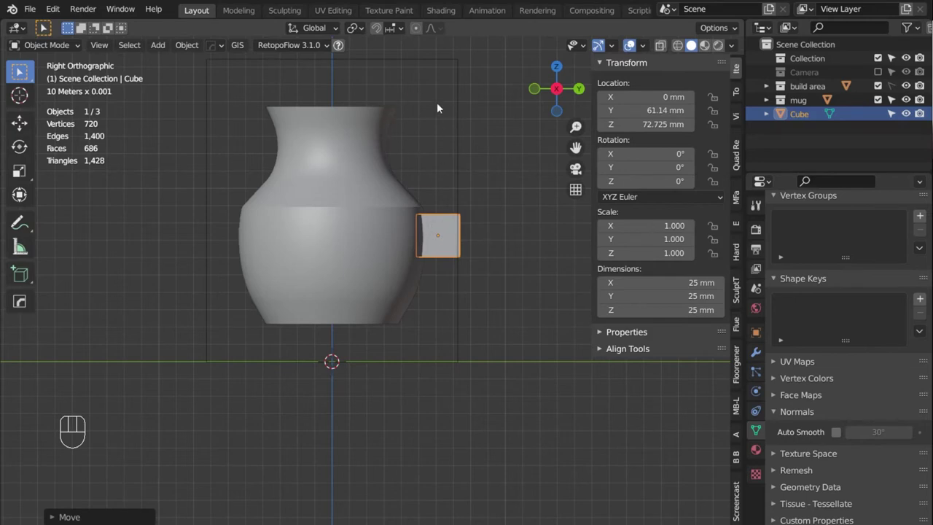
Place linked duplicates of the cube beside the neck on both sides, above the rim, under the base and on the opposite side of the belly.
{"action": "left_click", "coordinate": [433, 243]}
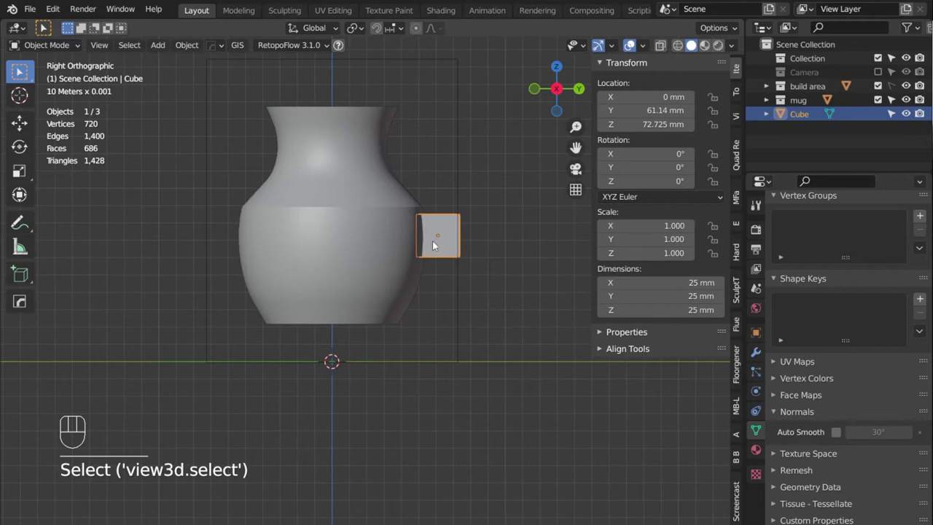
{"action": "key", "text": "alt+d"}
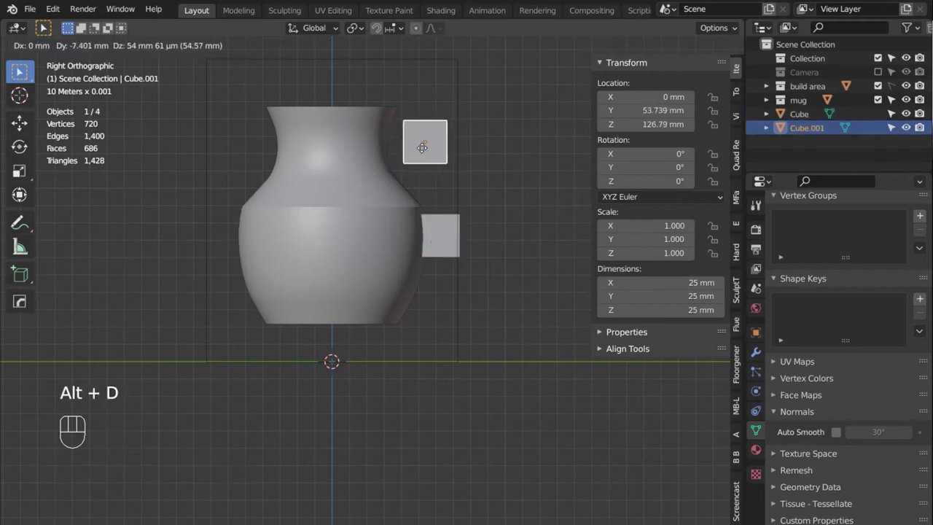
{"action": "left_click", "coordinate": [433, 148]}
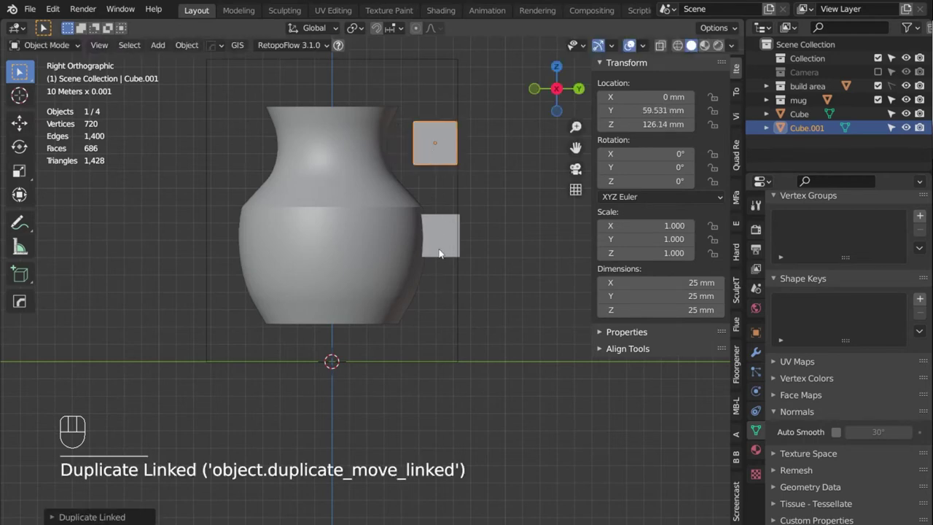
{"action": "left_click", "coordinate": [436, 241]}
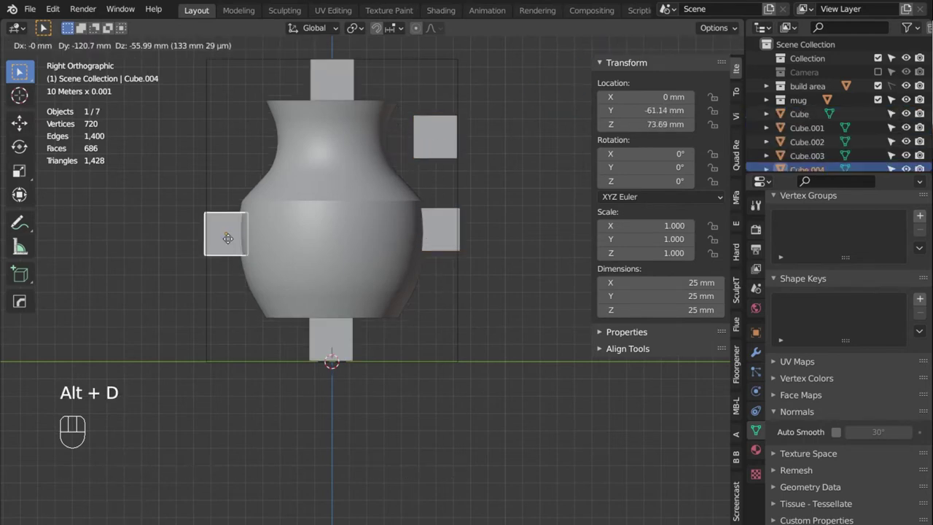
{"action": "left_click", "coordinate": [228, 239]}
{"action": "key", "text": "alt+d"}
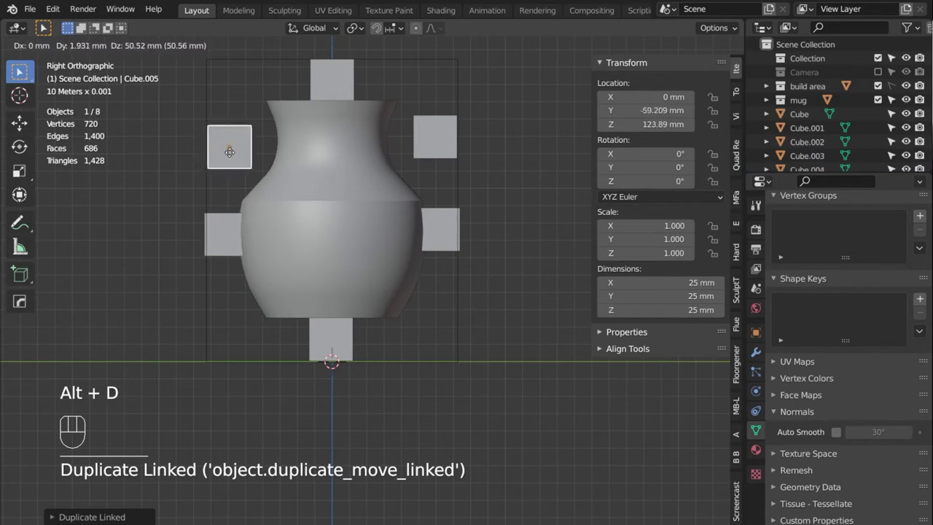
{"action": "left_click", "coordinate": [230, 149]}
{"action": "key", "text": "alt+d"}
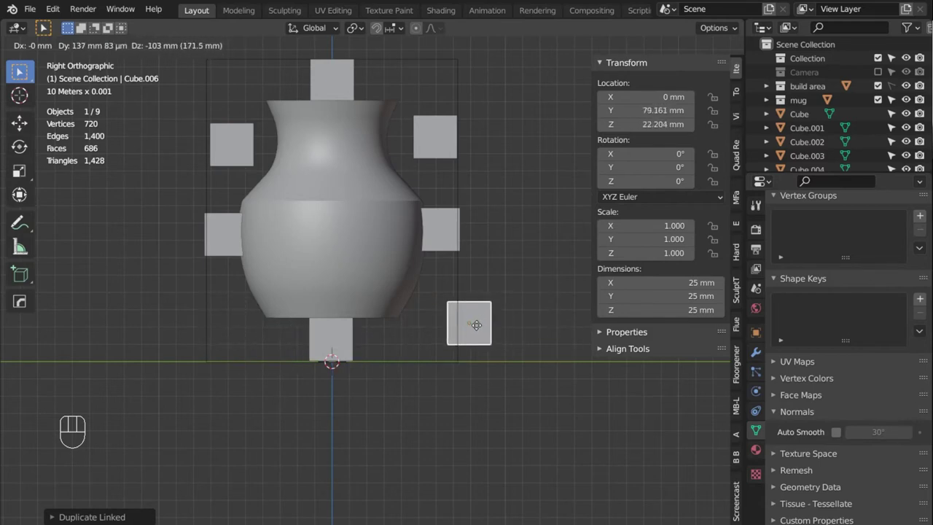
{"action": "left_click", "coordinate": [476, 325]}
{"action": "key", "text": "KP_3"}
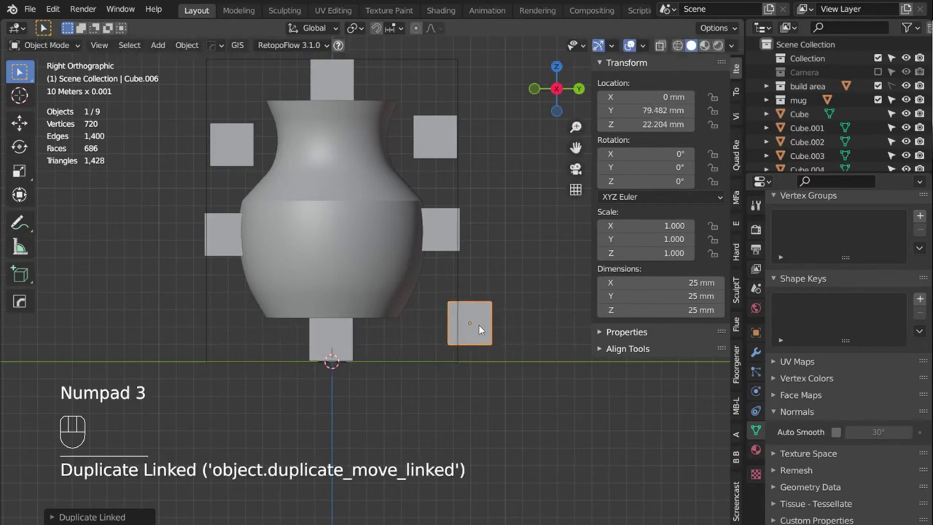
{"action": "key", "text": "KP_1"}
{"action": "middle_click_drag", "start_coordinate": [479, 325], "coordinate": [427, 274]}
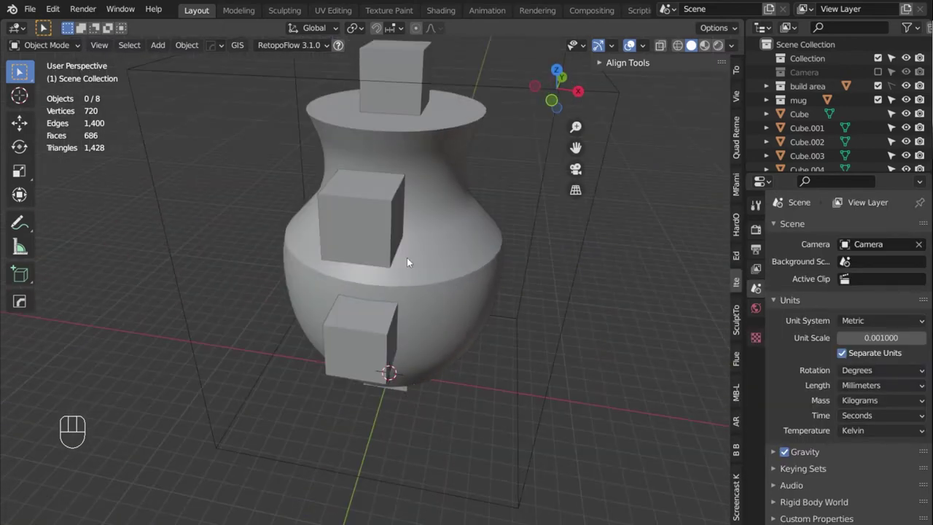
In front view, place two linked duplicates of the belly-height front cube at about X 60 mm and X -64 mm.
{"action": "key", "text": "KP_1"}
{"action": "left_click", "coordinate": [407, 252]}
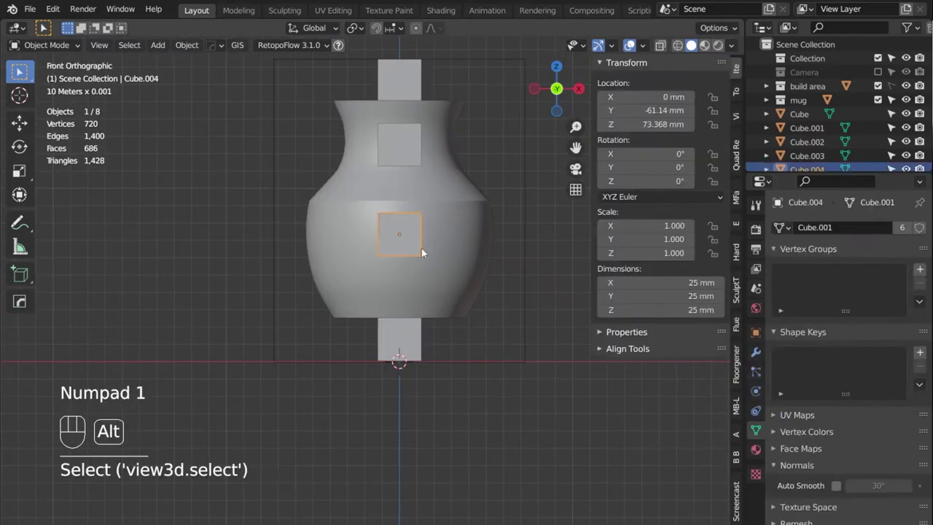
{"action": "key", "text": "alt+d"}
{"action": "left_click", "coordinate": [532, 243]}
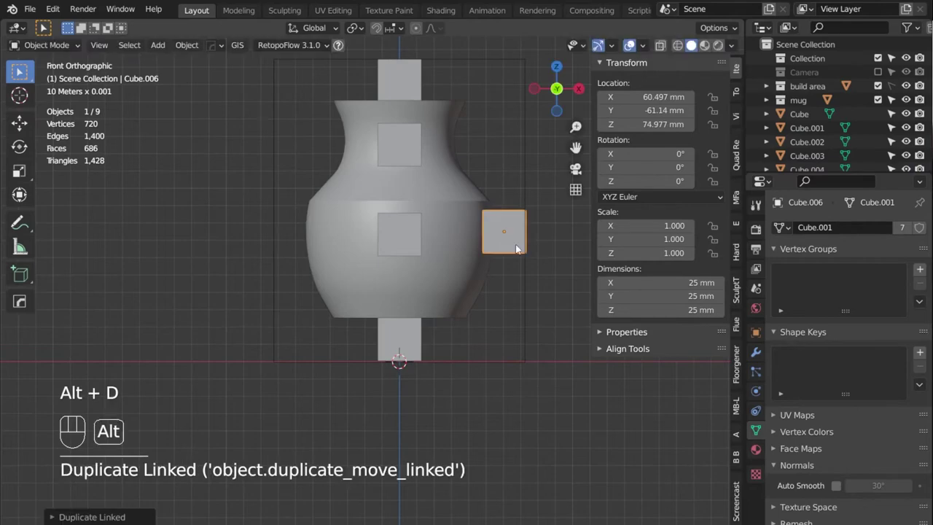
{"action": "key", "text": "alt+d"}
{"action": "left_click", "coordinate": [284, 235]}
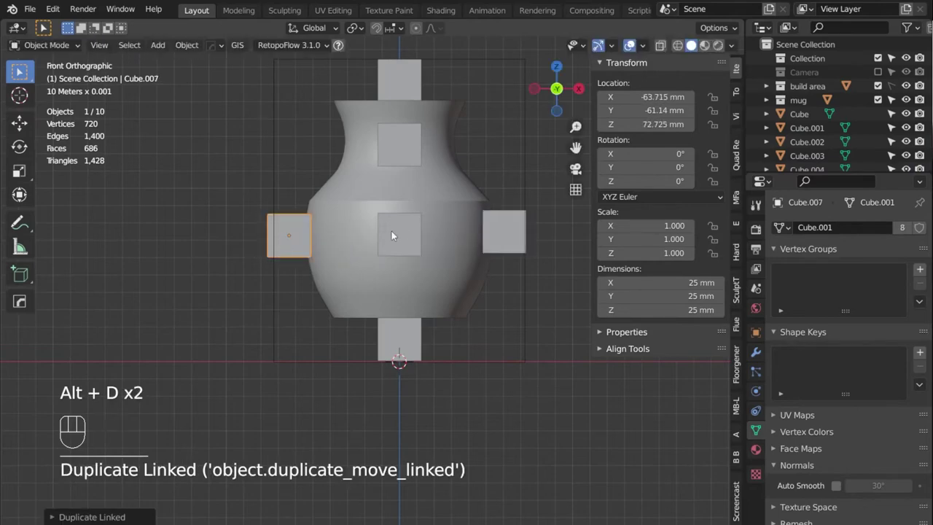
Move all eight 25 mm cubes around the vase into a new collection named measure cubes.
{"action": "middle_click_drag", "start_coordinate": [406, 230], "coordinate": [254, 355]}
{"action": "left_click", "coordinate": [266, 349], "text": "shift"}
{"action": "left_click", "coordinate": [403, 436], "text": "shift"}
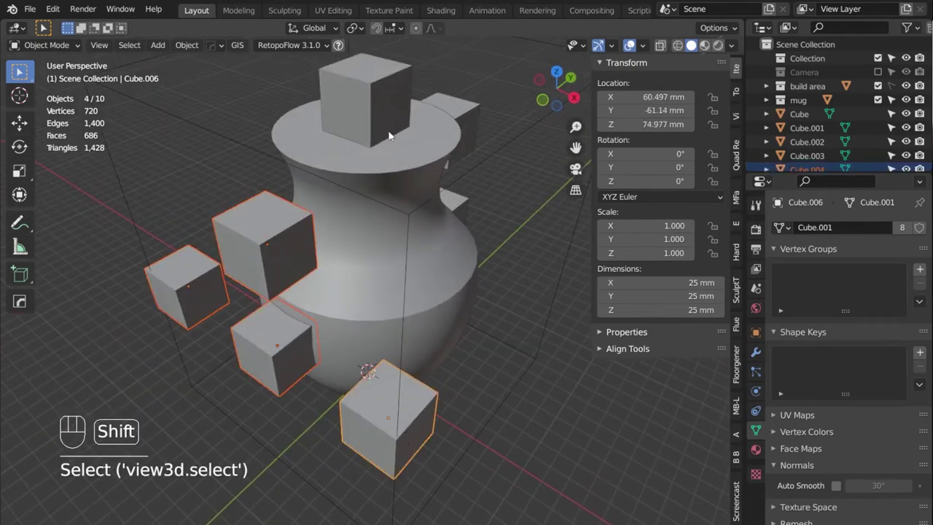
{"action": "left_click", "coordinate": [384, 136], "text": "shift"}
{"action": "middle_click_drag", "start_coordinate": [385, 136], "coordinate": [331, 324]}
{"action": "left_click", "coordinate": [437, 131], "text": "shift"}
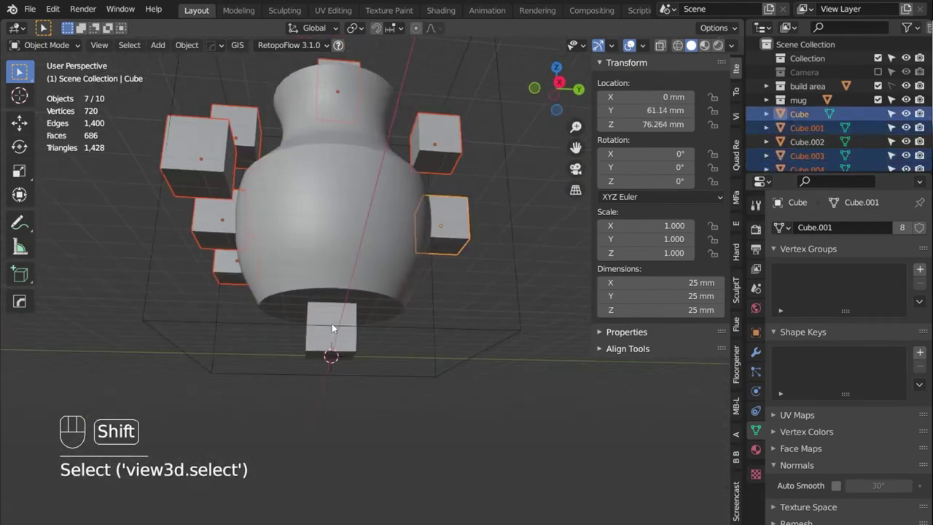
{"action": "left_click", "coordinate": [331, 323], "text": "shift"}
{"action": "middle_click_drag", "start_coordinate": [442, 330], "coordinate": [505, 362]}
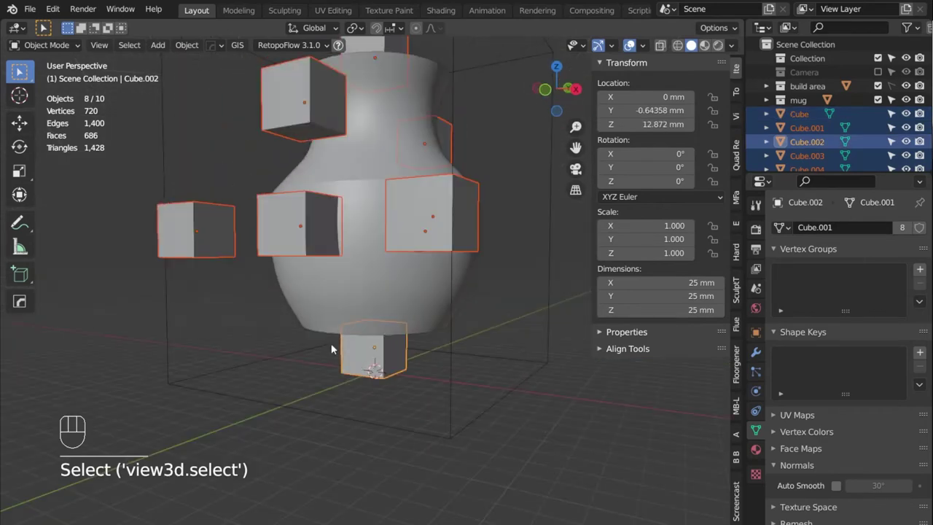
{"action": "middle_click_drag", "start_coordinate": [308, 294], "coordinate": [333, 210]}
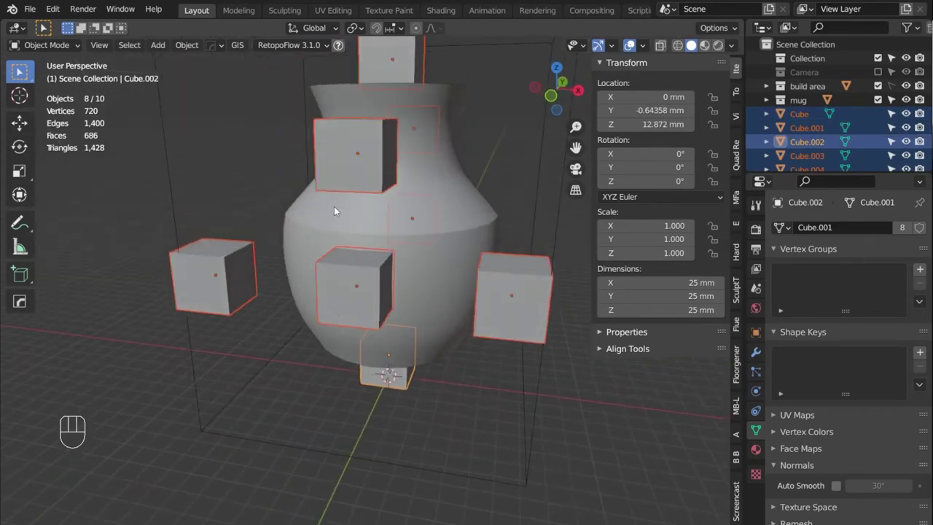
{"action": "middle_click_drag", "start_coordinate": [300, 270], "coordinate": [331, 232]}
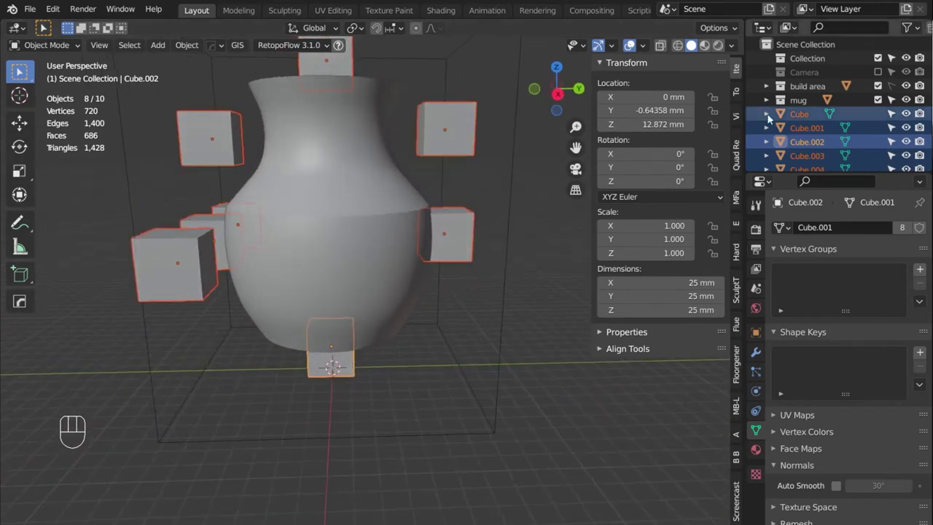
{"action": "key", "text": "m"}
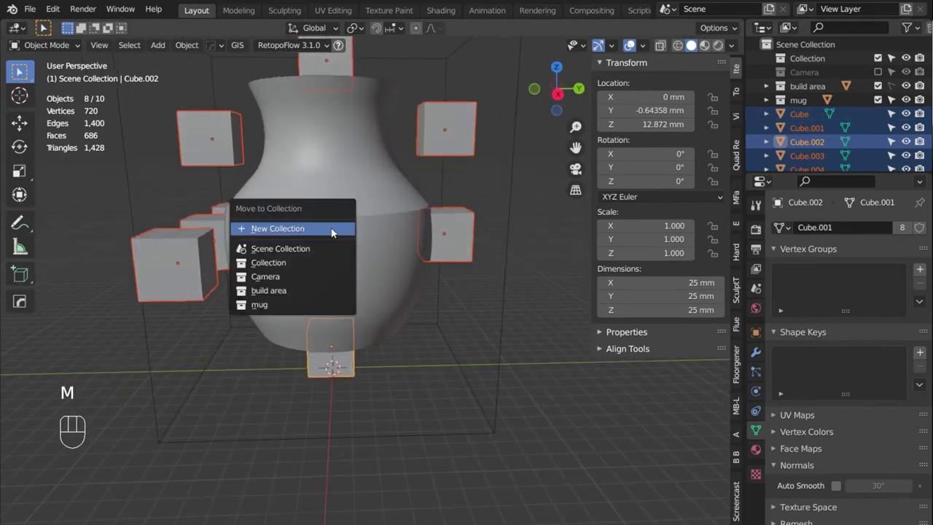
{"action": "left_click", "coordinate": [331, 229]}
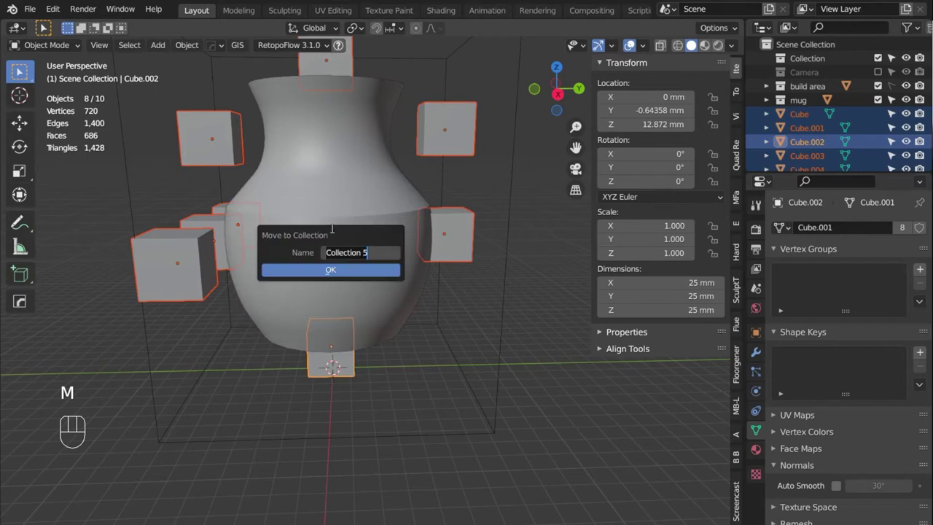
{"action": "type", "text": "measu"}
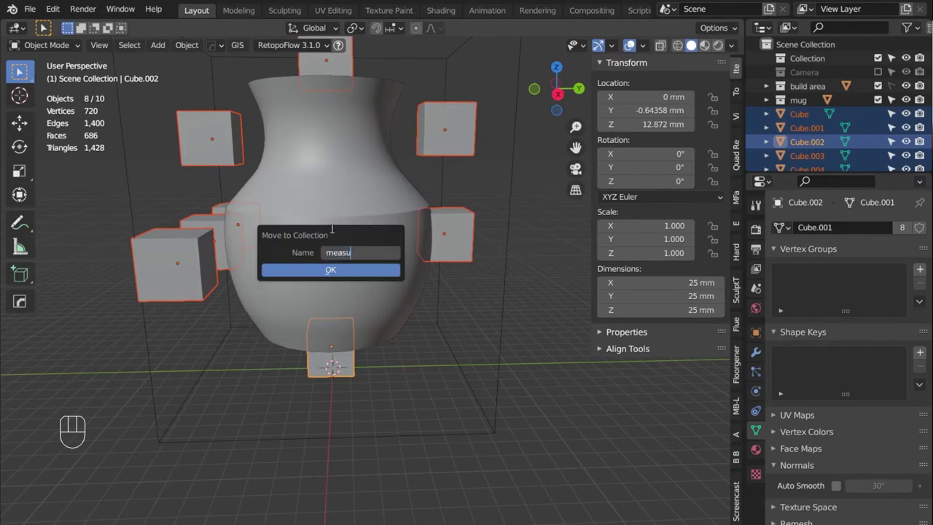
{"action": "type", "text": "re cubes"}
{"action": "key", "text": "Return"}
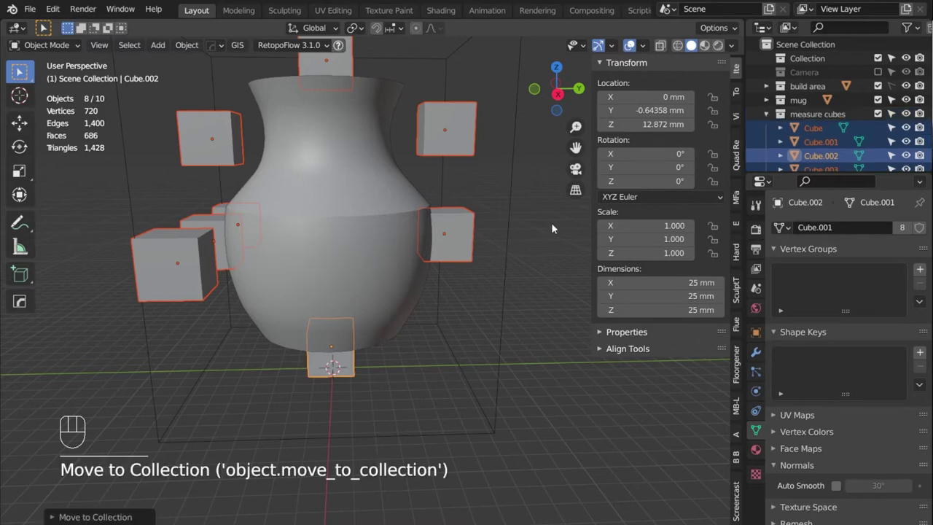
Exclude the measure cubes collection from the view layer and reorder it above the build area collection.
{"action": "left_click", "coordinate": [878, 114]}
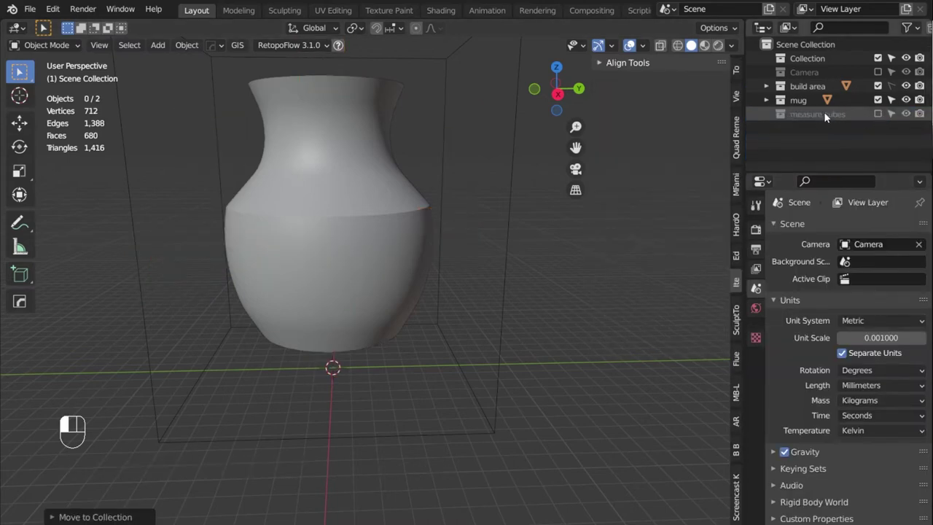
{"action": "left_click_drag", "start_coordinate": [823, 111], "coordinate": [822, 80]}
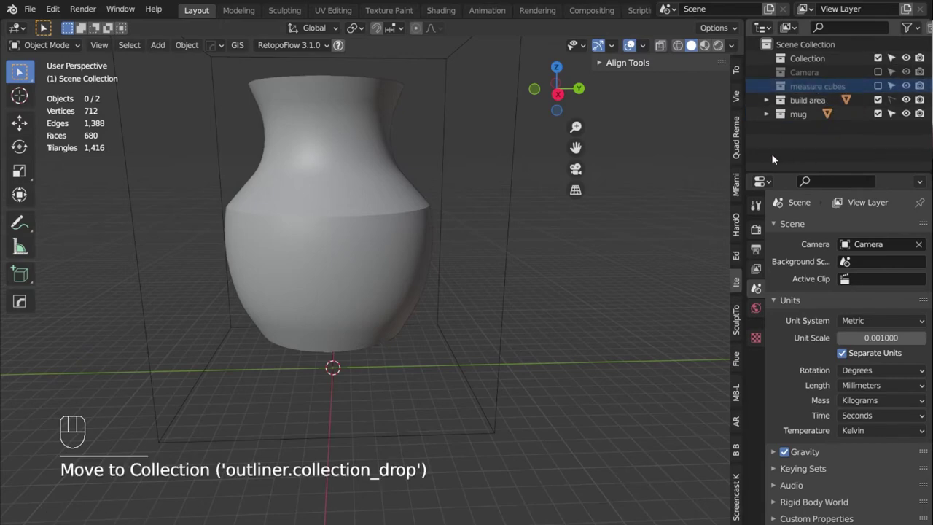
In front view, add a mesh cylinder at the origin and scale it uniformly to about 45 mm.
{"action": "left_click", "coordinate": [369, 248]}
{"action": "key", "text": "KP_1"}
{"action": "middle_click_drag", "start_coordinate": [416, 237], "coordinate": [416, 271]}
{"action": "left_click", "coordinate": [289, 284]}
{"action": "middle_click_drag", "start_coordinate": [289, 284], "coordinate": [483, 273]}
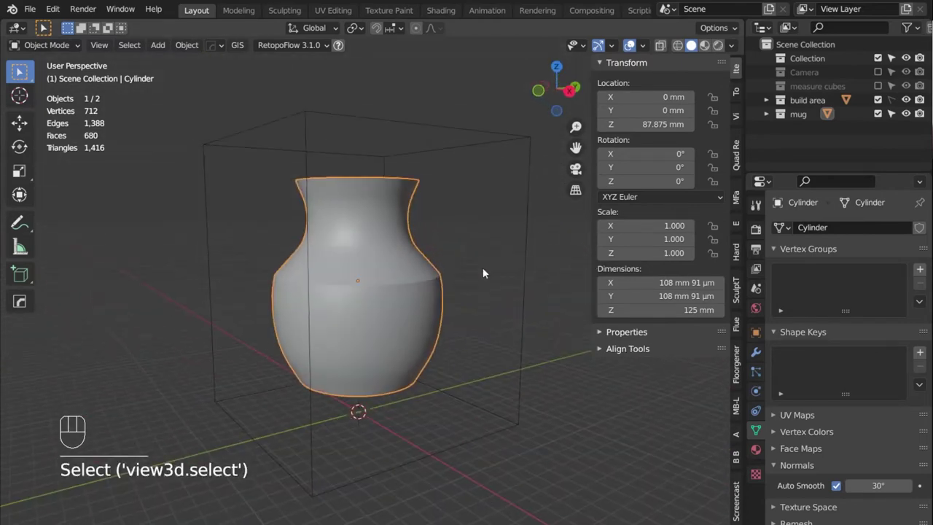
{"action": "key", "text": "KP_1"}
{"action": "key", "text": "shift+a"}
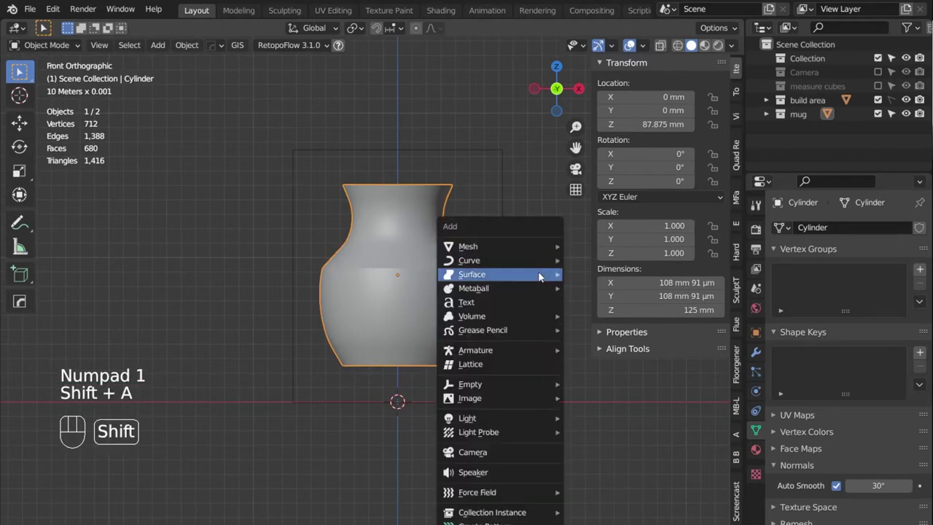
{"action": "mouse_move", "coordinate": [506, 245]}
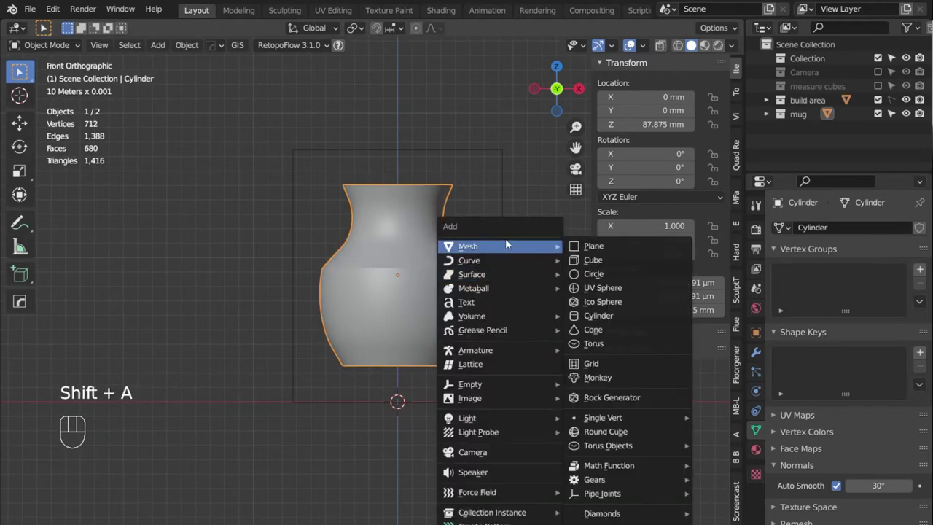
{"action": "left_click", "coordinate": [625, 316]}
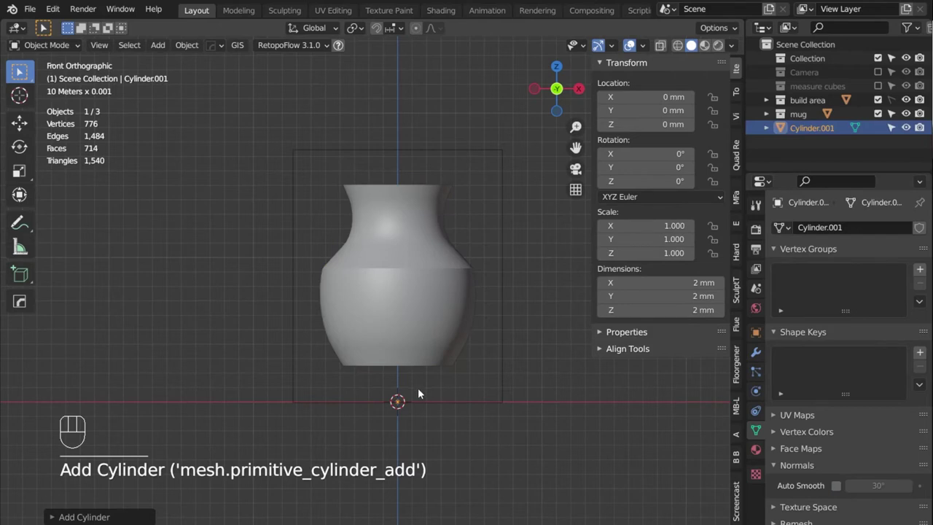
{"action": "key", "text": "s"}
{"action": "left_click", "coordinate": [583, 471]}
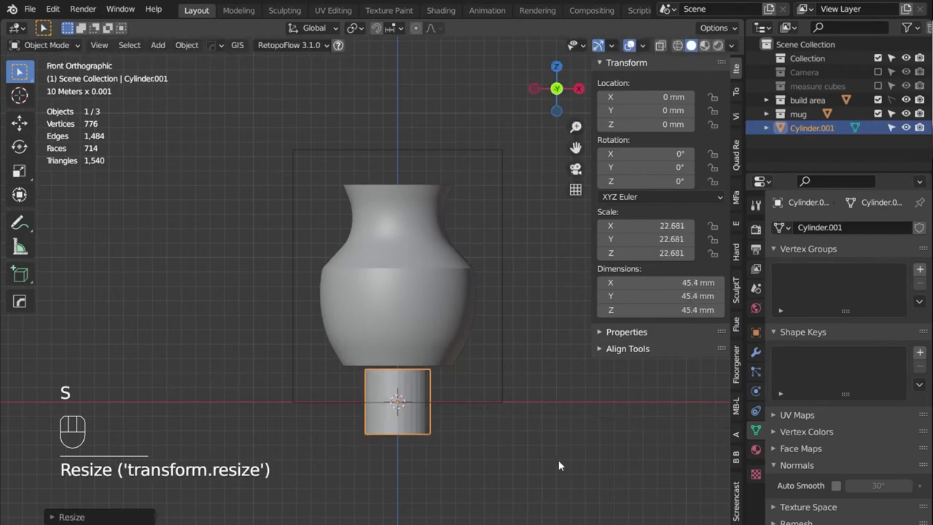
Raise the cylinder along Z to about 169 mm, onto the vase's rim, and scale it uniformly to about 54 mm.
{"action": "key", "text": "g"}
{"action": "key", "text": "z"}
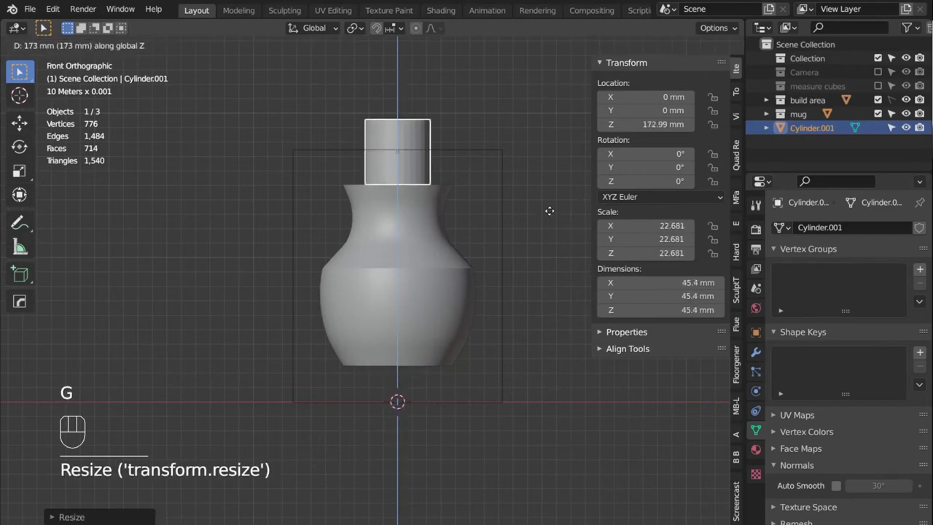
{"action": "left_click", "coordinate": [548, 212]}
{"action": "middle_click_drag", "start_coordinate": [548, 215], "coordinate": [393, 282]}
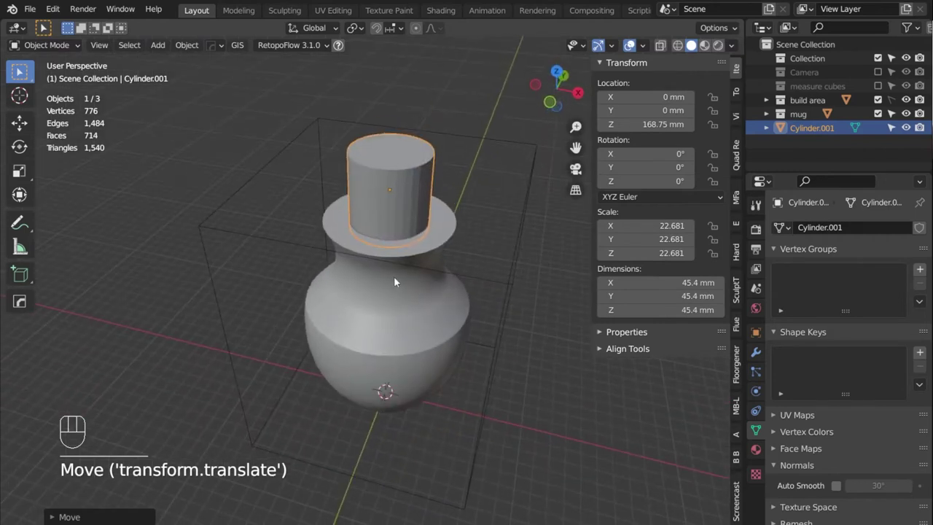
{"action": "key", "text": "s"}
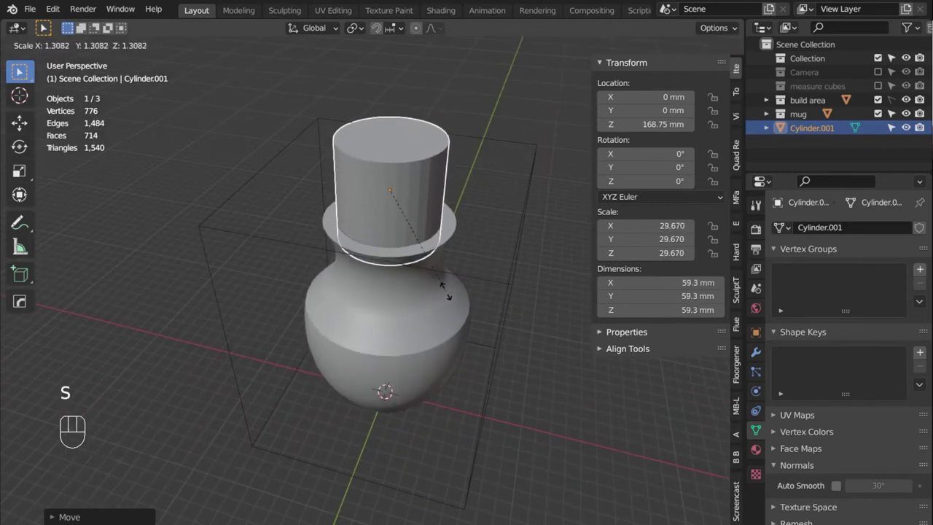
{"action": "left_click", "coordinate": [443, 290]}
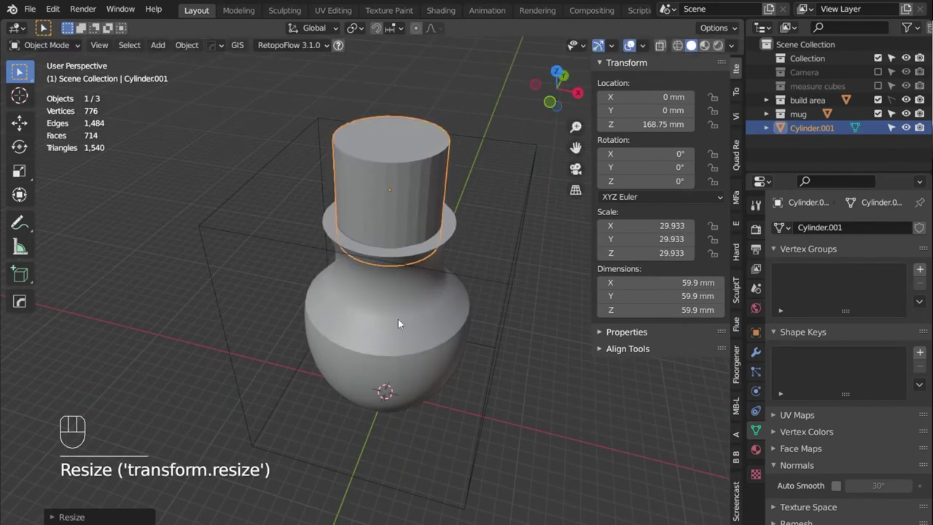
{"action": "middle_click_drag", "start_coordinate": [398, 319], "coordinate": [454, 291]}
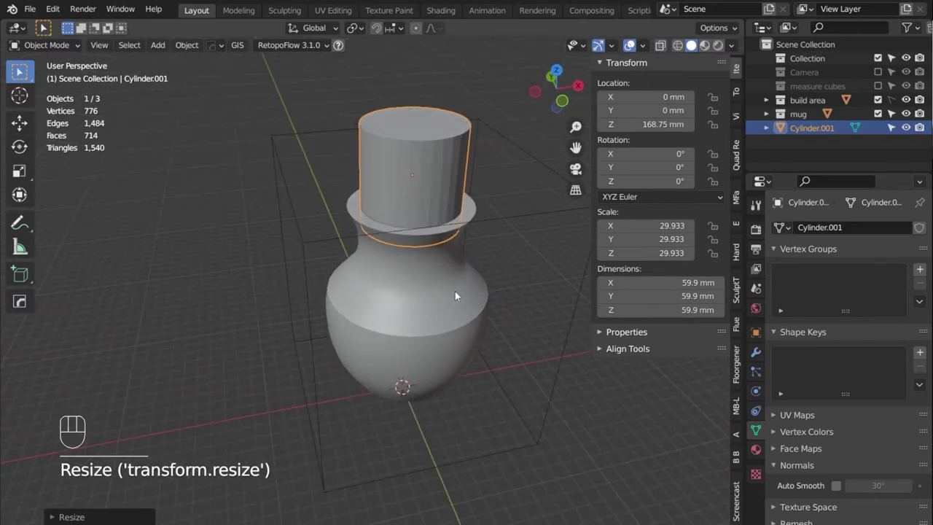
{"action": "key", "text": "s"}
{"action": "left_click", "coordinate": [447, 281]}
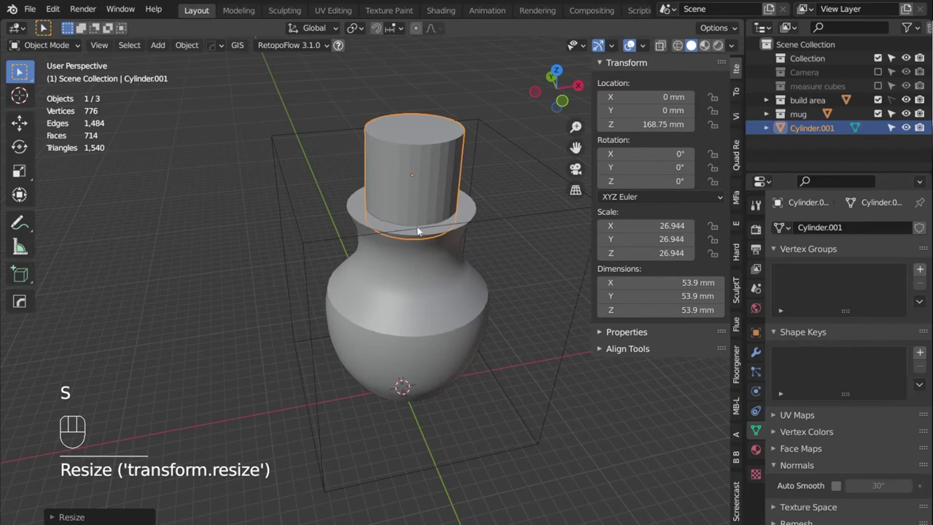
{"action": "scroll", "coordinate": [362, 237], "scroll_direction": "up", "scroll_amount": 3}
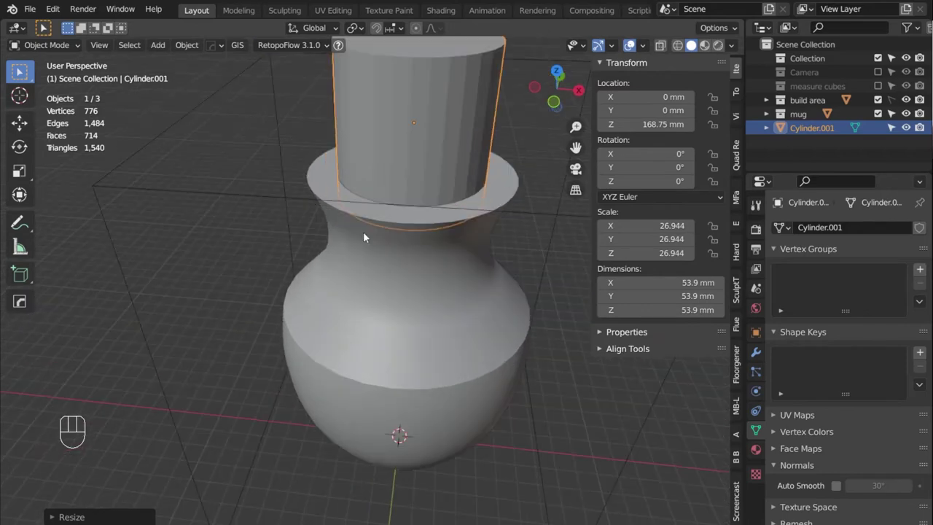
{"action": "left_click", "coordinate": [379, 218]}
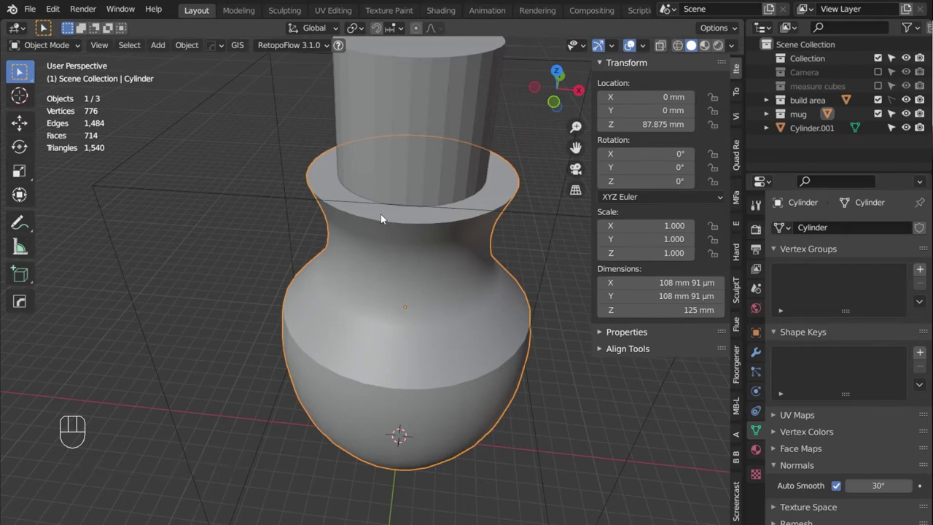
{"action": "key", "text": "Tab"}
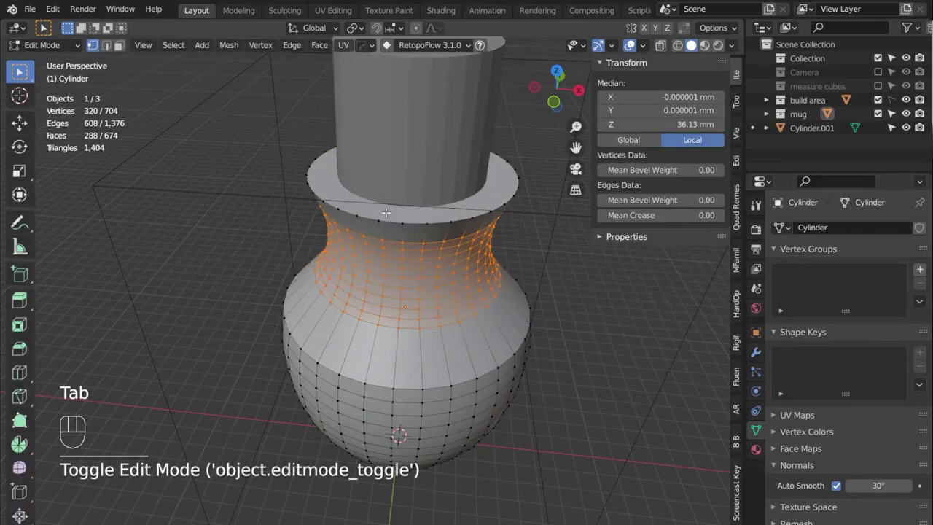
{"action": "key", "text": "Tab"}
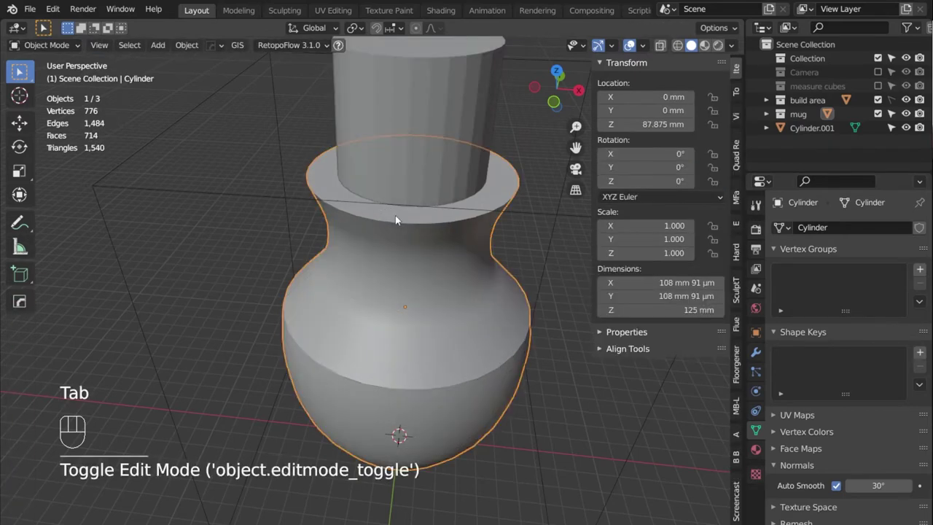
Shade the cylinder on the vase's rim smooth and enable Auto Smooth at 30°.
{"action": "middle_click_drag", "start_coordinate": [489, 233], "coordinate": [402, 293]}
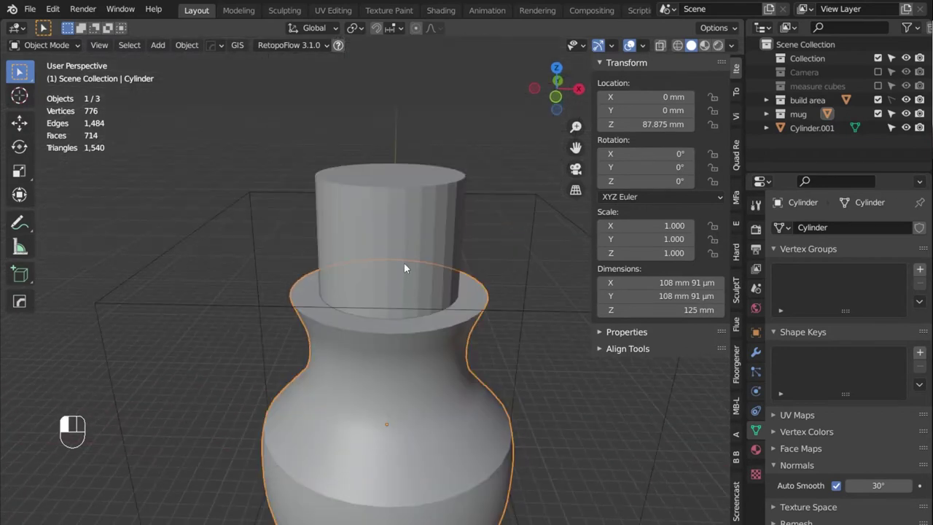
{"action": "left_click", "coordinate": [405, 263]}
{"action": "middle_click_drag", "start_coordinate": [404, 260], "coordinate": [381, 320]}
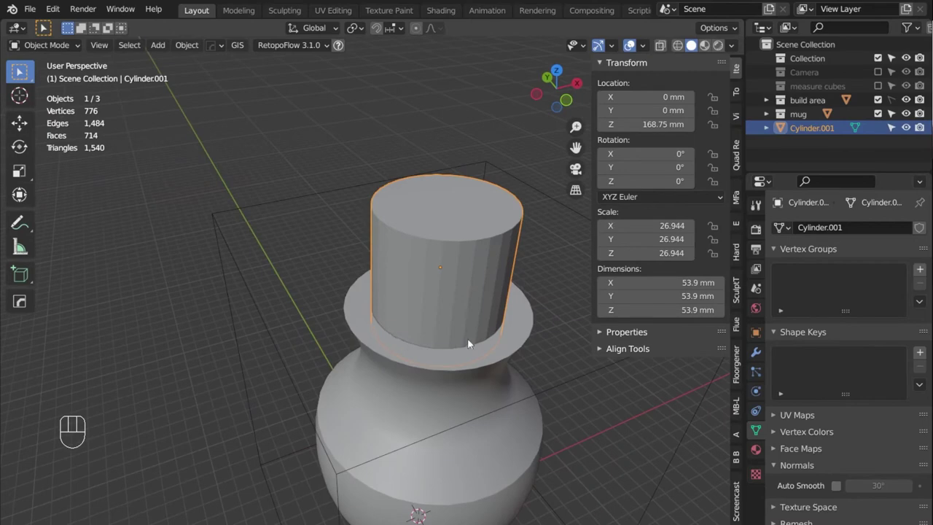
{"action": "middle_click_drag", "start_coordinate": [484, 377], "coordinate": [433, 364]}
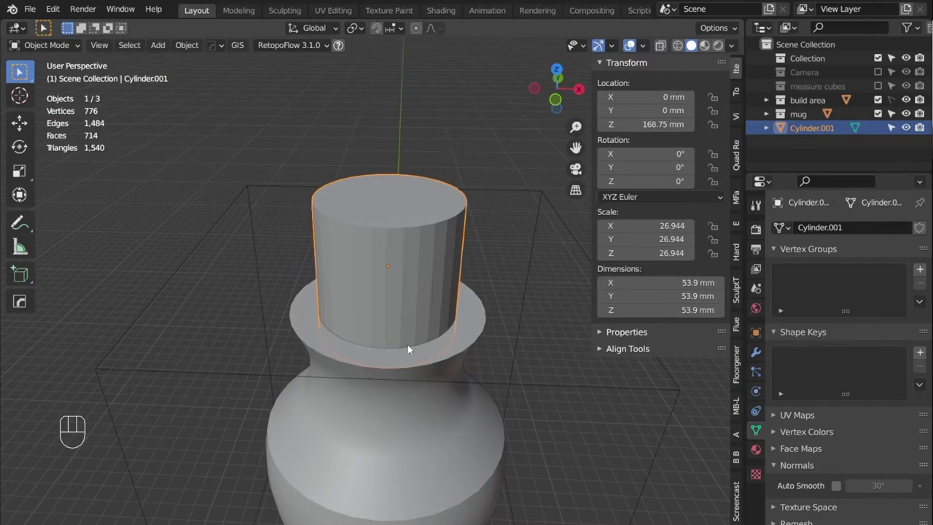
{"action": "middle_click_drag", "start_coordinate": [407, 344], "coordinate": [389, 265]}
{"action": "right_click", "coordinate": [389, 265]}
{"action": "left_click", "coordinate": [353, 206]}
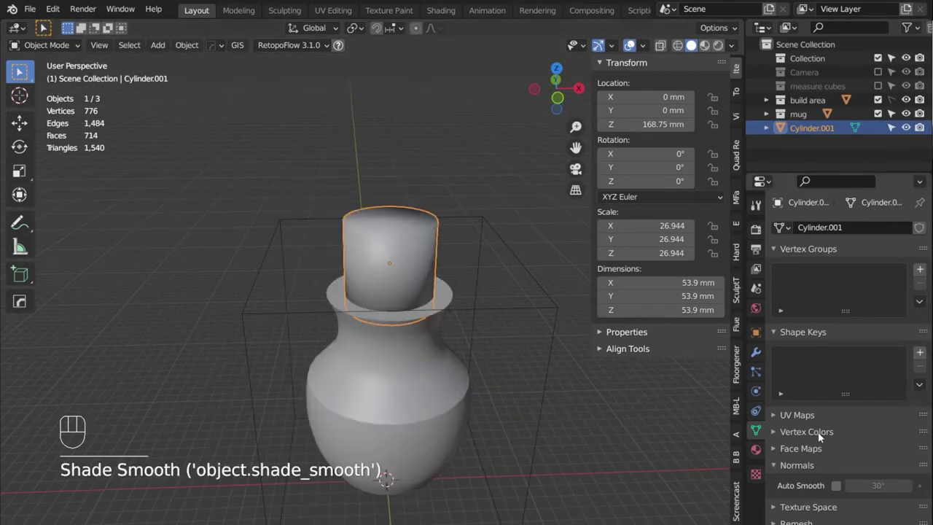
{"action": "left_click", "coordinate": [836, 486]}
Move the cylinder into a new collection named spout and exclude that collection from the view layer.
{"action": "mouse_move", "coordinate": [370, 285]}
{"action": "middle_mouse_down"}
{"action": "mouse_move", "coordinate": [313, 278]}
{"action": "mouse_move", "coordinate": [368, 291]}
{"action": "mouse_move", "coordinate": [386, 252]}
{"action": "mouse_move", "coordinate": [414, 277]}
{"action": "mouse_move", "coordinate": [448, 242]}
{"action": "mouse_move", "coordinate": [357, 271]}
{"action": "middle_mouse_up"}
{"action": "scroll", "coordinate": [370, 282], "scroll_direction": "up", "scroll_amount": 3}
{"action": "key", "text": "m"}
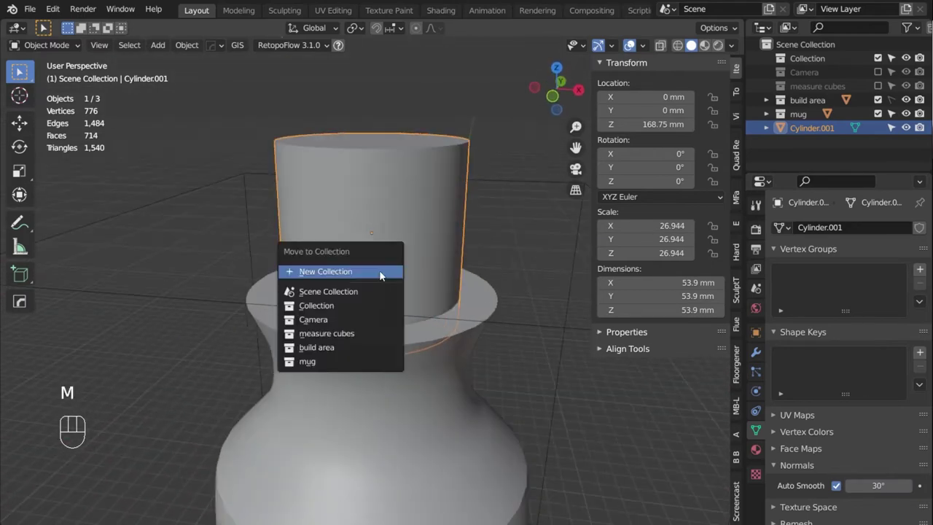
{"action": "left_click", "coordinate": [368, 272]}
{"action": "type", "text": "spout"}
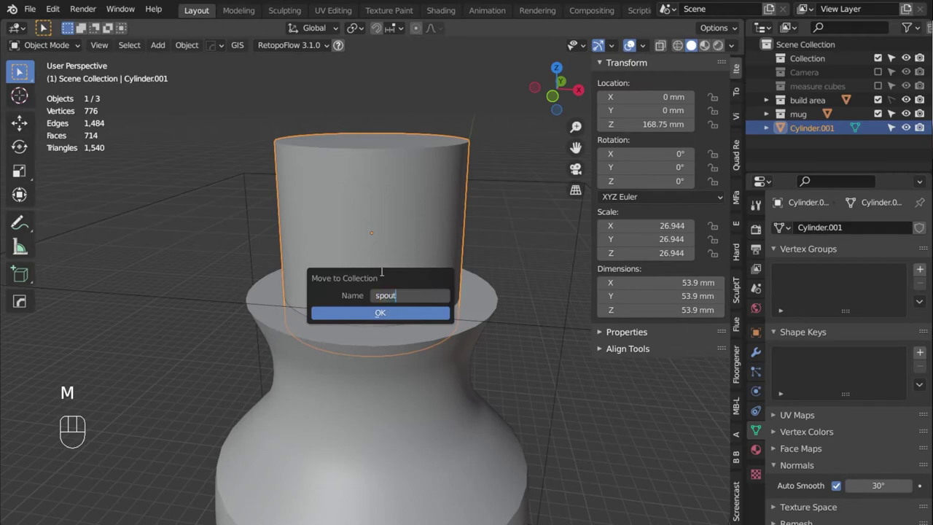
{"action": "left_click", "coordinate": [380, 312]}
{"action": "left_click", "coordinate": [877, 128]}
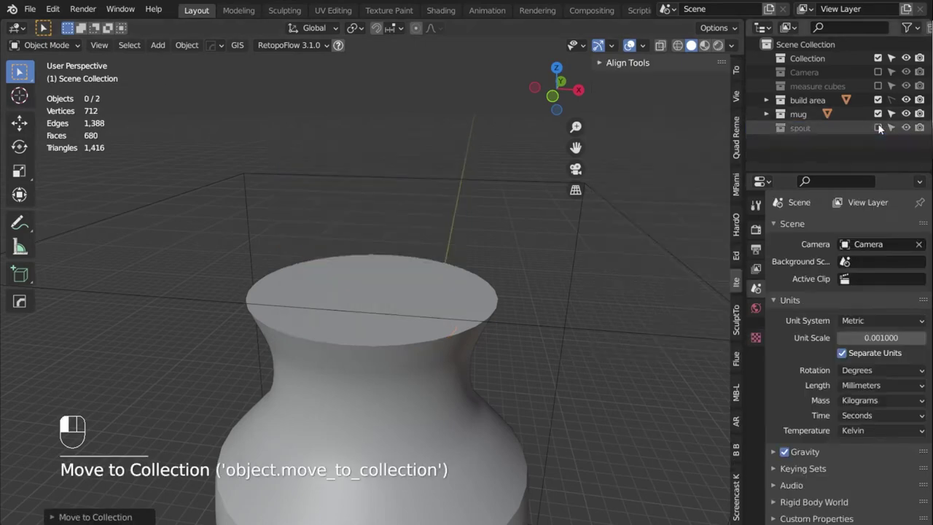
Duplicate the vase's top face in place and separate the copy into its own object.
{"action": "left_click", "coordinate": [442, 300]}
{"action": "scroll", "coordinate": [441, 299], "scroll_direction": "down", "scroll_amount": 3}
{"action": "middle_click_drag", "start_coordinate": [441, 299], "coordinate": [327, 333]}
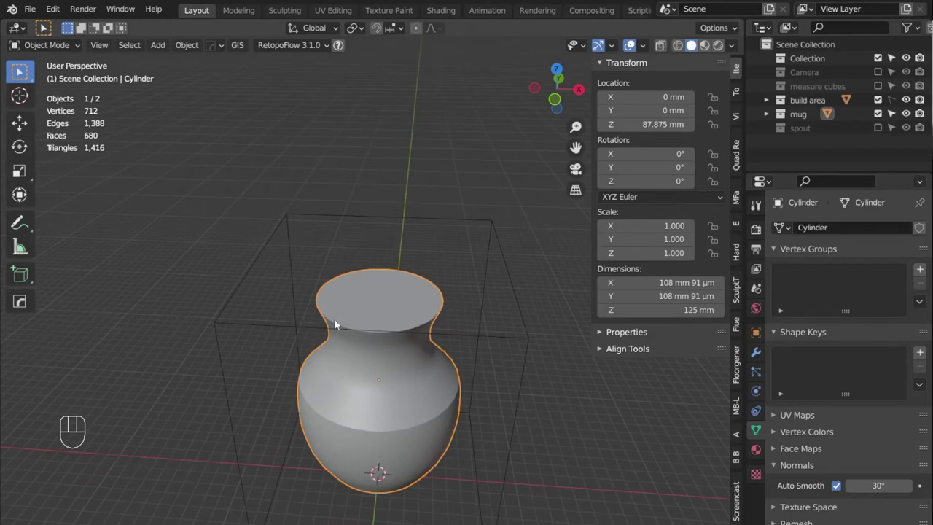
{"action": "left_click", "coordinate": [376, 308]}
{"action": "key", "text": "Tab"}
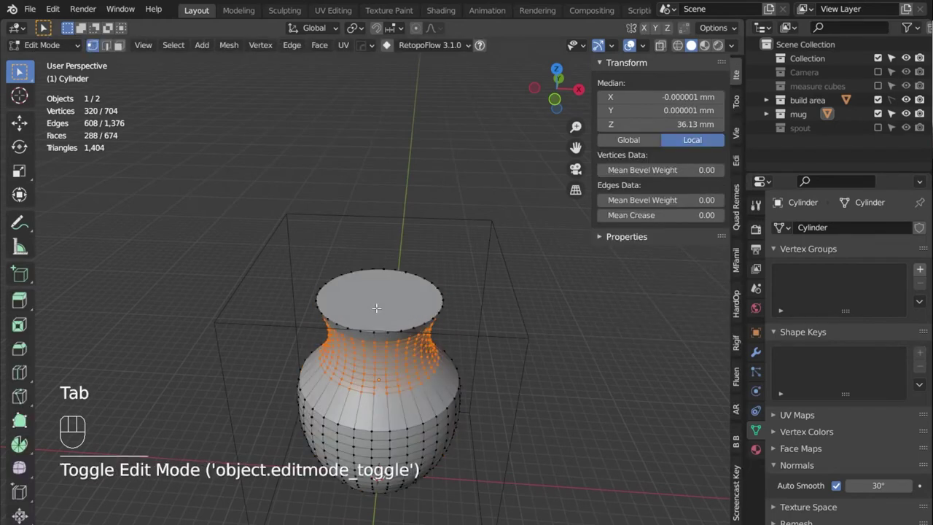
{"action": "key", "text": "3"}
{"action": "left_click", "coordinate": [376, 304]}
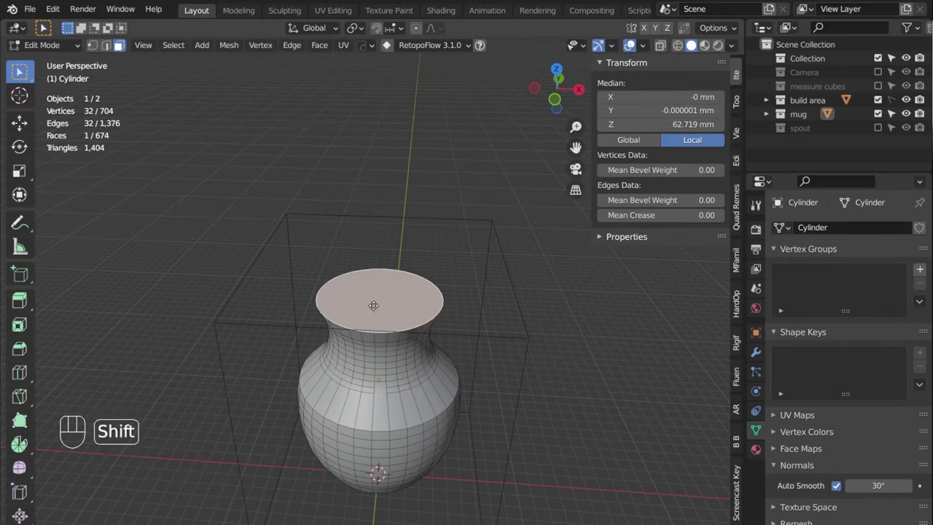
{"action": "key", "text": "shift+d"}
{"action": "right_click", "coordinate": [373, 305]}
{"action": "key", "text": "p"}
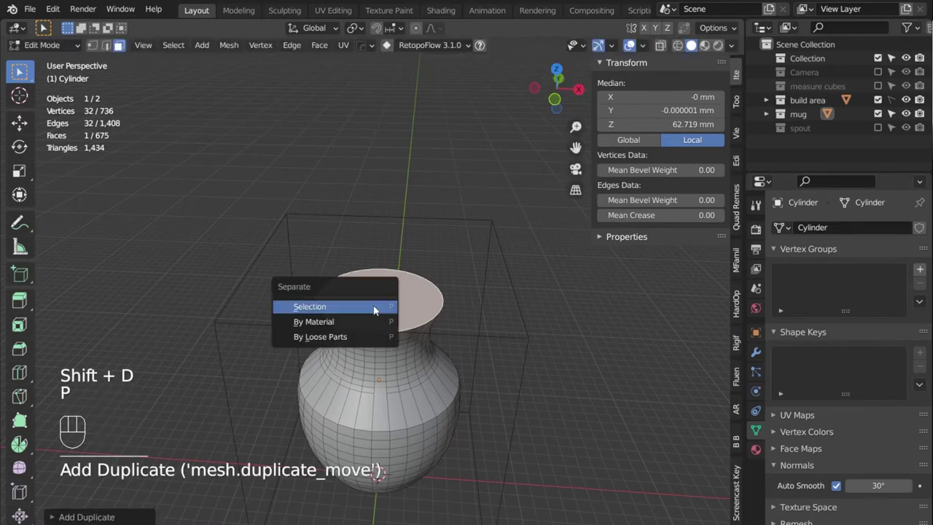
{"action": "left_click", "coordinate": [373, 307]}
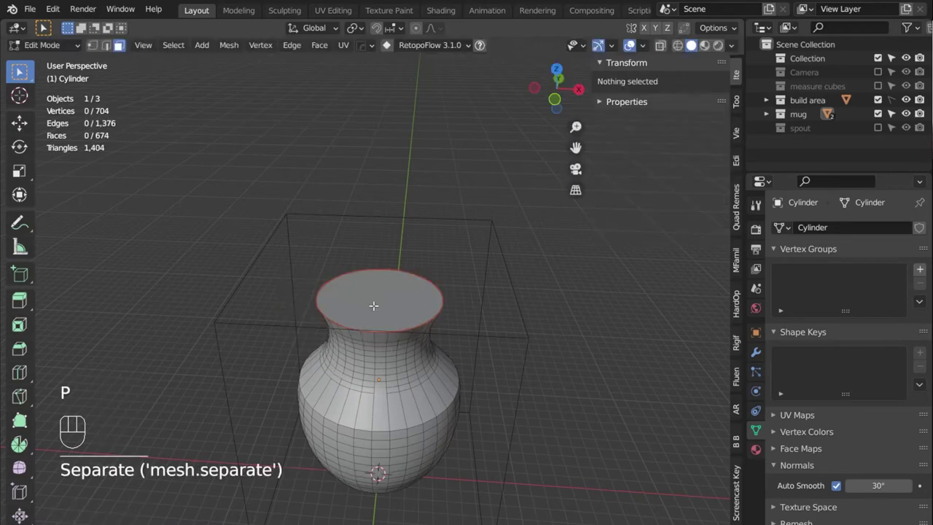
Extrude the separated top face upward by about 65 mm.
{"action": "key", "text": "Tab"}
{"action": "left_click", "coordinate": [382, 290]}
{"action": "key", "text": "Tab"}
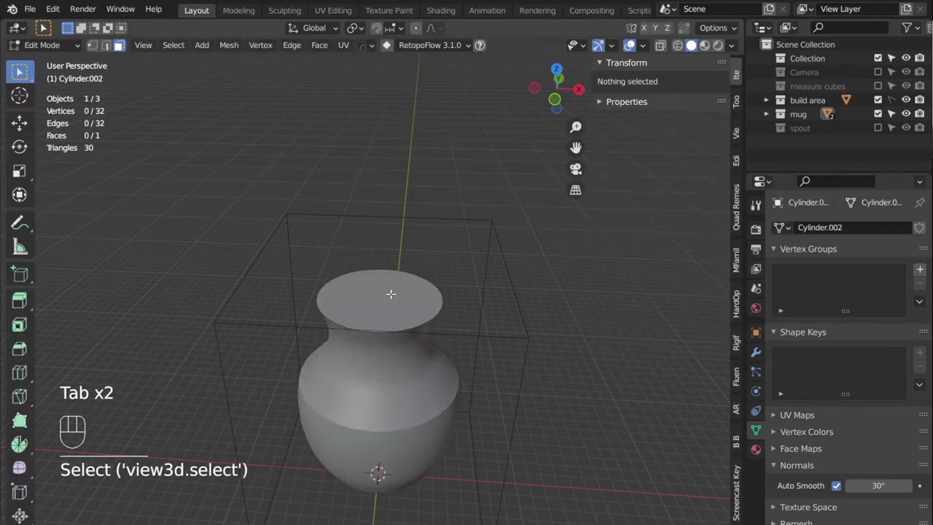
{"action": "key", "text": "a"}
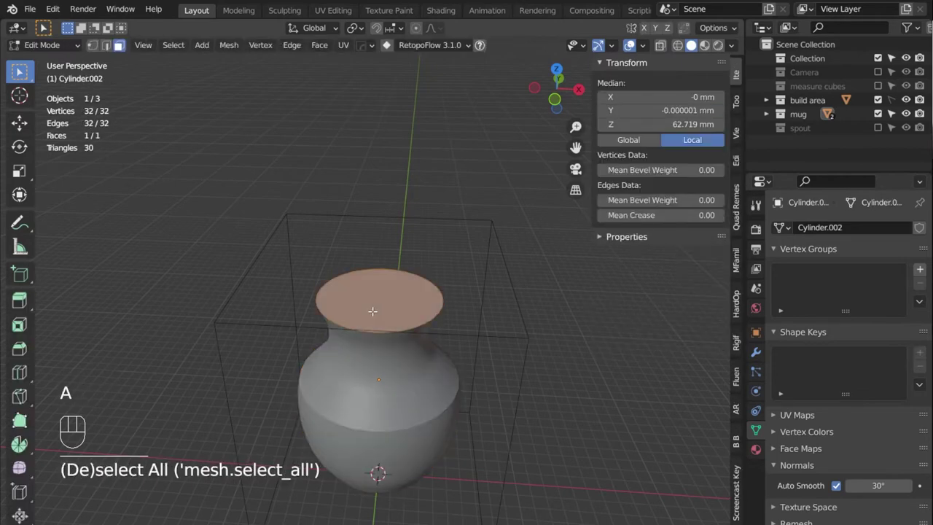
{"action": "key", "text": "e"}
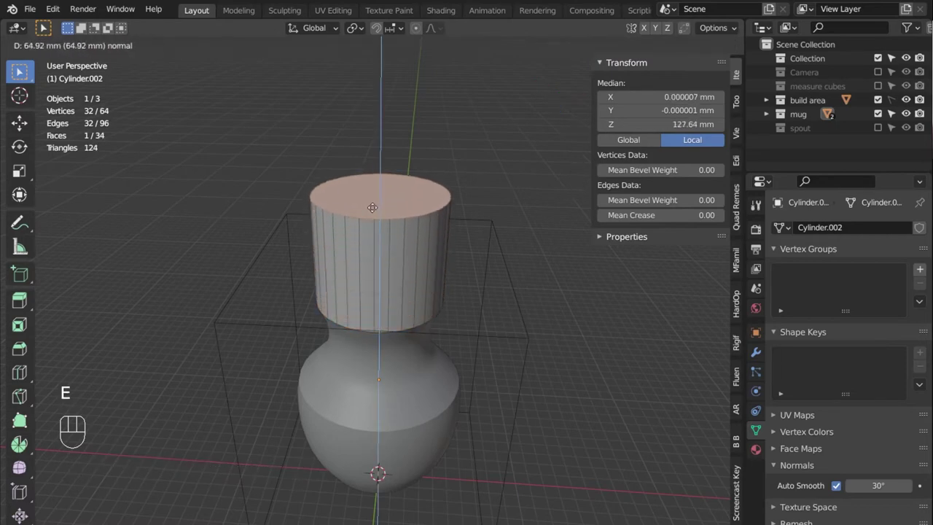
{"action": "left_click", "coordinate": [372, 208]}
{"action": "middle_click_drag", "start_coordinate": [439, 233], "coordinate": [520, 187]}
{"action": "key", "text": "Tab"}
{"action": "middle_click_drag", "start_coordinate": [453, 248], "coordinate": [386, 262]}
{"action": "middle_click_drag", "start_coordinate": [333, 246], "coordinate": [297, 257]}
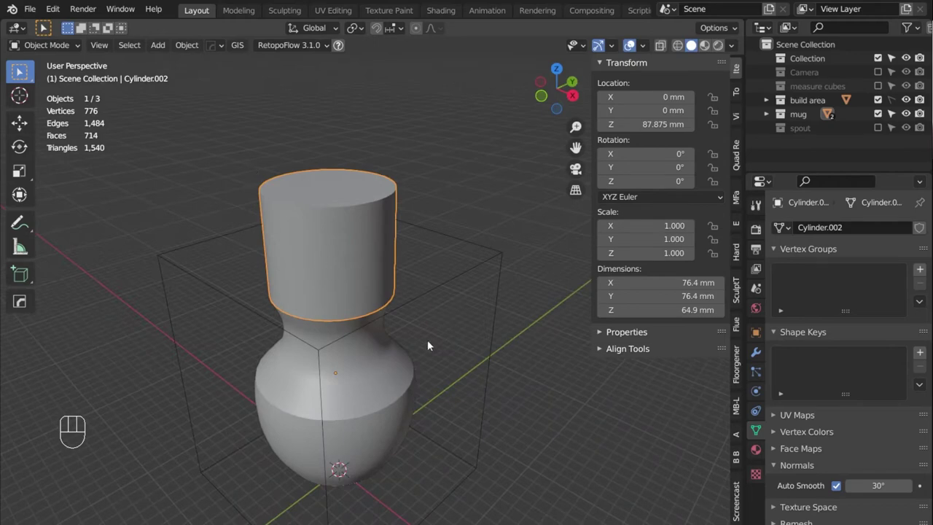
Delete the extruded cylinder object above the vase.
{"action": "middle_click_drag", "start_coordinate": [427, 346], "coordinate": [386, 357]}
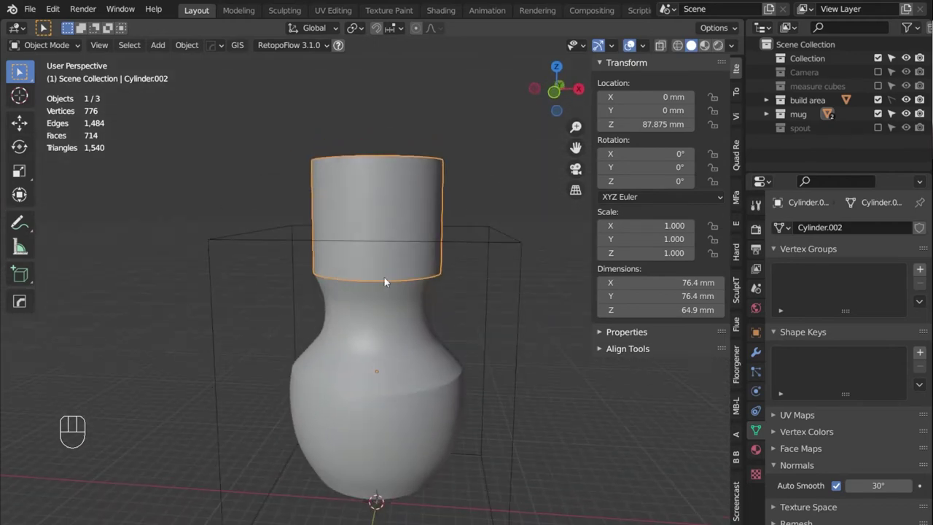
{"action": "key", "text": "x"}
{"action": "left_click", "coordinate": [381, 204]}
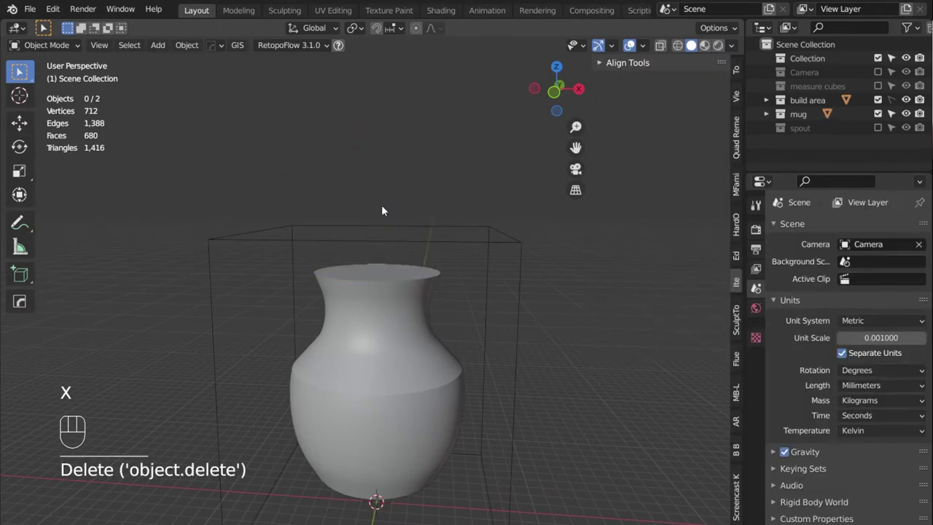
Include the spout collection in the view layer again and leave all objects deselected.
{"action": "left_click", "coordinate": [878, 128]}
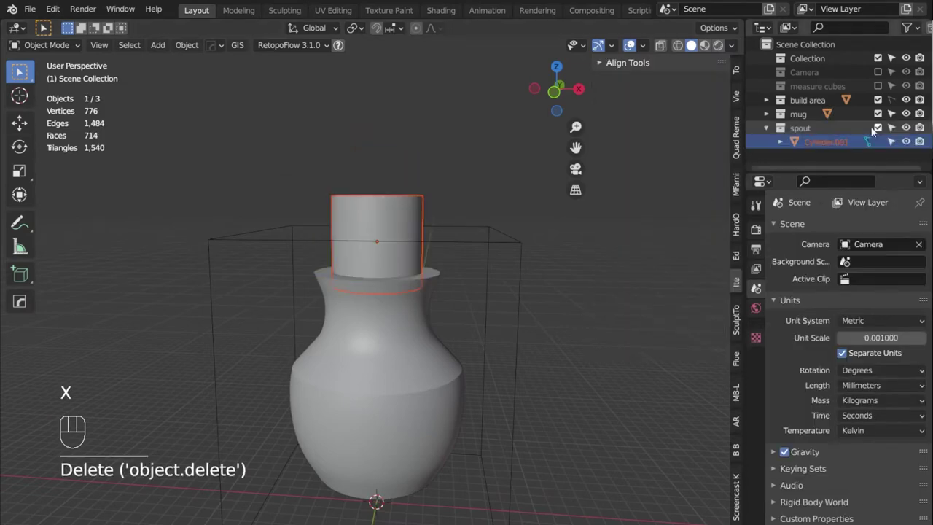
{"action": "middle_click_drag", "start_coordinate": [495, 321], "coordinate": [416, 302]}
{"action": "key", "text": "n"}
{"action": "left_click", "coordinate": [416, 303]}
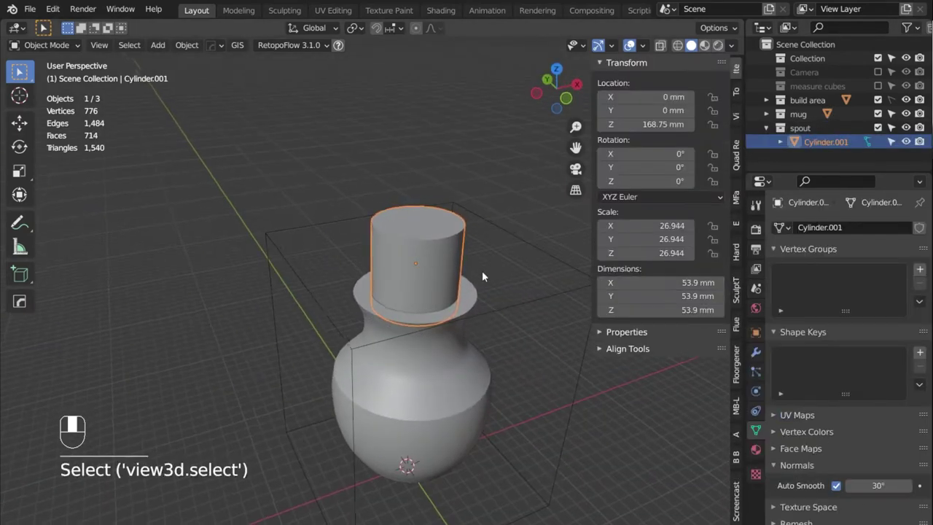
{"action": "middle_click_drag", "start_coordinate": [479, 270], "coordinate": [370, 264]}
{"action": "left_click", "coordinate": [550, 353]}
{"action": "middle_click_drag", "start_coordinate": [550, 353], "coordinate": [559, 290]}
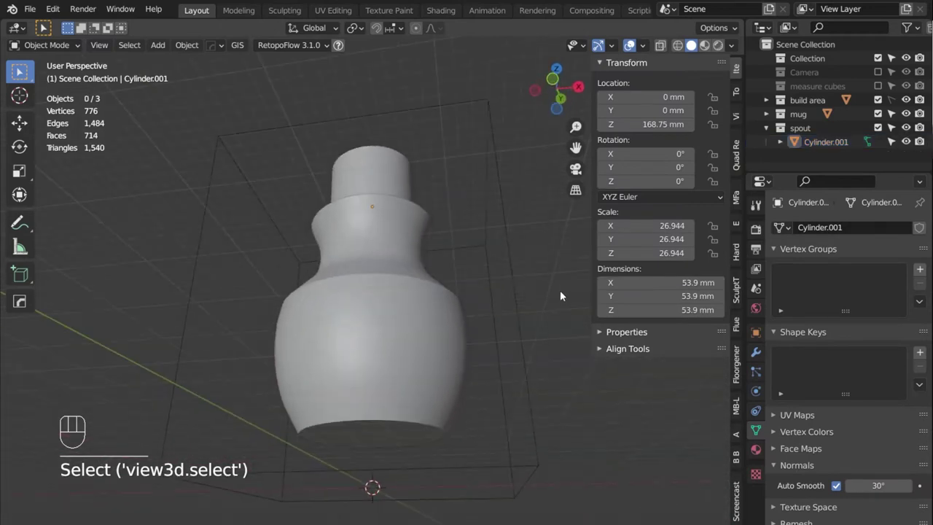
Add a mesh cylinder at the origin below the vase and scale it uniformly to about 55 mm.
{"action": "key", "text": "shift+a"}
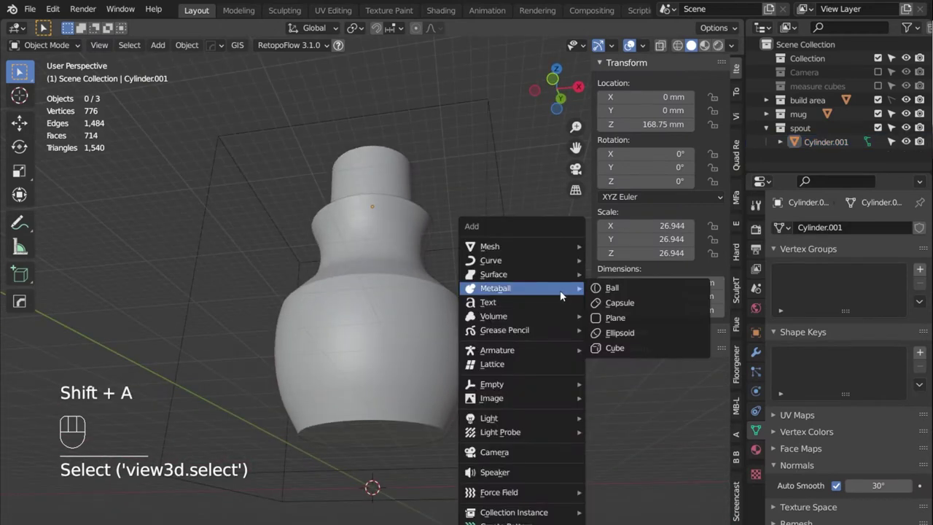
{"action": "mouse_move", "coordinate": [572, 247]}
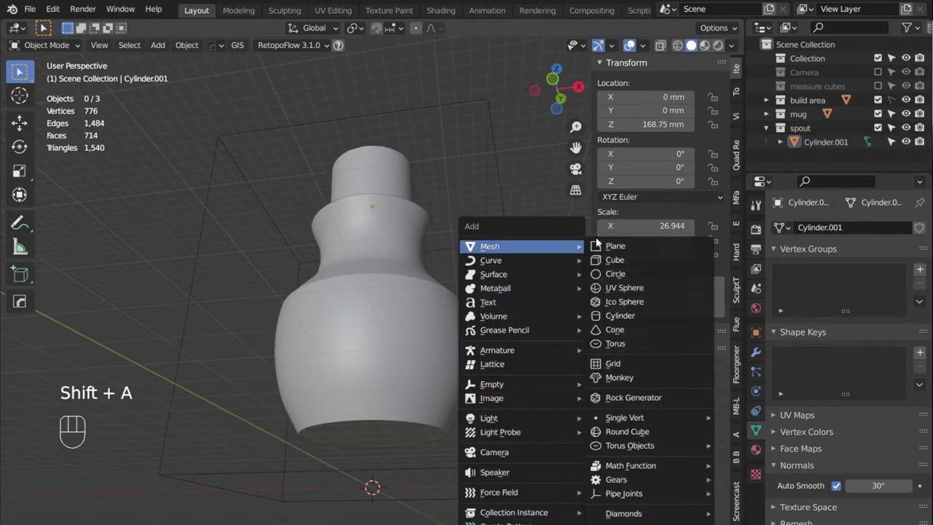
{"action": "left_click", "coordinate": [620, 316]}
{"action": "scroll", "coordinate": [420, 385], "scroll_direction": "down", "scroll_amount": 3}
{"action": "middle_click_drag", "start_coordinate": [420, 384], "coordinate": [428, 421]}
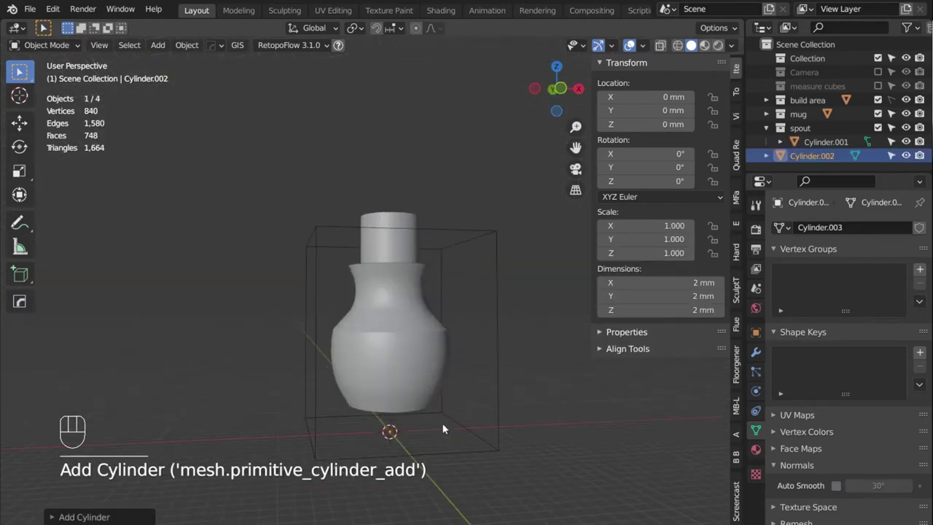
{"action": "key", "text": "s"}
{"action": "left_click", "coordinate": [417, 376]}
{"action": "key", "text": "s"}
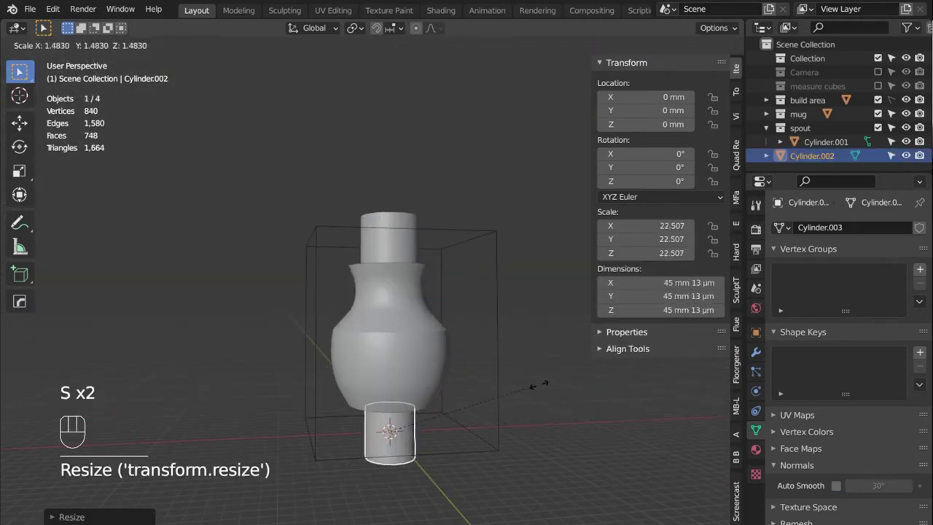
{"action": "left_click", "coordinate": [572, 387]}
Shade the cylinder below the vase smooth and enable Auto Smooth.
{"action": "right_click", "coordinate": [419, 443]}
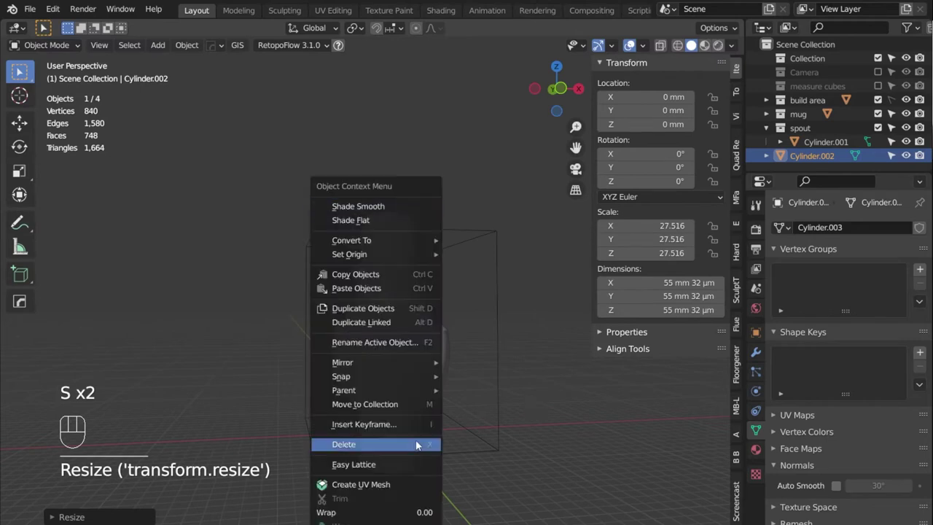
{"action": "left_click", "coordinate": [402, 200]}
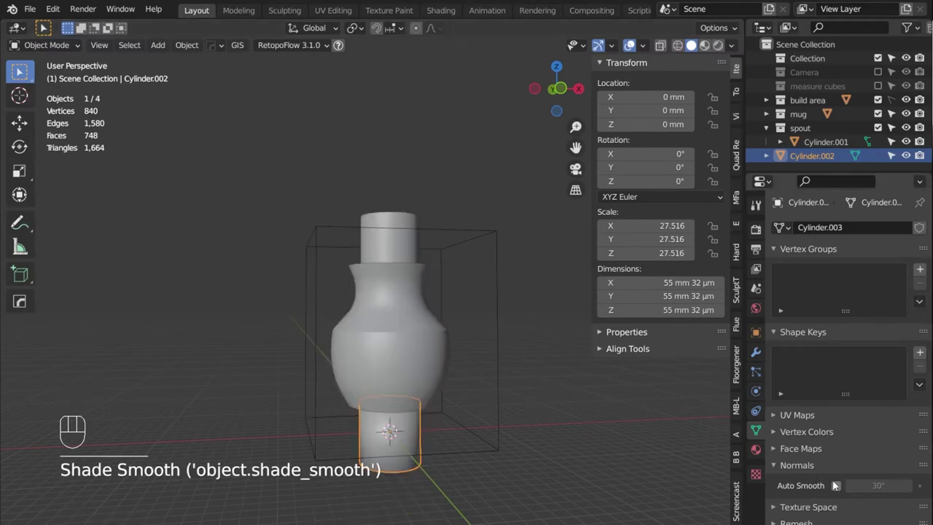
{"action": "left_click", "coordinate": [836, 485]}
In front view with X-ray on, raise the lower cylinder along Z to about 5 mm and scale it uniformly to about 61 mm.
{"action": "middle_click_drag", "start_coordinate": [466, 379], "coordinate": [412, 306]}
{"action": "scroll", "coordinate": [464, 395], "scroll_direction": "up", "scroll_amount": 3}
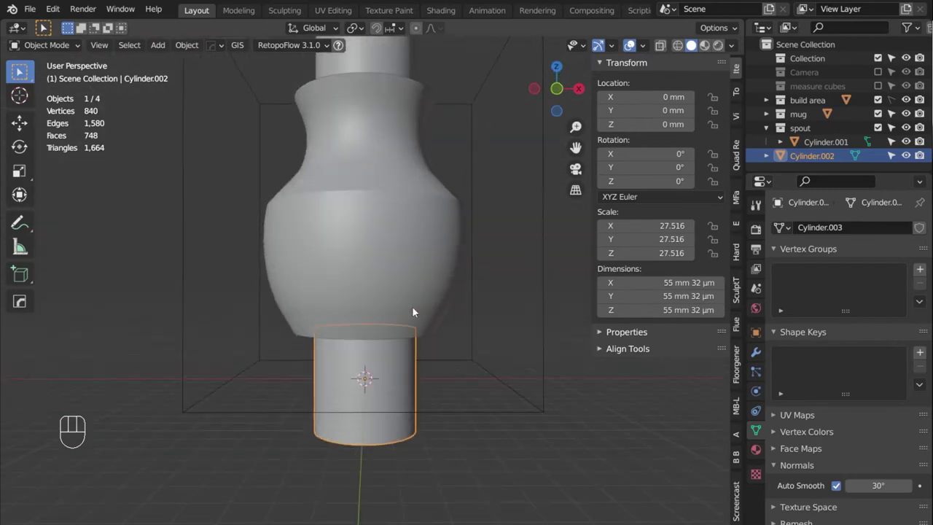
{"action": "key", "text": "KP_1"}
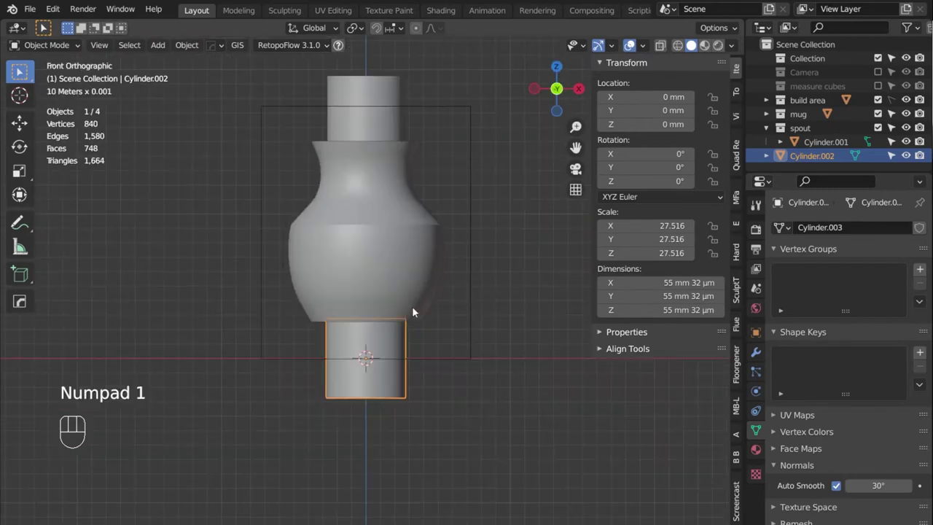
{"action": "scroll", "coordinate": [412, 312], "scroll_direction": "up", "scroll_amount": 2}
{"action": "middle_click_drag", "start_coordinate": [427, 365], "coordinate": [457, 377], "text": "shift"}
{"action": "key", "text": "alt+z"}
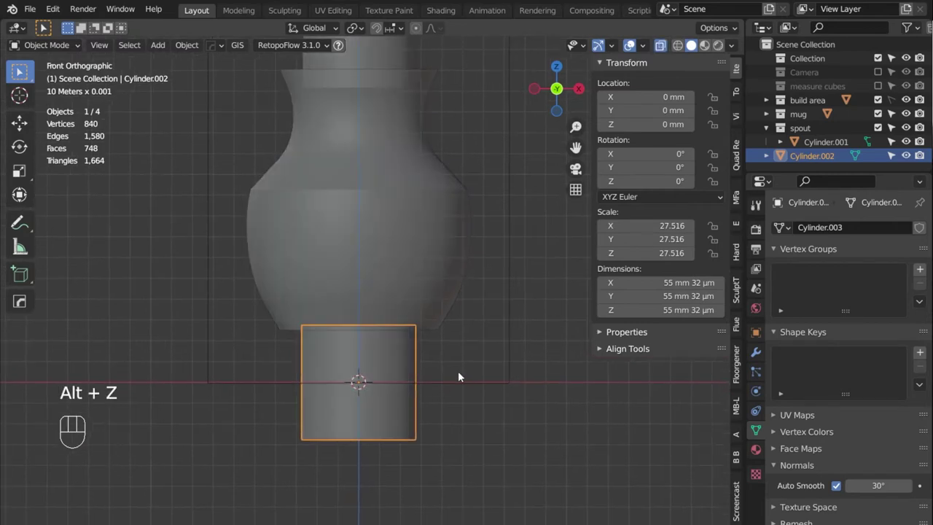
{"action": "left_click", "coordinate": [393, 434]}
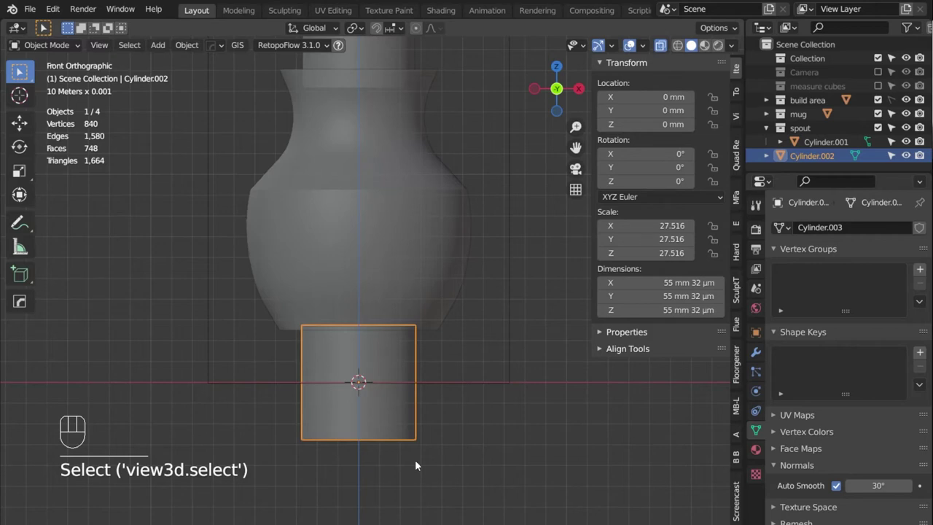
{"action": "key", "text": "g"}
{"action": "key", "text": "z"}
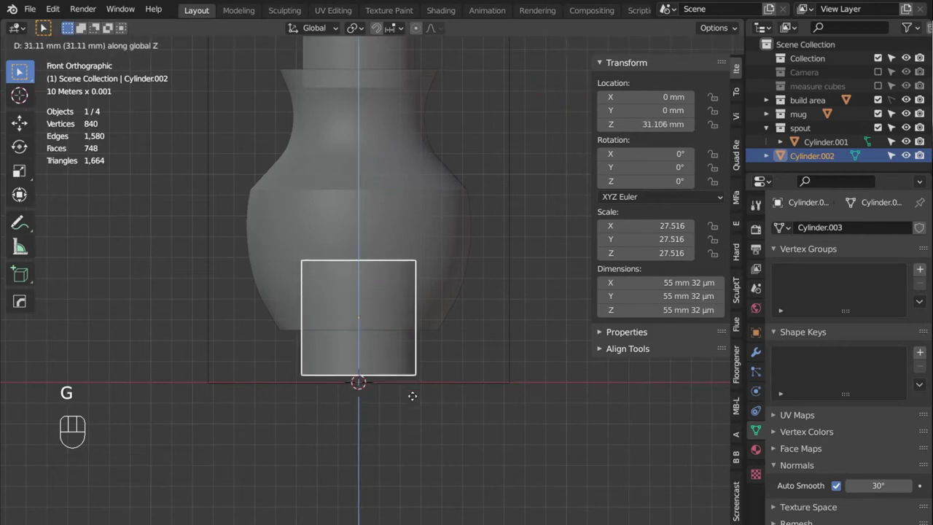
{"action": "left_click", "coordinate": [410, 452]}
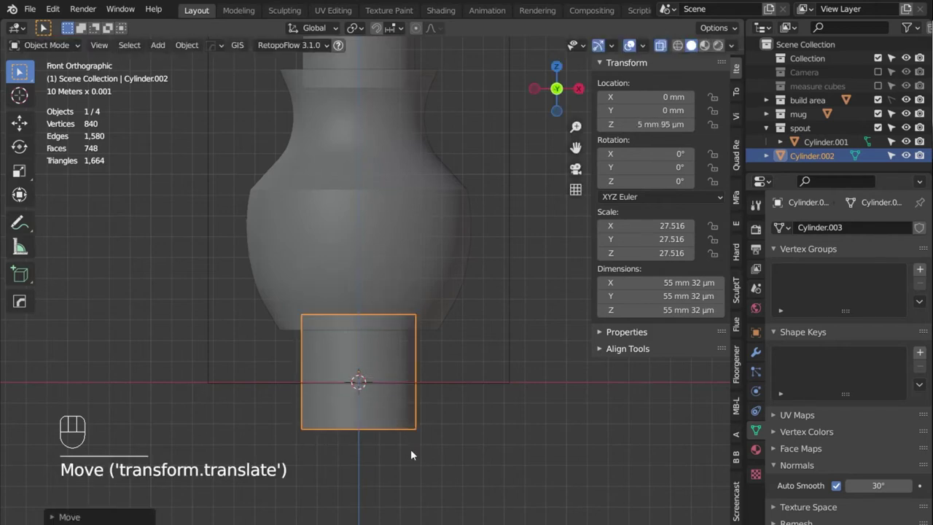
{"action": "key", "text": "s"}
{"action": "left_click", "coordinate": [460, 435]}
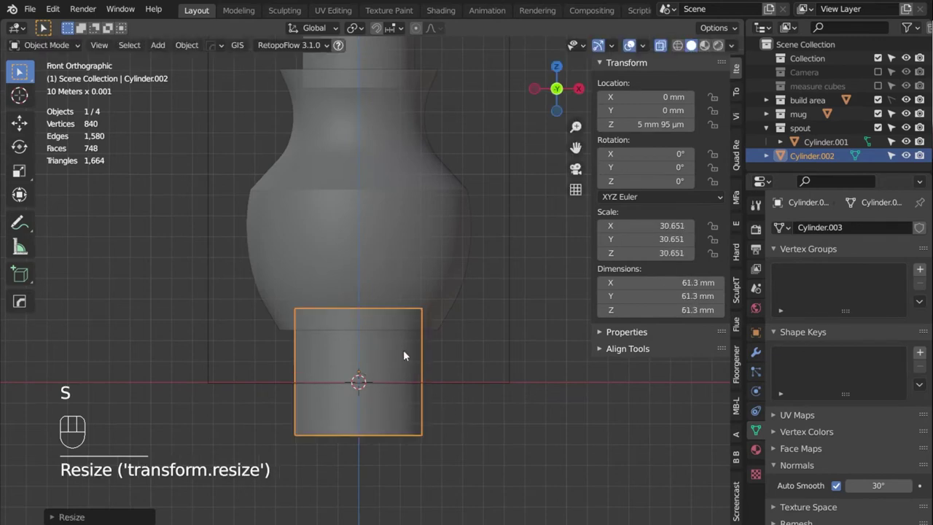
Examine how the lower cylinder overlaps the vase's bottom from several angles and in front view.
{"action": "middle_click_drag", "start_coordinate": [402, 355], "coordinate": [425, 321]}
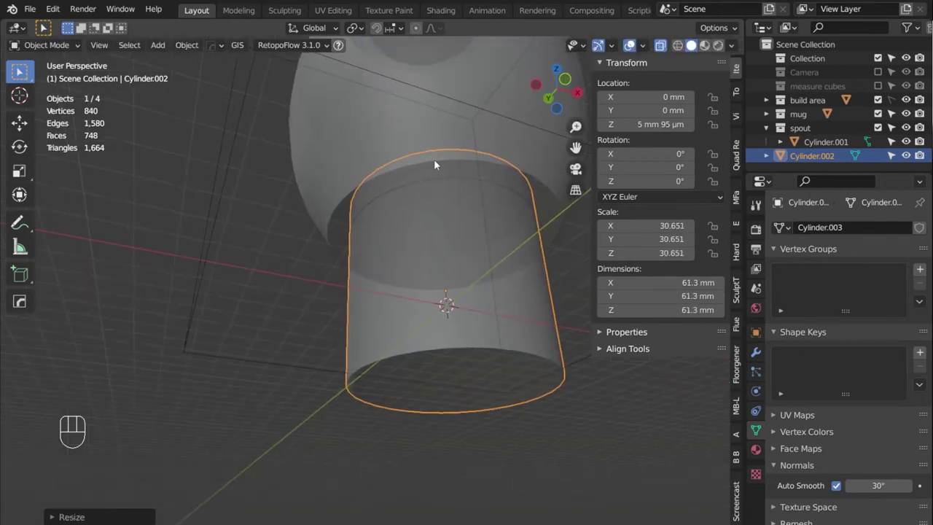
{"action": "middle_click_drag", "start_coordinate": [436, 167], "coordinate": [400, 218]}
{"action": "scroll", "coordinate": [404, 219], "scroll_direction": "down", "scroll_amount": 5}
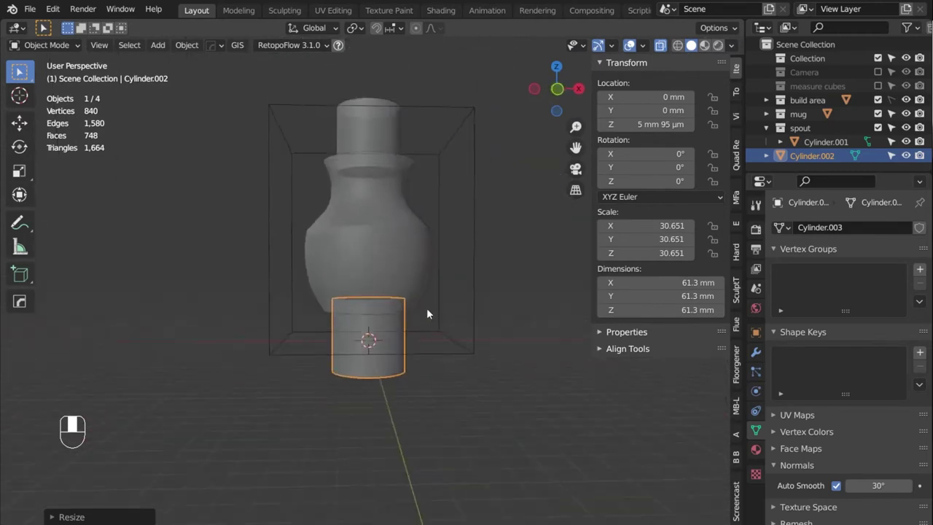
{"action": "left_click", "coordinate": [365, 278]}
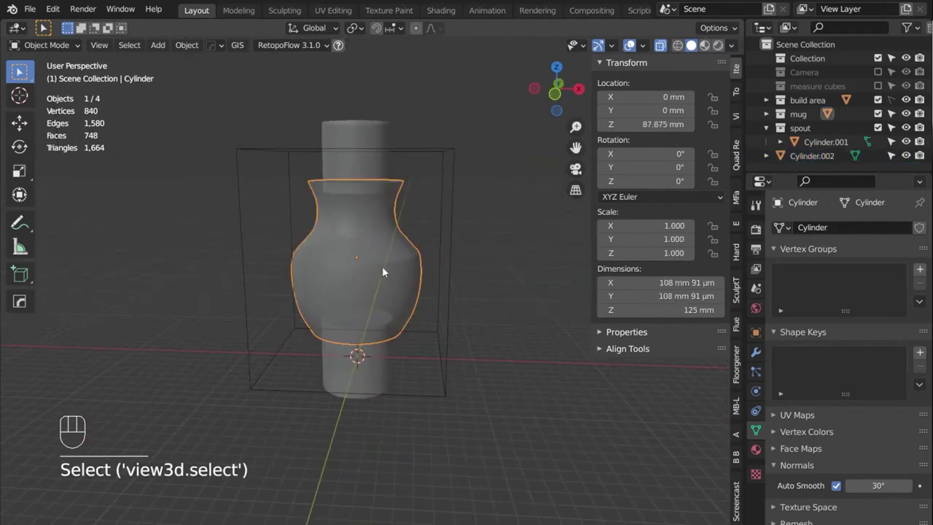
{"action": "middle_click_drag", "start_coordinate": [383, 269], "coordinate": [408, 274]}
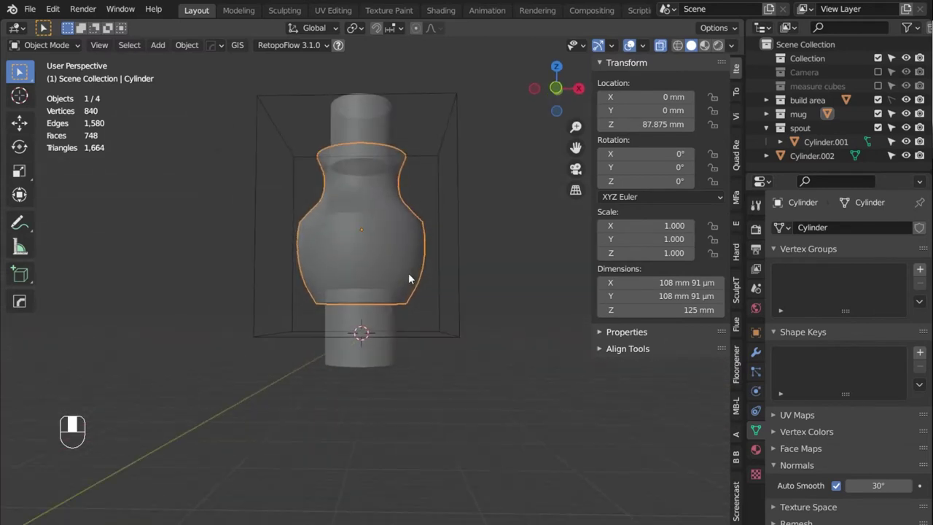
{"action": "scroll", "coordinate": [390, 322], "scroll_direction": "up", "scroll_amount": 2}
{"action": "left_click", "coordinate": [381, 330]}
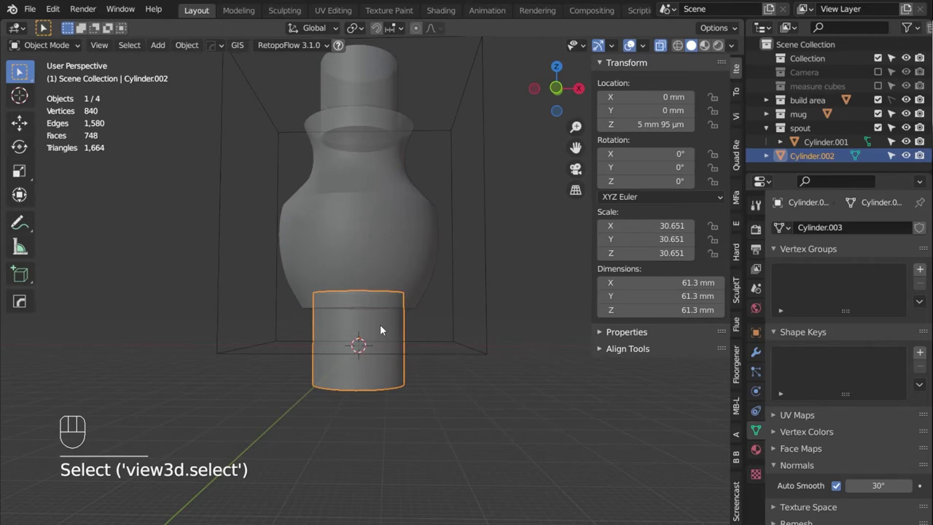
{"action": "scroll", "coordinate": [382, 342], "scroll_direction": "up", "scroll_amount": 2}
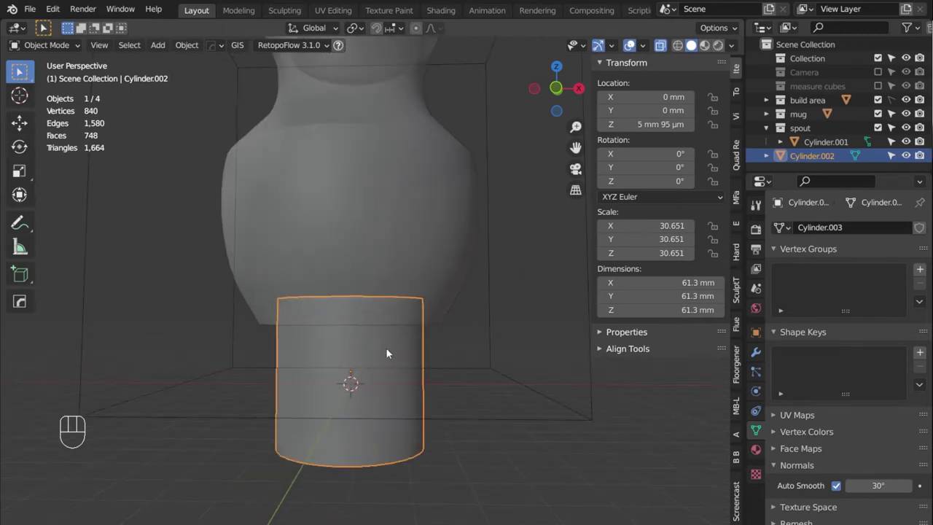
{"action": "key", "text": "KP_1"}
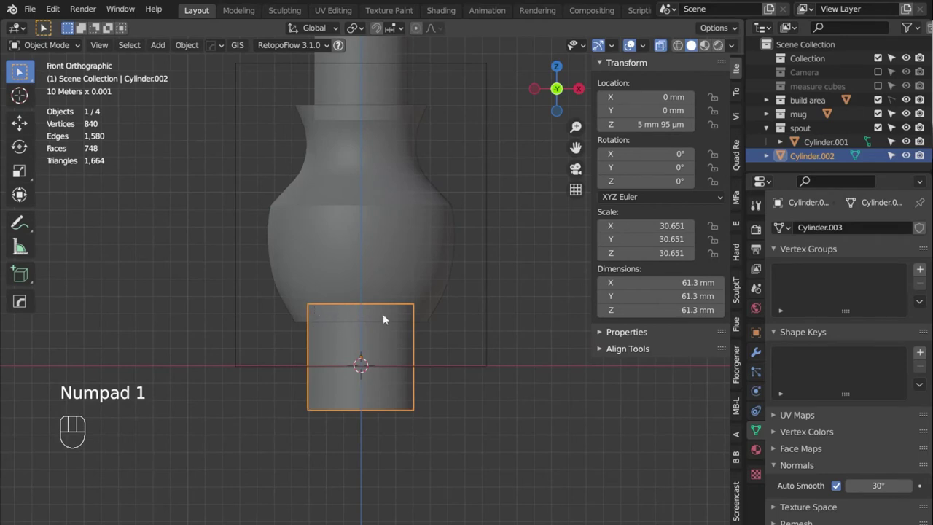
{"action": "middle_click_drag", "start_coordinate": [357, 332], "coordinate": [363, 372]}
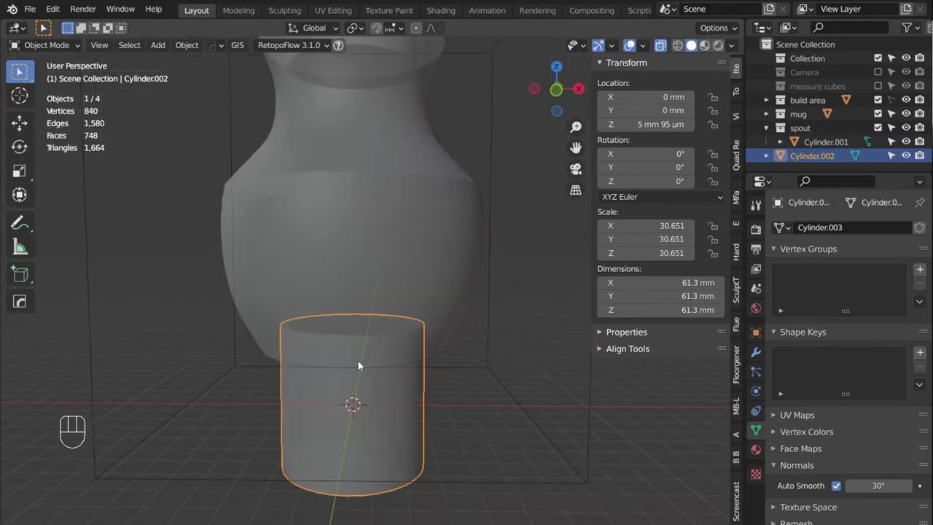
In front view, edit the lower cylinder's mesh and scale its top face down slightly to taper the sides.
{"action": "key", "text": "KP_1"}
{"action": "key", "text": "Tab"}
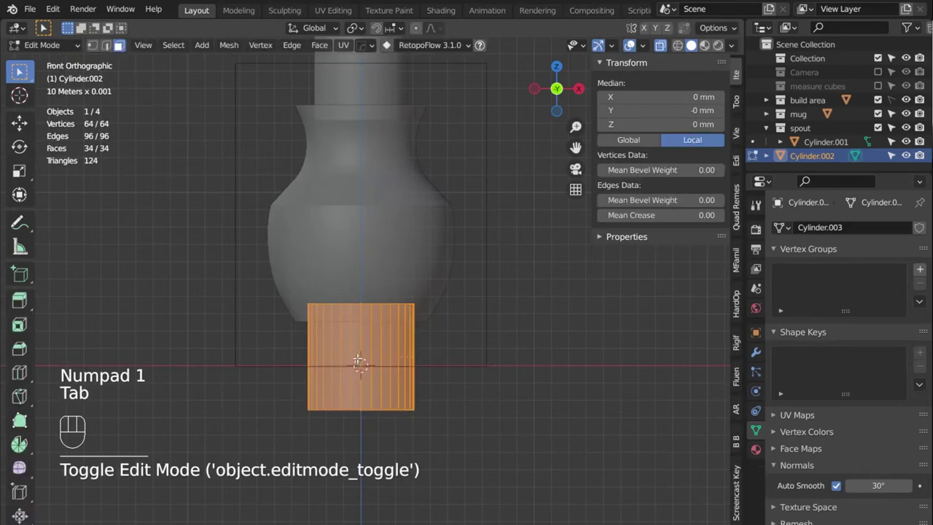
{"action": "middle_click_drag", "start_coordinate": [358, 362], "coordinate": [353, 387]}
{"action": "key", "text": "3"}
{"action": "left_click", "coordinate": [350, 344]}
{"action": "key", "text": "KP_1"}
{"action": "key", "text": "s"}
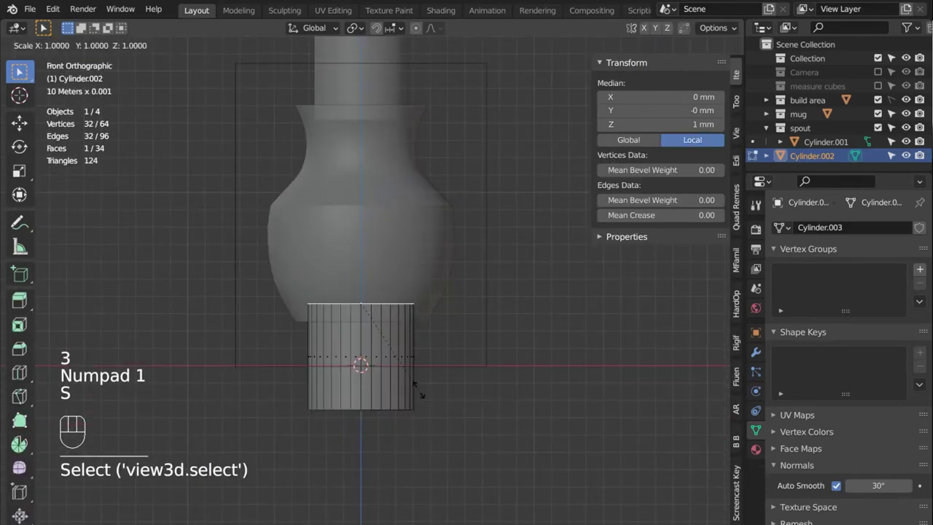
{"action": "left_click", "coordinate": [408, 383]}
Raise the lower cylinder's bottom face to a local Z of about 0.47 mm, leaving a short base below the vase.
{"action": "middle_click_drag", "start_coordinate": [381, 430], "coordinate": [381, 358]}
{"action": "left_click", "coordinate": [376, 337]}
{"action": "key", "text": "KP_1"}
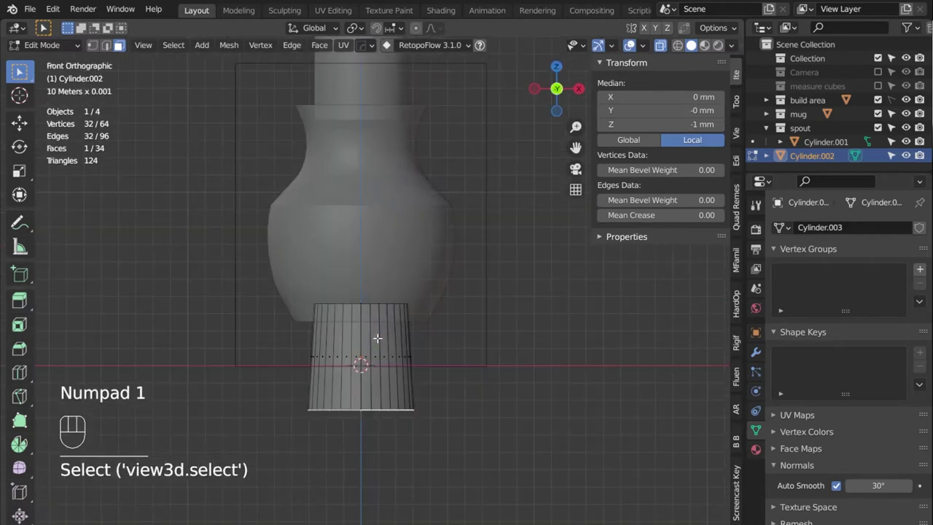
{"action": "key", "text": "g"}
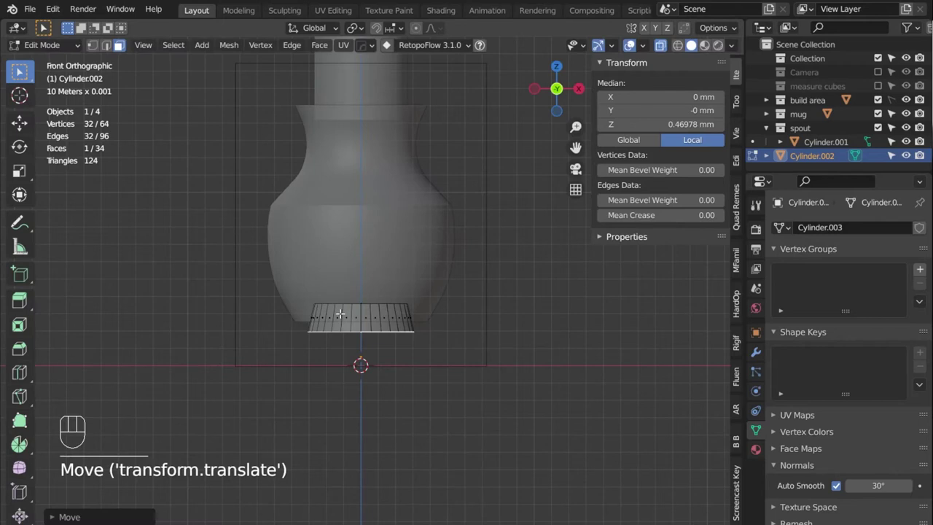
Lower the whole base mesh slightly along Z and scale it uniformly to about 70 mm wide.
{"action": "key", "text": "a"}
{"action": "key", "text": "g"}
{"action": "key", "text": "z"}
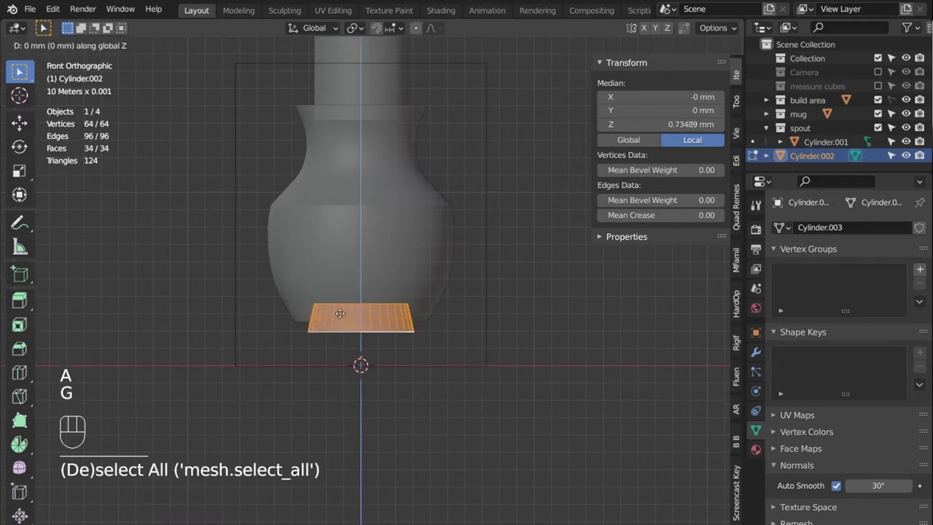
{"action": "left_click", "coordinate": [339, 322]}
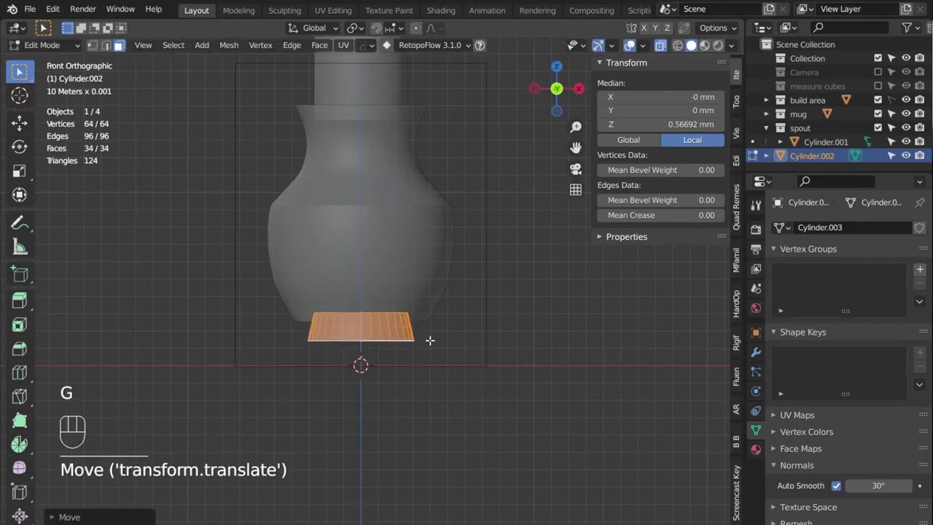
{"action": "key", "text": "s"}
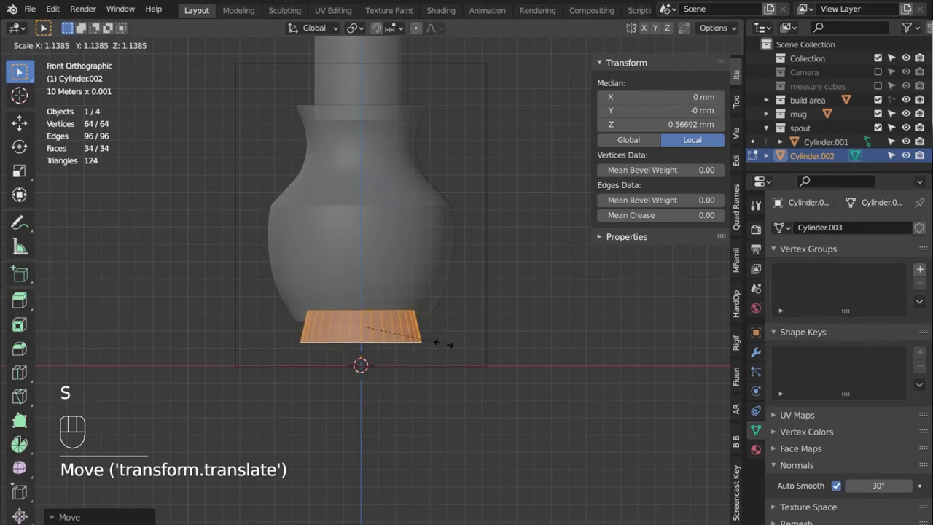
{"action": "left_click", "coordinate": [437, 343]}
{"action": "key", "text": "Tab"}
Move the tapered base object down along Z to about 3.7 mm and apply its scale.
{"action": "mouse_move", "coordinate": [438, 343]}
{"action": "middle_mouse_down"}
{"action": "mouse_move", "coordinate": [468, 289]}
{"action": "mouse_move", "coordinate": [458, 278]}
{"action": "mouse_move", "coordinate": [419, 314]}
{"action": "mouse_move", "coordinate": [369, 338]}
{"action": "mouse_move", "coordinate": [401, 362]}
{"action": "mouse_move", "coordinate": [435, 350]}
{"action": "mouse_move", "coordinate": [427, 348]}
{"action": "middle_mouse_up"}
{"action": "key", "text": "g"}
{"action": "key", "text": "z"}
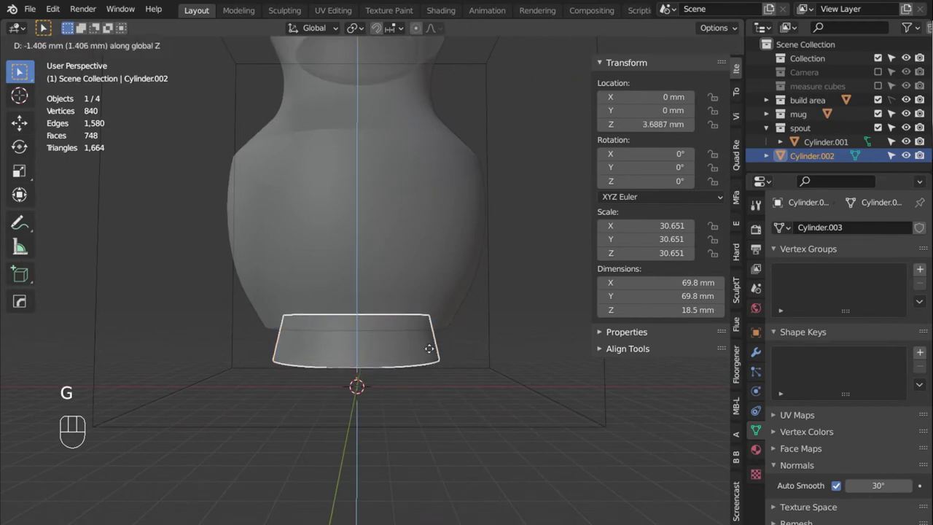
{"action": "left_click", "coordinate": [399, 366]}
{"action": "key", "text": "ctrl+a"}
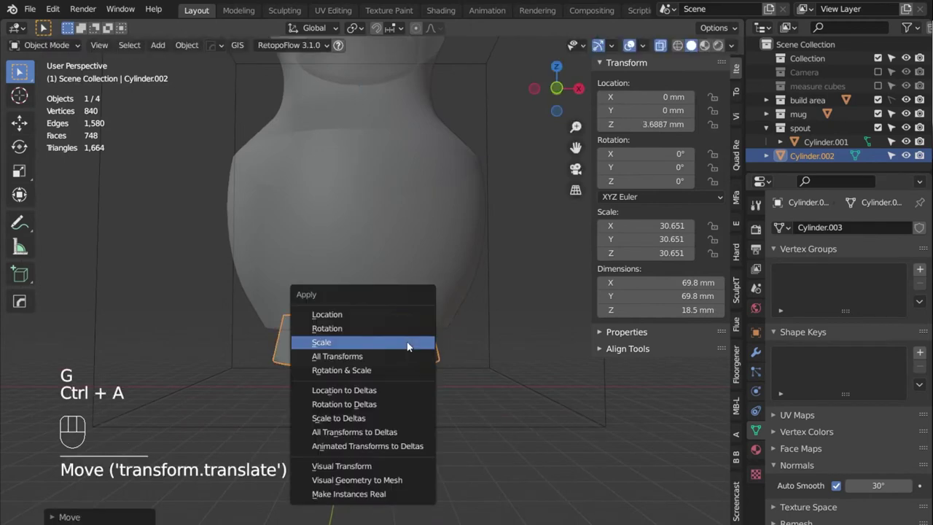
{"action": "left_click", "coordinate": [407, 341]}
Move the tapered base into a new collection named base stamp and enlarge the outliner to show it.
{"action": "key", "text": "m"}
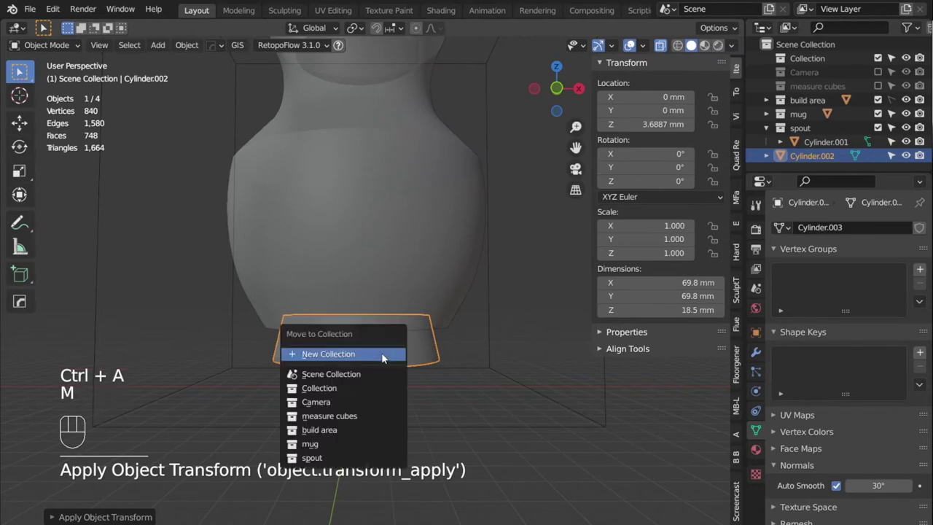
{"action": "left_click", "coordinate": [382, 354]}
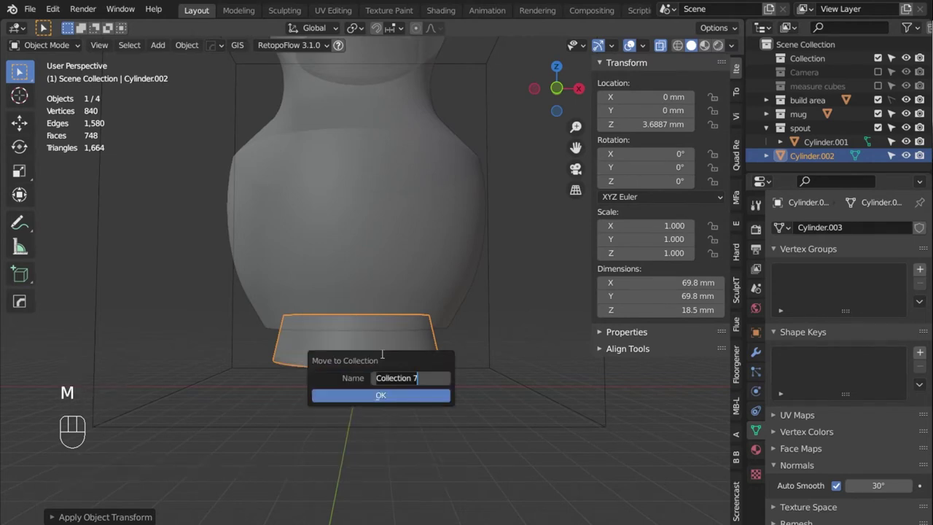
{"action": "type", "text": "base stamp"}
{"action": "left_click", "coordinate": [415, 396]}
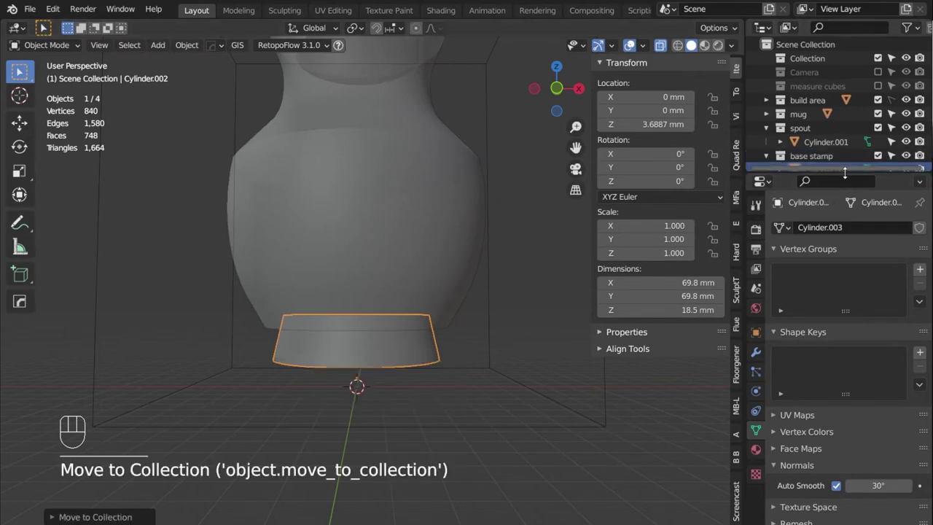
{"action": "left_click_drag", "start_coordinate": [844, 173], "coordinate": [827, 265]}
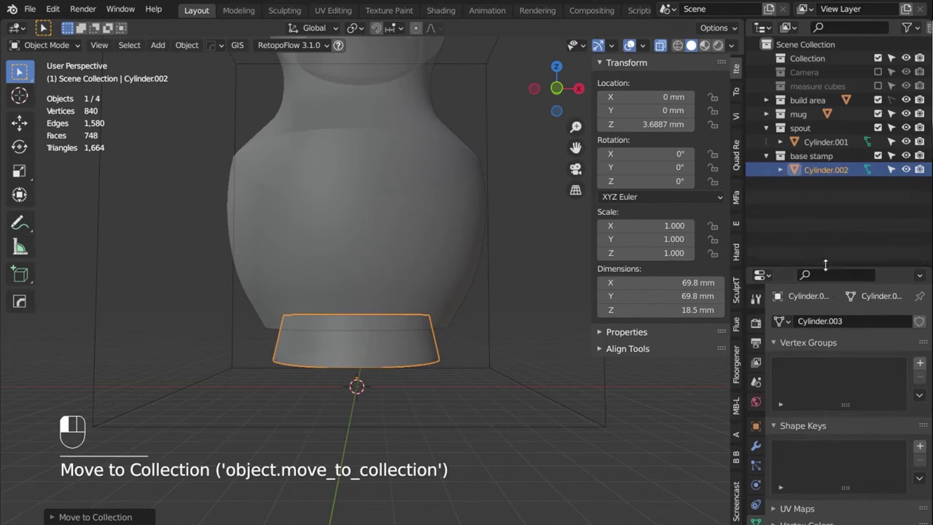
Exclude the base stamp and spout collections from the view layer and turn X-ray off.
{"action": "left_click", "coordinate": [877, 156]}
{"action": "key", "text": "alt+z"}
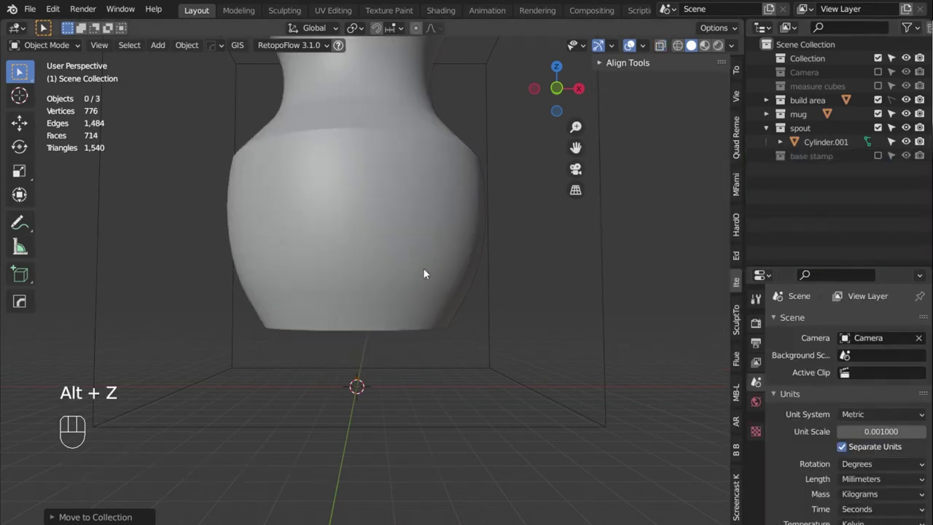
{"action": "middle_click_drag", "start_coordinate": [422, 267], "coordinate": [247, 165]}
{"action": "left_click", "coordinate": [219, 135]}
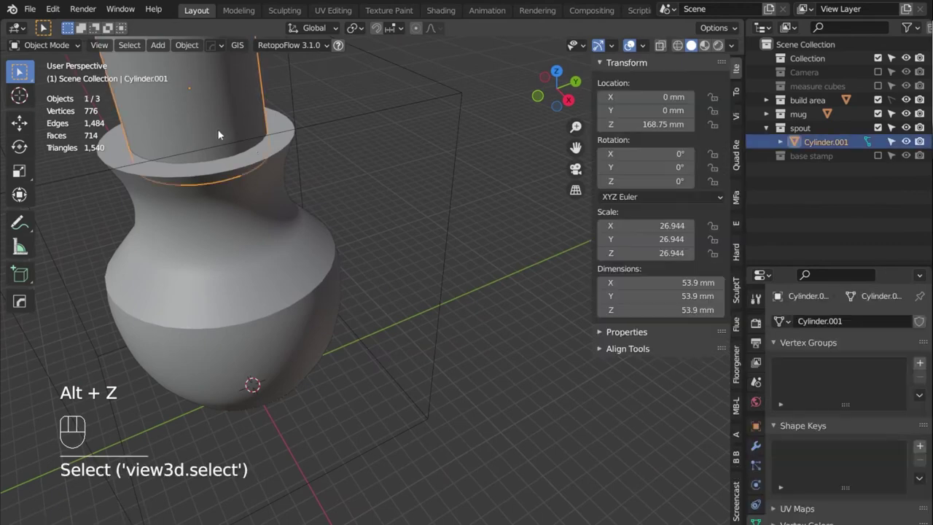
{"action": "middle_click_drag", "start_coordinate": [218, 136], "coordinate": [386, 239], "text": "shift"}
{"action": "left_click", "coordinate": [878, 127]}
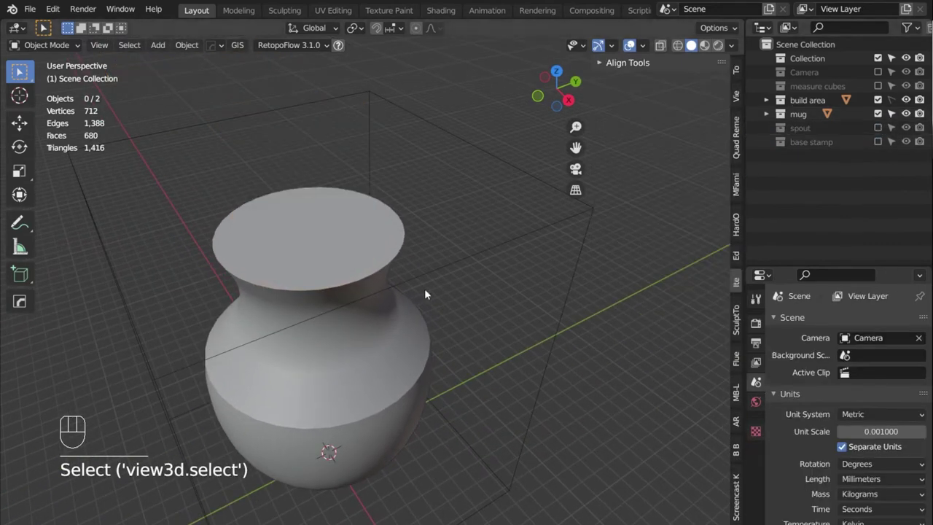
{"action": "middle_click_drag", "start_coordinate": [424, 288], "coordinate": [326, 252]}
Add a mesh cube at the origin below the vase and scale it uniformly to about 146 mm.
{"action": "key", "text": "KP_1"}
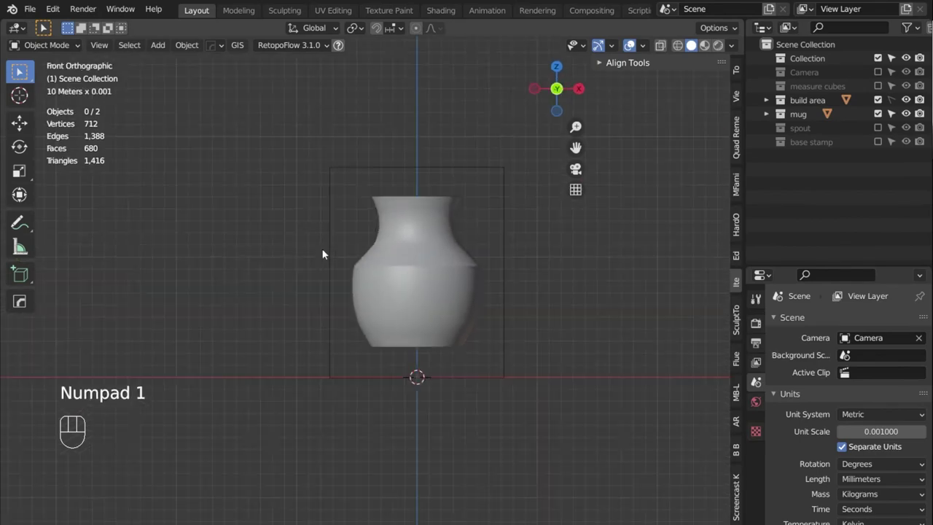
{"action": "middle_click_drag", "start_coordinate": [603, 371], "coordinate": [581, 315], "text": "shift"}
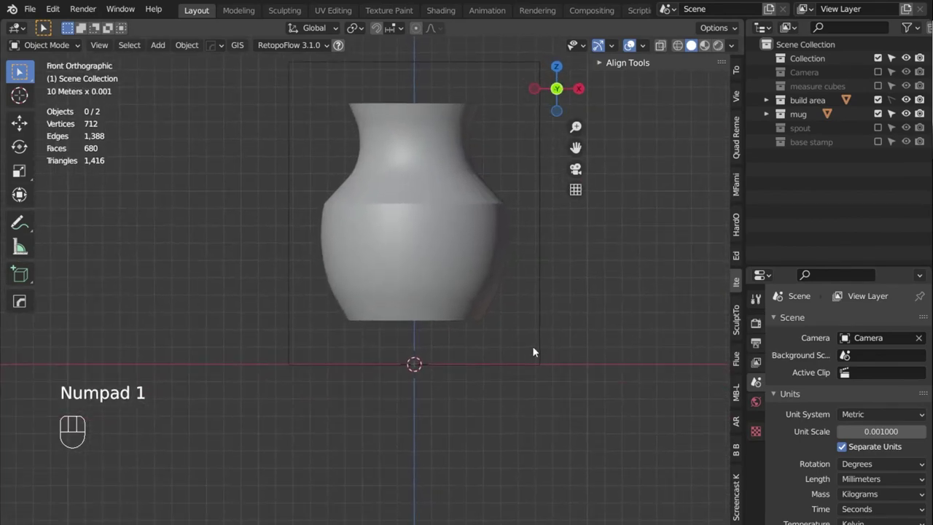
{"action": "middle_click_drag", "start_coordinate": [533, 352], "coordinate": [485, 362]}
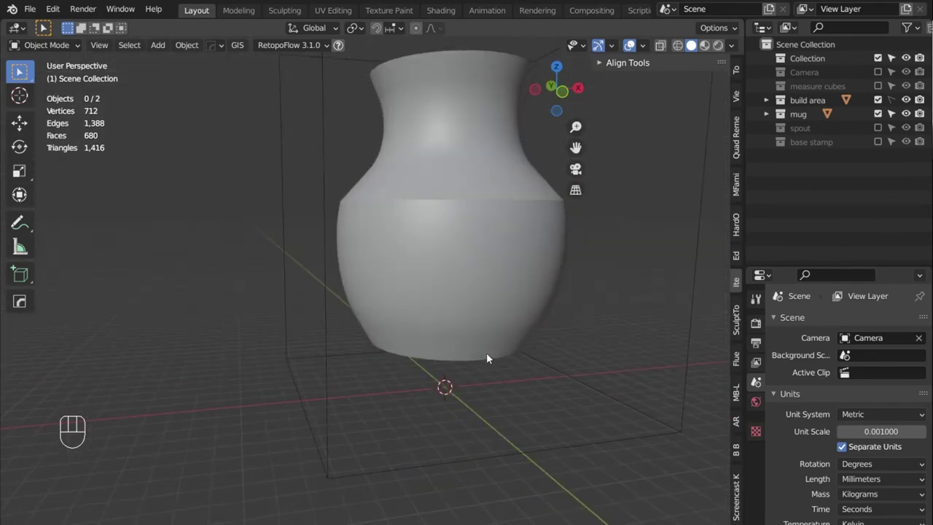
{"action": "key", "text": "shift+a"}
{"action": "mouse_move", "coordinate": [477, 250]}
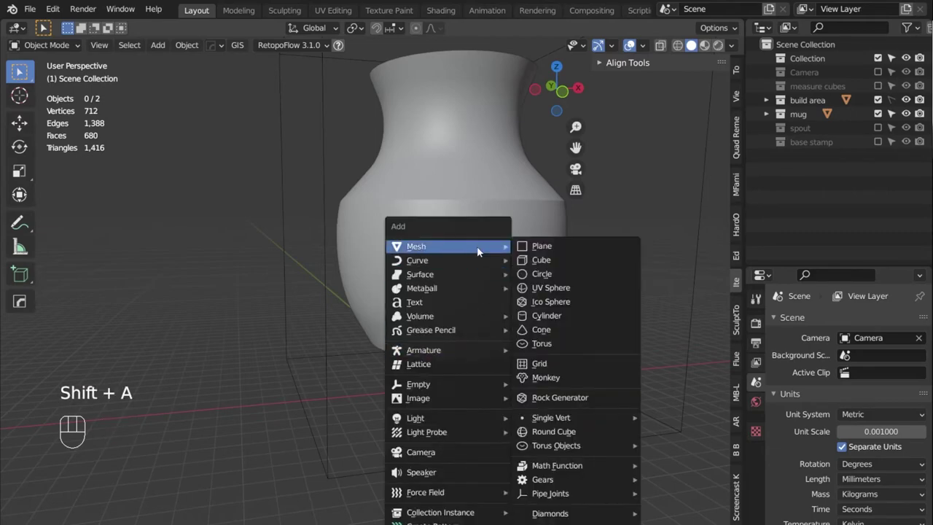
{"action": "left_click", "coordinate": [540, 260]}
{"action": "scroll", "coordinate": [478, 332], "scroll_direction": "down", "scroll_amount": 4}
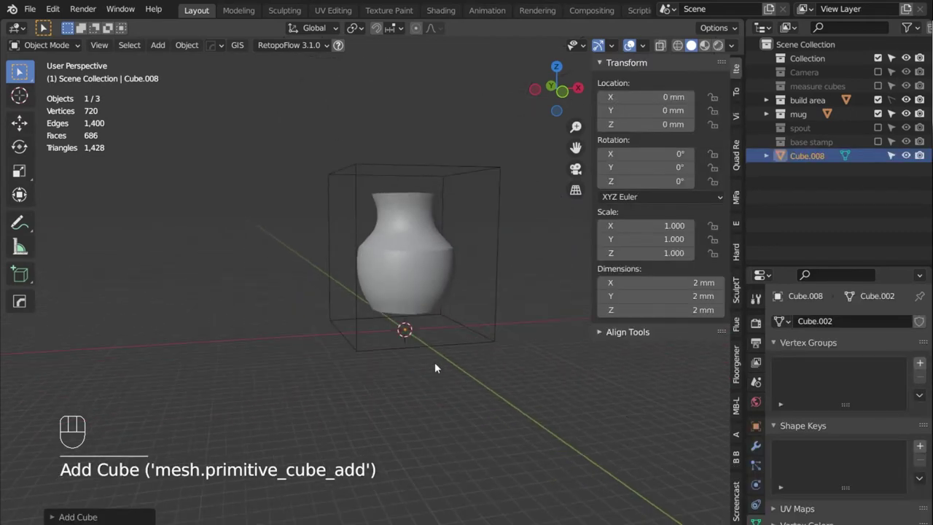
{"action": "key", "text": "s"}
{"action": "left_click", "coordinate": [518, 370]}
{"action": "key", "text": "s"}
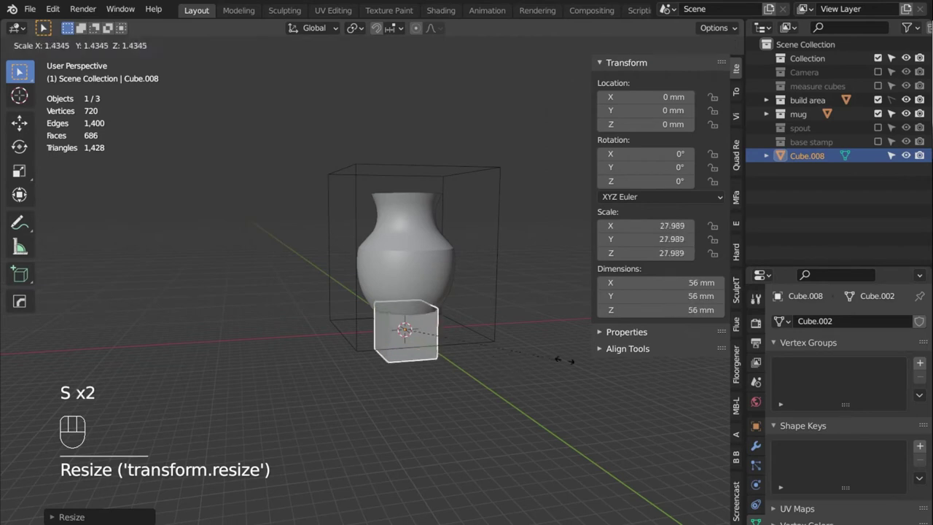
{"action": "left_click", "coordinate": [74, 353]}
In front view, shrink the cube to about 143 mm wide and flatten it along Z to about 36 mm.
{"action": "key", "text": "KP_1"}
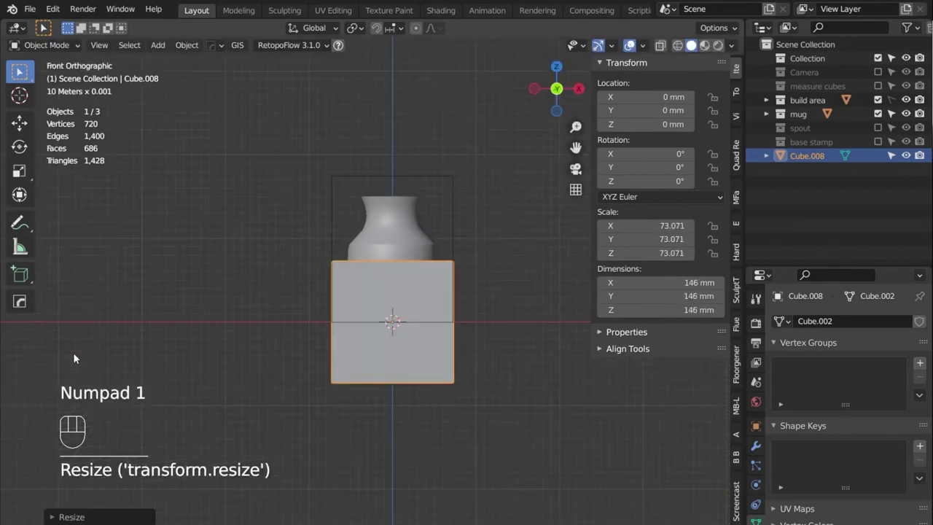
{"action": "scroll", "coordinate": [73, 357], "scroll_direction": "up", "scroll_amount": 2}
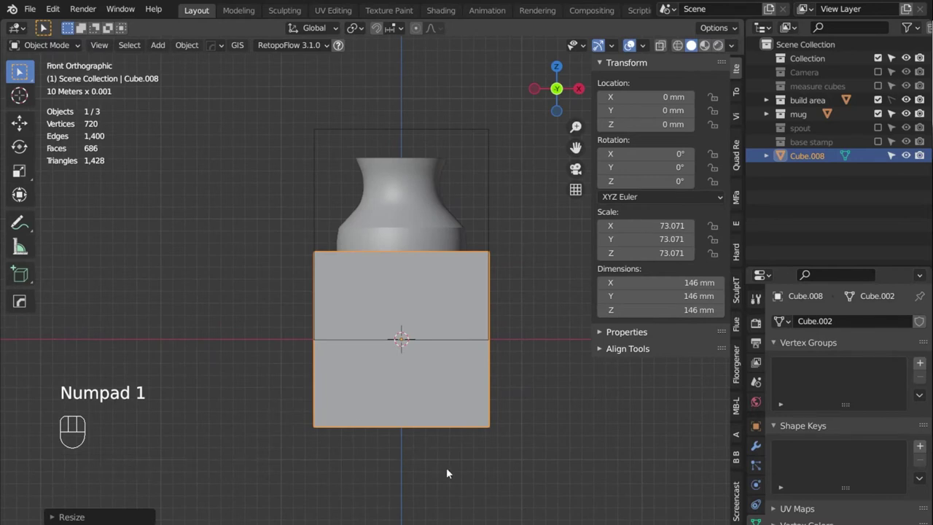
{"action": "key", "text": "s"}
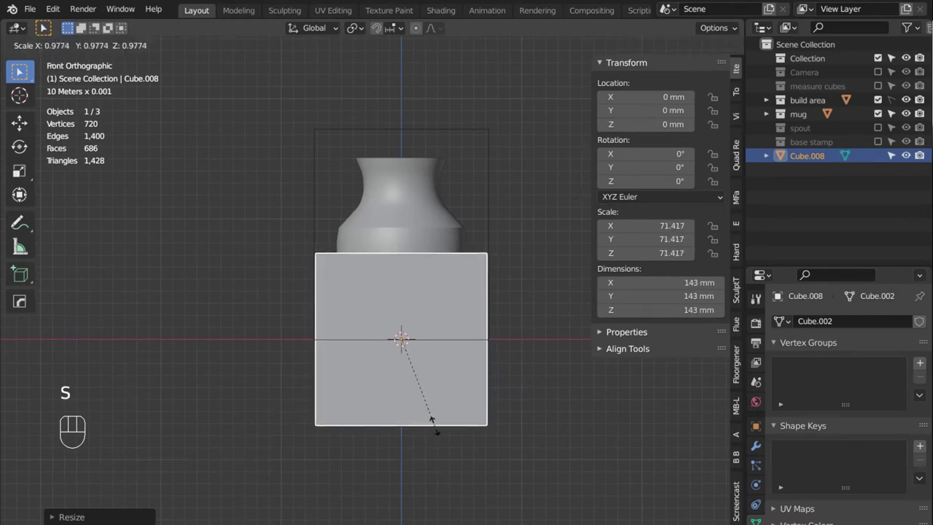
{"action": "key", "text": "z"}
{"action": "left_click", "coordinate": [412, 364]}
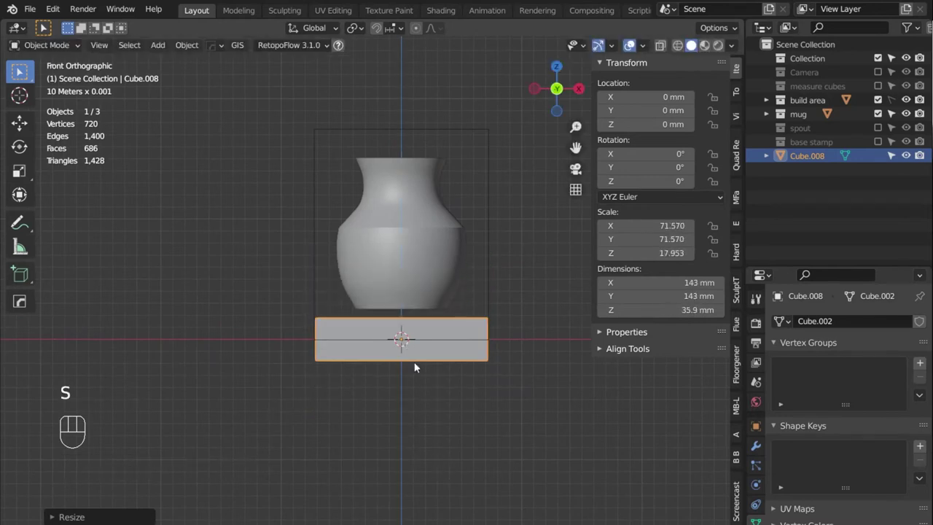
Show the measure cubes collection with X-ray on and raise the flattened cube until its top meets the vase's bottom, at about 7.5 mm Z.
{"action": "left_click", "coordinate": [878, 86]}
{"action": "key", "text": "alt+z"}
{"action": "scroll", "coordinate": [468, 374], "scroll_direction": "up", "scroll_amount": 3}
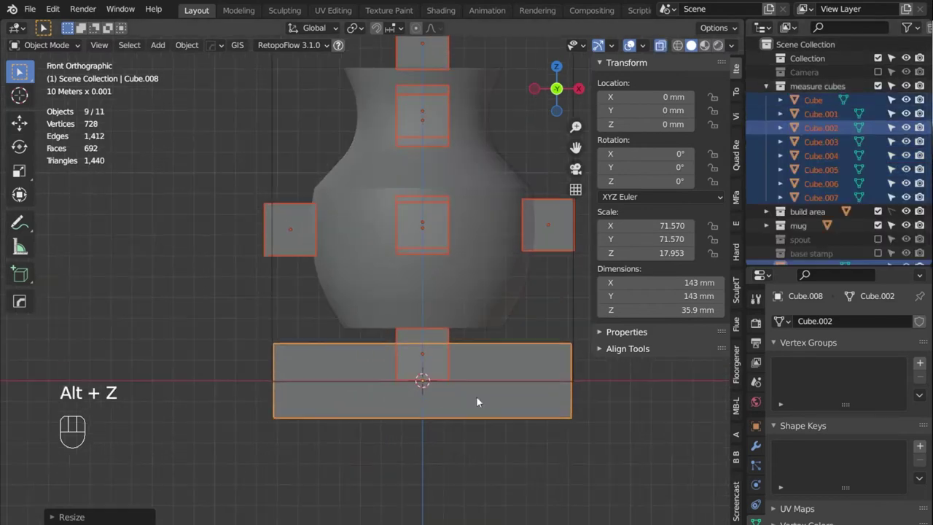
{"action": "middle_click_drag", "start_coordinate": [476, 396], "coordinate": [469, 347], "text": "shift"}
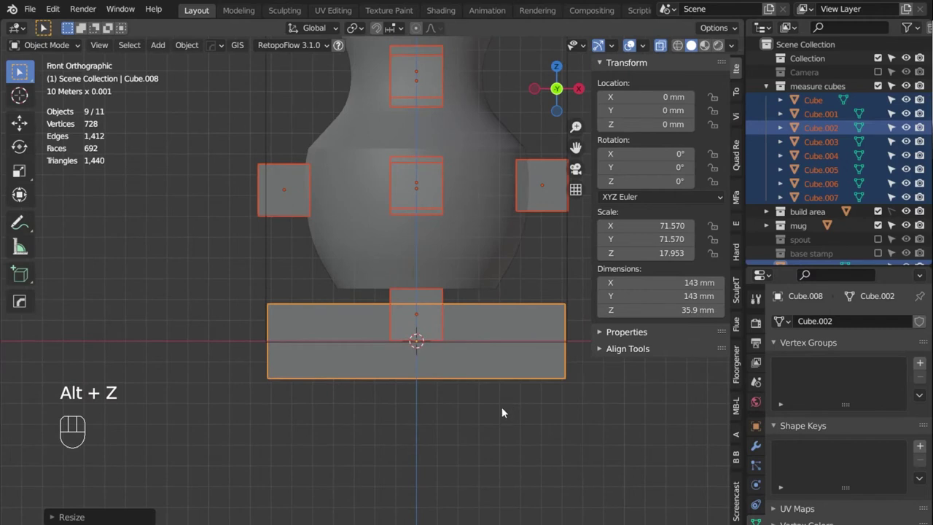
{"action": "left_click", "coordinate": [491, 374]}
{"action": "key", "text": "g"}
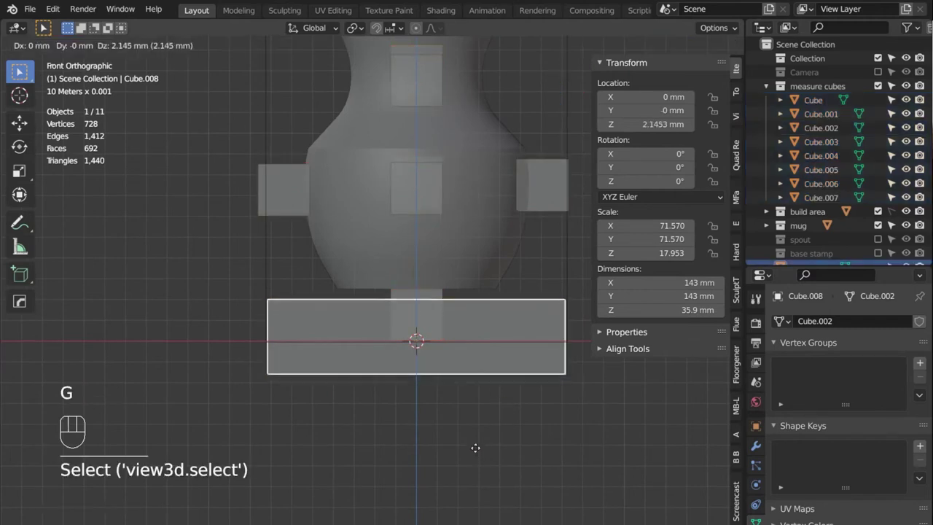
{"action": "left_click", "coordinate": [476, 437]}
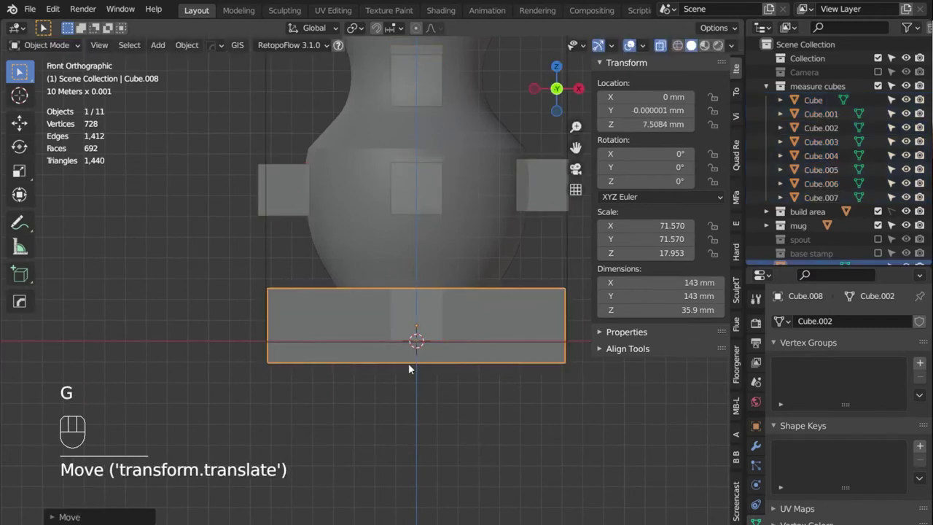
Scale the slab along Z to about 25 mm thick and raise it to about 13 mm Z, matching the lowest measure cube.
{"action": "key", "text": "s"}
{"action": "key", "text": "z"}
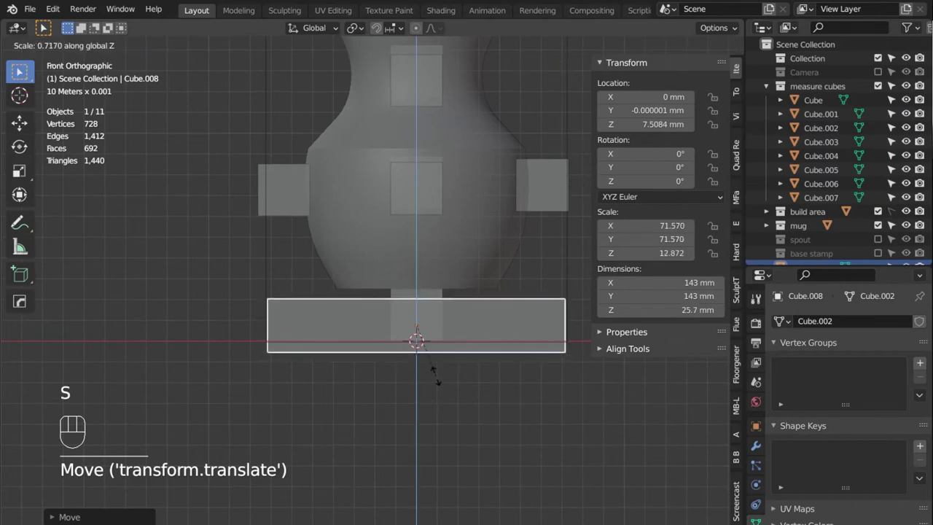
{"action": "left_click", "coordinate": [445, 401]}
{"action": "key", "text": "g"}
{"action": "key", "text": "z"}
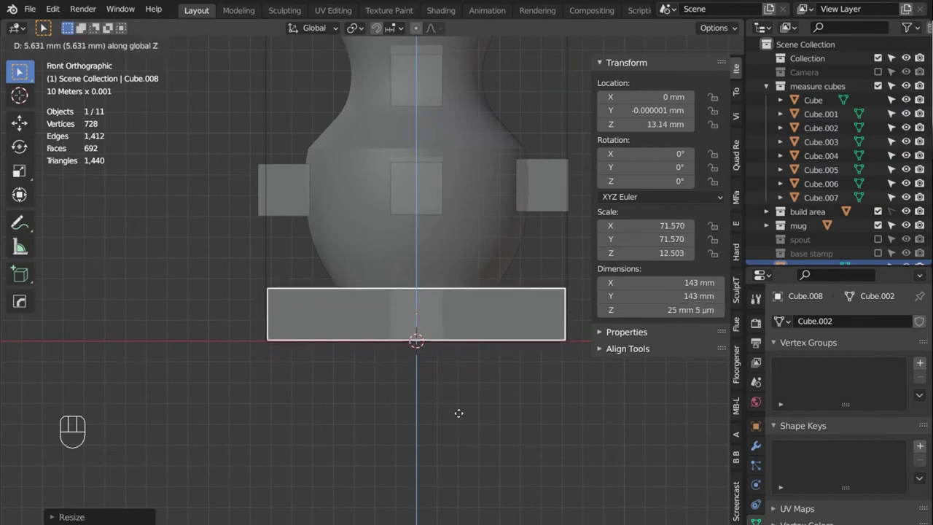
{"action": "left_click", "coordinate": [459, 418]}
Exclude the measure cubes collection, turn X-ray off and select the vase above the slab.
{"action": "middle_click_drag", "start_coordinate": [459, 418], "coordinate": [452, 342]}
{"action": "left_click", "coordinate": [877, 86]}
{"action": "left_click", "coordinate": [473, 284]}
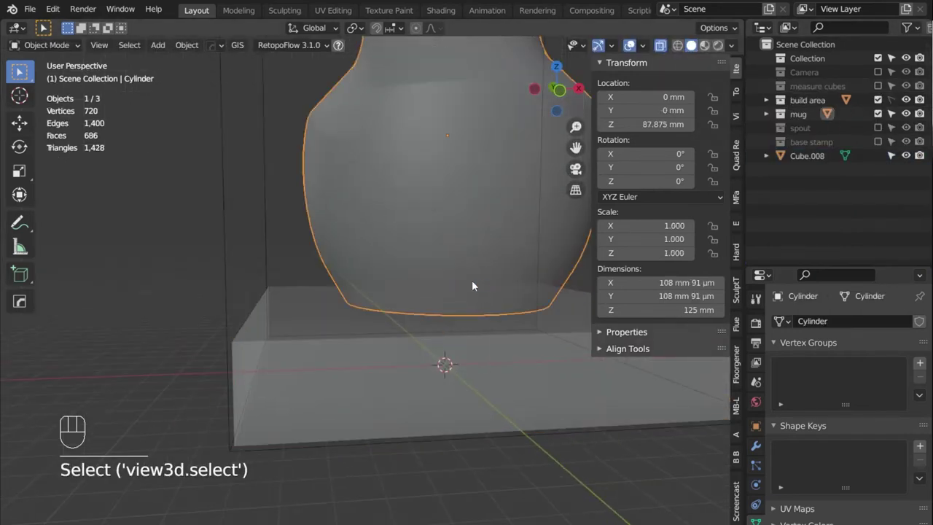
{"action": "middle_click_drag", "start_coordinate": [473, 285], "coordinate": [576, 379]}
{"action": "key", "text": "alt+z"}
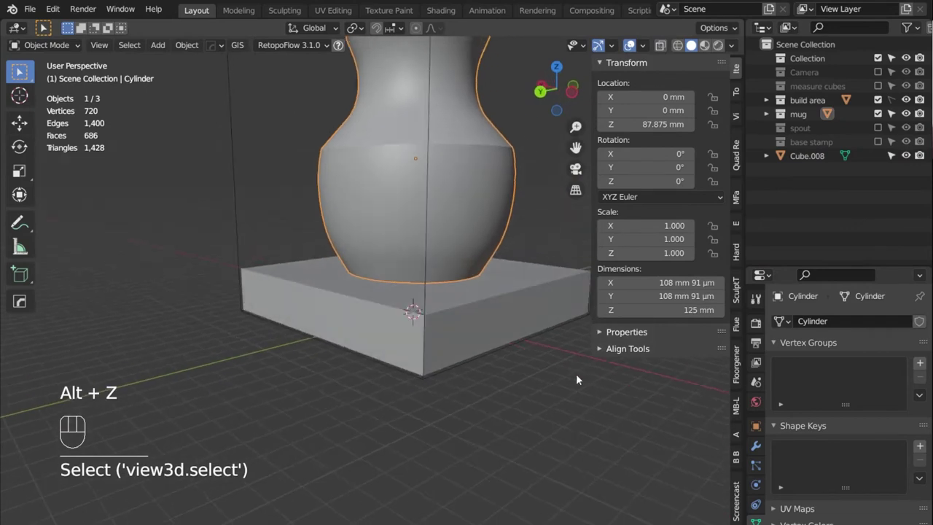
{"action": "left_click", "coordinate": [373, 321]}
{"action": "left_click", "coordinate": [405, 213]}
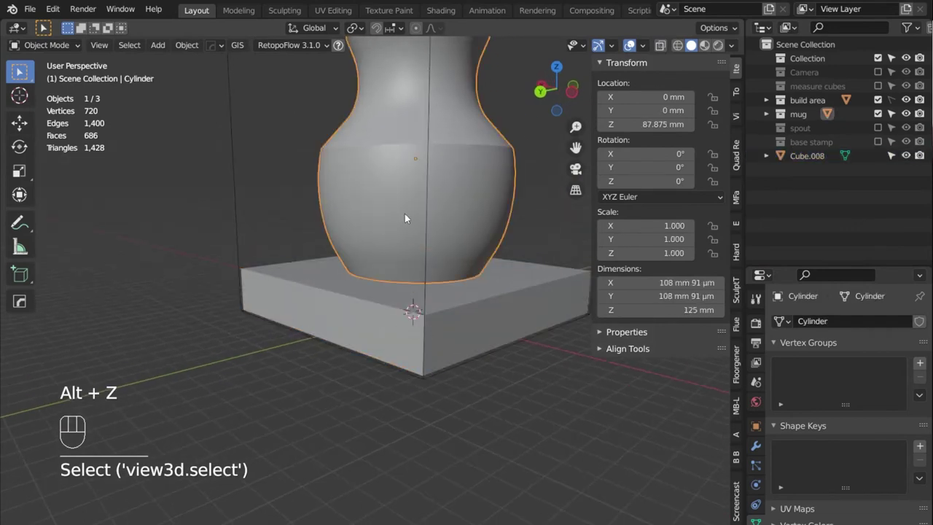
Select the slab under the vase and apply its scale.
{"action": "left_click", "coordinate": [349, 312]}
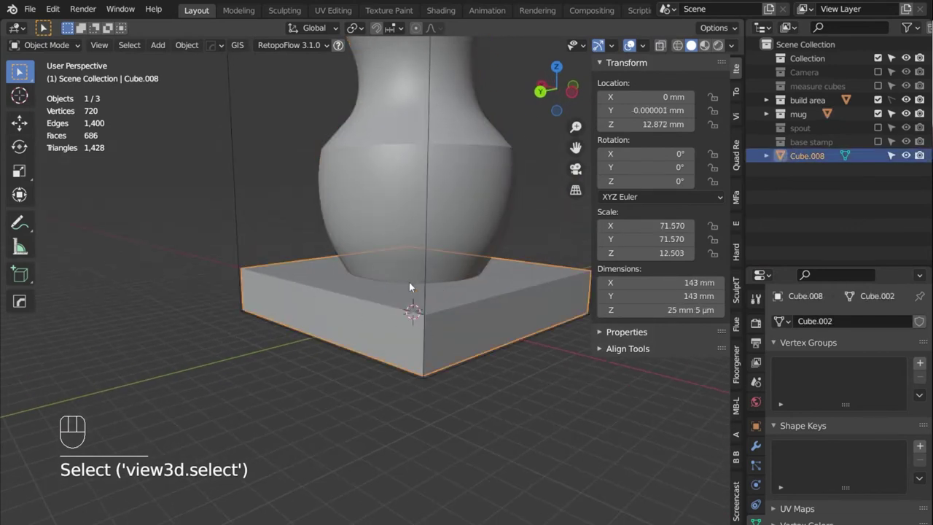
{"action": "middle_click_drag", "start_coordinate": [407, 286], "coordinate": [375, 296]}
{"action": "key", "text": "ctrl+a"}
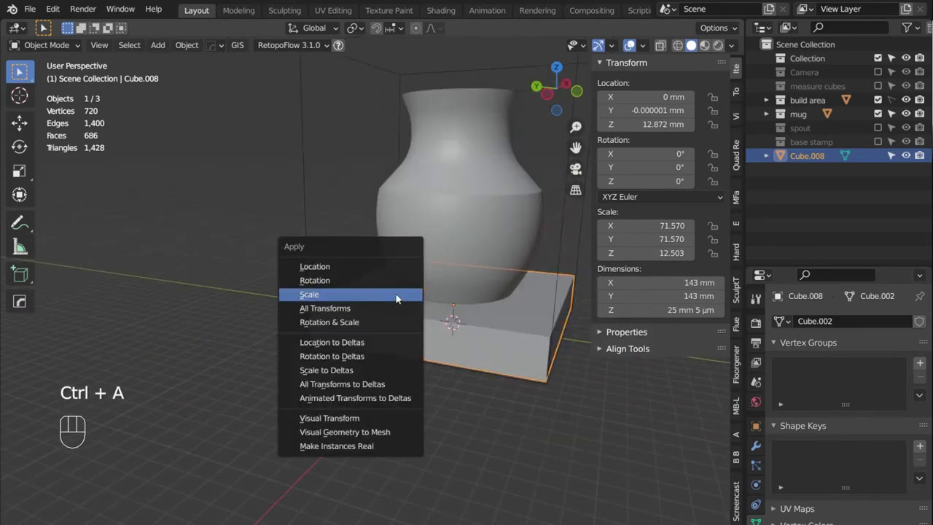
{"action": "left_click", "coordinate": [375, 296]}
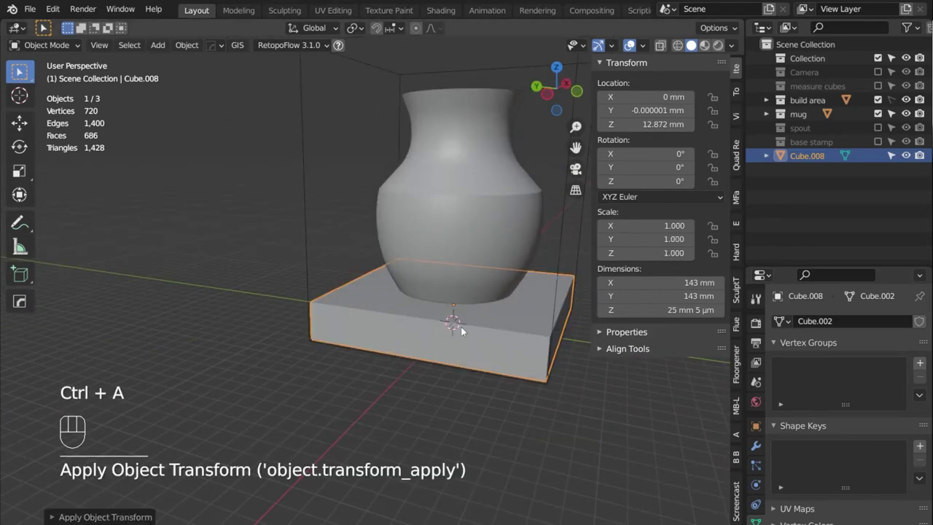
Lower the slab along Z to about -43 mm and turn on snapping to edges.
{"action": "middle_click_drag", "start_coordinate": [488, 309], "coordinate": [503, 300]}
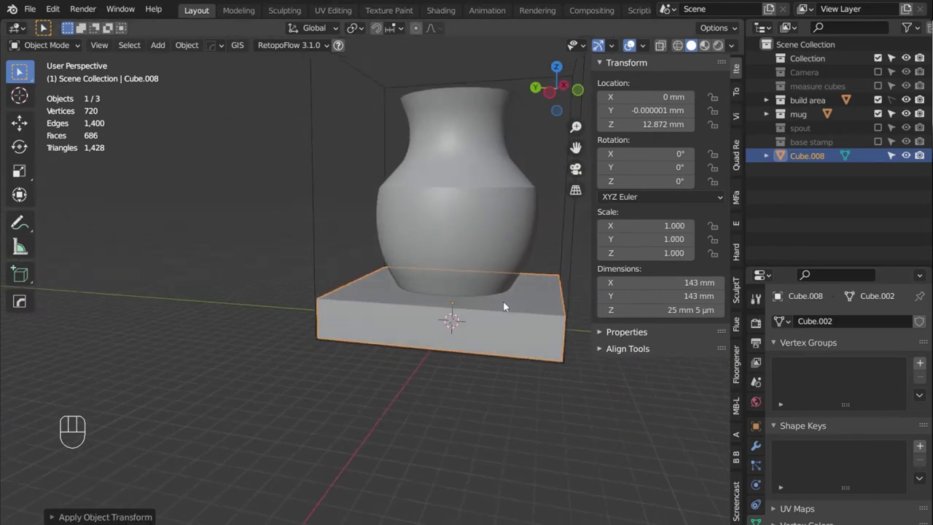
{"action": "key", "text": "g"}
{"action": "key", "text": "x"}
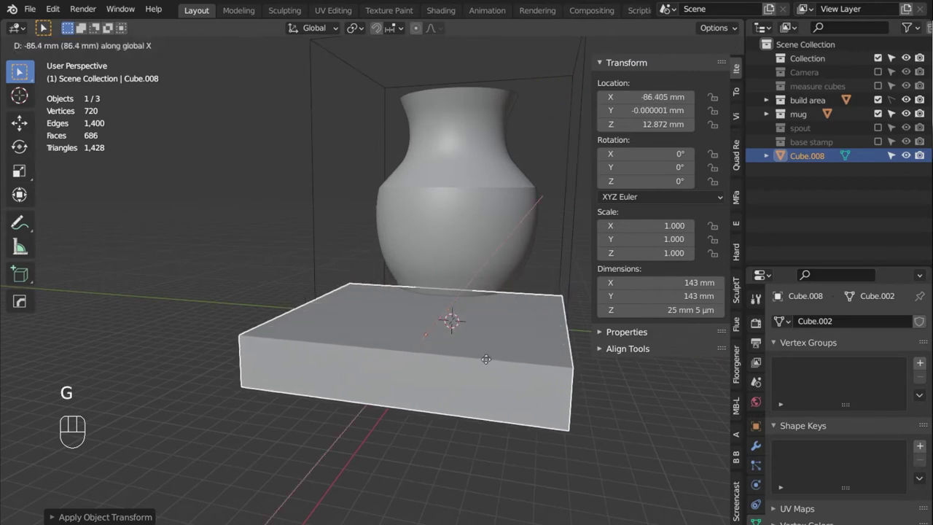
{"action": "key", "text": "z"}
{"action": "left_click", "coordinate": [376, 123]}
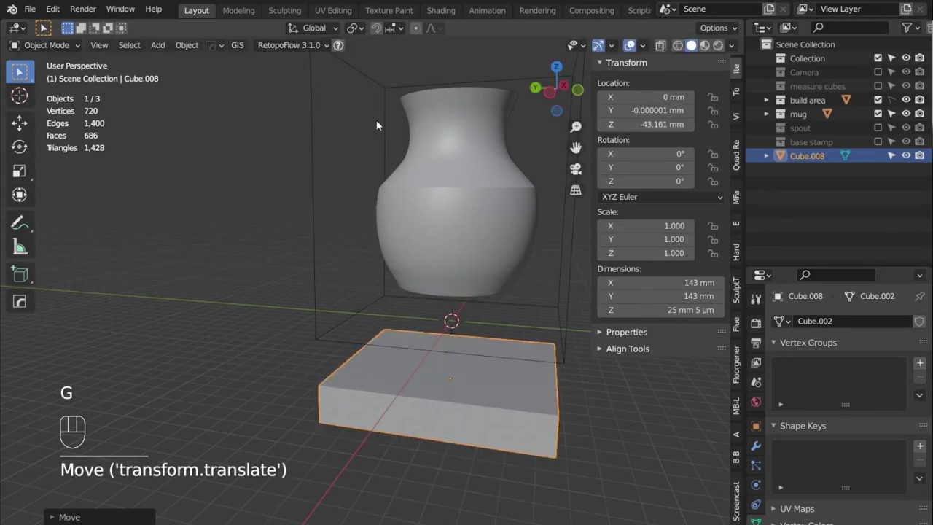
{"action": "left_click", "coordinate": [376, 28]}
{"action": "left_click", "coordinate": [393, 30]}
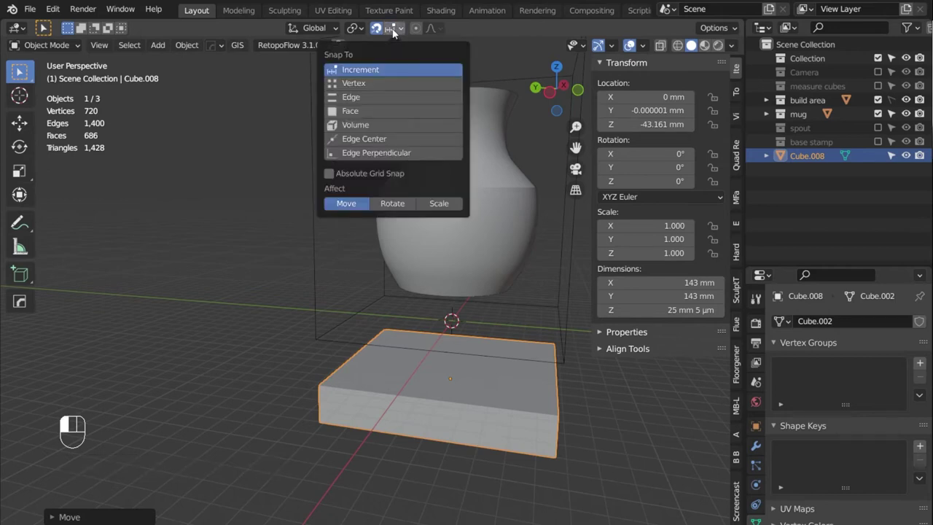
{"action": "left_click", "coordinate": [372, 95]}
Raise the slab along Z with edge snapping to about 12.65 mm so it sits directly beneath the vase inside the build area.
{"action": "middle_click_drag", "start_coordinate": [434, 270], "coordinate": [420, 338]}
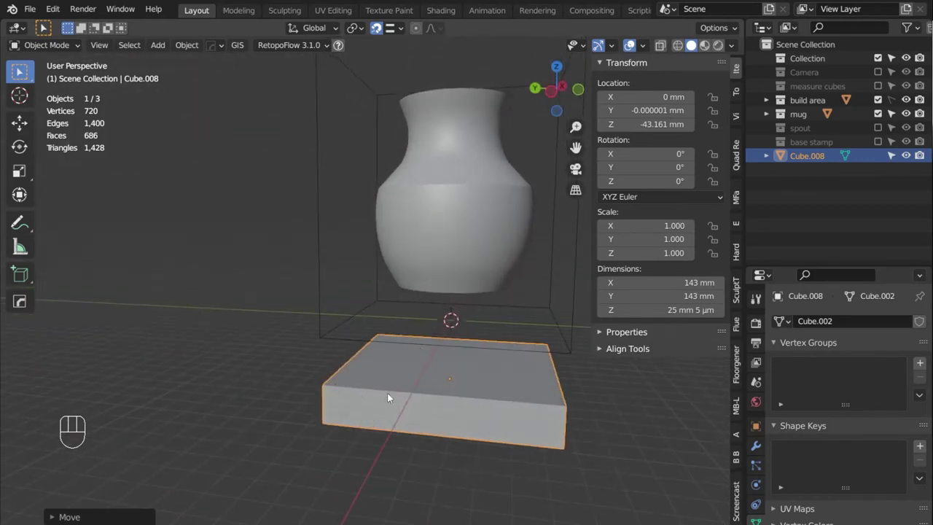
{"action": "middle_click_drag", "start_coordinate": [421, 293], "coordinate": [443, 249]}
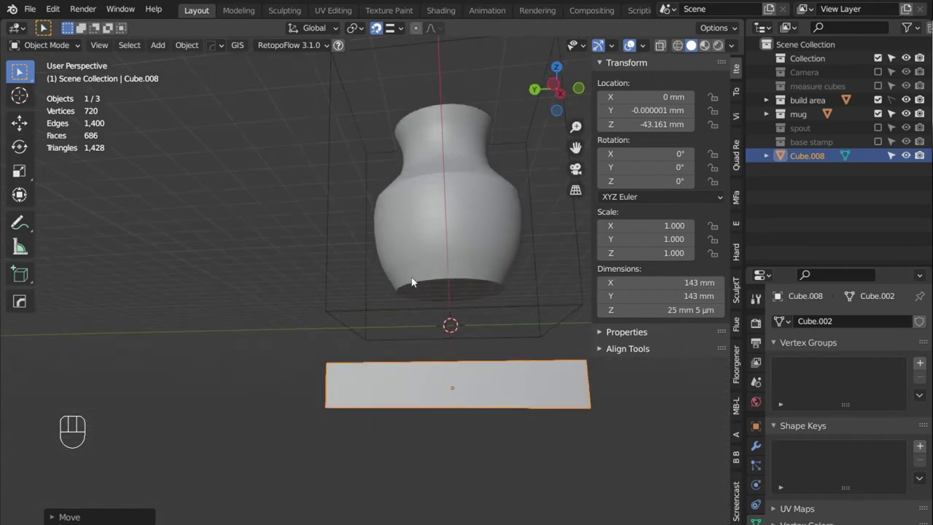
{"action": "middle_click_drag", "start_coordinate": [396, 297], "coordinate": [430, 296]}
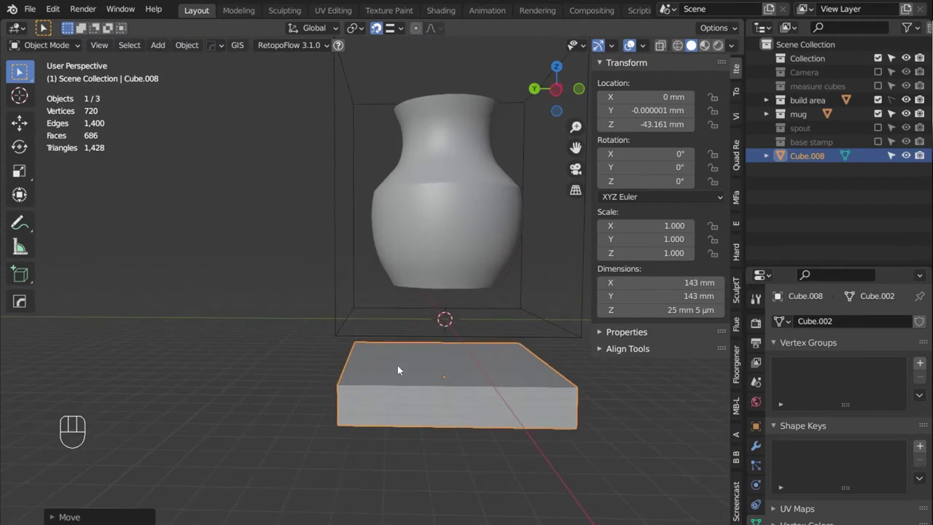
{"action": "middle_click_drag", "start_coordinate": [397, 370], "coordinate": [469, 384]}
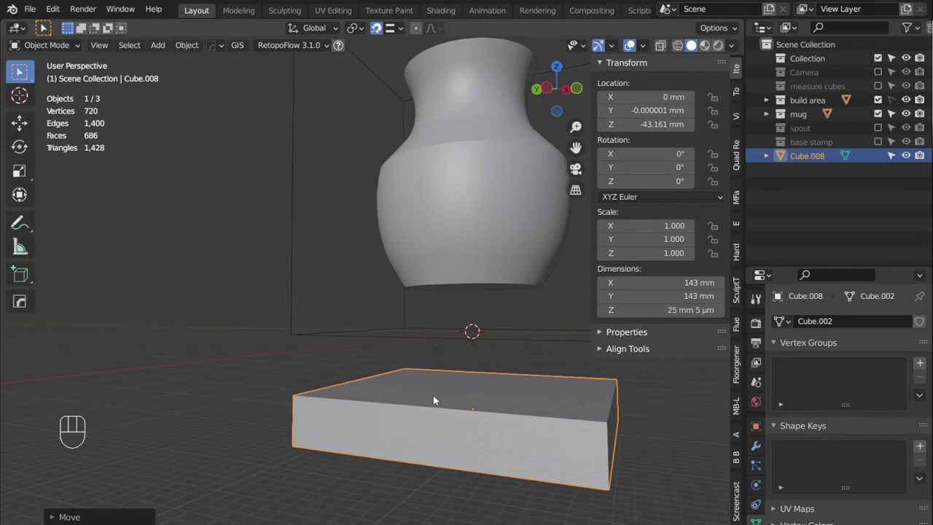
{"action": "key", "text": "g"}
{"action": "key", "text": "z"}
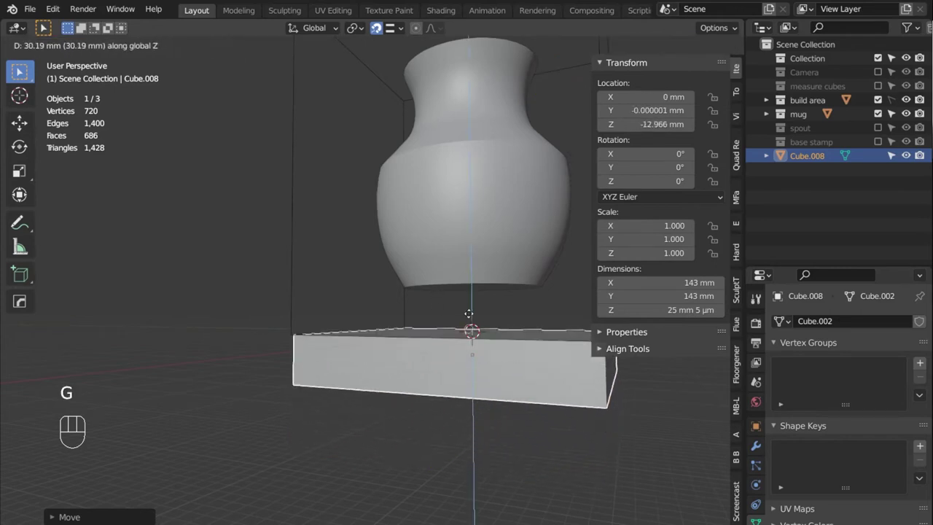
{"action": "left_click", "coordinate": [473, 298]}
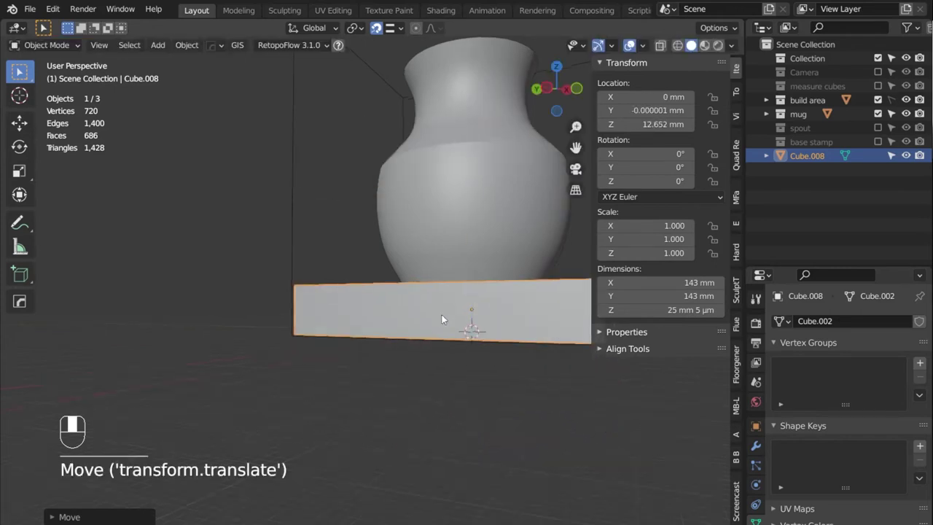
Examine how the slab fits against the vase's bottom and the build area, from below and in right orthographic view.
{"action": "middle_click_drag", "start_coordinate": [441, 318], "coordinate": [424, 383]}
{"action": "key", "text": "alt+z"}
{"action": "key", "text": "Tab"}
{"action": "key", "text": "Tab"}
{"action": "left_click", "coordinate": [345, 403]}
{"action": "key", "text": "KP_3"}
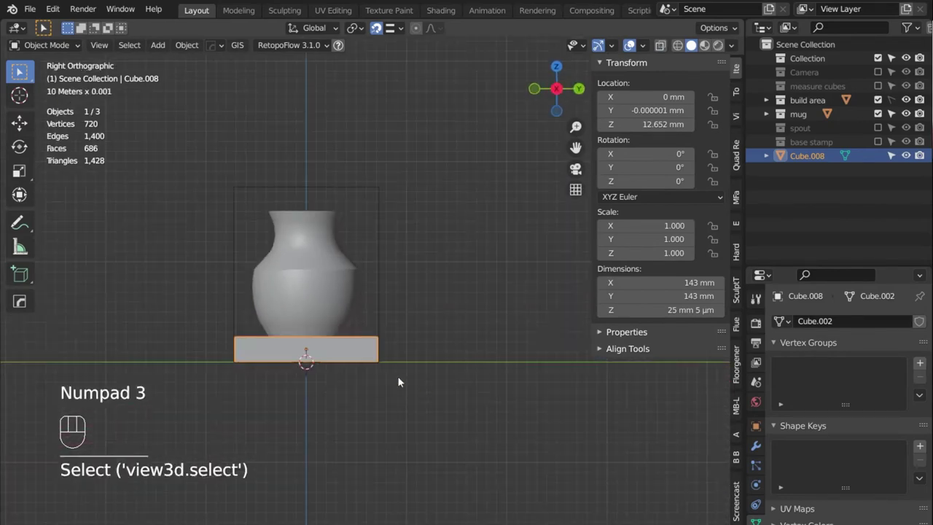
{"action": "scroll", "coordinate": [301, 371], "scroll_direction": "up", "scroll_amount": 2}
{"action": "middle_click_drag", "start_coordinate": [302, 371], "coordinate": [413, 431], "text": "shift"}
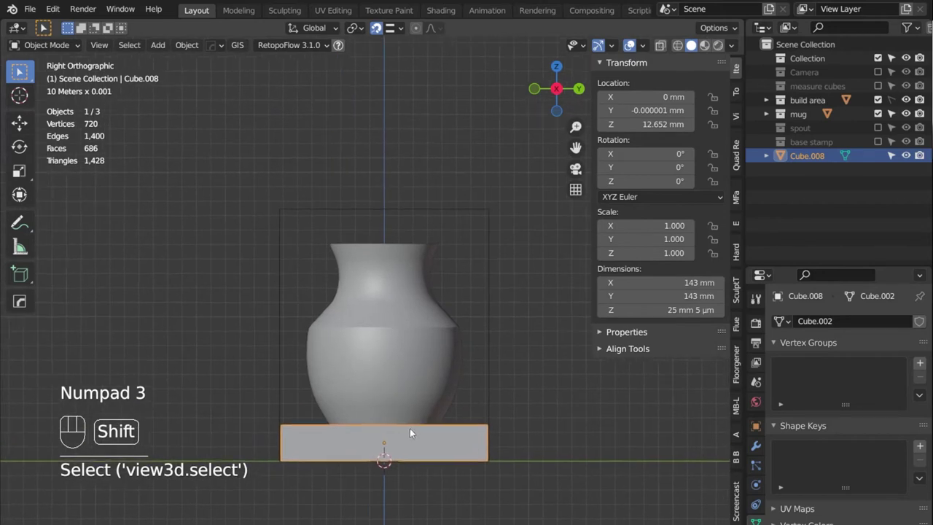
Duplicate the slab's top face in place and separate the copy into its own object, returning to Object Mode.
{"action": "left_click", "coordinate": [341, 440]}
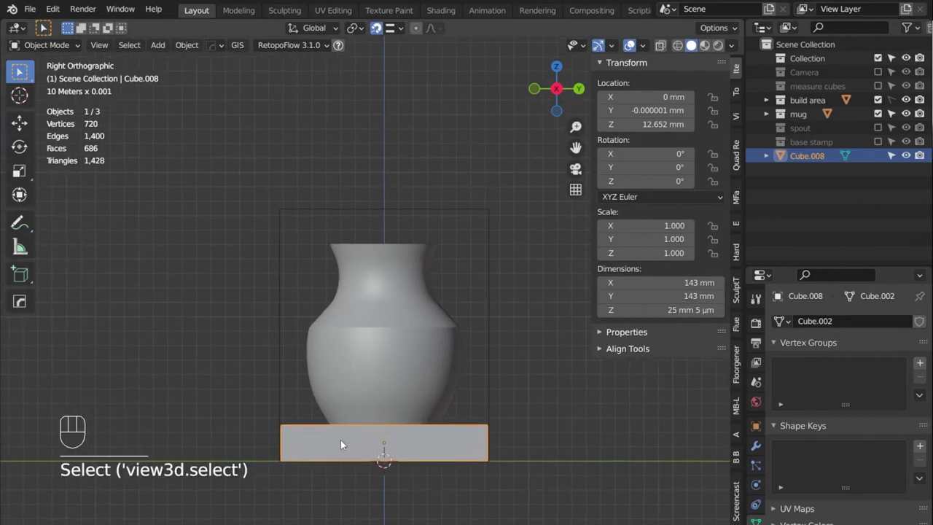
{"action": "key", "text": "Tab"}
{"action": "middle_click_drag", "start_coordinate": [341, 440], "coordinate": [364, 474]}
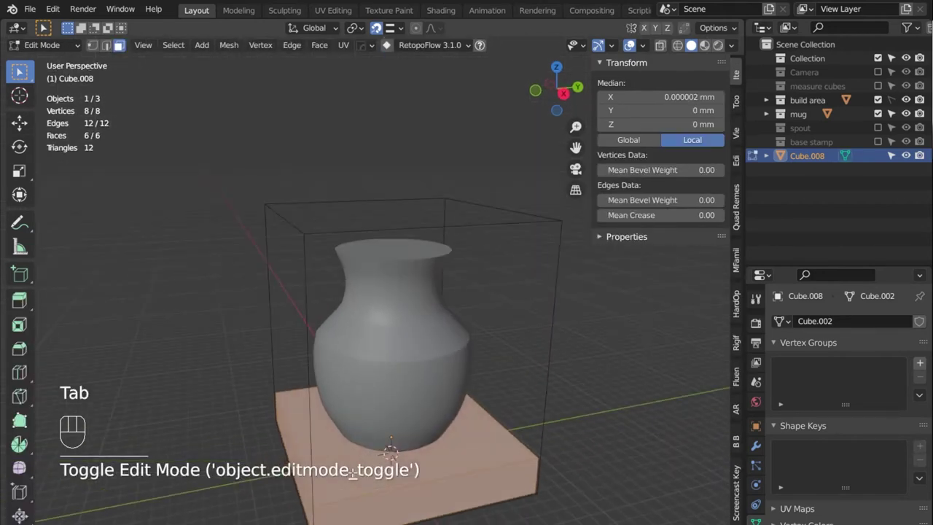
{"action": "key", "text": "3"}
{"action": "left_click", "coordinate": [349, 466]}
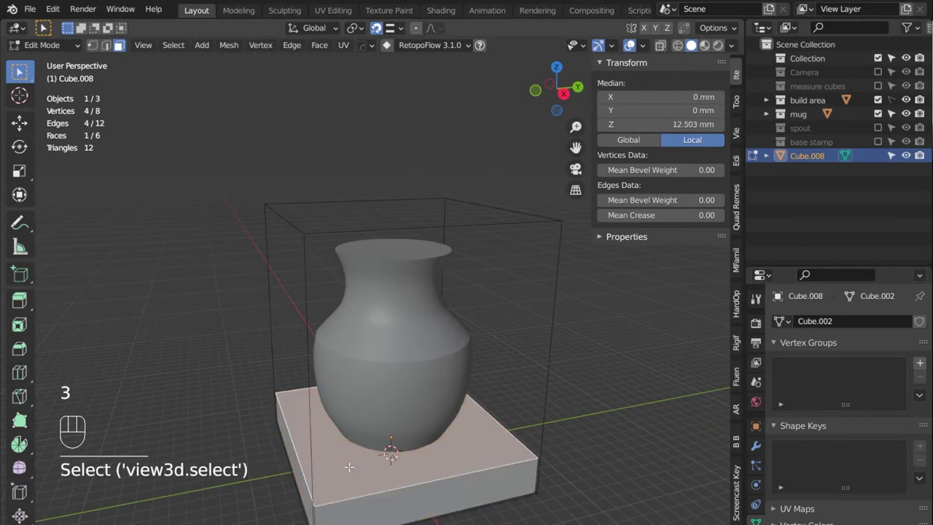
{"action": "key", "text": "shift+d"}
{"action": "right_click", "coordinate": [349, 467]}
{"action": "key", "text": "p"}
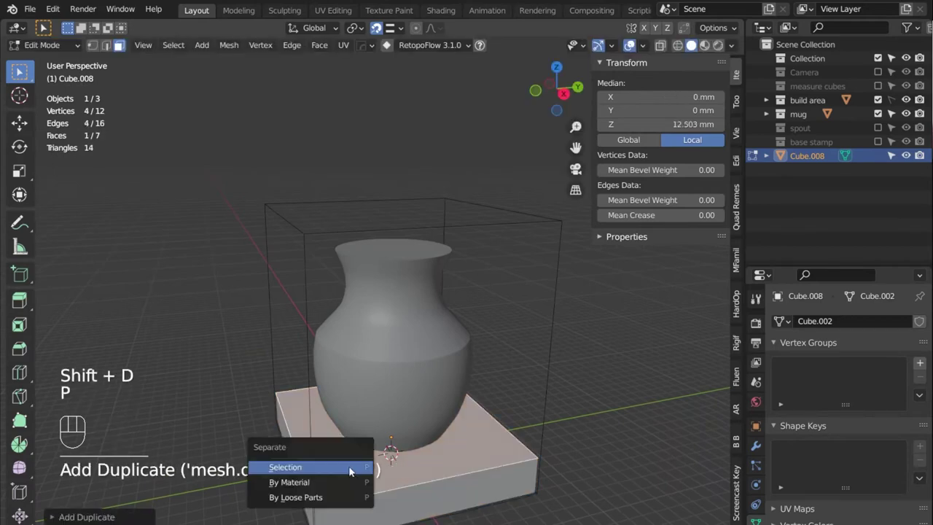
{"action": "left_click", "coordinate": [350, 471]}
{"action": "key", "text": "Tab"}
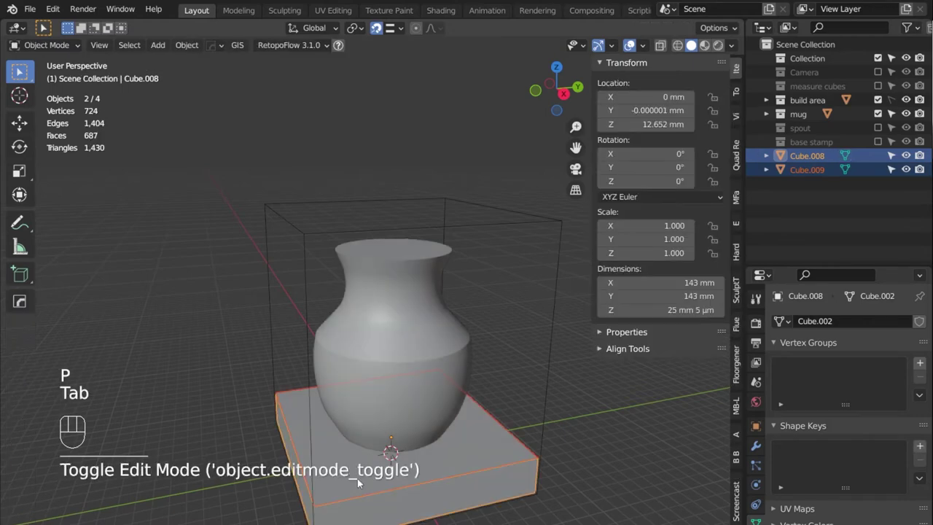
Add a centered loop cut to the plane on top of the base block, dividing it into two equal halves.
{"action": "left_click", "coordinate": [373, 503]}
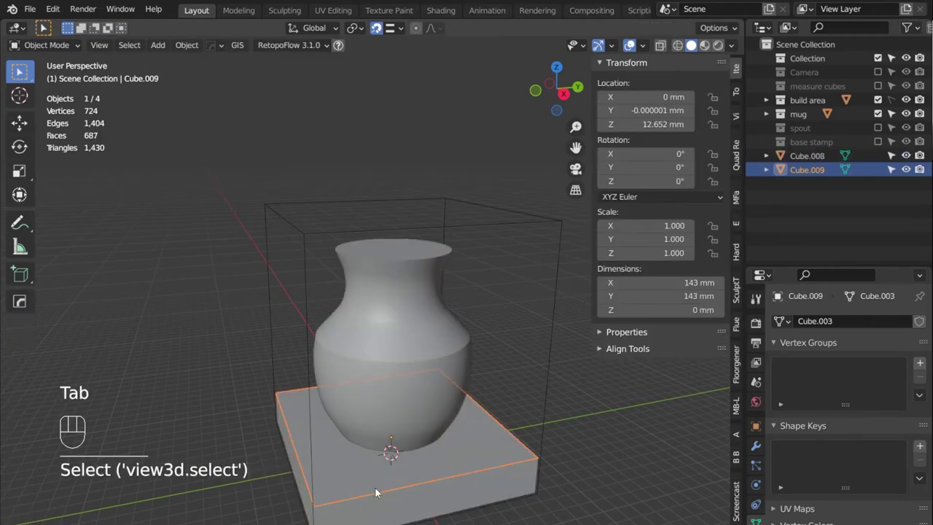
{"action": "key", "text": "Tab"}
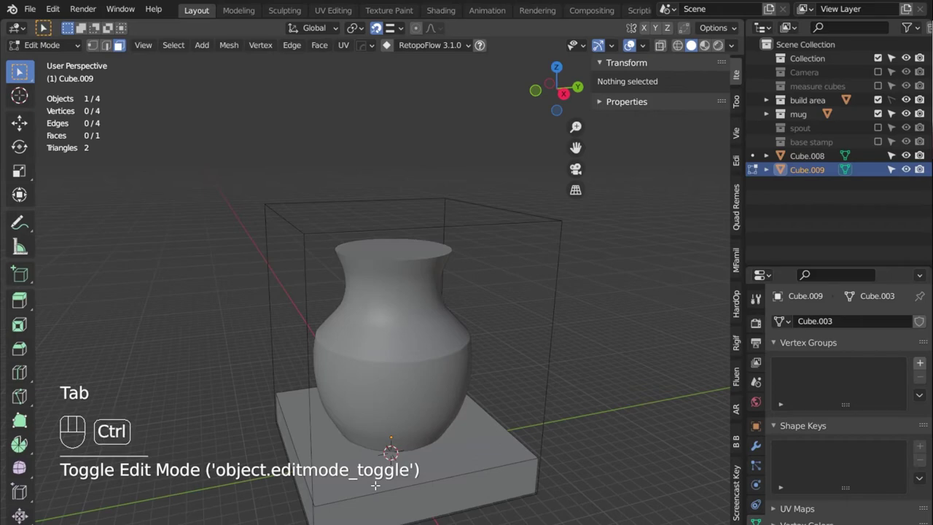
{"action": "key", "text": "ctrl+r"}
{"action": "left_click", "coordinate": [430, 475]}
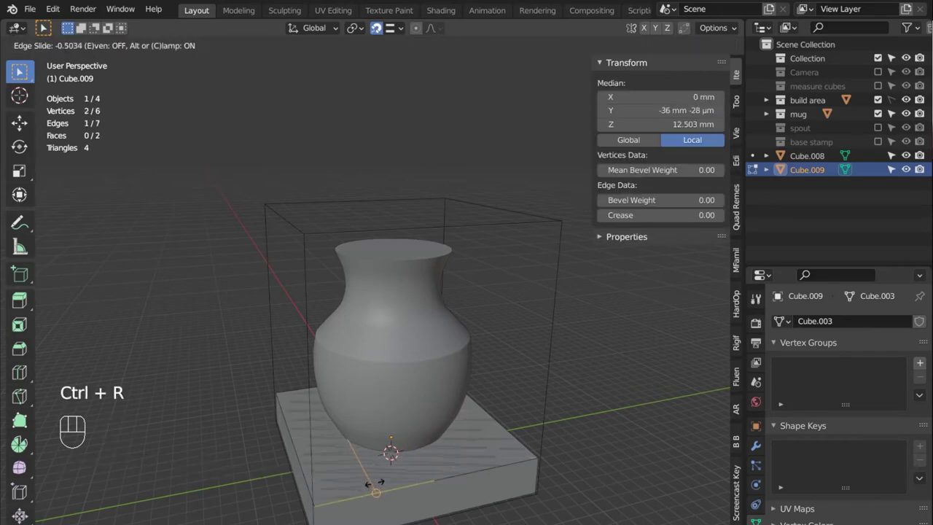
{"action": "key", "text": "KP_Enter"}
{"action": "key", "text": "Tab"}
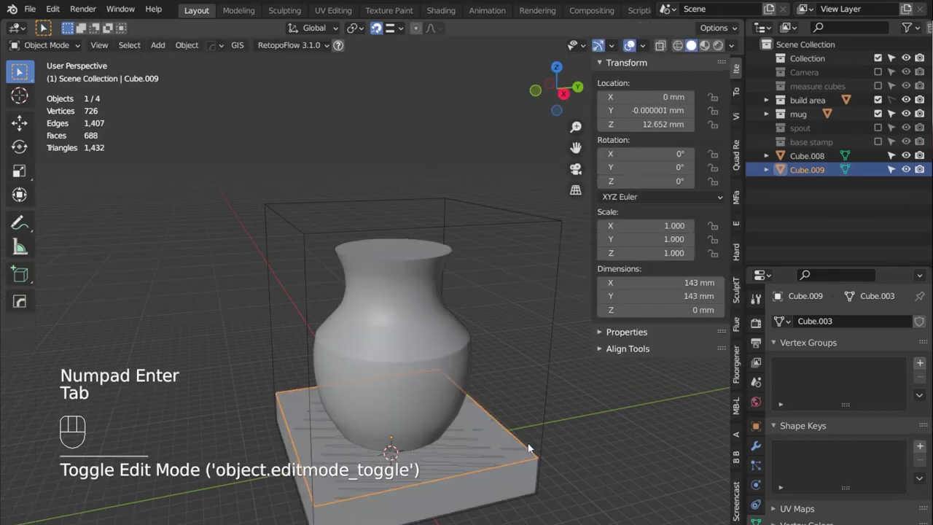
Isolate the divided plane in local view, hiding the vase and base block.
{"action": "middle_click_drag", "start_coordinate": [531, 447], "coordinate": [555, 451]}
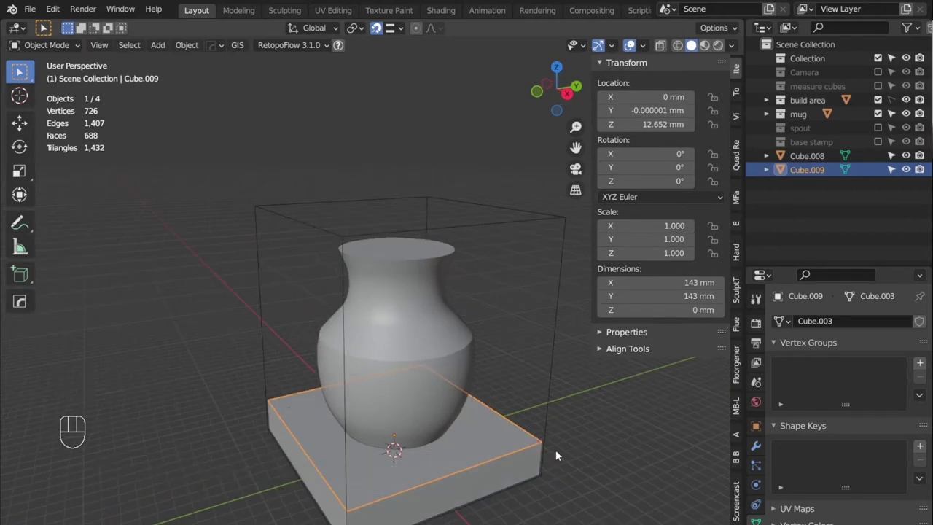
{"action": "key", "text": "KP_Divide"}
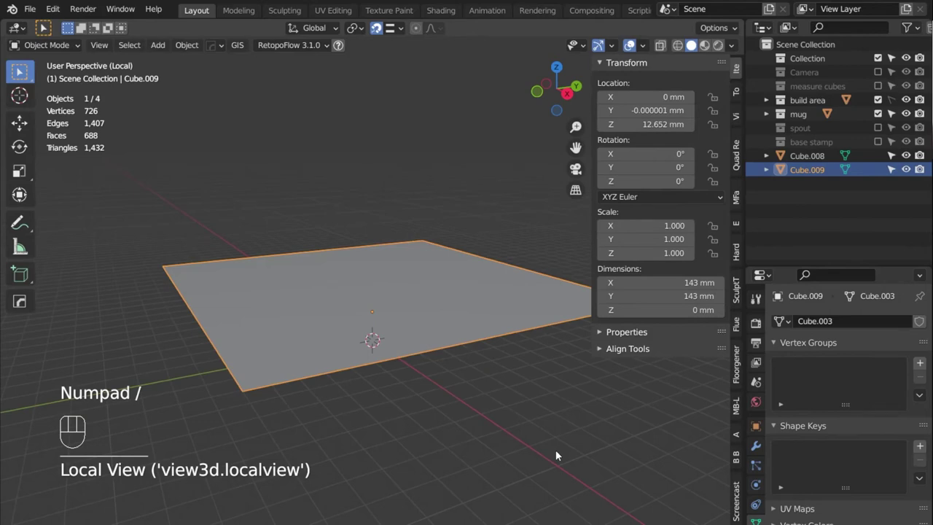
{"action": "middle_click_drag", "start_coordinate": [555, 456], "coordinate": [427, 338]}
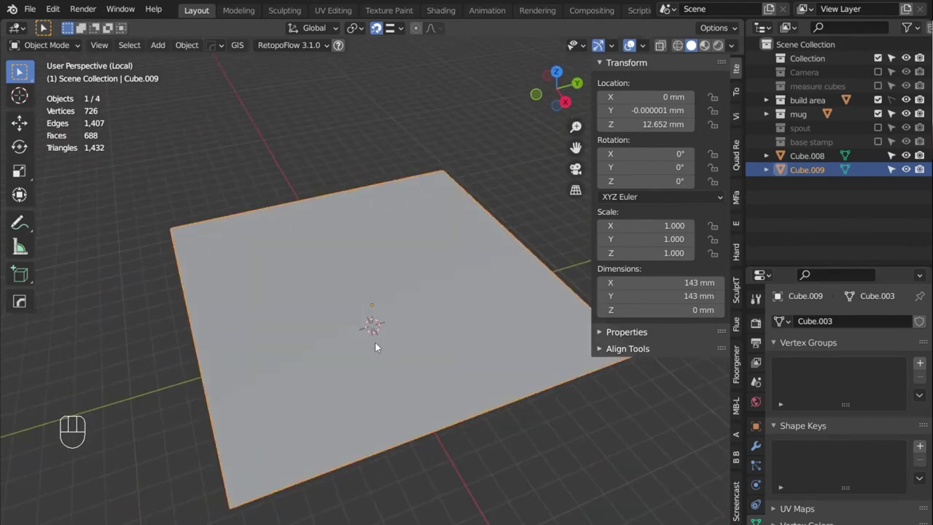
{"action": "key", "text": "KP_Divide"}
{"action": "key", "text": "KP_Divide"}
{"action": "key", "text": "KP_Divide"}
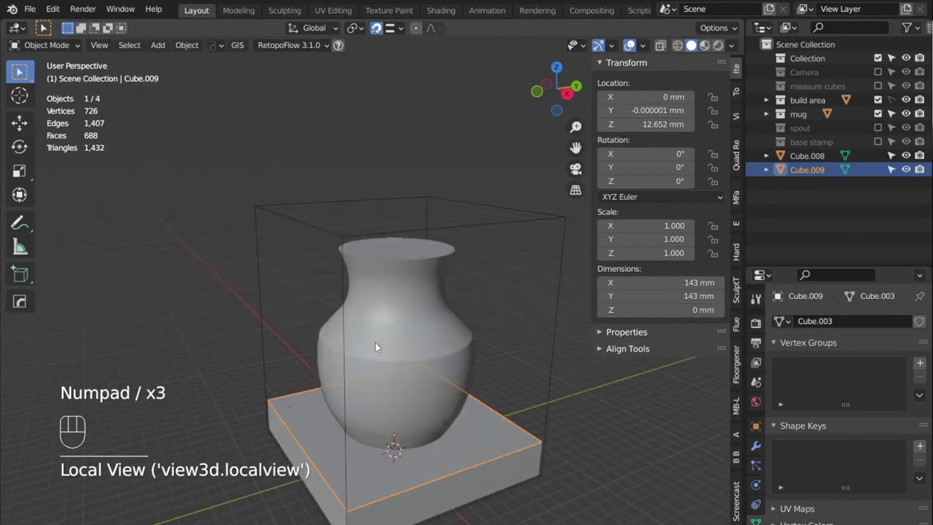
{"action": "key", "text": "KP_Divide"}
Separate the plane's half on the positive Y side into its own object and return to Object Mode.
{"action": "key", "text": "Tab"}
{"action": "left_click", "coordinate": [371, 332]}
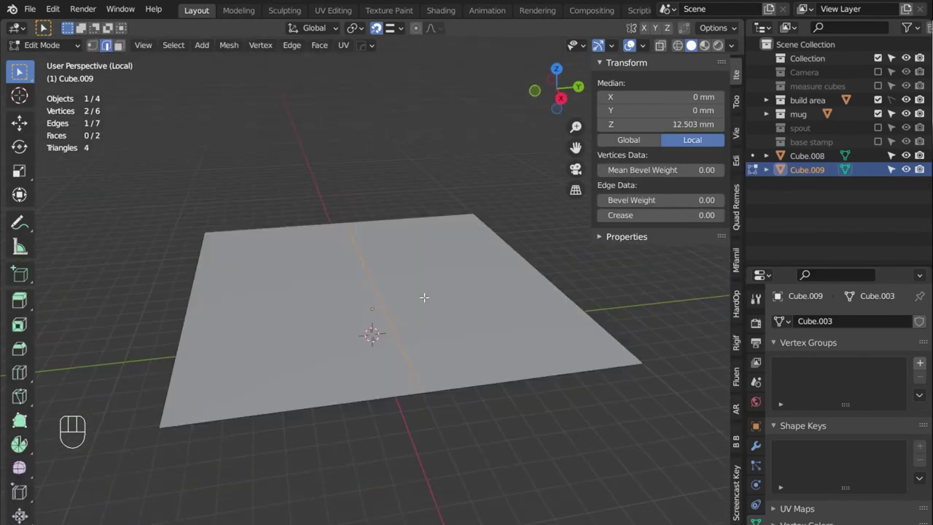
{"action": "key", "text": "3"}
{"action": "left_click", "coordinate": [430, 297]}
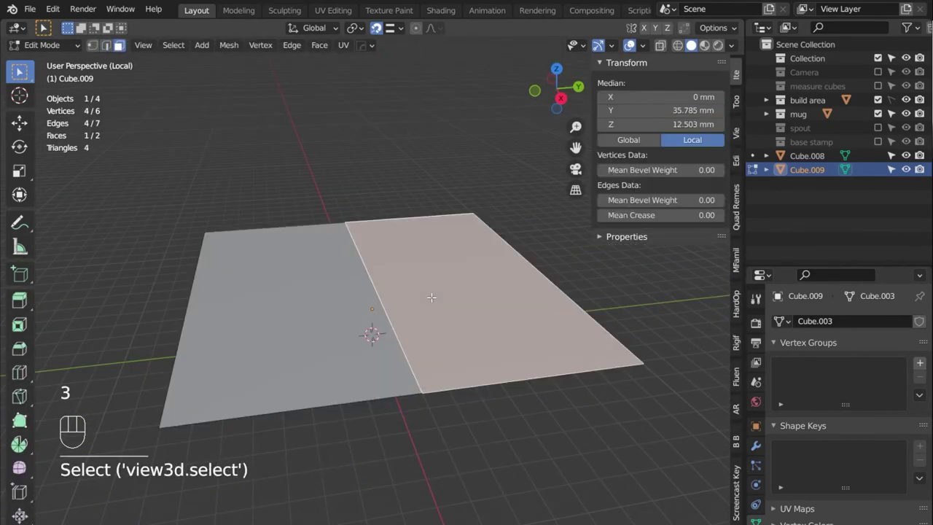
{"action": "key", "text": "p"}
{"action": "left_click", "coordinate": [431, 300]}
{"action": "key", "text": "Tab"}
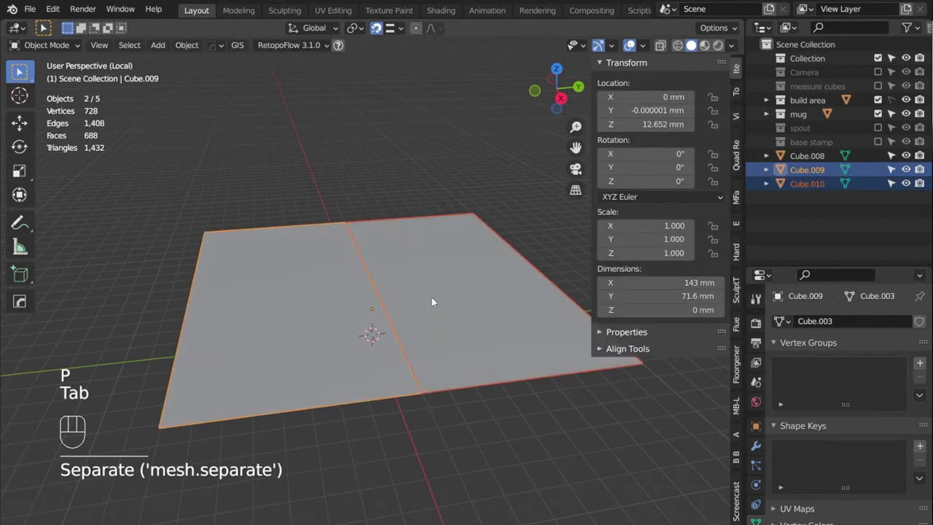
Select both plane halves together and isolate them in local view.
{"action": "key", "text": "KP_Divide"}
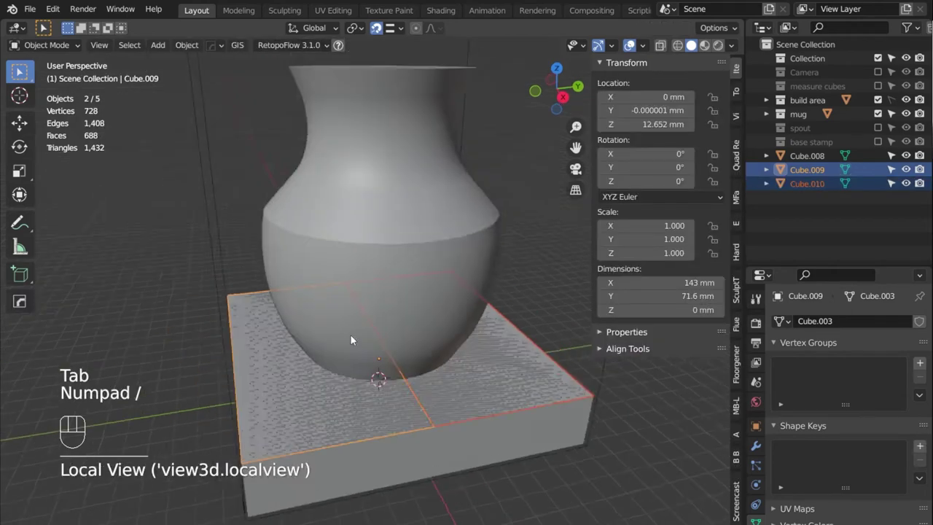
{"action": "key", "text": "KP_Divide"}
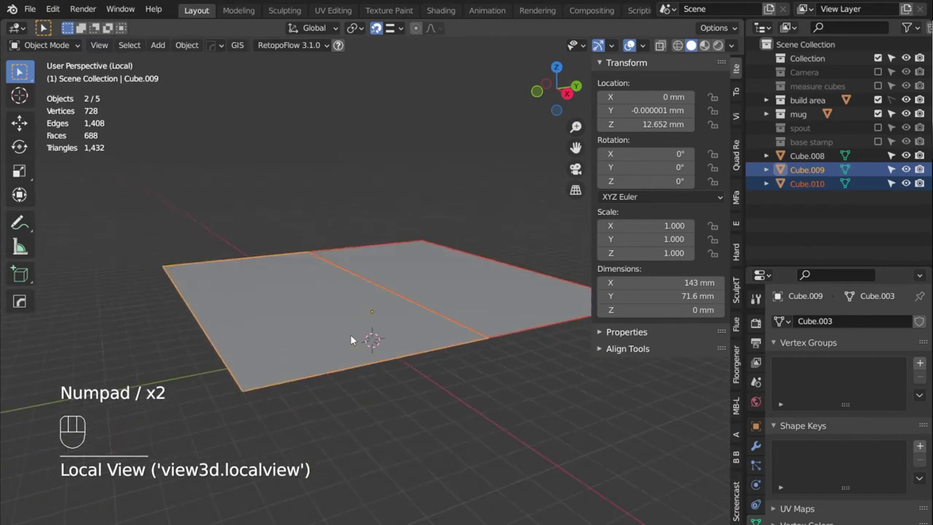
{"action": "left_click", "coordinate": [355, 109]}
{"action": "left_click", "coordinate": [397, 263]}
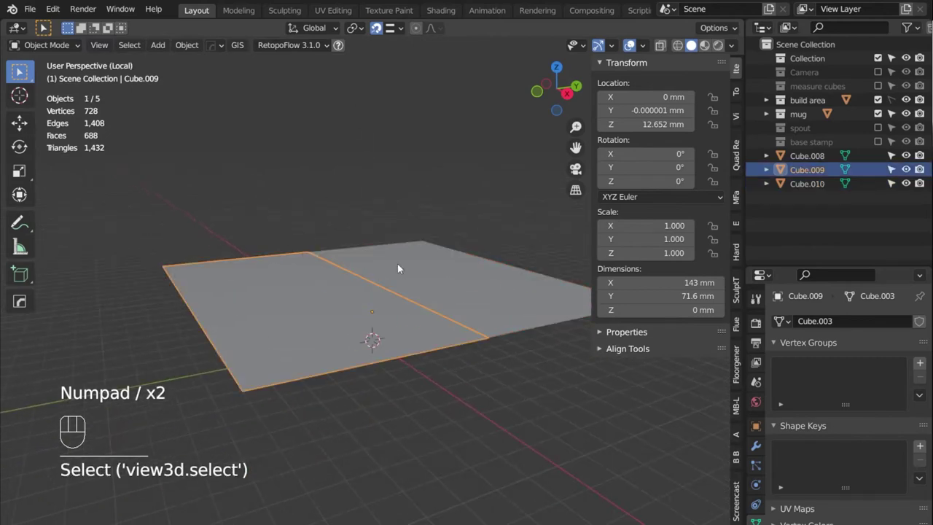
{"action": "left_click", "coordinate": [230, 323]}
{"action": "left_click", "coordinate": [392, 287], "text": "shift"}
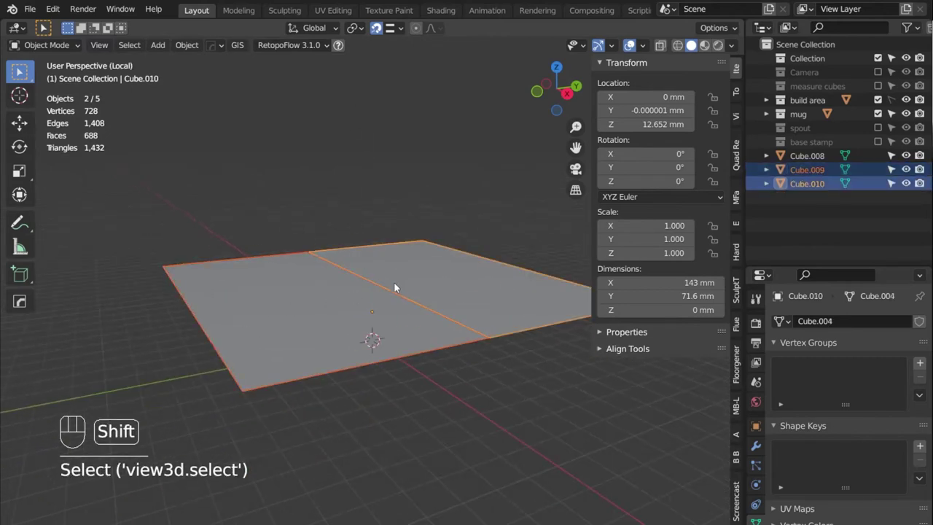
{"action": "key", "text": "KP_Divide"}
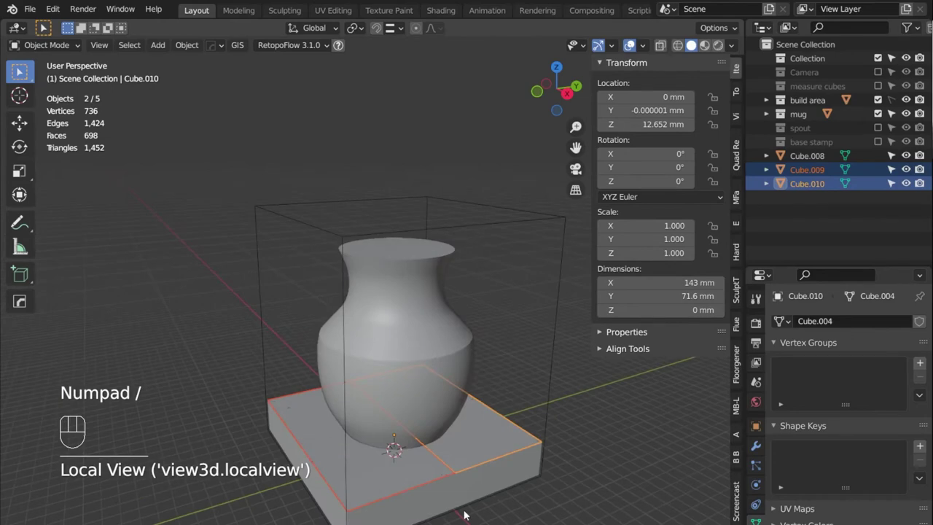
{"action": "key", "text": "KP_Divide"}
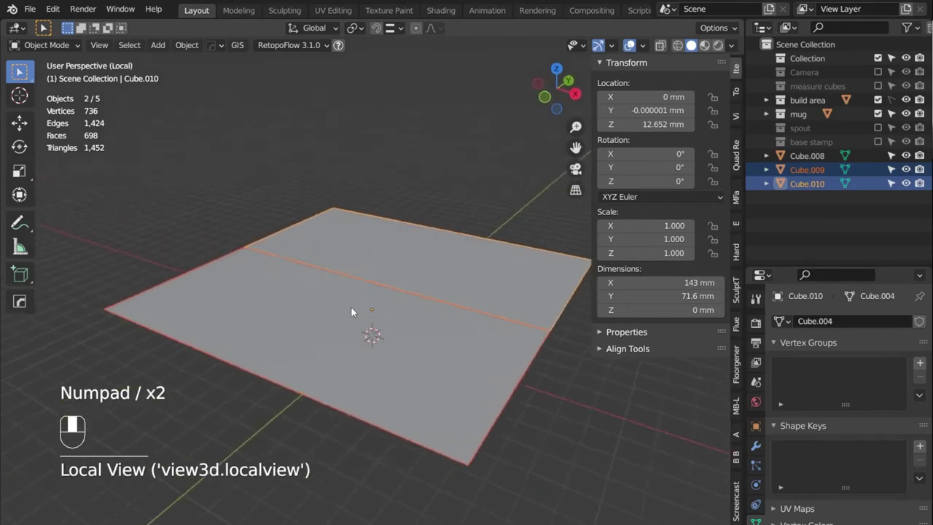
Extrude both plane halves upward about 177 mm past the build area's top, then leave local view.
{"action": "key", "text": "Tab"}
{"action": "scroll", "coordinate": [288, 313], "scroll_direction": "down", "scroll_amount": 3}
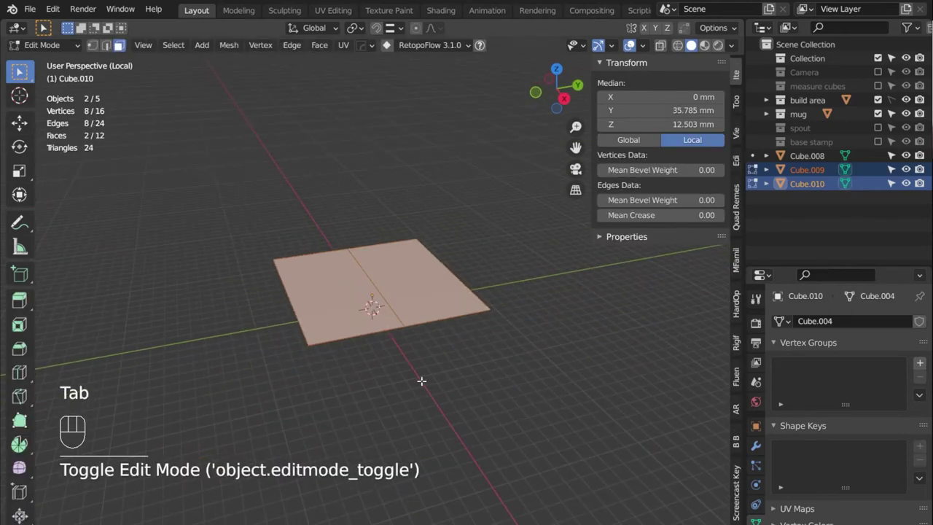
{"action": "key", "text": "e"}
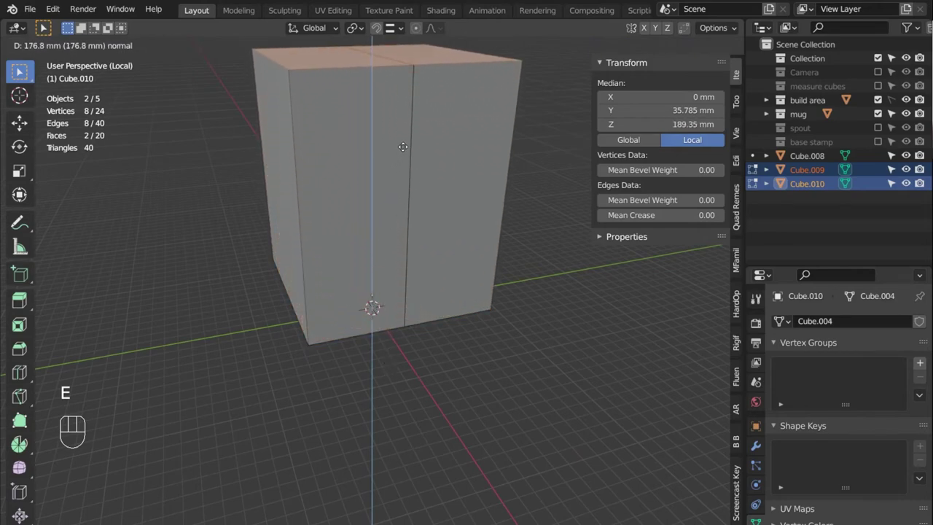
{"action": "left_click", "coordinate": [402, 145]}
{"action": "key", "text": "KP_Divide"}
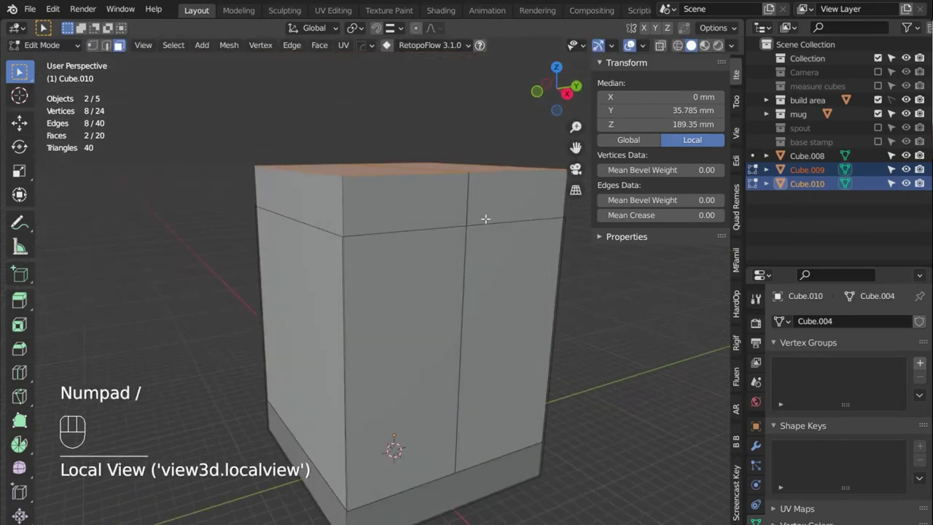
Turn on X-ray display and show the measure cubes collection with its contents expanded.
{"action": "key", "text": "alt"}
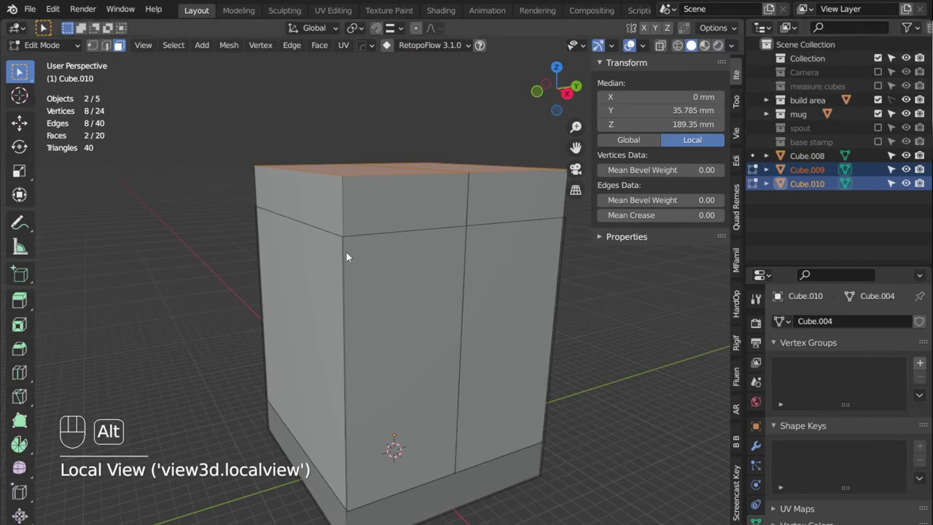
{"action": "key", "text": "alt"}
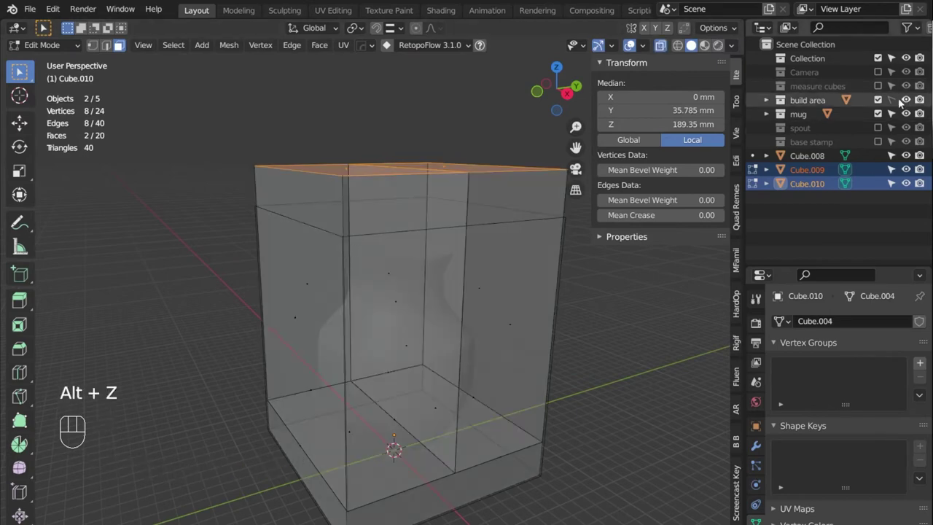
{"action": "left_click", "coordinate": [877, 86]}
{"action": "left_click", "coordinate": [765, 86]}
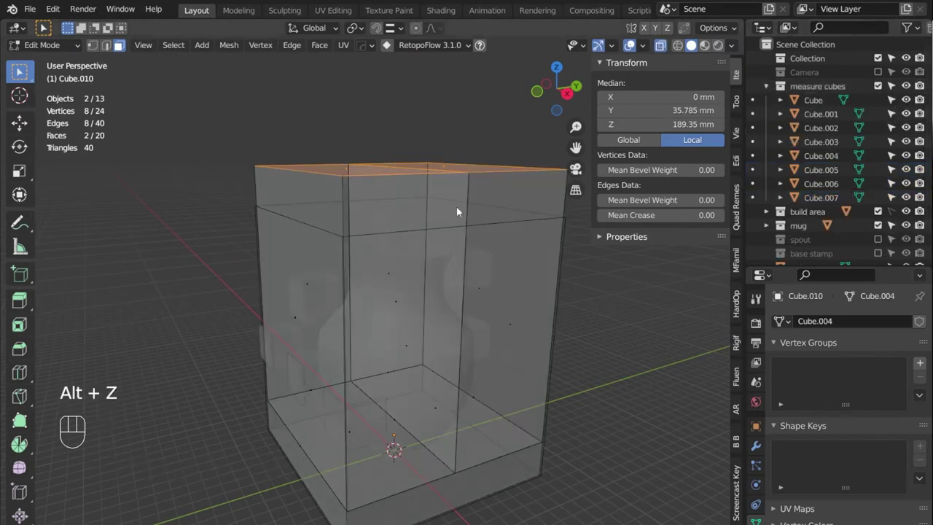
Lower the top faces of both halves about 27.4 mm along Z to the build area's top, then leave Edit Mode and X-ray.
{"action": "key", "text": "KP_3"}
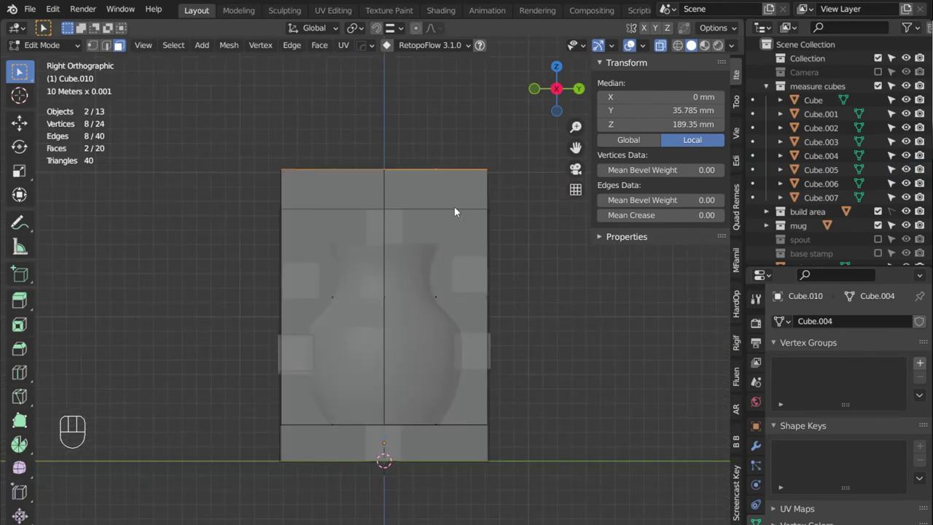
{"action": "key", "text": "g"}
{"action": "key", "text": "z"}
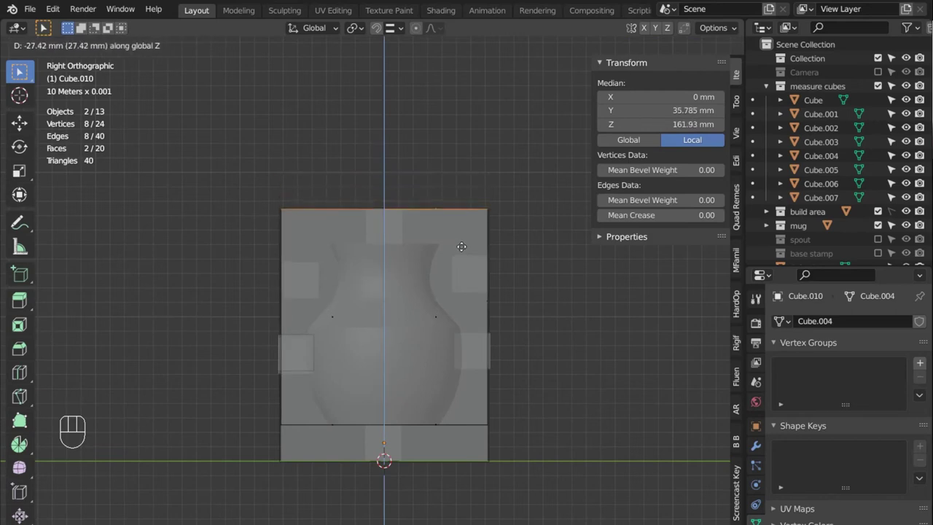
{"action": "left_click", "coordinate": [462, 247]}
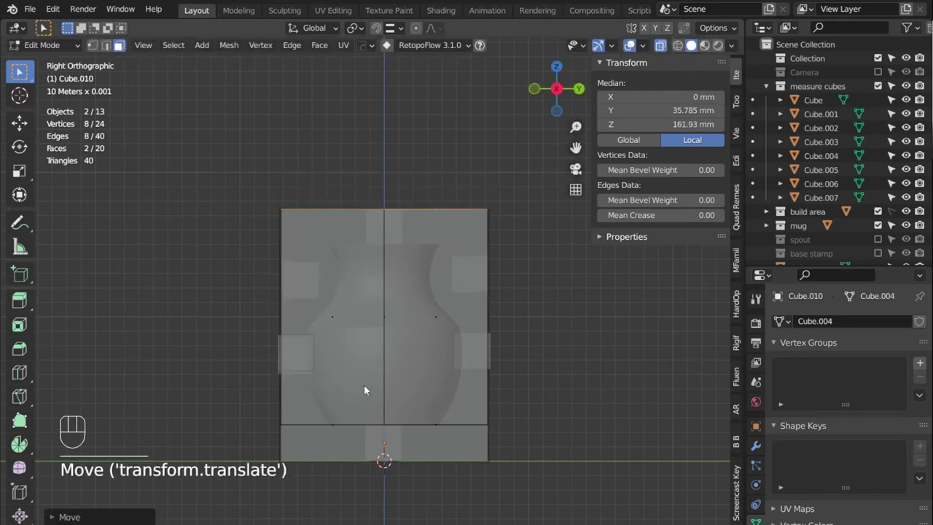
{"action": "middle_click_drag", "start_coordinate": [363, 390], "coordinate": [533, 220]}
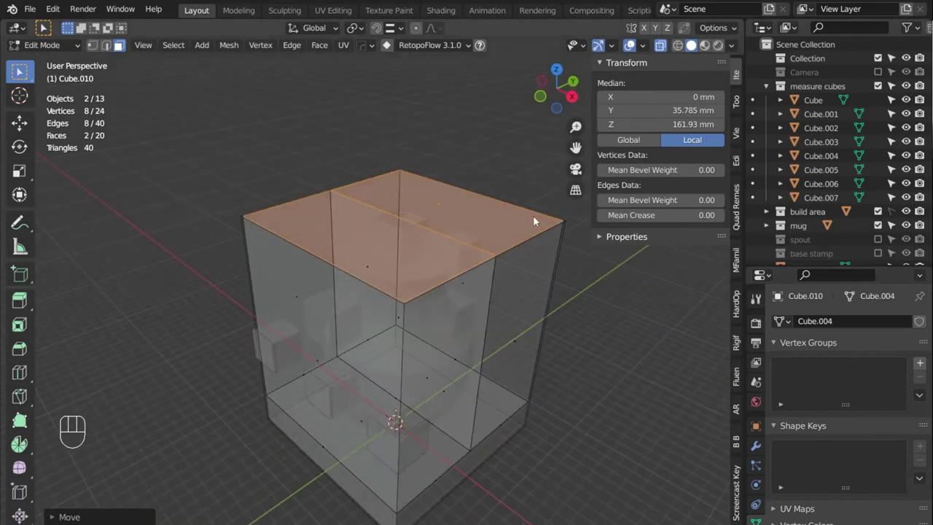
{"action": "key", "text": "Tab"}
{"action": "key", "text": "alt+z"}
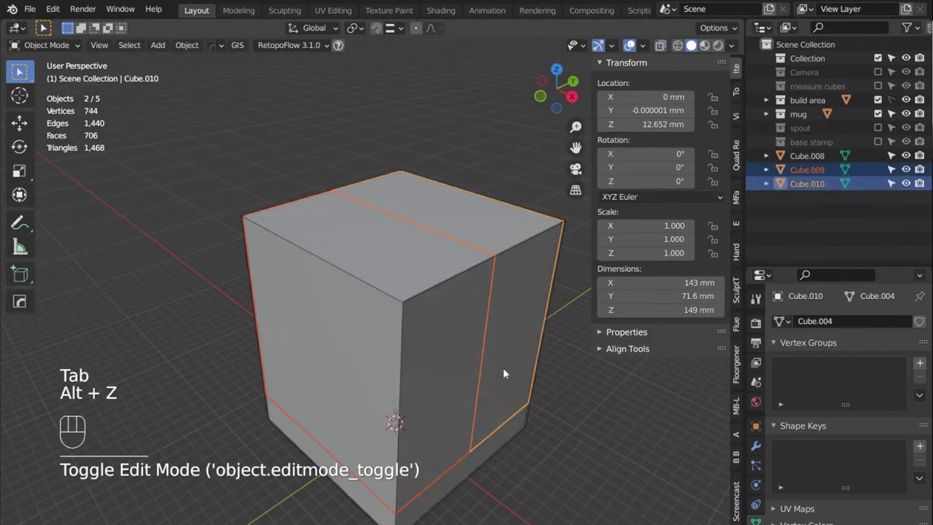
Inspect the two upper mold halves by selecting each one individually, ending in the right orthographic view.
{"action": "middle_click_drag", "start_coordinate": [502, 373], "coordinate": [510, 408]}
{"action": "left_click", "coordinate": [647, 437]}
{"action": "scroll", "coordinate": [510, 440], "scroll_direction": "down", "scroll_amount": 3}
{"action": "left_click", "coordinate": [371, 317]}
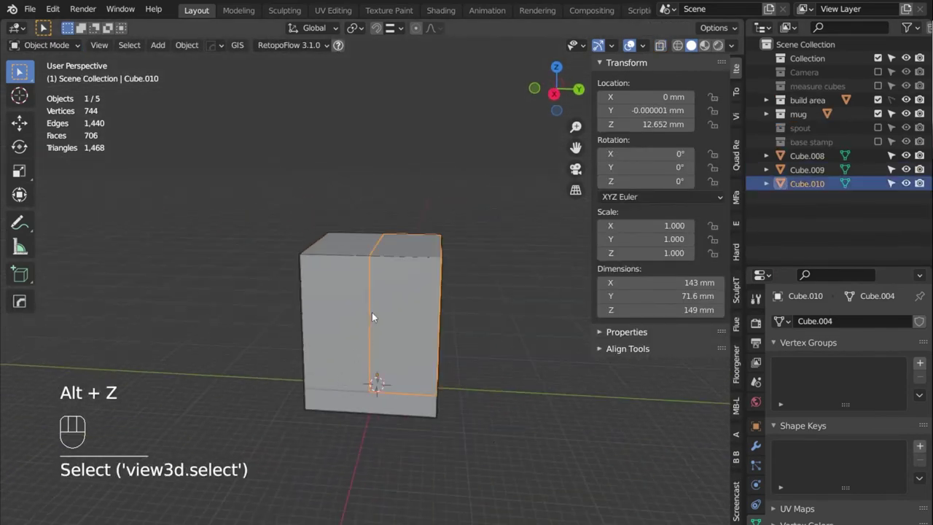
{"action": "left_click", "coordinate": [347, 325]}
{"action": "key", "text": "KP_3"}
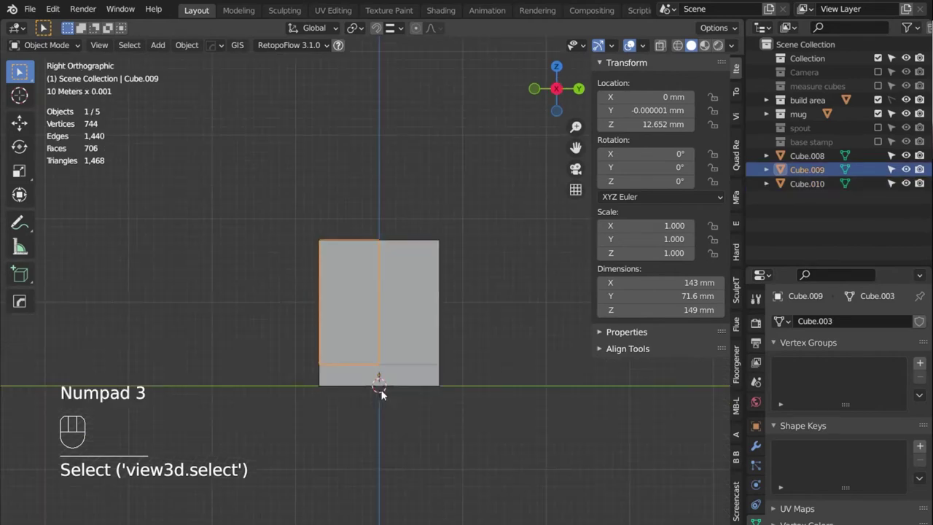
Move the bottom mold block into a new collection named "base mold piece".
{"action": "left_click", "coordinate": [410, 364]}
{"action": "left_click", "coordinate": [385, 427]}
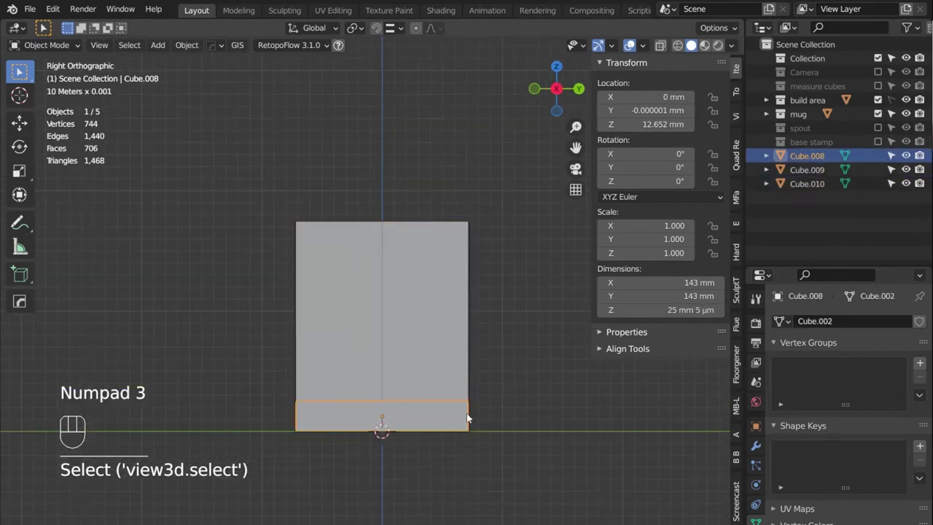
{"action": "middle_click_drag", "start_coordinate": [433, 393], "coordinate": [392, 369]}
{"action": "scroll", "coordinate": [510, 394], "scroll_direction": "down", "scroll_amount": 1}
{"action": "middle_click_drag", "start_coordinate": [510, 394], "coordinate": [571, 298]}
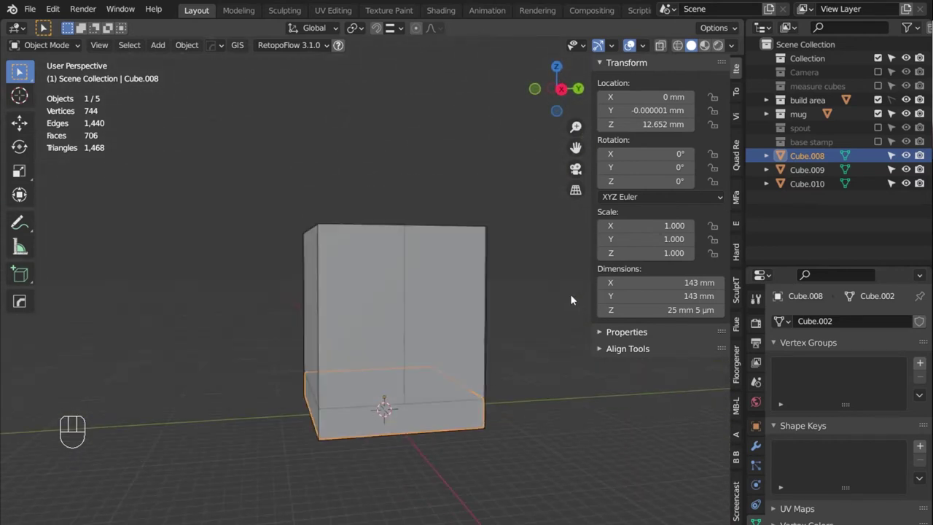
{"action": "key", "text": "m"}
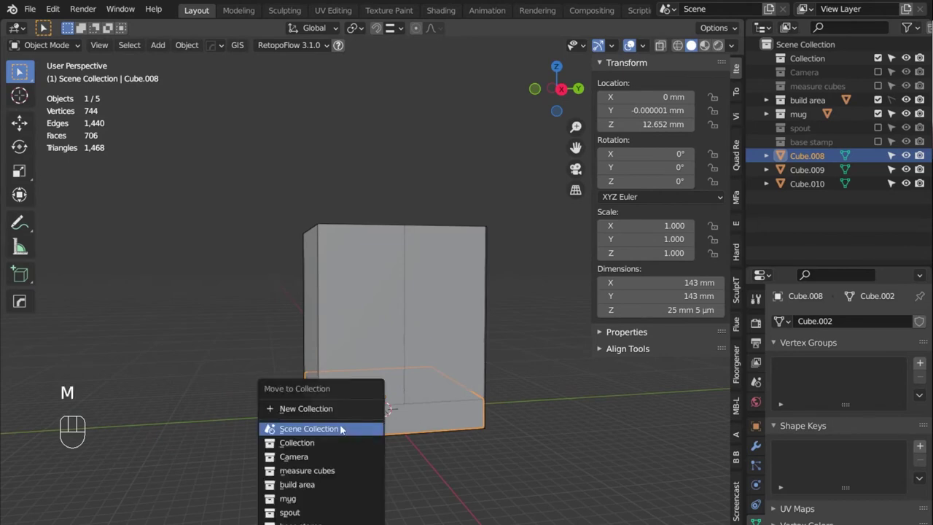
{"action": "left_click", "coordinate": [323, 408]}
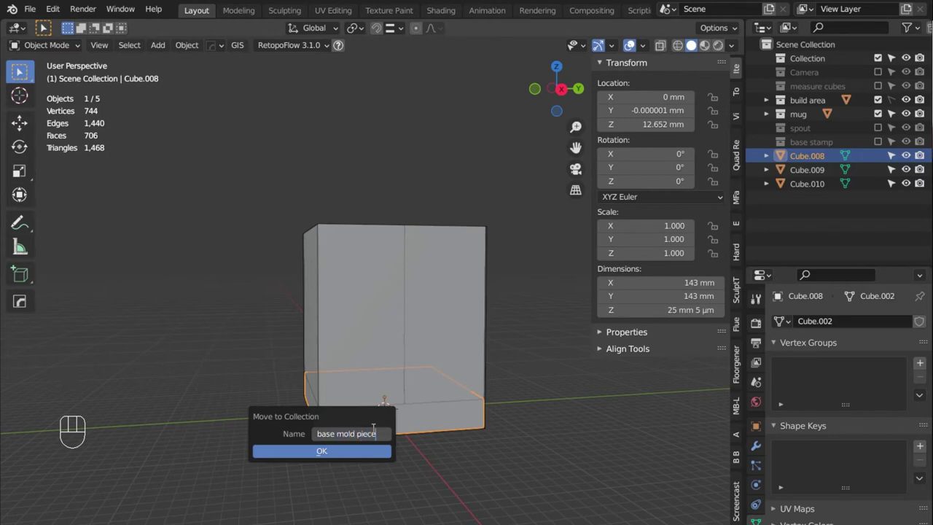
{"action": "key", "text": "Return"}
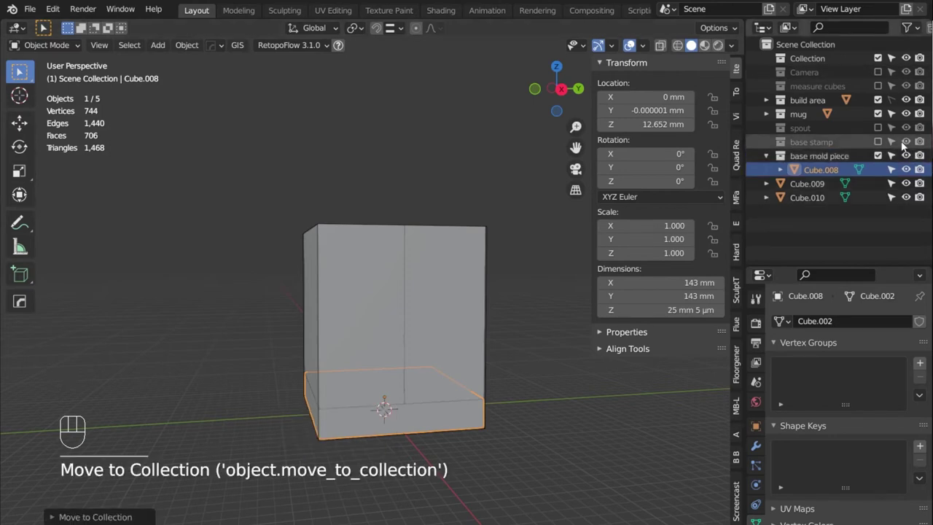
Exclude the base mold piece collection and move the front upper half into a new collection named "front mold piece".
{"action": "left_click", "coordinate": [877, 155]}
{"action": "left_click", "coordinate": [416, 338]}
{"action": "left_click", "coordinate": [354, 349]}
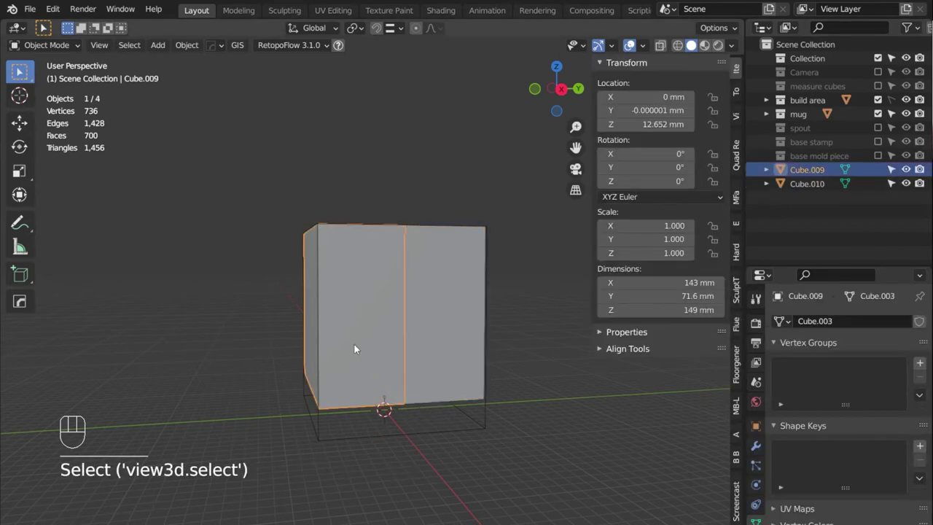
{"action": "key", "text": "m"}
{"action": "left_click", "coordinate": [374, 332]}
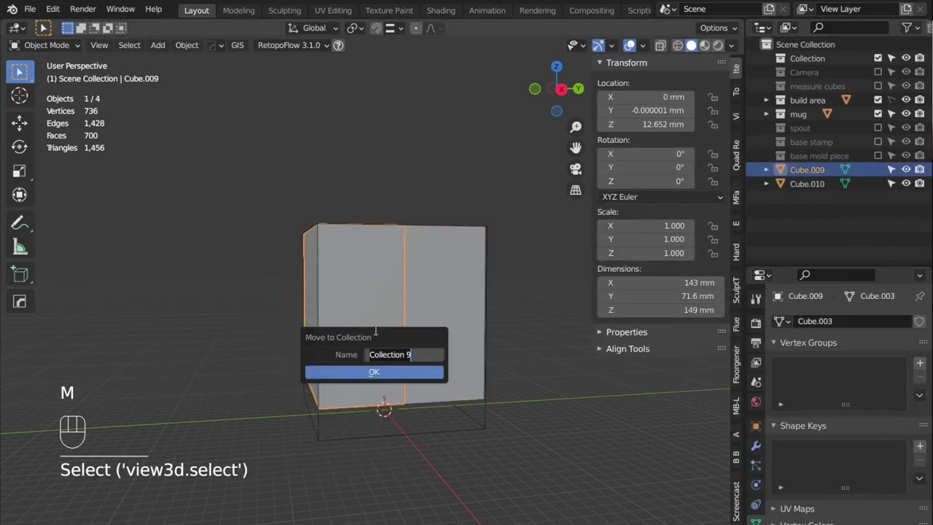
{"action": "key", "text": "BackSpace"}
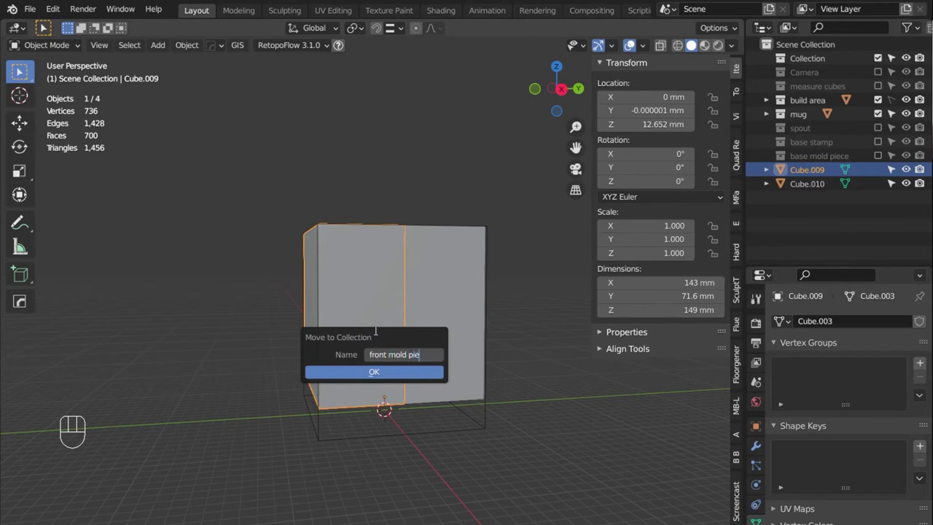
{"action": "type", "text": "front mold piece"}
{"action": "left_click", "coordinate": [389, 371]}
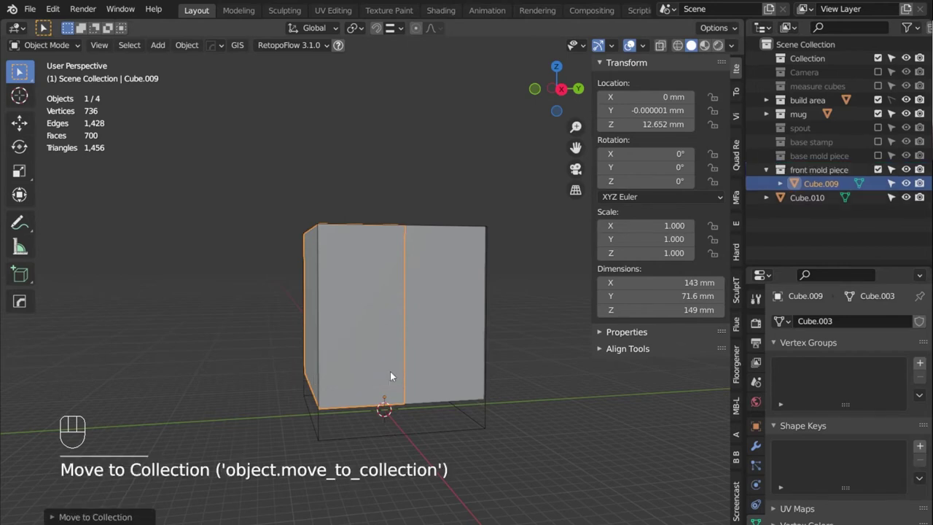
Exclude the front mold piece collection and move the remaining upper half into a new collection named "back mold piece".
{"action": "left_click", "coordinate": [877, 169]}
{"action": "left_click", "coordinate": [458, 308]}
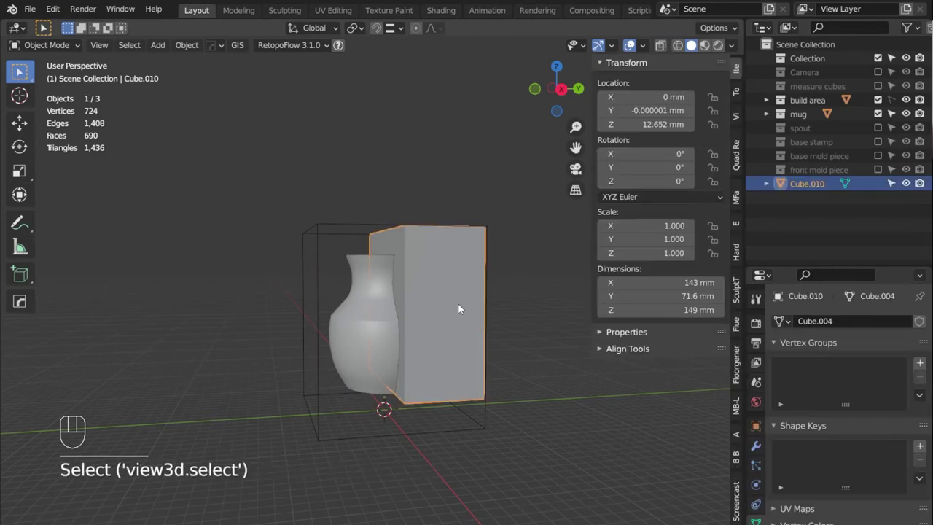
{"action": "key", "text": "m"}
{"action": "left_click", "coordinate": [458, 305]}
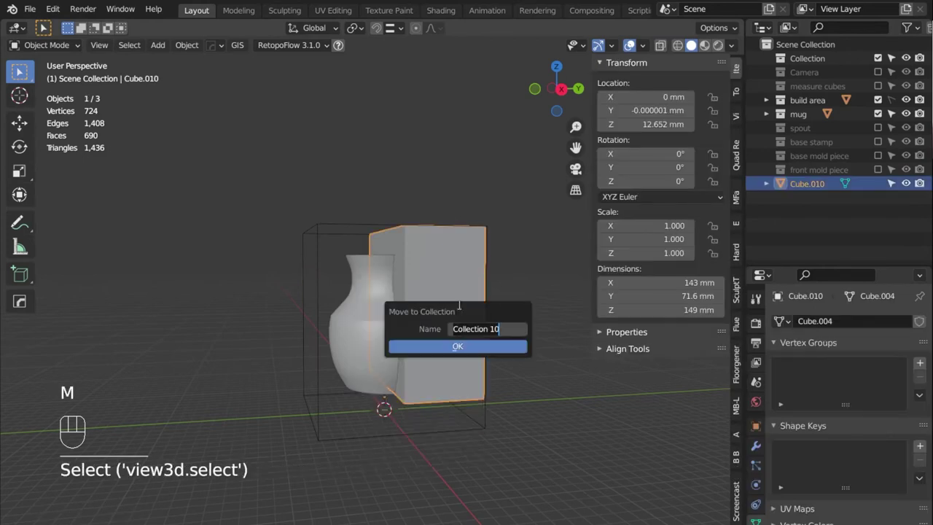
{"action": "type", "text": "backe"}
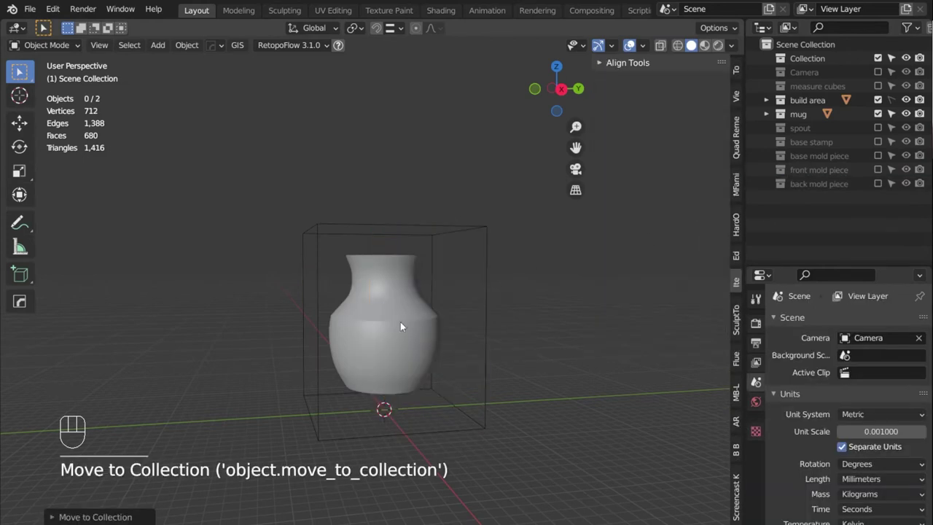
Exclude the mug collection, enable the base mold piece collection, and select its block with its modifier settings displayed.
{"action": "left_click", "coordinate": [400, 321]}
{"action": "middle_click_drag", "start_coordinate": [478, 286], "coordinate": [508, 269]}
{"action": "left_click", "coordinate": [876, 113]}
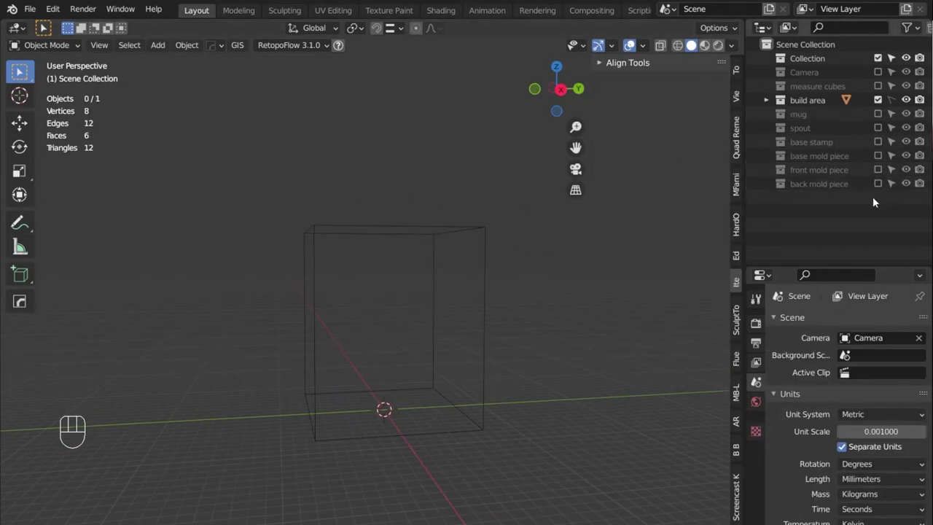
{"action": "left_click", "coordinate": [878, 155]}
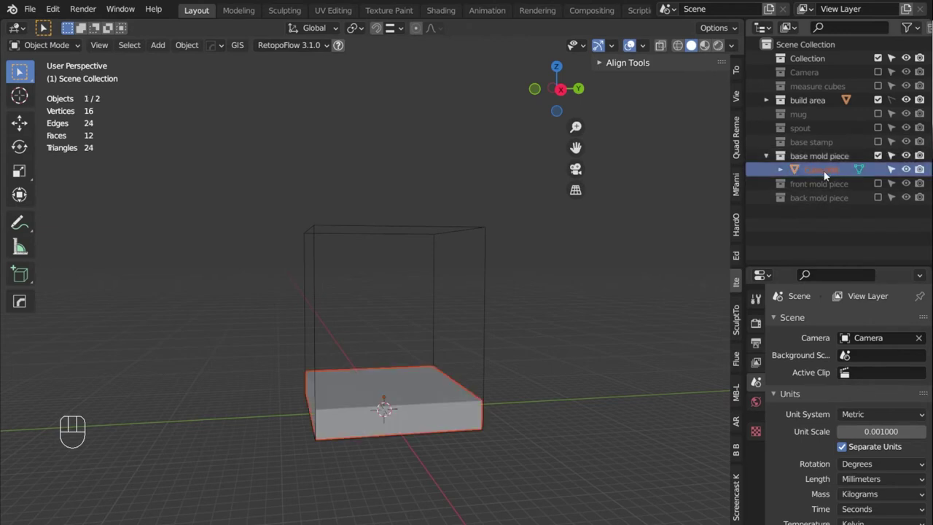
{"action": "left_click", "coordinate": [385, 375]}
{"action": "middle_click_drag", "start_coordinate": [385, 375], "coordinate": [810, 267]}
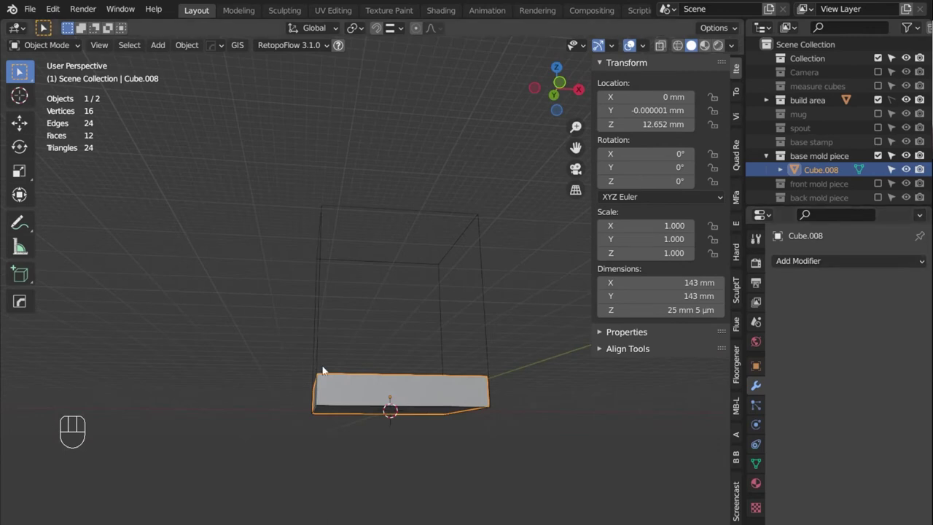
{"action": "middle_click_drag", "start_coordinate": [322, 371], "coordinate": [415, 453]}
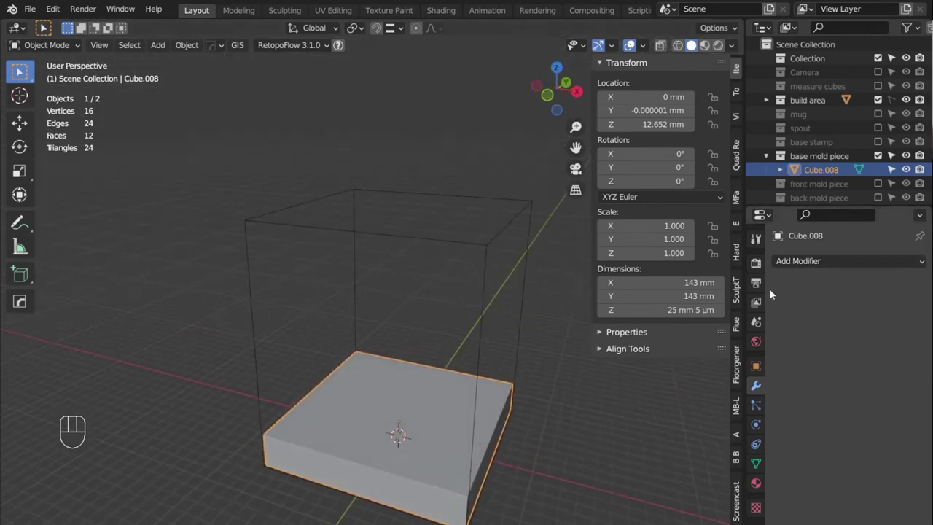
Briefly enable the base stamp collection to check where the stamp sits on the base block, leaving it excluded.
{"action": "left_click", "coordinate": [878, 141]}
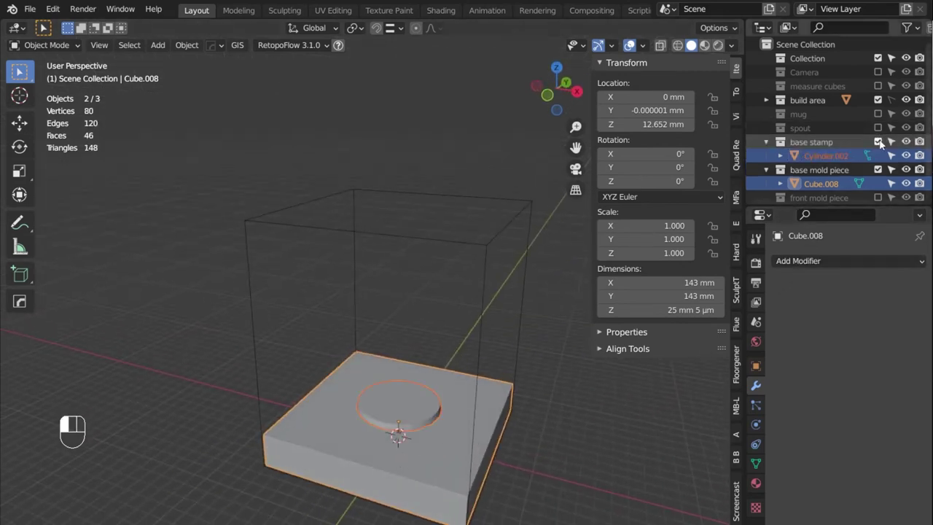
{"action": "left_click", "coordinate": [878, 141]}
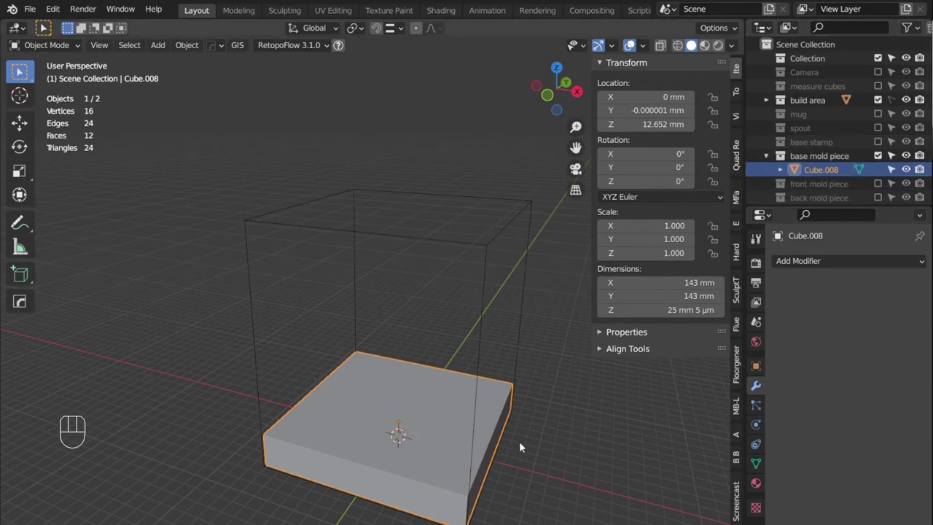
{"action": "scroll", "coordinate": [519, 441], "scroll_direction": "down", "scroll_amount": 2}
{"action": "middle_click_drag", "start_coordinate": [531, 365], "coordinate": [420, 397], "text": "shift"}
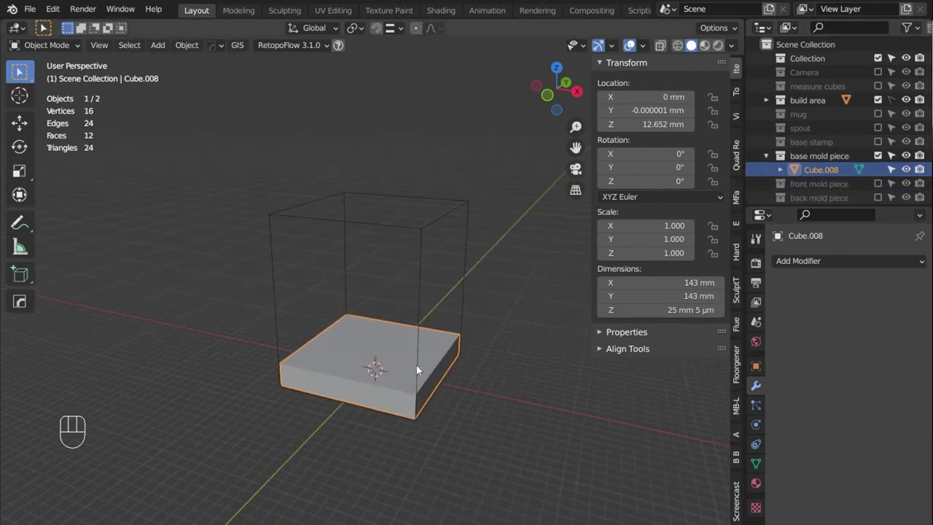
Add a Boolean modifier to the base block, set to Union with operand type Collection and the base stamp collection.
{"action": "left_click", "coordinate": [816, 262]}
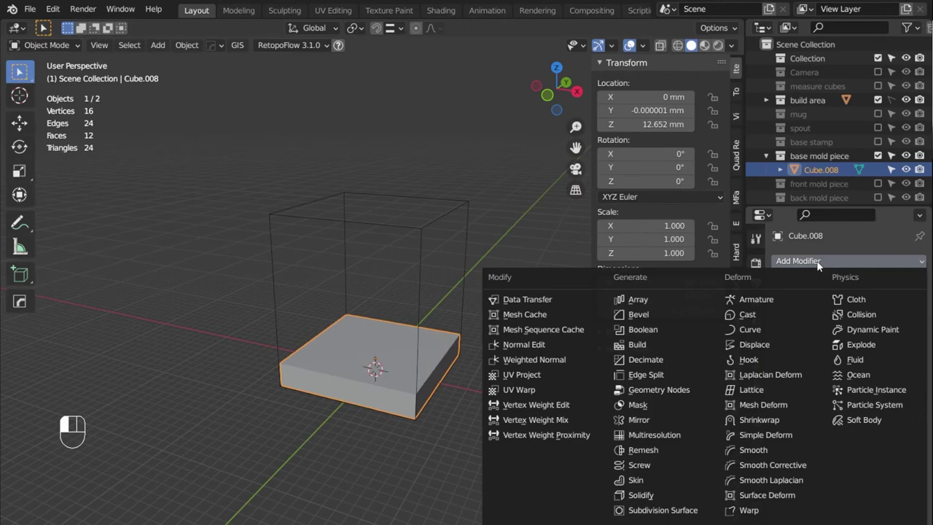
{"action": "left_click", "coordinate": [871, 244]}
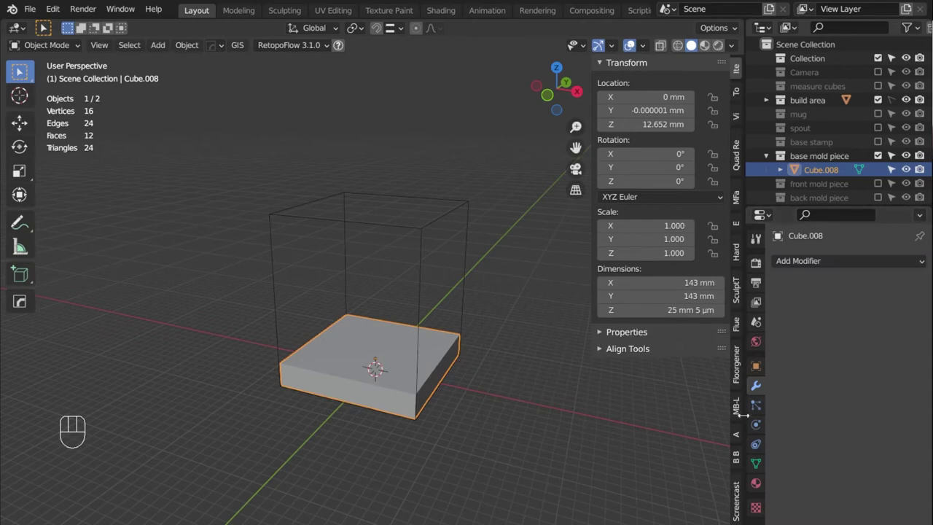
{"action": "left_click", "coordinate": [823, 261]}
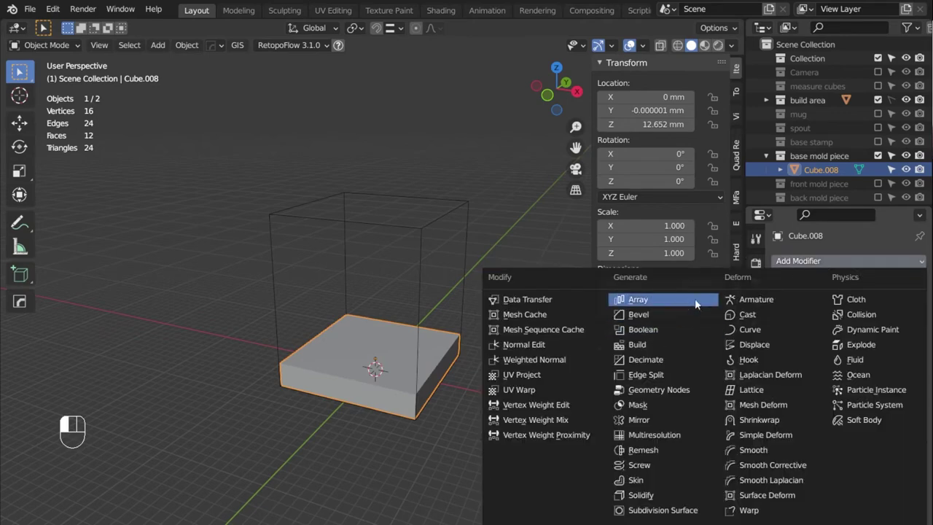
{"action": "left_click", "coordinate": [645, 330]}
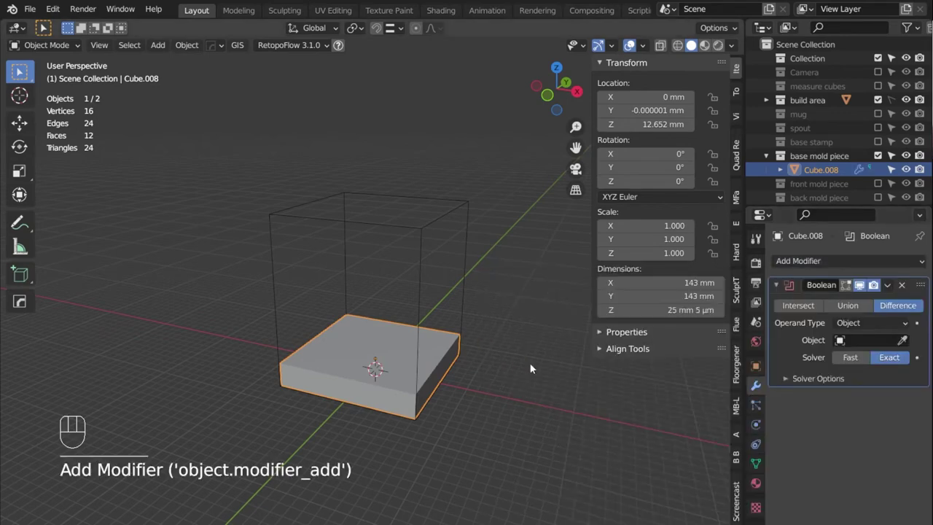
{"action": "left_click", "coordinate": [847, 305]}
{"action": "scroll", "coordinate": [466, 397], "scroll_direction": "up", "scroll_amount": 5}
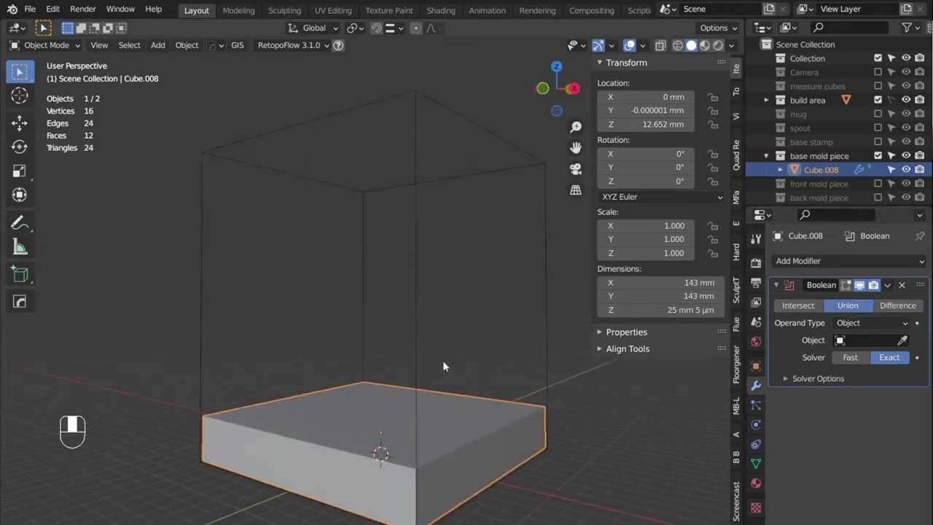
{"action": "left_click", "coordinate": [856, 325]}
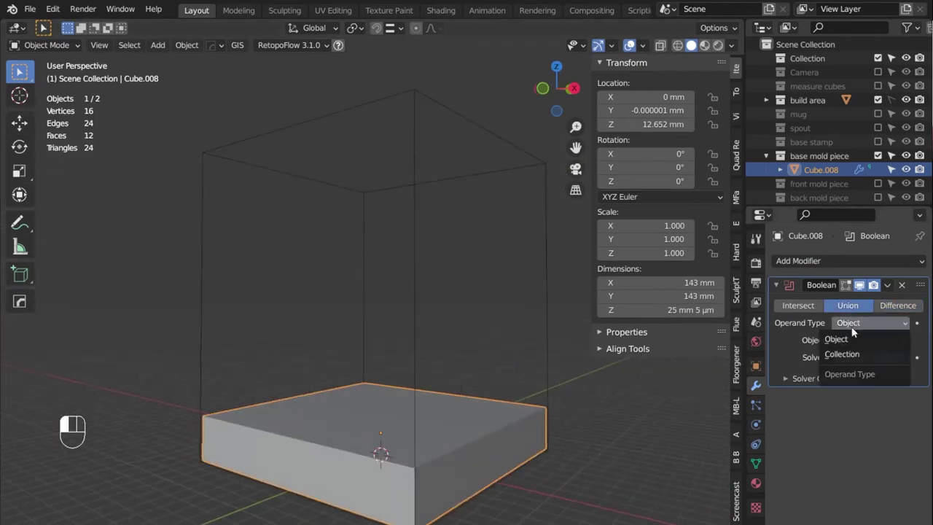
{"action": "left_click", "coordinate": [835, 355]}
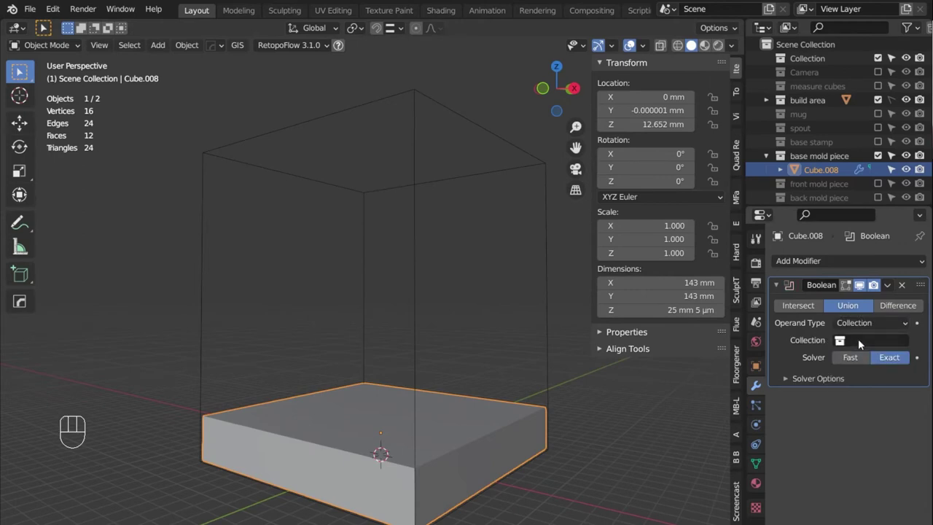
{"action": "left_click", "coordinate": [857, 339]}
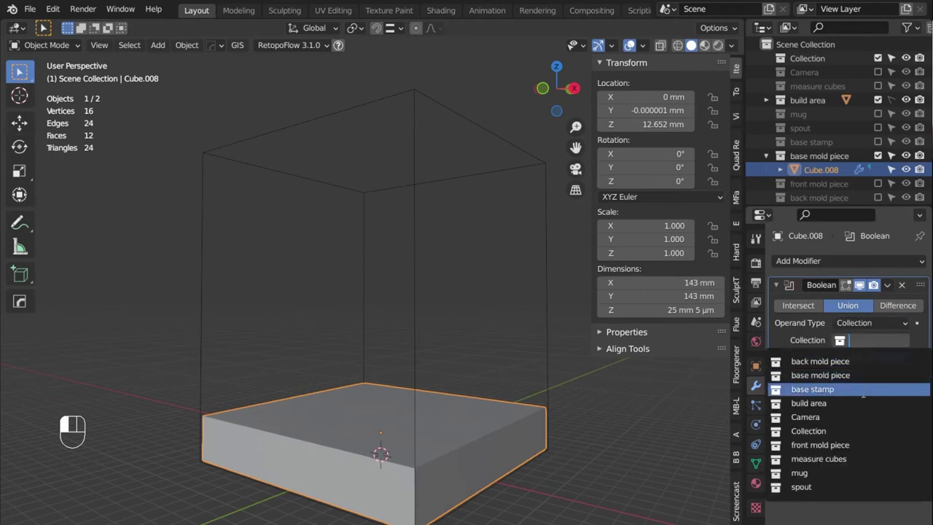
{"action": "left_click", "coordinate": [813, 388]}
Shade the base block smooth and enable Auto Smooth for its normals.
{"action": "mouse_move", "coordinate": [333, 446]}
{"action": "middle_mouse_down"}
{"action": "mouse_move", "coordinate": [416, 463]}
{"action": "mouse_move", "coordinate": [335, 445]}
{"action": "middle_mouse_up"}
{"action": "right_click", "coordinate": [335, 445]}
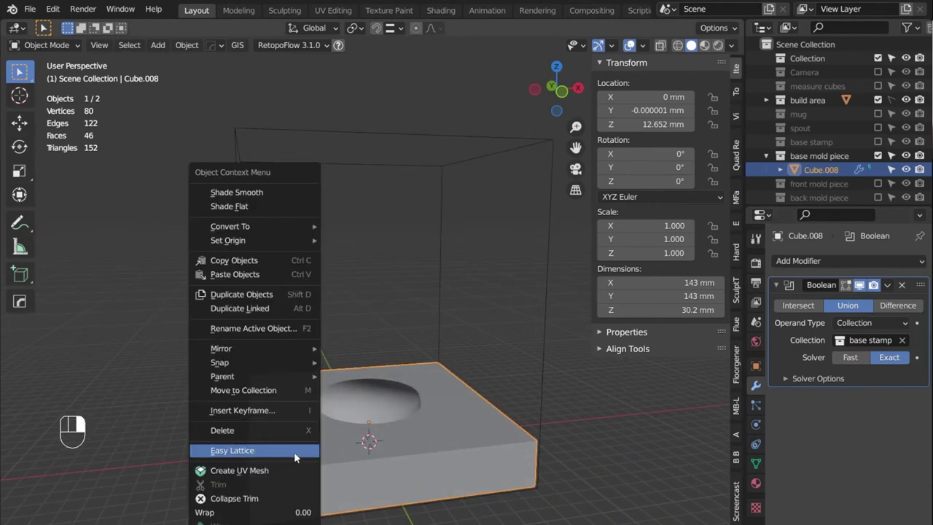
{"action": "left_click", "coordinate": [271, 192]}
{"action": "left_click", "coordinate": [755, 464]}
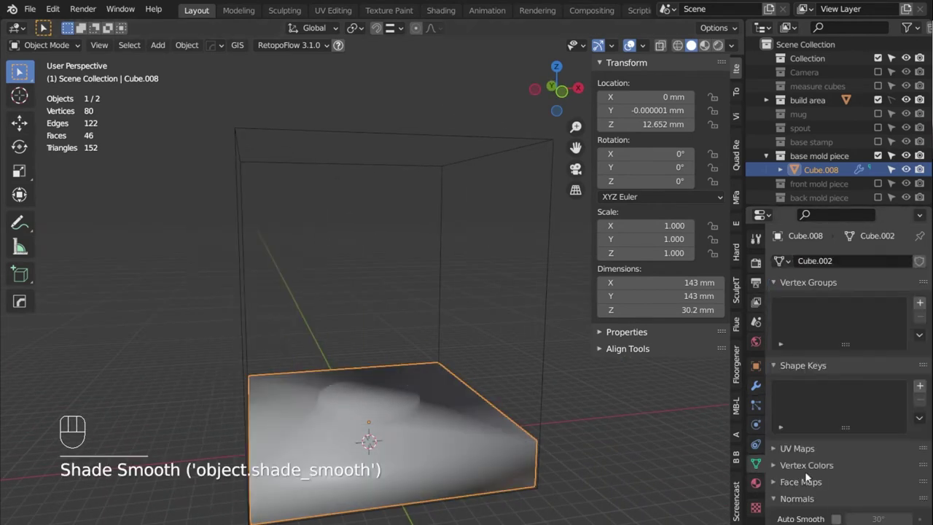
{"action": "left_click", "coordinate": [837, 519]}
{"action": "mouse_move", "coordinate": [455, 402]}
{"action": "middle_mouse_down"}
{"action": "mouse_move", "coordinate": [356, 352]}
{"action": "mouse_move", "coordinate": [316, 389]}
{"action": "mouse_move", "coordinate": [366, 411]}
{"action": "mouse_move", "coordinate": [468, 389]}
{"action": "mouse_move", "coordinate": [710, 375]}
{"action": "mouse_move", "coordinate": [102, 402]}
{"action": "mouse_move", "coordinate": [208, 388]}
{"action": "mouse_move", "coordinate": [693, 413]}
{"action": "mouse_move", "coordinate": [663, 419]}
{"action": "middle_mouse_up"}
{"action": "middle_click_drag", "start_coordinate": [332, 463], "coordinate": [500, 499]}
{"action": "middle_click_drag", "start_coordinate": [400, 401], "coordinate": [351, 362]}
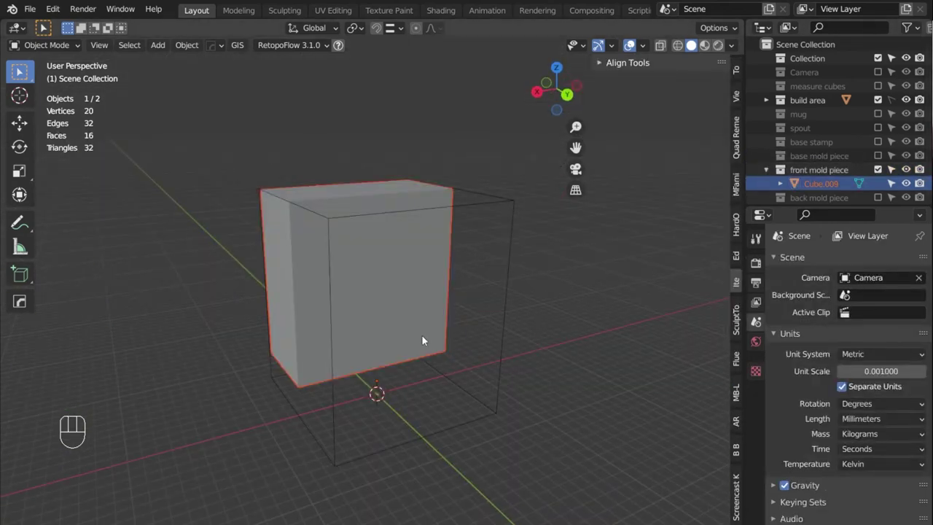
Add a Boolean Difference modifier to the front mold half, using the mug collection as operand and the Exact solver.
{"action": "middle_click_drag", "start_coordinate": [421, 341], "coordinate": [441, 378]}
{"action": "left_click", "coordinate": [416, 365]}
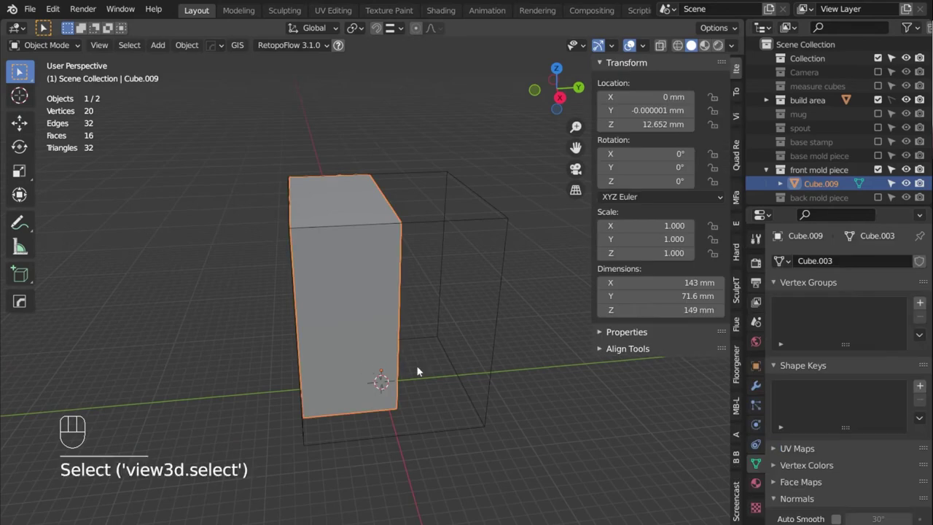
{"action": "left_click", "coordinate": [754, 386]}
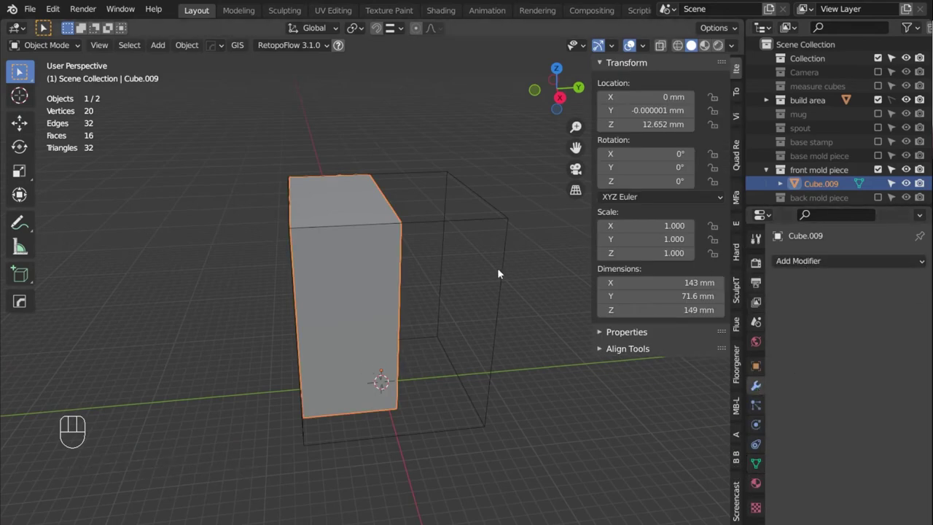
{"action": "middle_click_drag", "start_coordinate": [497, 268], "coordinate": [397, 342]}
{"action": "left_click", "coordinate": [804, 263]}
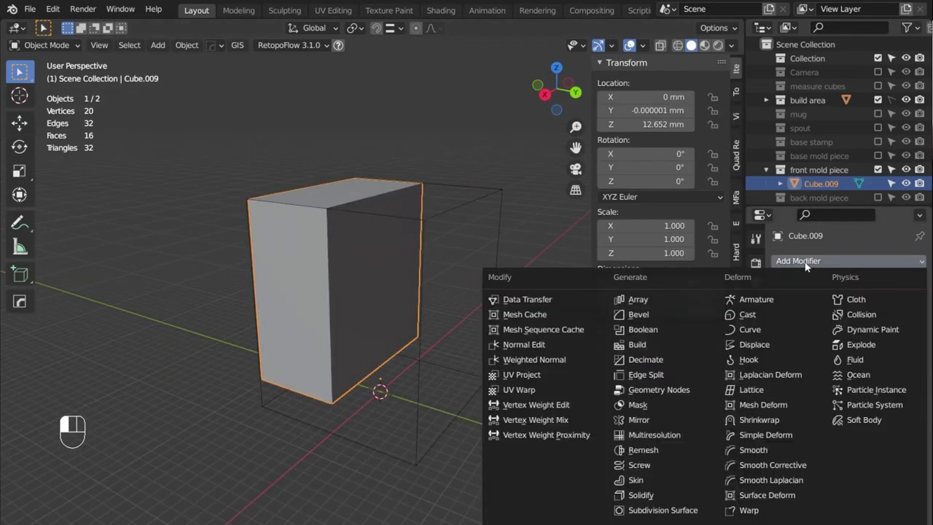
{"action": "left_click", "coordinate": [644, 329]}
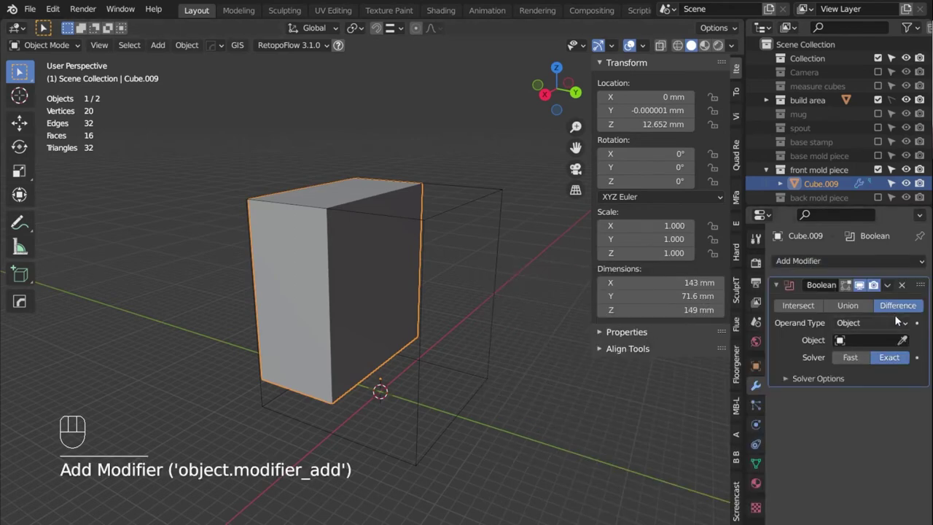
{"action": "left_click", "coordinate": [864, 324]}
{"action": "left_click", "coordinate": [838, 353]}
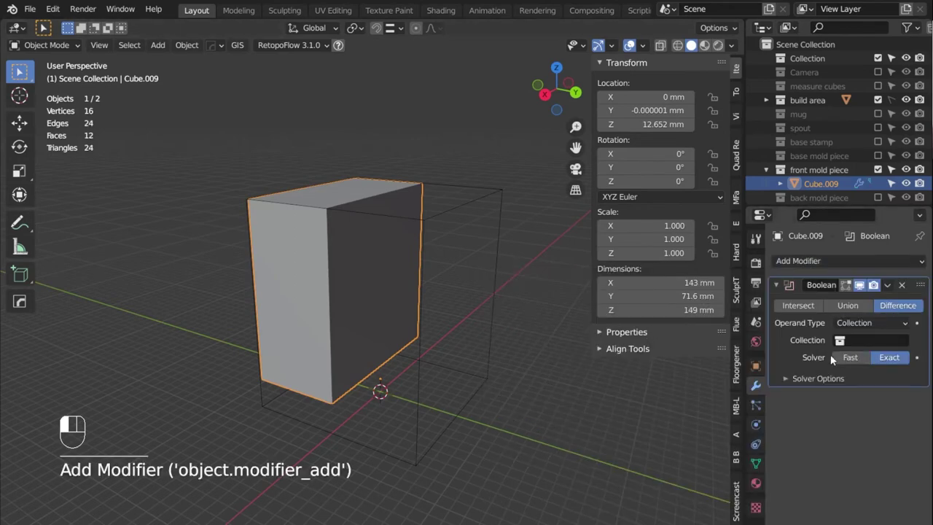
{"action": "left_click", "coordinate": [863, 341]}
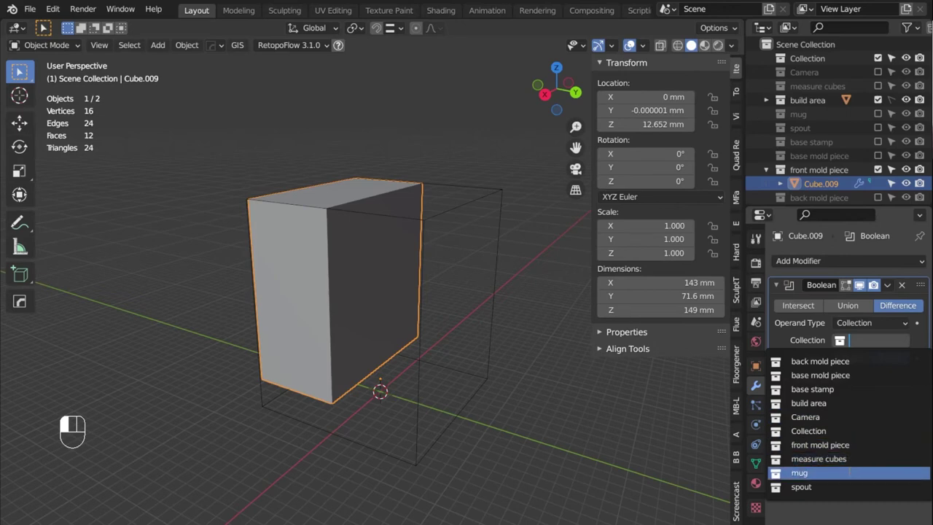
{"action": "left_click", "coordinate": [809, 472]}
{"action": "middle_click_drag", "start_coordinate": [466, 357], "coordinate": [605, 345]}
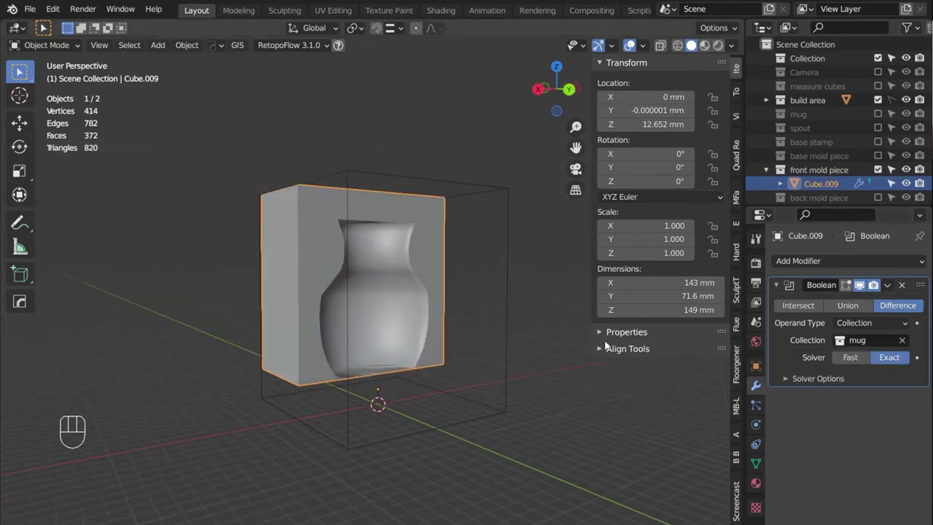
{"action": "left_click", "coordinate": [850, 357]}
{"action": "left_click", "coordinate": [894, 360]}
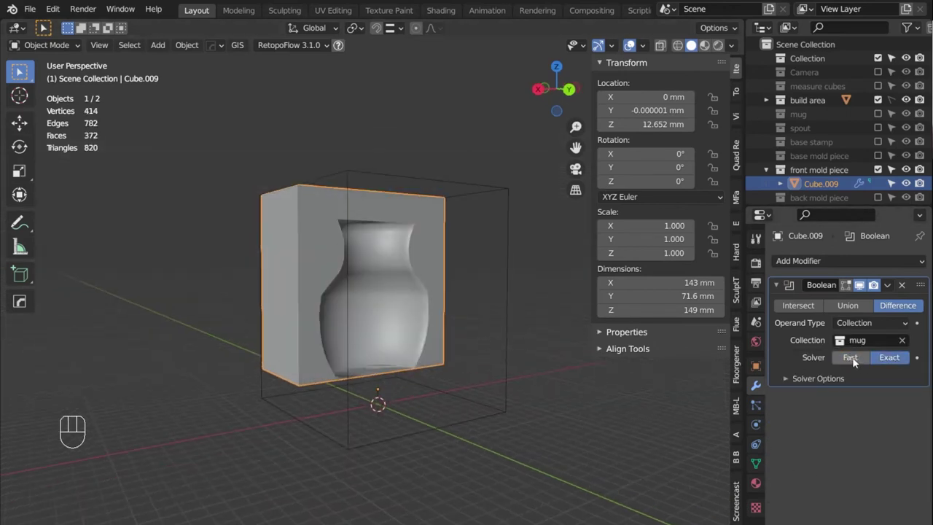
{"action": "middle_click_drag", "start_coordinate": [496, 382], "coordinate": [723, 336]}
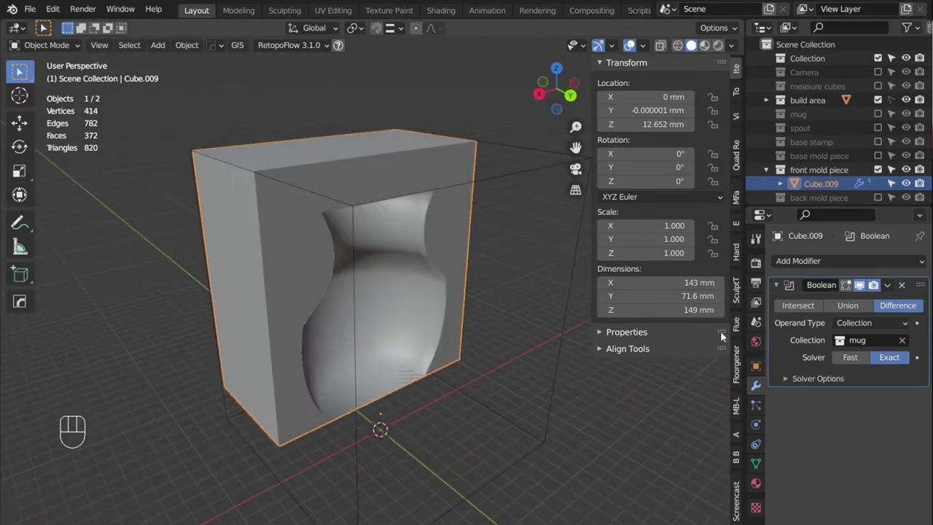
Try a Remesh modifier on top of the front mold half's Boolean, and remove it.
{"action": "left_click", "coordinate": [817, 260]}
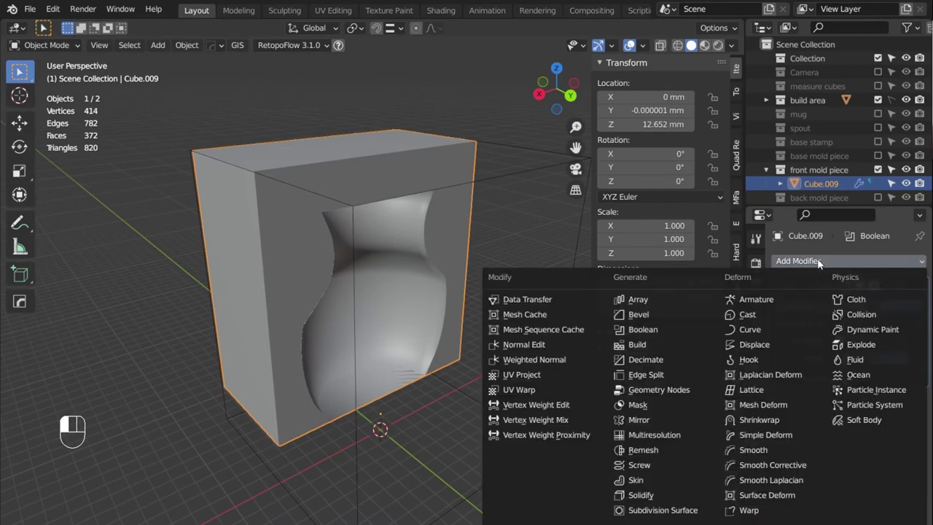
{"action": "left_click", "coordinate": [641, 451]}
{"action": "middle_click_drag", "start_coordinate": [627, 444], "coordinate": [474, 379]}
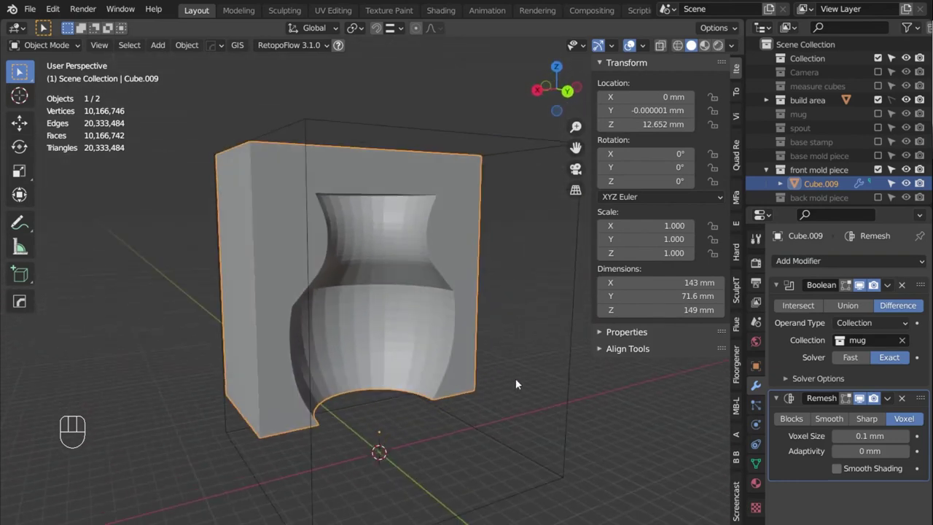
{"action": "left_click", "coordinate": [902, 398]}
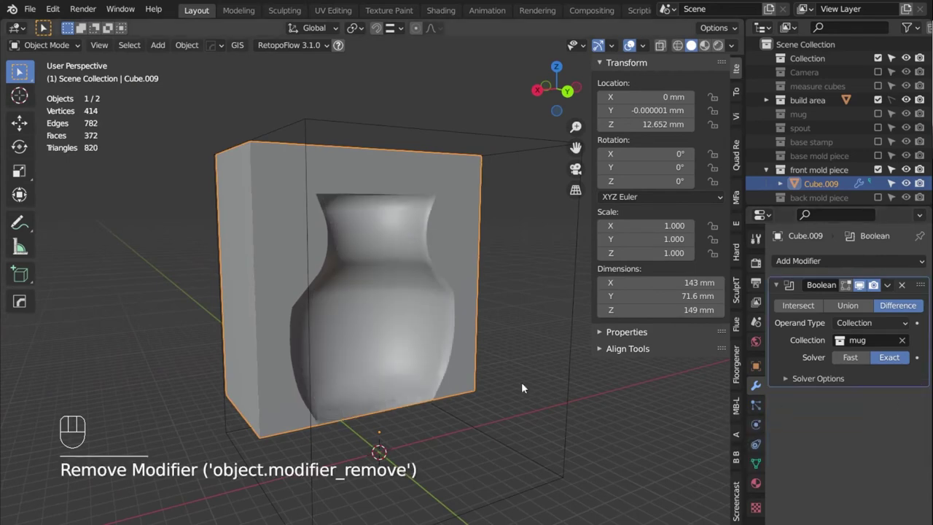
Add a second Boolean Difference modifier to the front mold half, with operand type Collection and the spout collection.
{"action": "middle_click_drag", "start_coordinate": [521, 381], "coordinate": [371, 405]}
{"action": "left_click", "coordinate": [848, 260]}
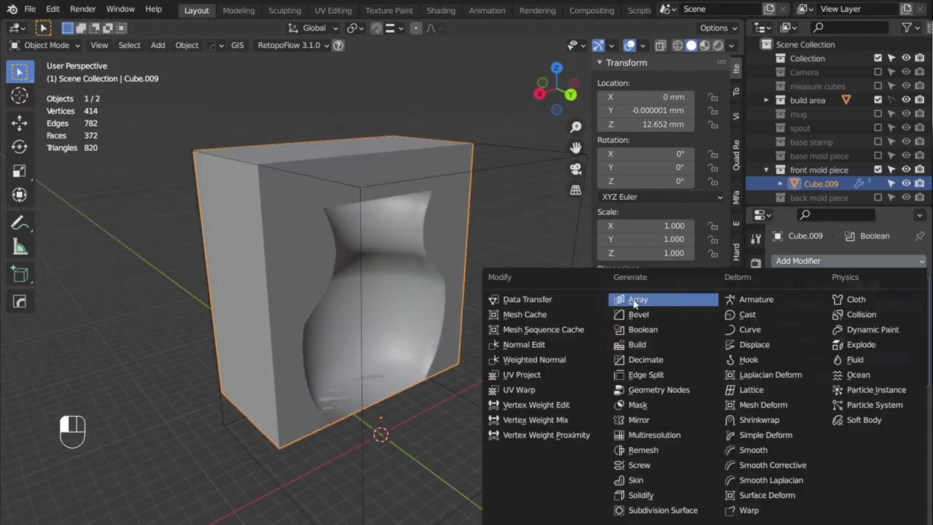
{"action": "left_click", "coordinate": [654, 329]}
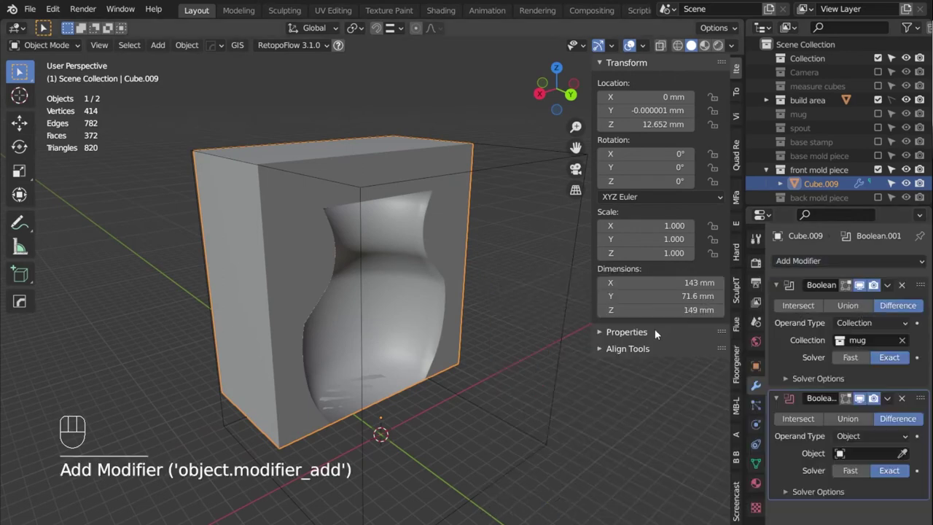
{"action": "left_click", "coordinate": [890, 436]}
{"action": "left_click", "coordinate": [862, 466]}
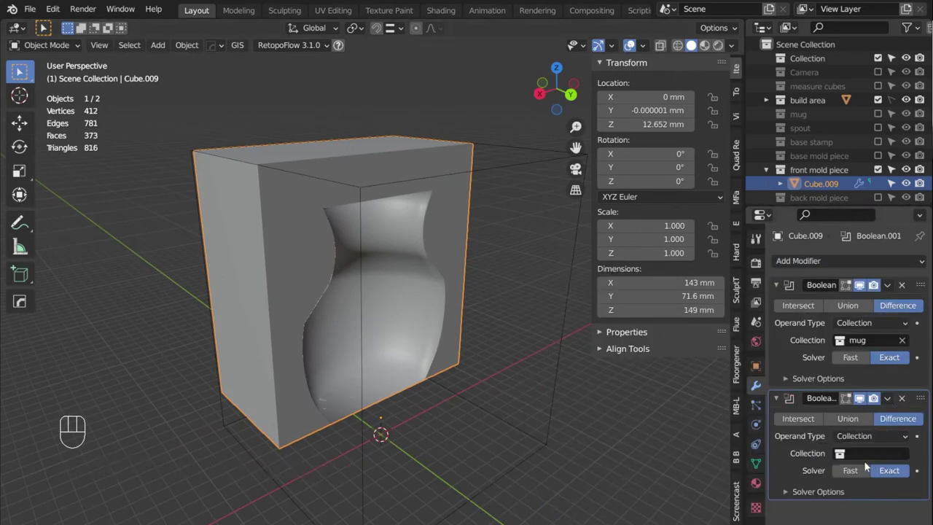
{"action": "left_click", "coordinate": [874, 454]}
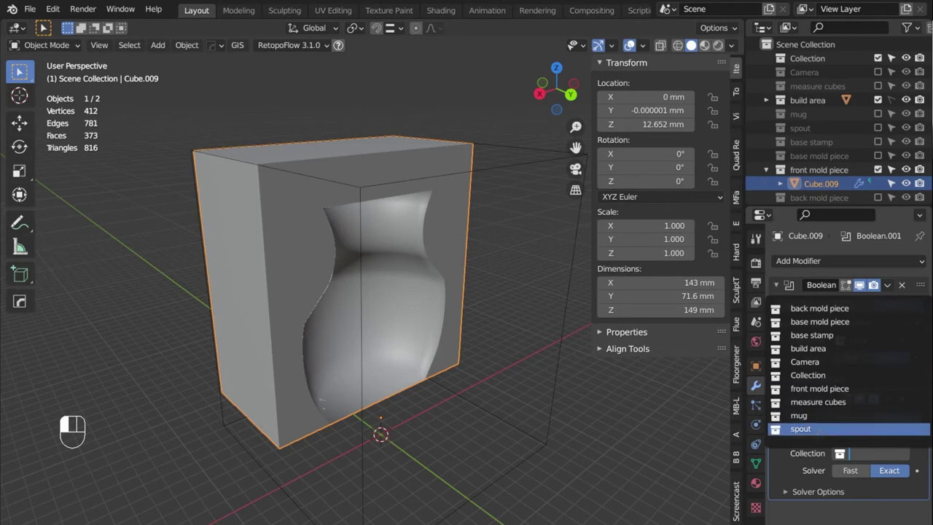
{"action": "left_click", "coordinate": [815, 429]}
{"action": "middle_click_drag", "start_coordinate": [511, 377], "coordinate": [448, 360]}
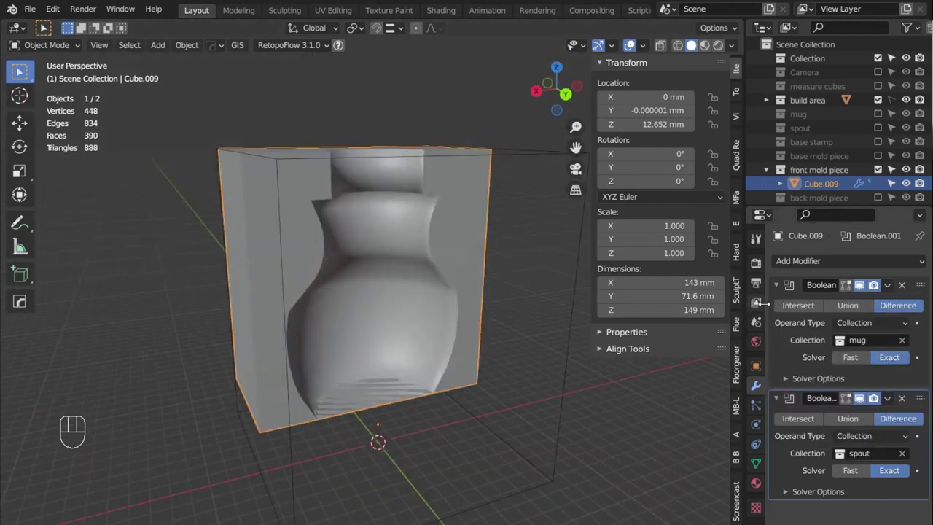
Include the mug collection, move the vase's bottom face down about 0.15 mm along global Z, and exclude the collection again.
{"action": "left_click", "coordinate": [877, 113]}
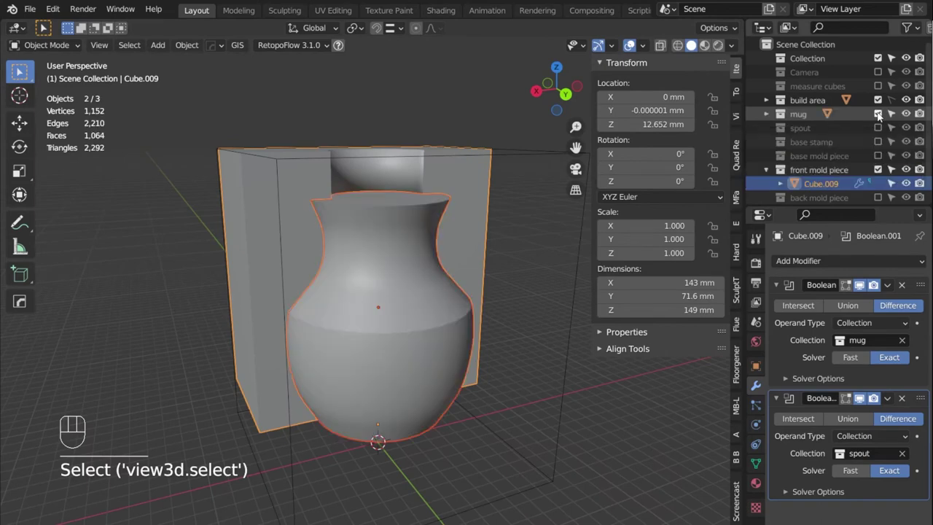
{"action": "left_click", "coordinate": [422, 421]}
{"action": "middle_click_drag", "start_coordinate": [423, 421], "coordinate": [424, 364]}
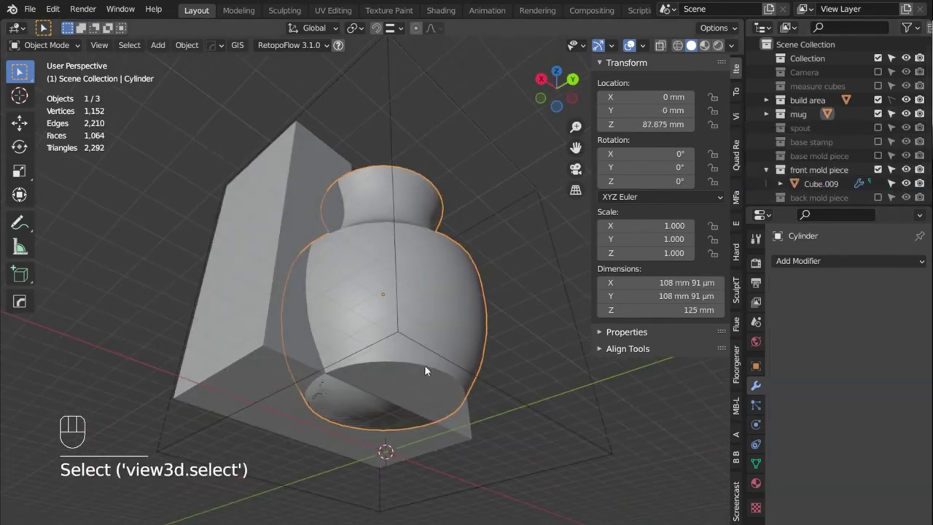
{"action": "key", "text": "Tab"}
{"action": "left_click", "coordinate": [396, 384]}
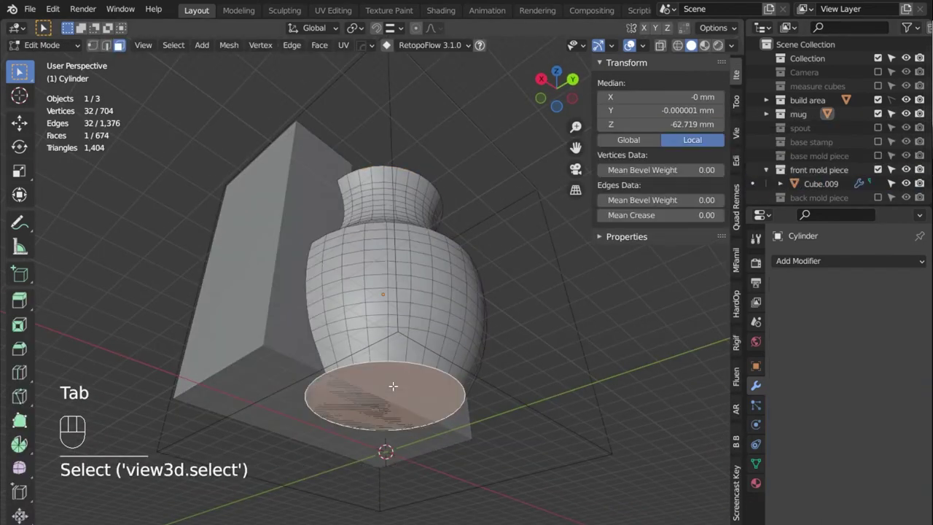
{"action": "key", "text": "g"}
{"action": "key", "text": "z"}
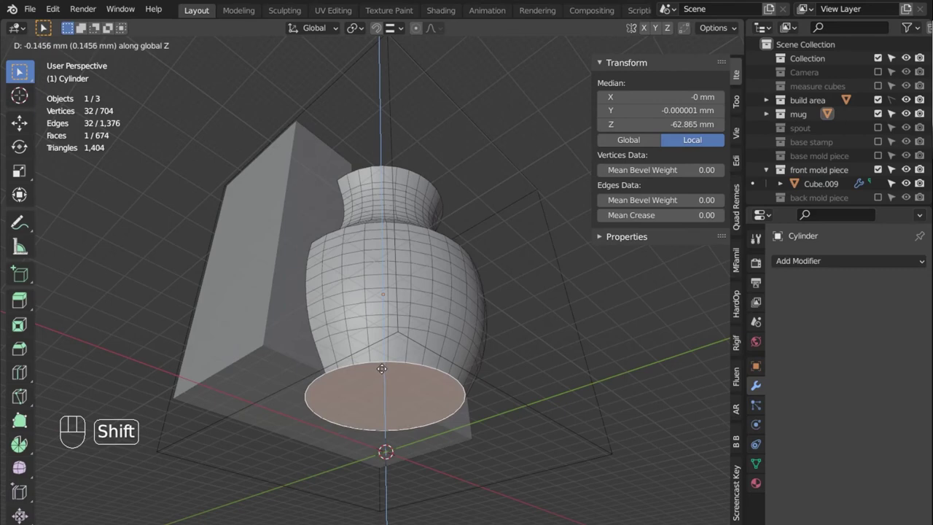
{"action": "left_click", "coordinate": [382, 370]}
{"action": "key", "text": "Tab"}
{"action": "middle_click_drag", "start_coordinate": [388, 371], "coordinate": [332, 451]}
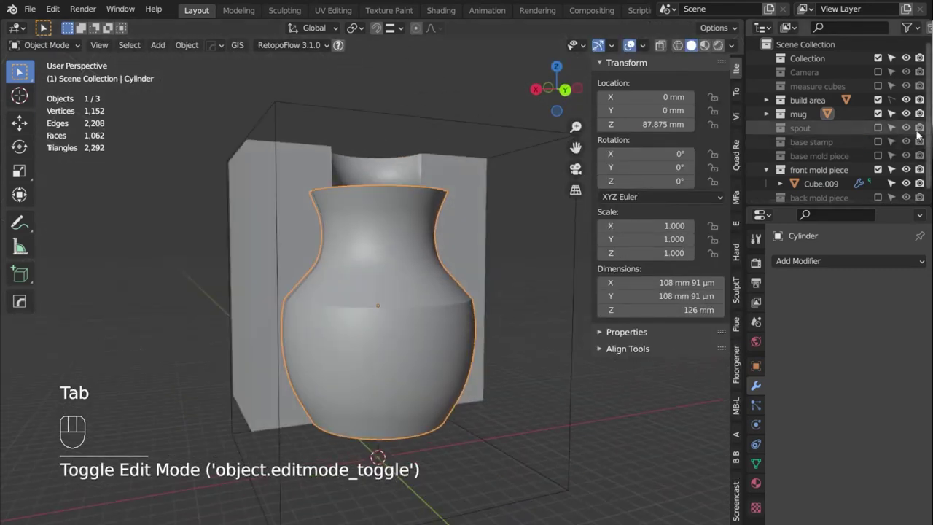
{"action": "left_click", "coordinate": [877, 115]}
Examine the front mold half's cavity and its fit around the base stamp, briefly including the base mold piece collection.
{"action": "middle_click_drag", "start_coordinate": [456, 343], "coordinate": [457, 370]}
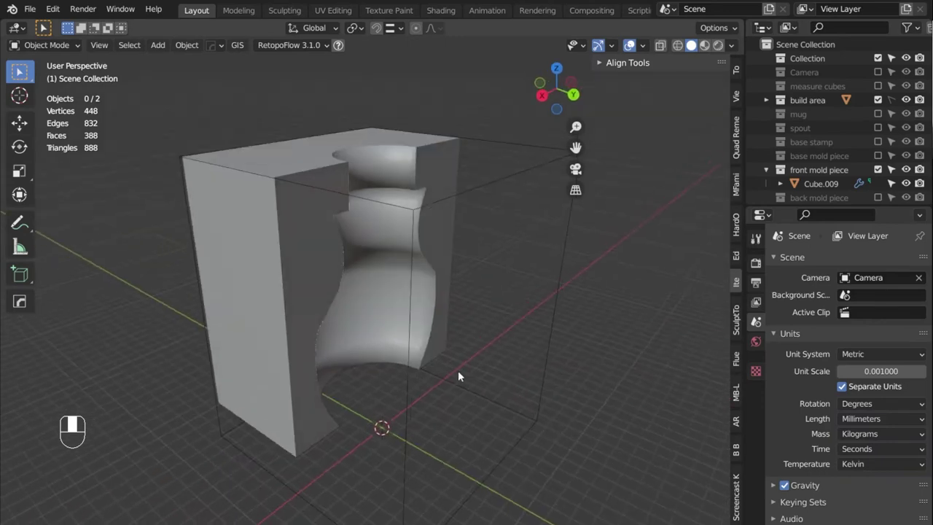
{"action": "left_click", "coordinate": [400, 315]}
{"action": "middle_click_drag", "start_coordinate": [398, 314], "coordinate": [443, 392]}
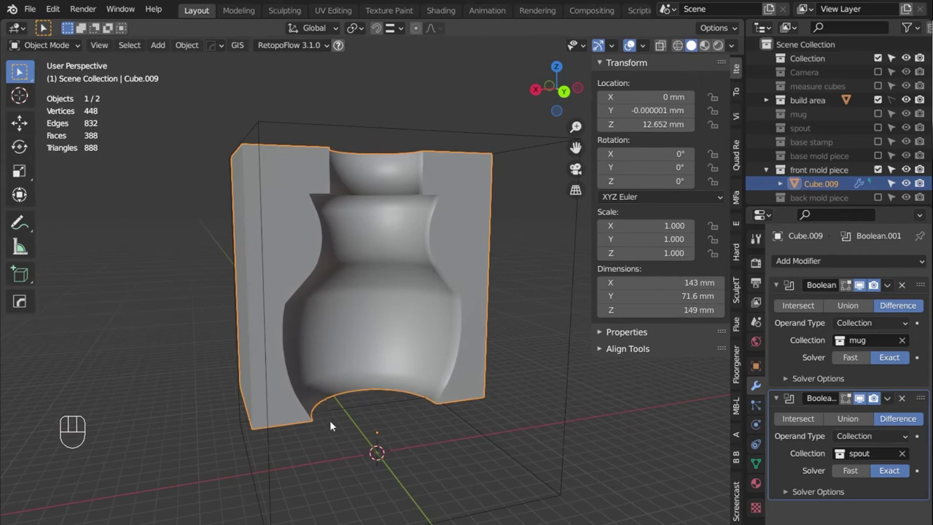
{"action": "middle_click_drag", "start_coordinate": [399, 406], "coordinate": [481, 349]}
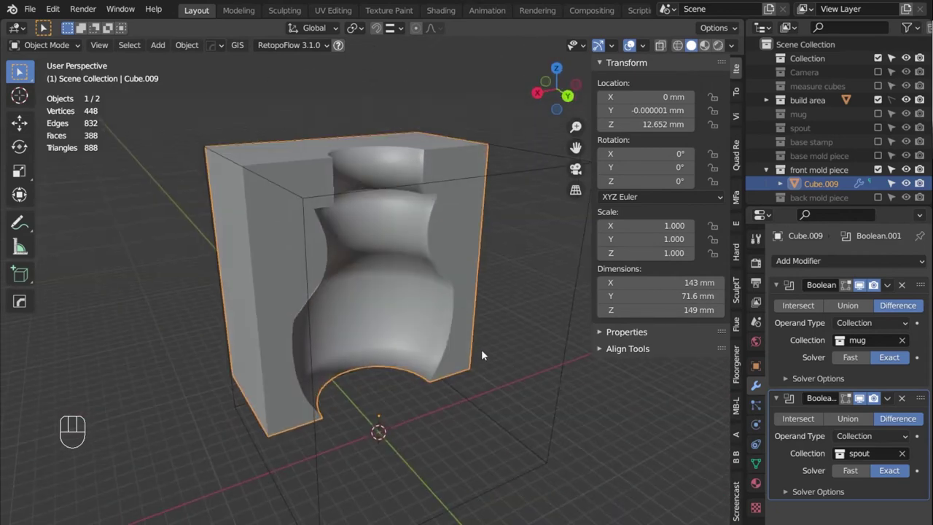
{"action": "middle_click_drag", "start_coordinate": [372, 248], "coordinate": [284, 251]}
{"action": "middle_click_drag", "start_coordinate": [345, 187], "coordinate": [412, 237]}
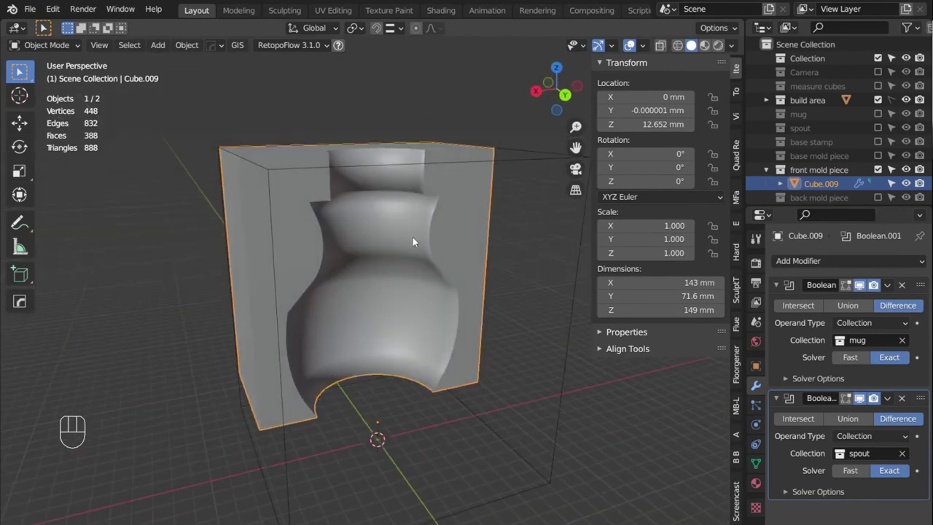
{"action": "left_click", "coordinate": [878, 155]}
{"action": "middle_click_drag", "start_coordinate": [408, 342], "coordinate": [391, 393]}
{"action": "left_click", "coordinate": [524, 427]}
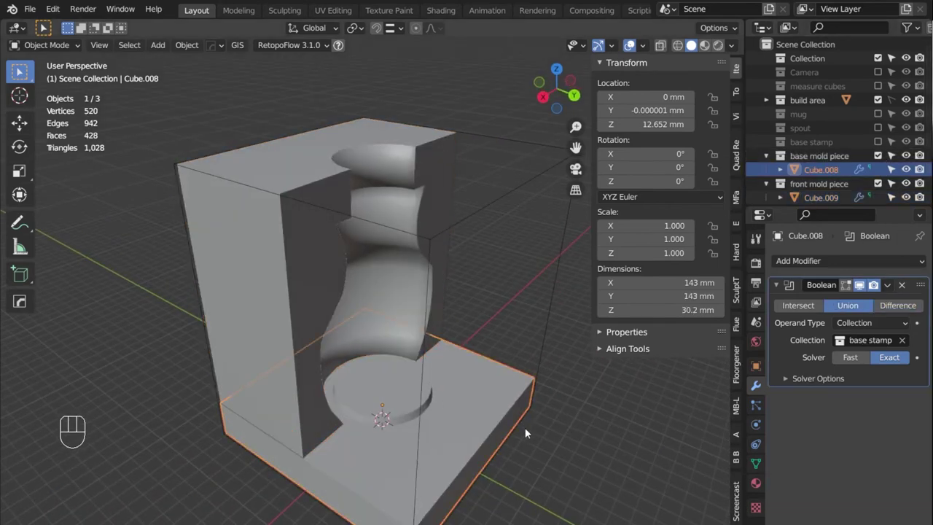
{"action": "scroll", "coordinate": [367, 422], "scroll_direction": "up", "scroll_amount": 3}
{"action": "middle_click_drag", "start_coordinate": [367, 422], "coordinate": [325, 339], "text": "shift"}
{"action": "scroll", "coordinate": [459, 328], "scroll_direction": "down", "scroll_amount": 5}
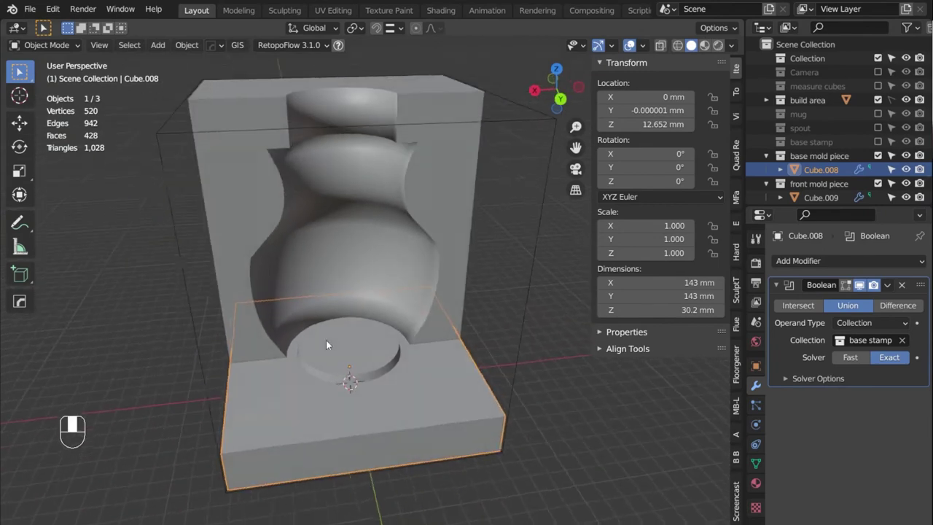
{"action": "left_click", "coordinate": [878, 156]}
Select the front mold half, enlarge the outliner area, and collapse the two Boolean modifiers.
{"action": "left_click", "coordinate": [234, 204]}
{"action": "middle_click_drag", "start_coordinate": [234, 204], "coordinate": [321, 207]}
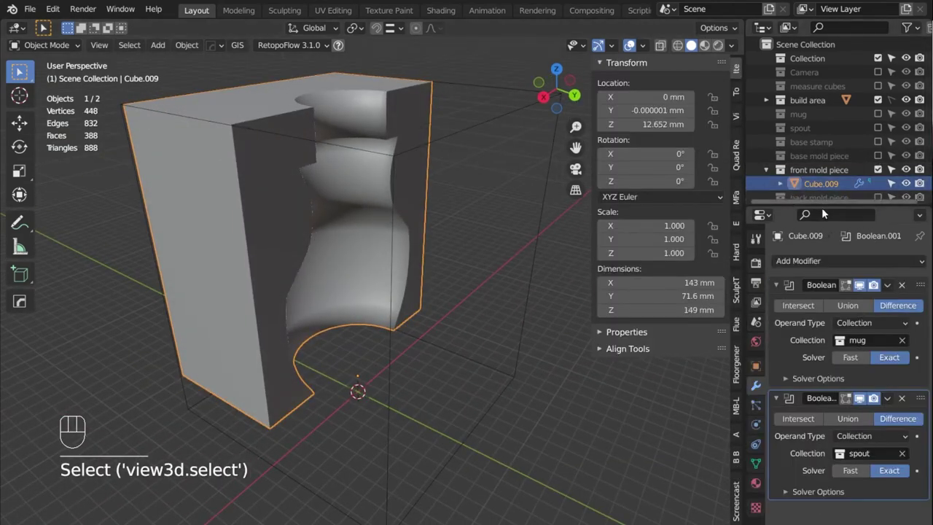
{"action": "mouse_move", "coordinate": [818, 206]}
{"action": "left_mouse_down"}
{"action": "mouse_move", "coordinate": [819, 344]}
{"action": "mouse_move", "coordinate": [827, 221]}
{"action": "left_mouse_up"}
{"action": "left_click", "coordinate": [776, 300]}
{"action": "left_click", "coordinate": [776, 320]}
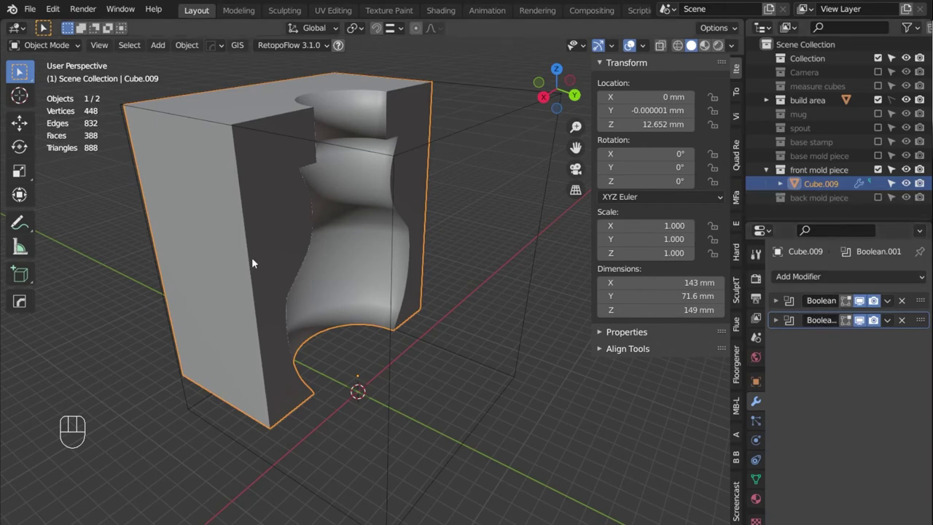
Include the back mold piece collection and copy the front mold half's modifiers to the back half.
{"action": "left_click", "coordinate": [877, 197]}
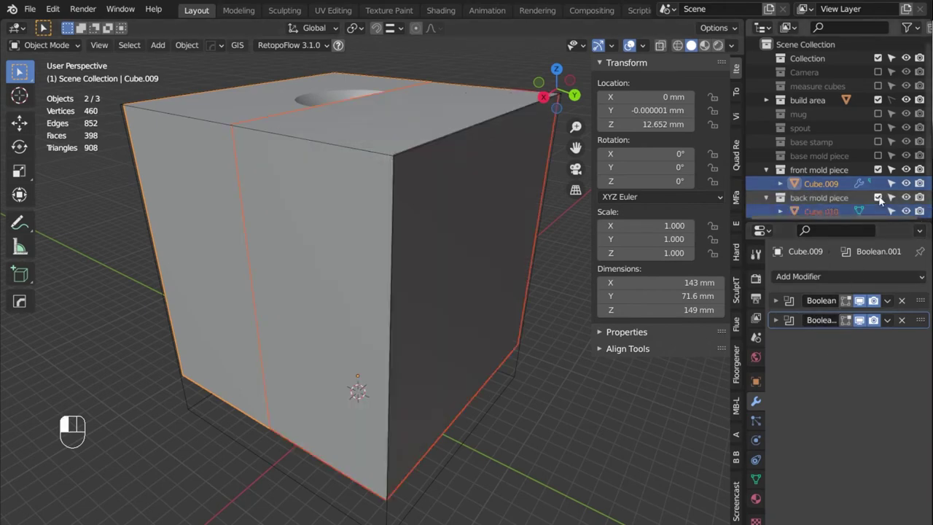
{"action": "left_click", "coordinate": [329, 223]}
{"action": "middle_click_drag", "start_coordinate": [328, 223], "coordinate": [300, 263]}
{"action": "left_click", "coordinate": [230, 177], "text": "shift"}
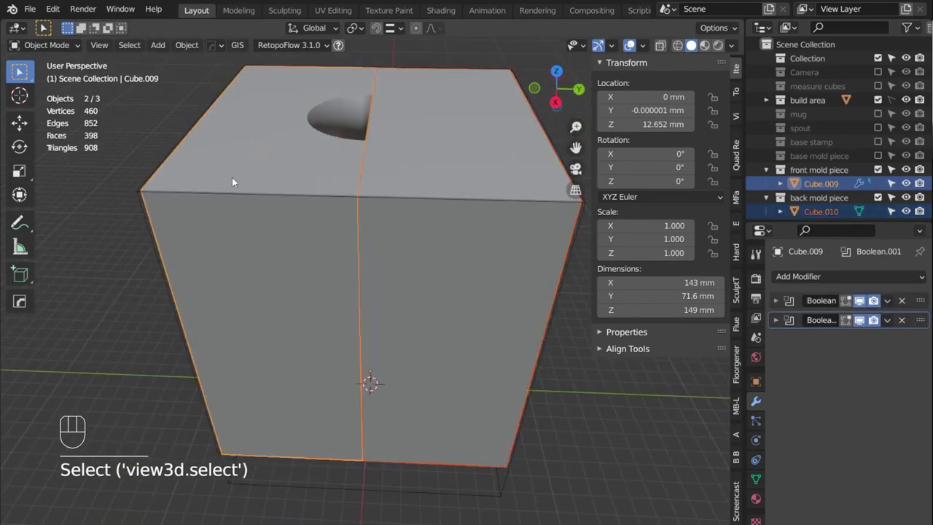
{"action": "key", "text": "ctrl+l"}
{"action": "mouse_move", "coordinate": [234, 180]}
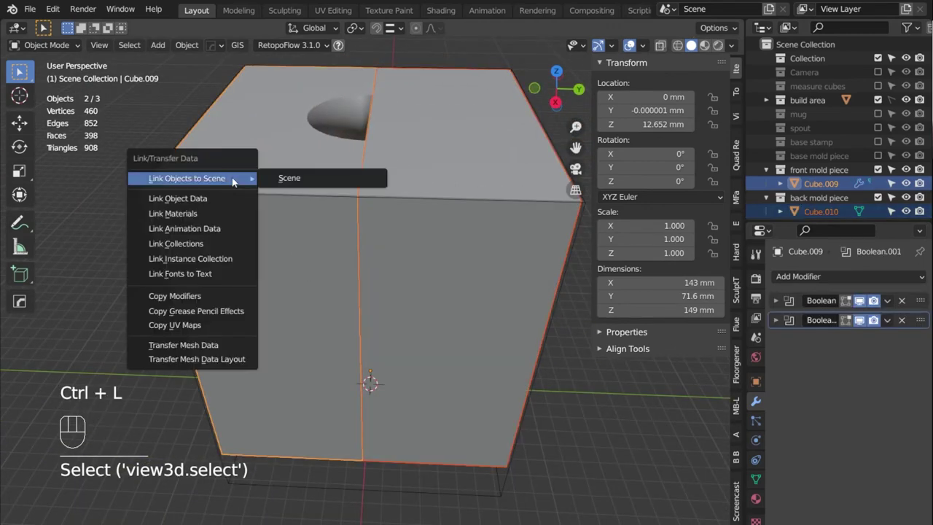
{"action": "left_click", "coordinate": [200, 296]}
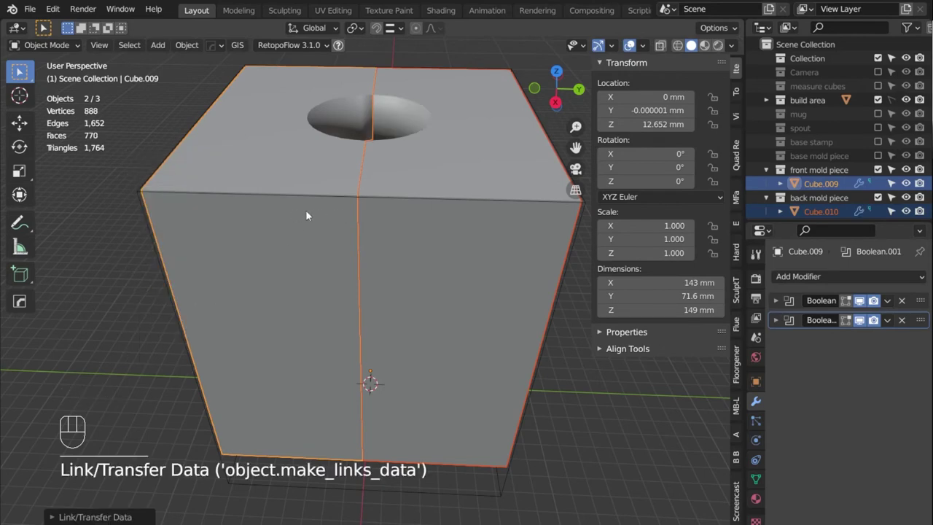
Isolate the back mold half in Local View, enable Auto Smooth for its normals, and leave Local View.
{"action": "left_click", "coordinate": [447, 186]}
{"action": "key", "text": "KP_Divide"}
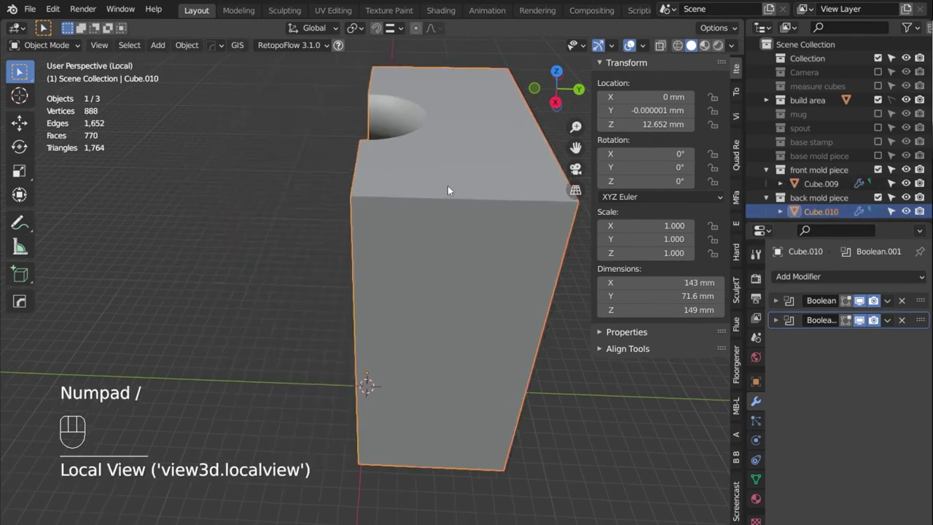
{"action": "middle_click_drag", "start_coordinate": [447, 186], "coordinate": [516, 228]}
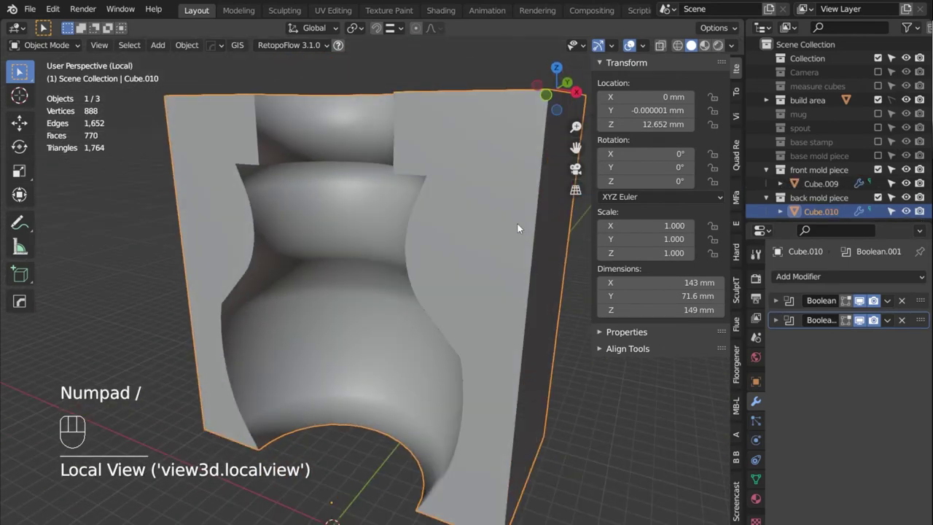
{"action": "left_click", "coordinate": [755, 479]}
{"action": "scroll", "coordinate": [798, 488], "scroll_direction": "down", "scroll_amount": 3}
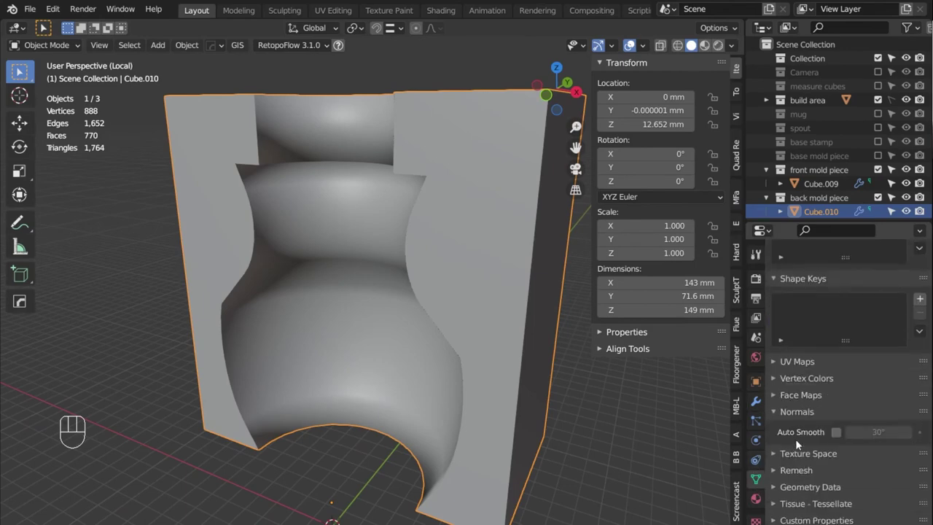
{"action": "left_click", "coordinate": [835, 431]}
{"action": "middle_click_drag", "start_coordinate": [223, 306], "coordinate": [225, 331]}
{"action": "key", "text": "KP_Divide"}
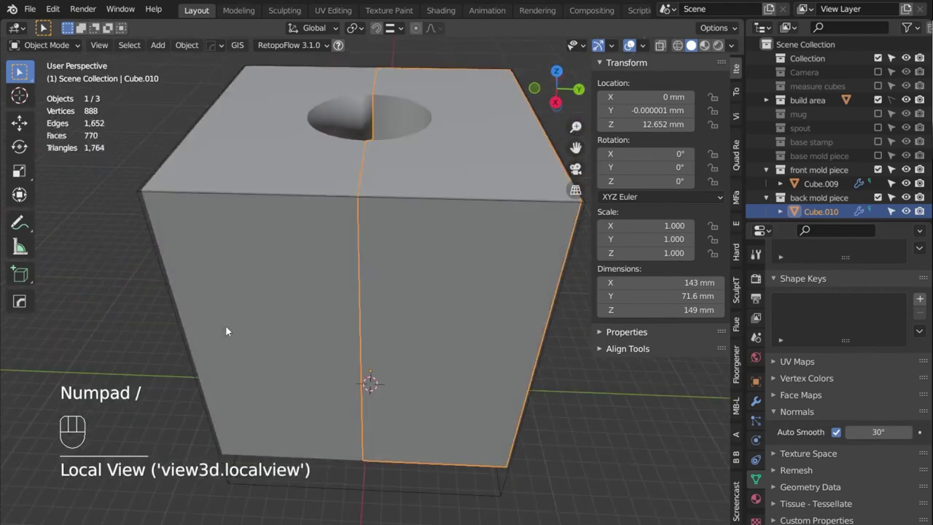
Include the base mold piece collection and examine the assembled three-piece mold with nothing selected.
{"action": "middle_click_drag", "start_coordinate": [194, 280], "coordinate": [239, 205]}
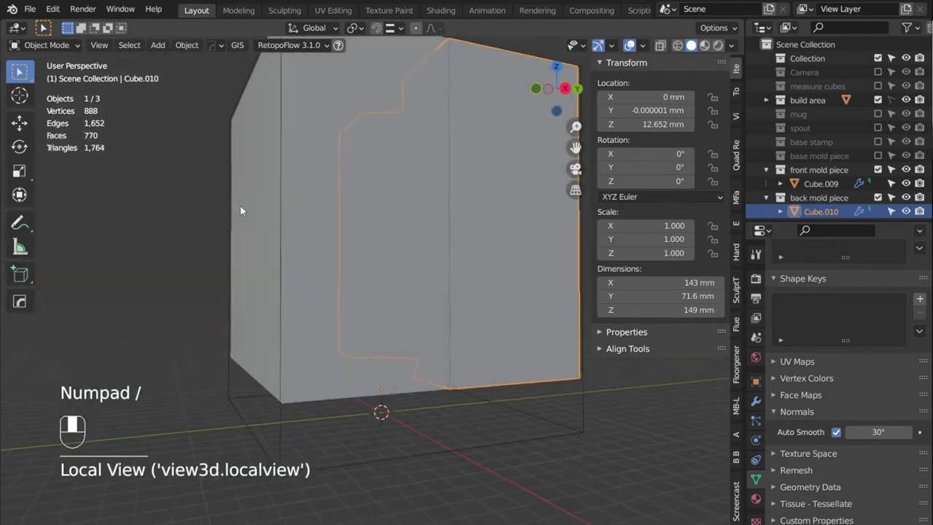
{"action": "left_click", "coordinate": [877, 156]}
{"action": "middle_click_drag", "start_coordinate": [408, 240], "coordinate": [182, 349]}
{"action": "left_click", "coordinate": [227, 437]}
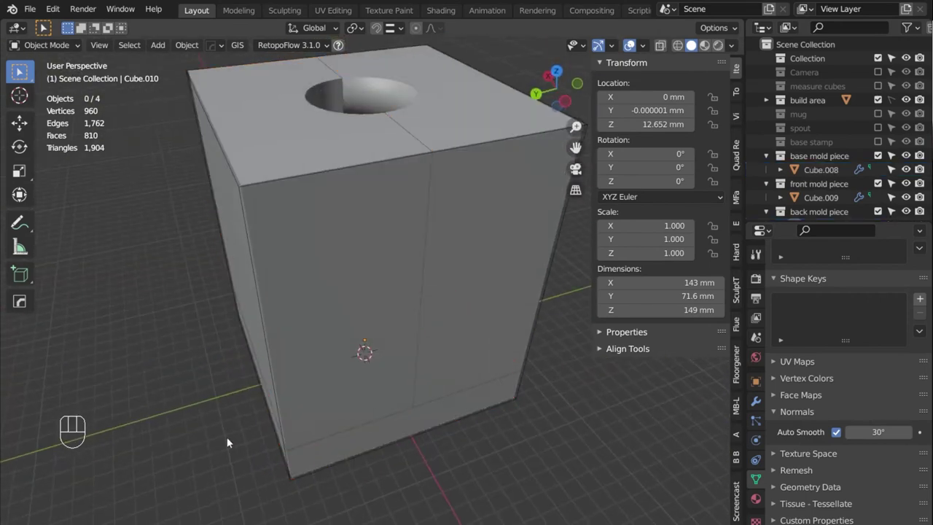
Collapse the base, front and back mold piece collections in the outliner and exclude all three from the view layer.
{"action": "left_click", "coordinate": [766, 156]}
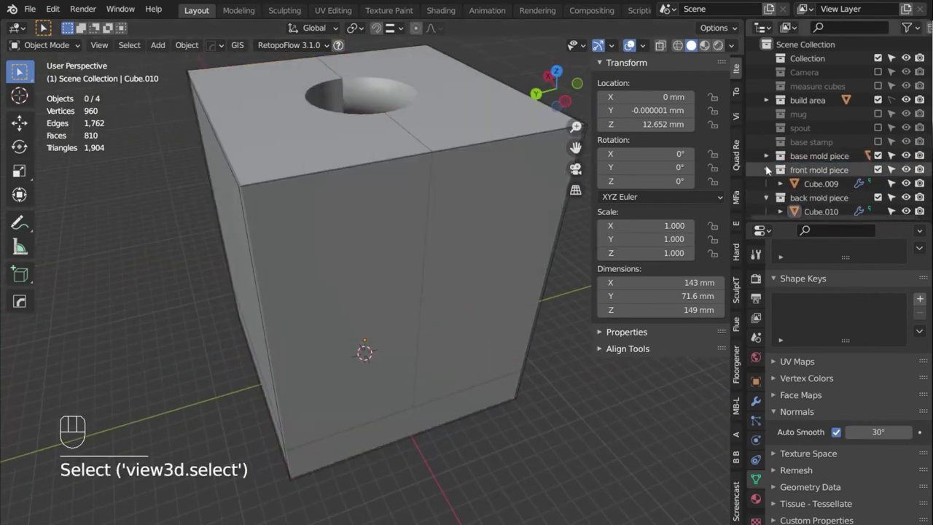
{"action": "left_click", "coordinate": [766, 170]}
{"action": "left_click", "coordinate": [766, 183]}
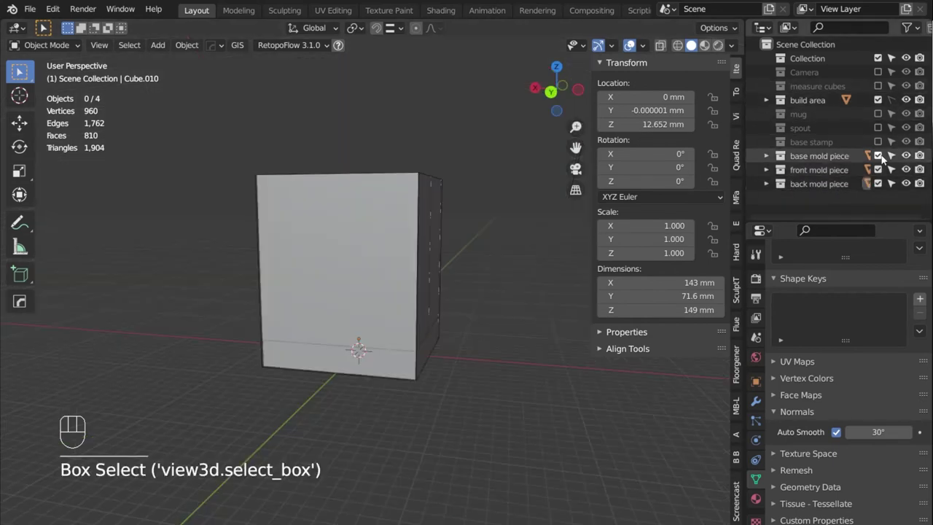
{"action": "left_click_drag", "start_coordinate": [878, 155], "coordinate": [878, 183]}
Add a mesh cylinder at the world origin and scale it uniformly to about 19.9 mm in every dimension.
{"action": "key", "text": "shift+a"}
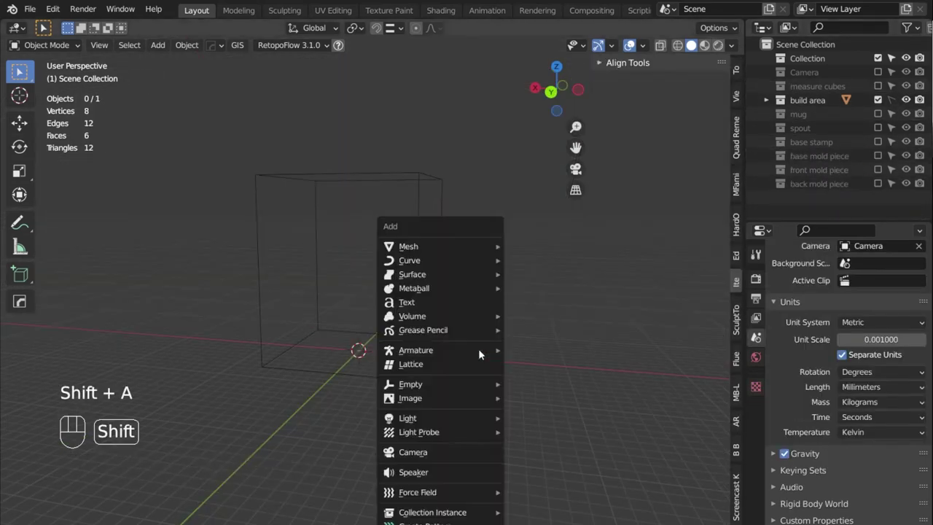
{"action": "mouse_move", "coordinate": [437, 251]}
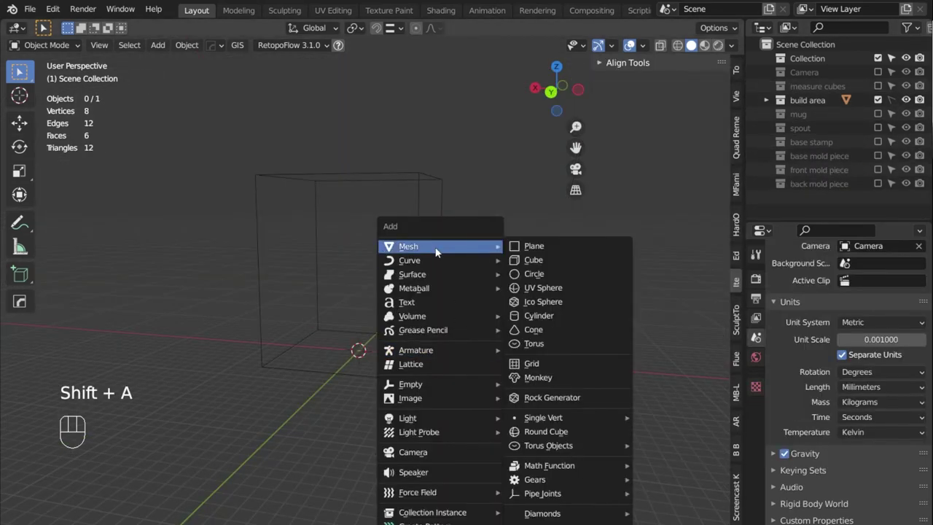
{"action": "left_click", "coordinate": [582, 316]}
{"action": "key", "text": "KP_1"}
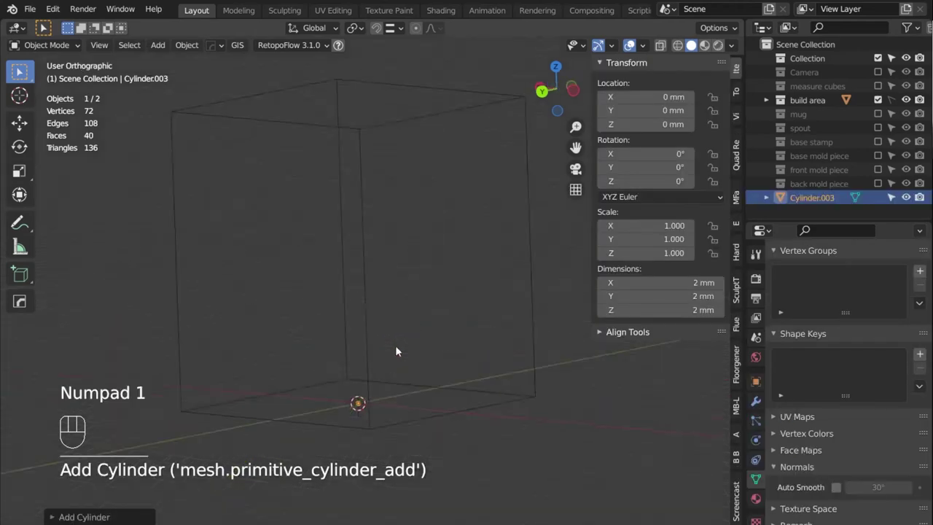
{"action": "middle_click_drag", "start_coordinate": [385, 345], "coordinate": [371, 283]}
{"action": "key", "text": "KP_1"}
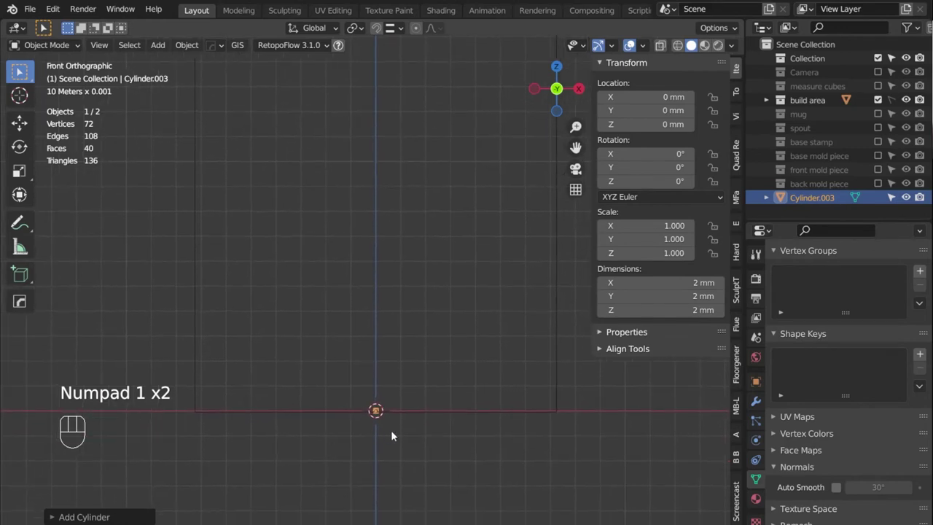
{"action": "key", "text": "s"}
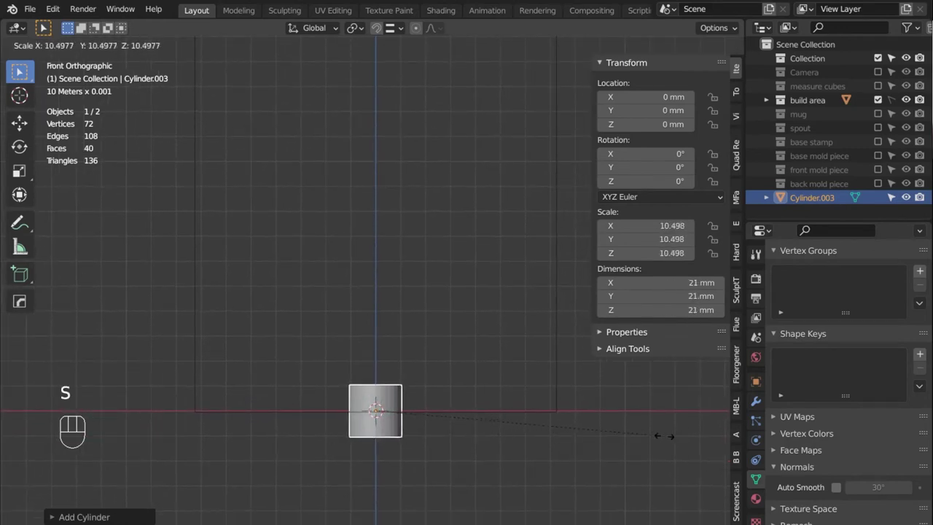
{"action": "left_click", "coordinate": [611, 450]}
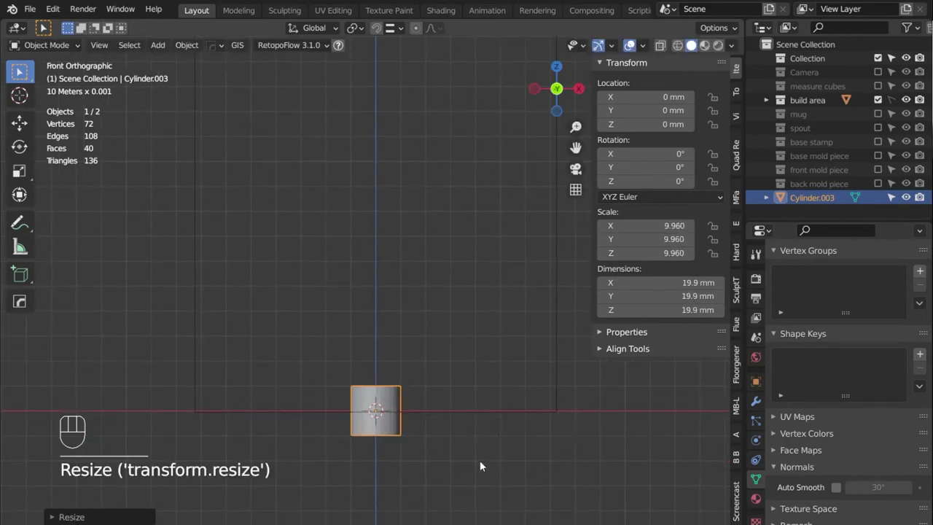
Isolate the cylinder in Local View and shrink its top face in Edit Mode to taper the sides.
{"action": "key", "text": "KP_Divide"}
{"action": "key", "text": "Tab"}
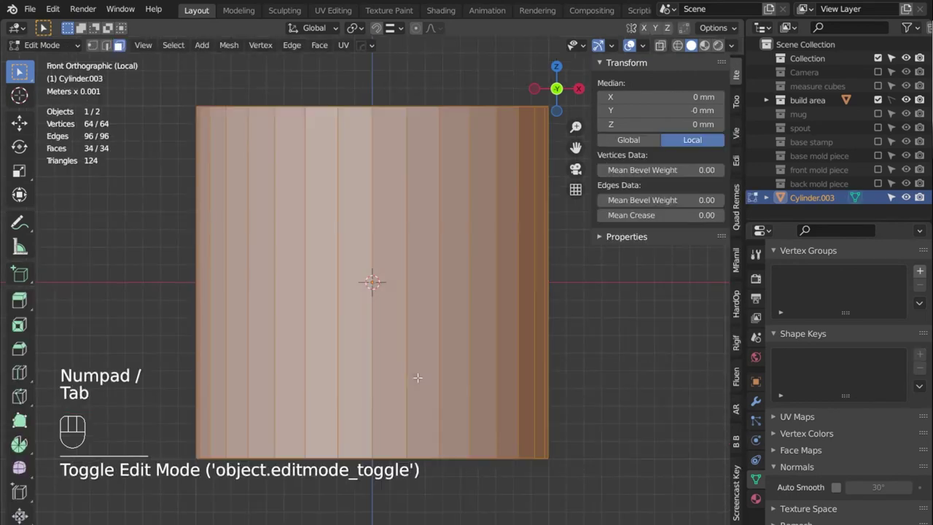
{"action": "key", "text": "Tab"}
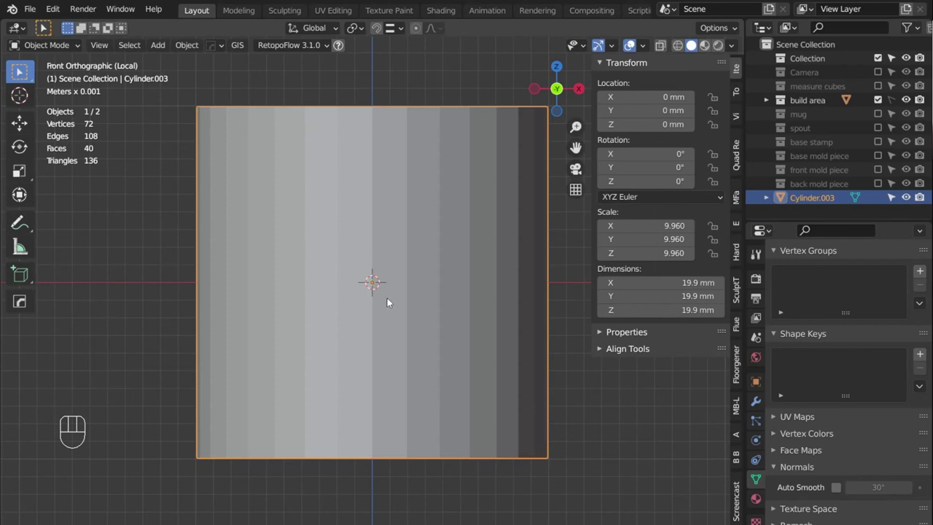
{"action": "key", "text": "Tab"}
{"action": "middle_click_drag", "start_coordinate": [385, 327], "coordinate": [375, 148]}
{"action": "left_click", "coordinate": [386, 173]}
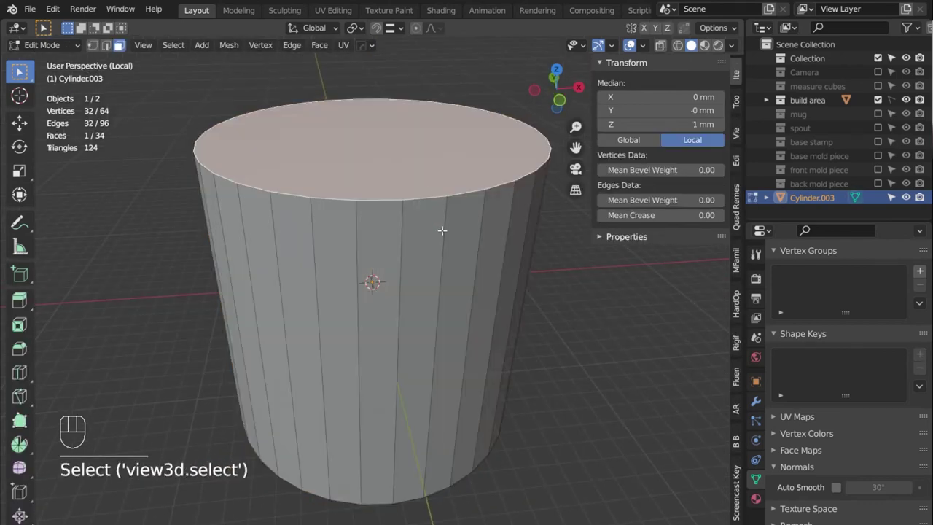
{"action": "key", "text": "s"}
{"action": "left_click", "coordinate": [431, 244]}
{"action": "key", "text": "KP_1"}
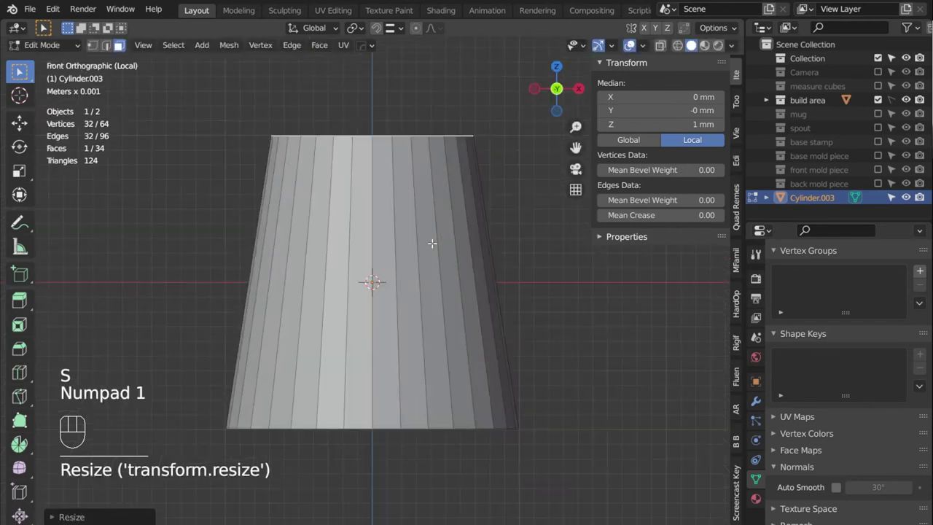
Lower the top face along Z to a cylinder height of about 5.4 mm and enlarge it about 1.13 times.
{"action": "key", "text": "g"}
{"action": "key", "text": "z"}
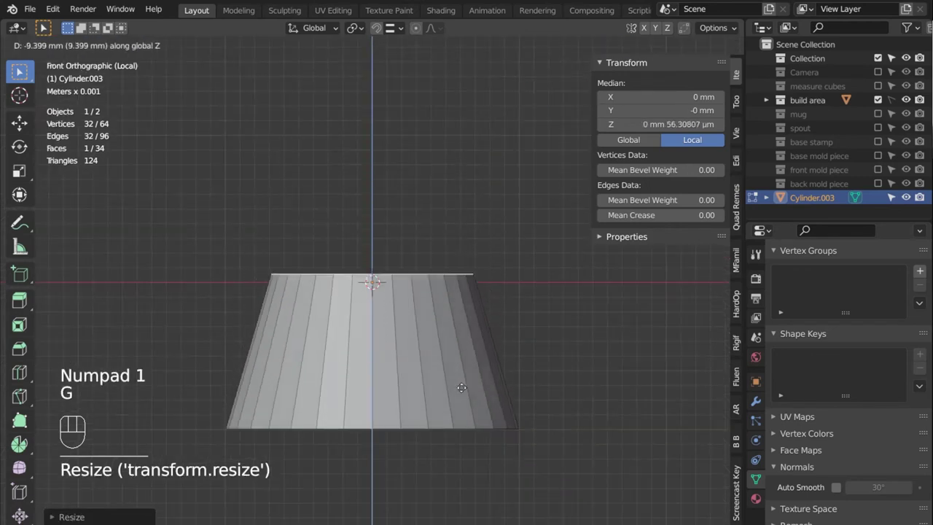
{"action": "left_click", "coordinate": [480, 444]}
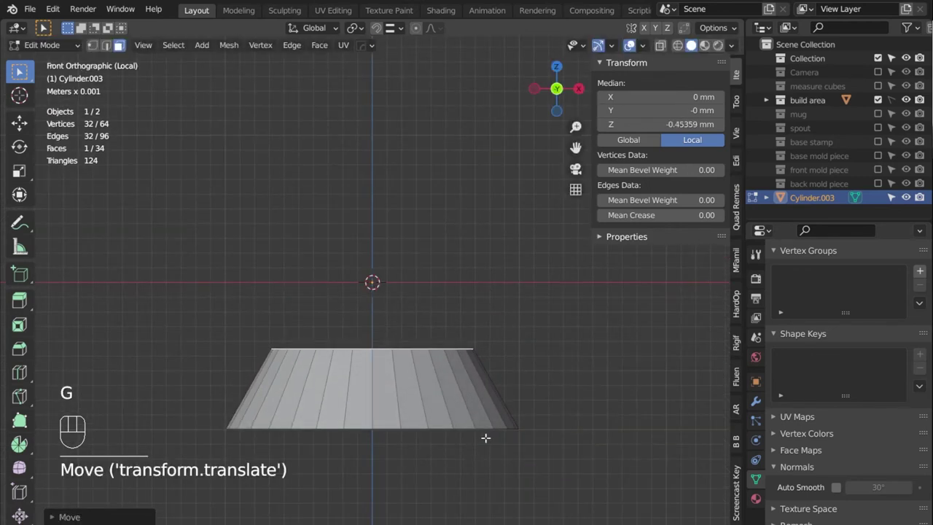
{"action": "key", "text": "s"}
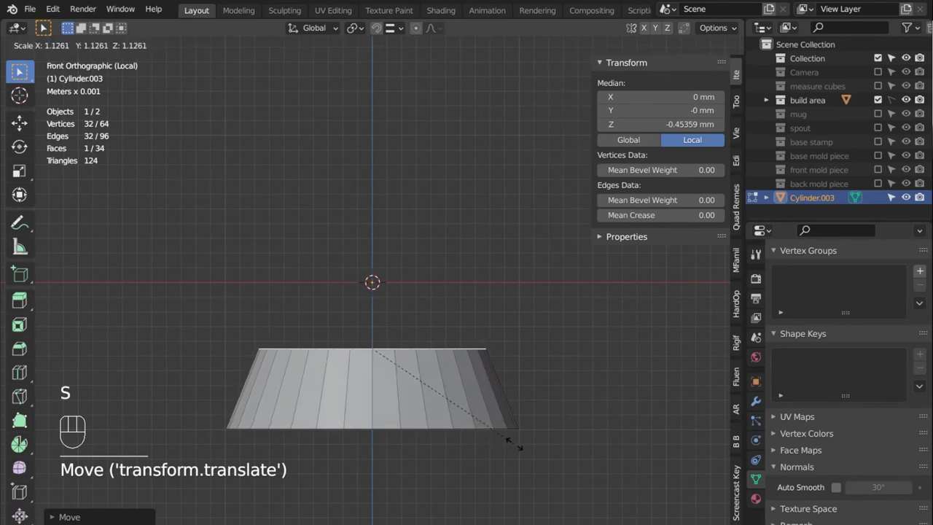
{"action": "left_click", "coordinate": [512, 441]}
Move the whole cylinder mesh up about 9.6 mm along Z to bring its base near the origin, and return to Object Mode.
{"action": "key", "text": "a"}
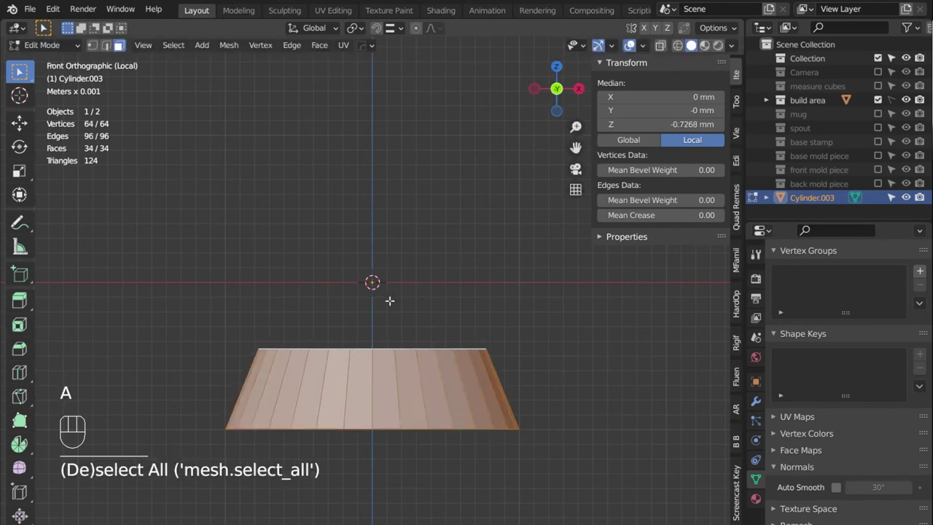
{"action": "key", "text": "g"}
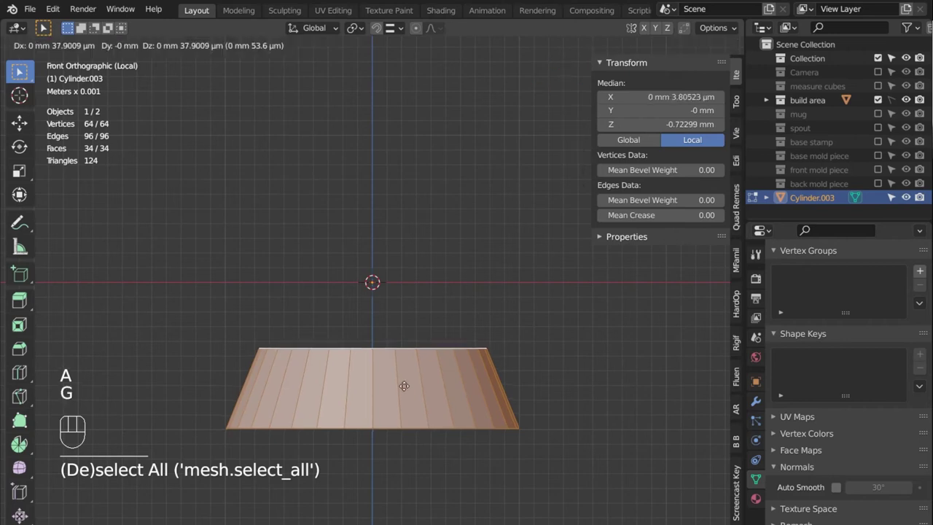
{"action": "key", "text": "z"}
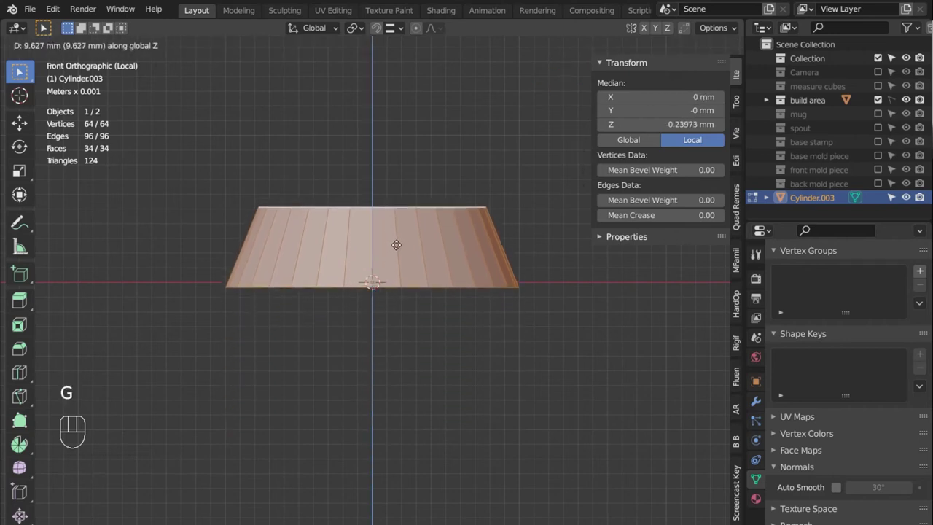
{"action": "left_click", "coordinate": [396, 245]}
{"action": "scroll", "coordinate": [386, 315], "scroll_direction": "up", "scroll_amount": 5}
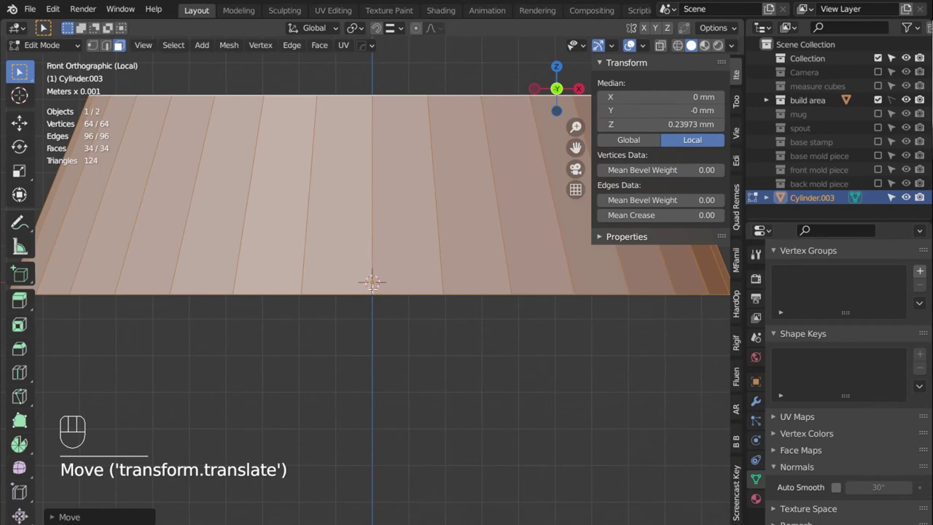
{"action": "mouse_move", "coordinate": [372, 283]}
{"action": "middle_mouse_down"}
{"action": "mouse_move", "coordinate": [377, 268]}
{"action": "mouse_move", "coordinate": [373, 286]}
{"action": "middle_mouse_up"}
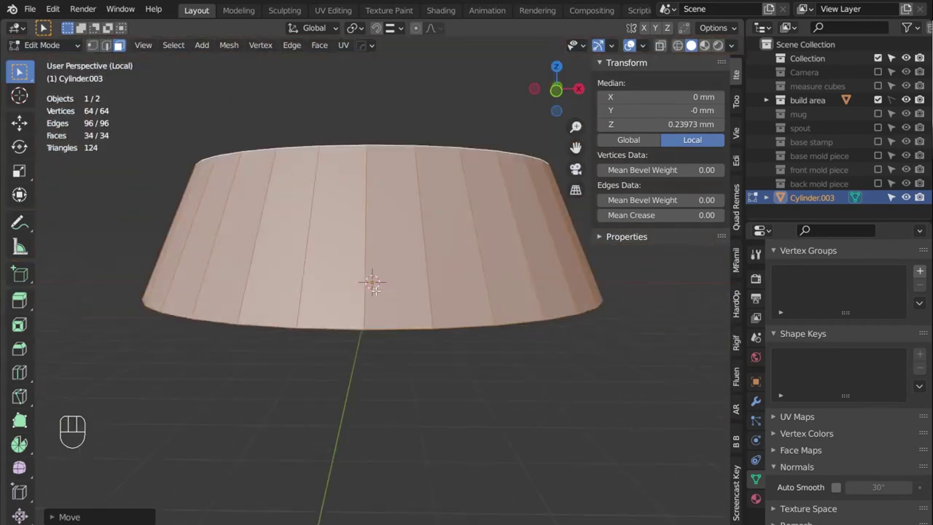
{"action": "key", "text": "Tab"}
Shade the tapered cylinder smooth with Auto Smooth at 30° and apply its scale.
{"action": "scroll", "coordinate": [393, 281], "scroll_direction": "down", "scroll_amount": 2}
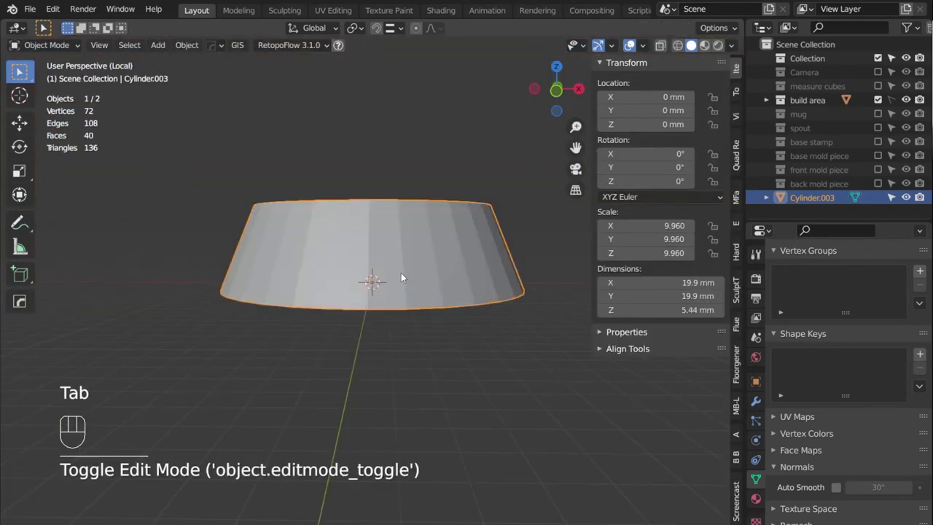
{"action": "key", "text": "q"}
{"action": "middle_click_drag", "start_coordinate": [377, 341], "coordinate": [298, 298]}
{"action": "key", "text": "ctrl+a"}
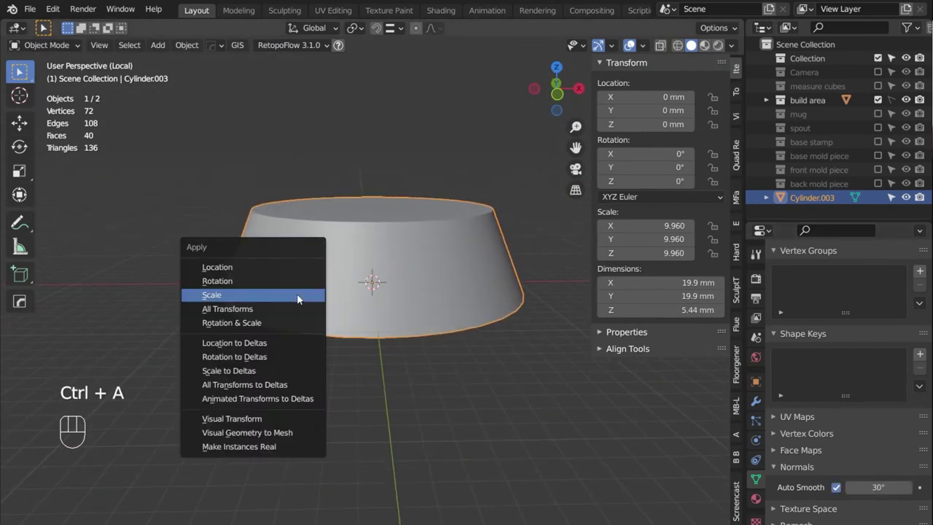
{"action": "left_click", "coordinate": [297, 295]}
{"action": "scroll", "coordinate": [381, 293], "scroll_direction": "down", "scroll_amount": 4}
{"action": "middle_click_drag", "start_coordinate": [381, 292], "coordinate": [407, 278]}
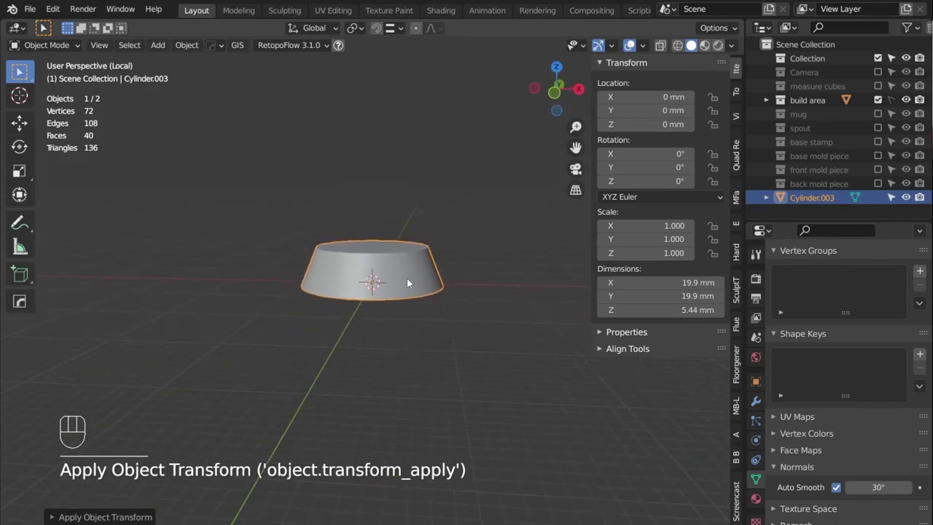
Leave Local View and move the tapered cylinder along X to about 190 mm, outside the build area.
{"action": "key", "text": "KP_1"}
{"action": "mouse_move", "coordinate": [330, 287]}
{"action": "middle_mouse_down"}
{"action": "mouse_move", "coordinate": [364, 254]}
{"action": "mouse_move", "coordinate": [337, 291]}
{"action": "middle_mouse_up"}
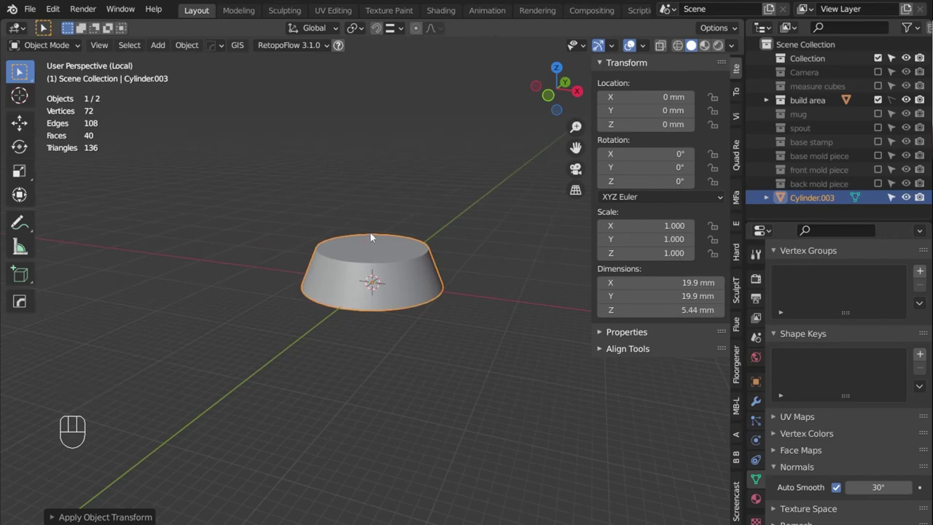
{"action": "scroll", "coordinate": [370, 238], "scroll_direction": "down", "scroll_amount": 7}
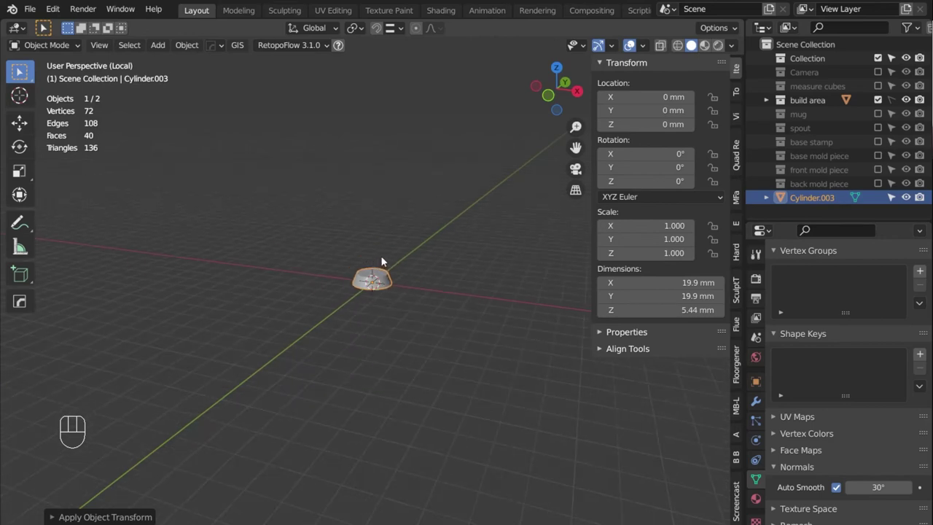
{"action": "middle_click_drag", "start_coordinate": [381, 257], "coordinate": [426, 264]}
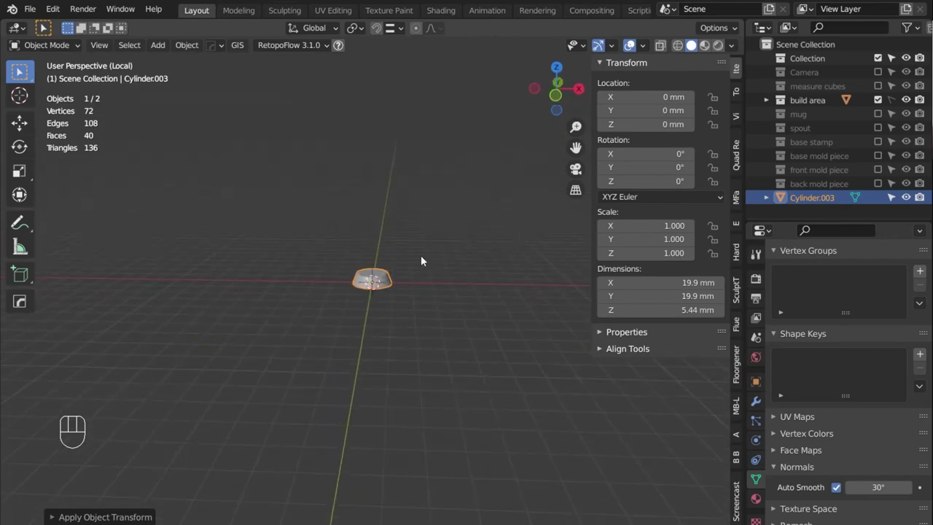
{"action": "key", "text": "KP_1"}
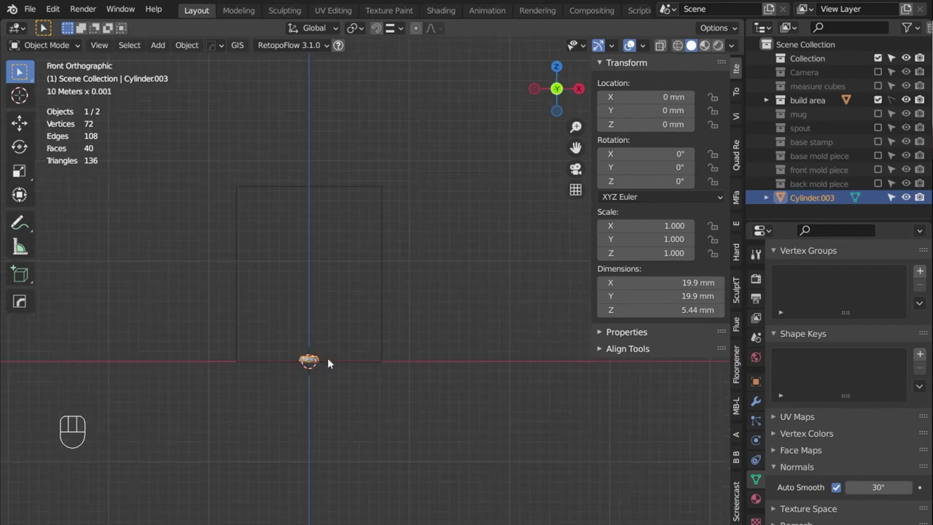
{"action": "key", "text": "g"}
{"action": "key", "text": "x"}
{"action": "left_click", "coordinate": [516, 374]}
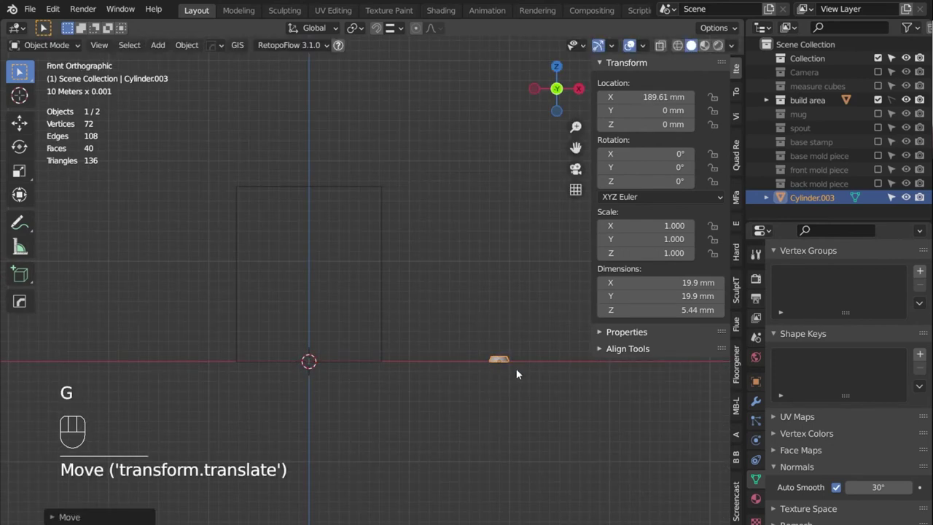
Increase the tapered cylinder's height to about 7 mm by editing its mesh.
{"action": "middle_click_drag", "start_coordinate": [516, 374], "coordinate": [403, 333]}
{"action": "key", "text": "Tab"}
{"action": "key", "text": "Tab"}
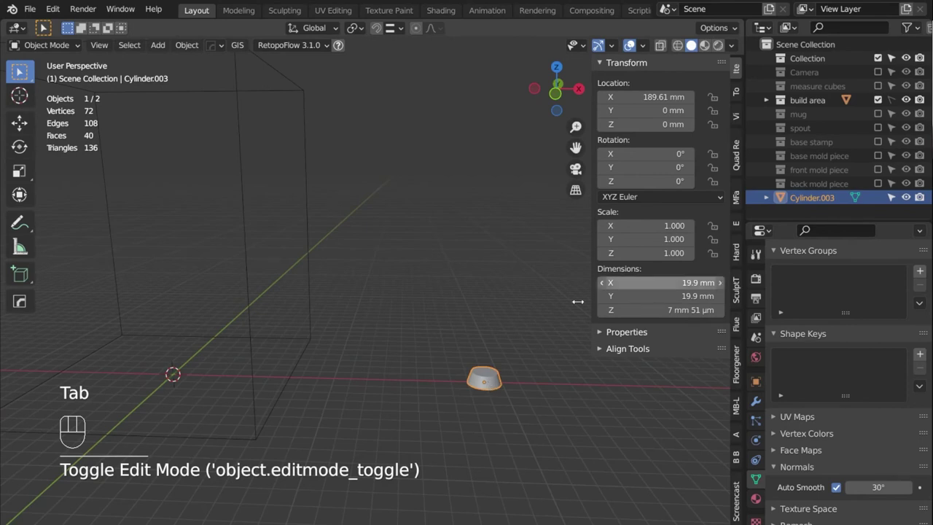
Move the tapered cylinder into a new collection named "base keys".
{"action": "key", "text": "m"}
{"action": "left_click", "coordinate": [437, 258]}
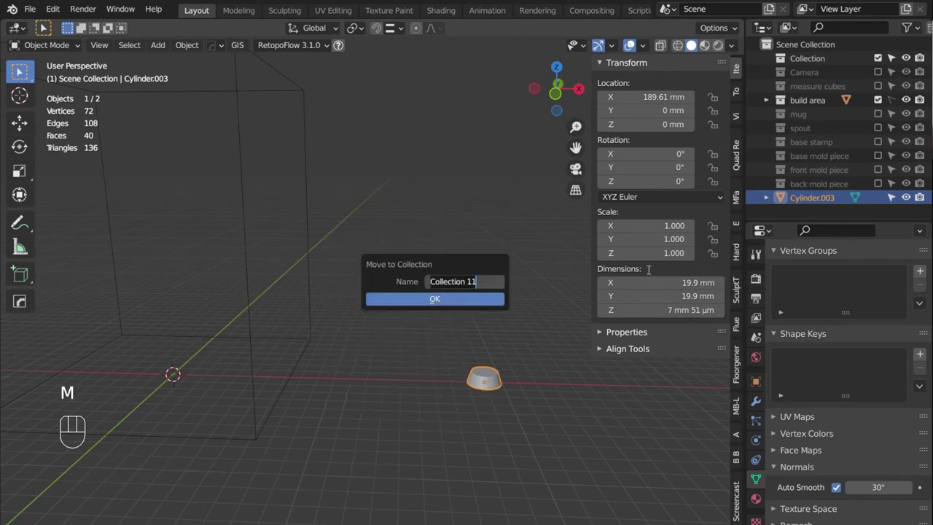
{"action": "type", "text": "base keys"}
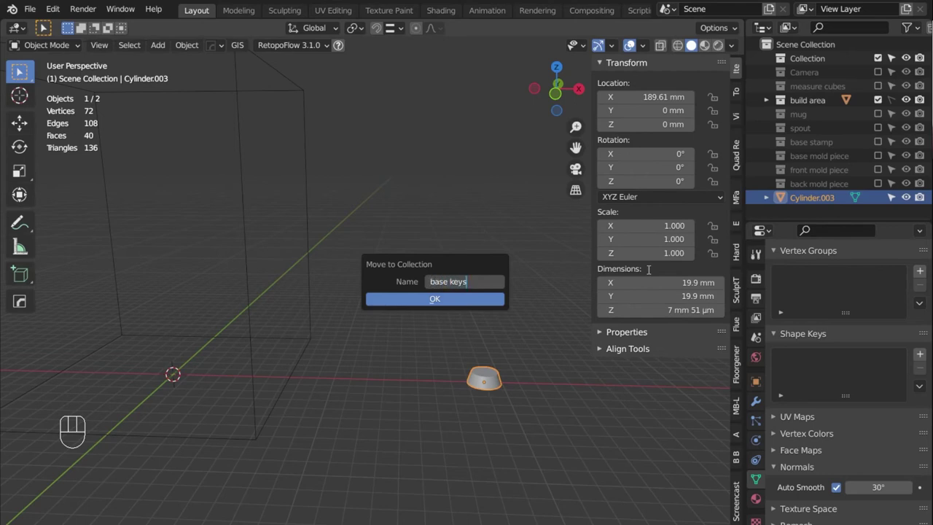
{"action": "left_click", "coordinate": [488, 301]}
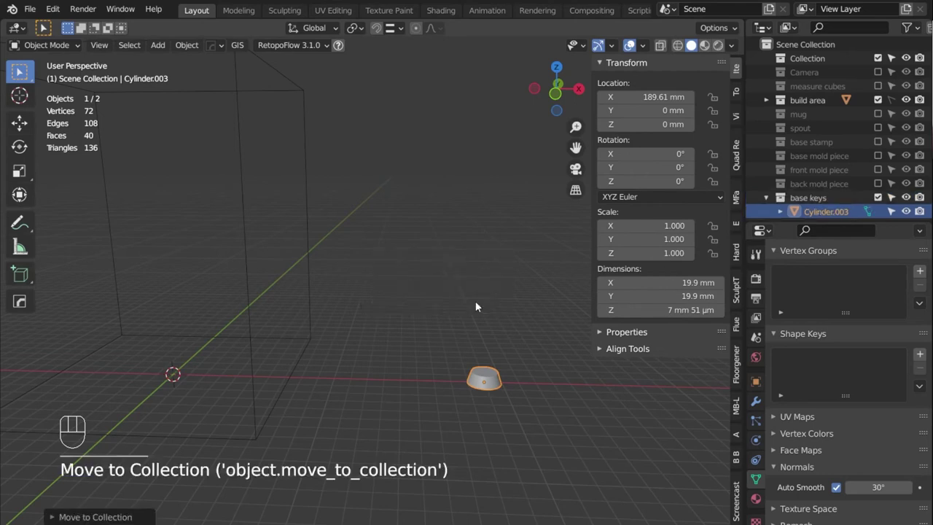
Duplicate the tapered cylinder in place and move the copy into a new collection named "top piece keys".
{"action": "key", "text": "shift+d"}
{"action": "right_click", "coordinate": [481, 385]}
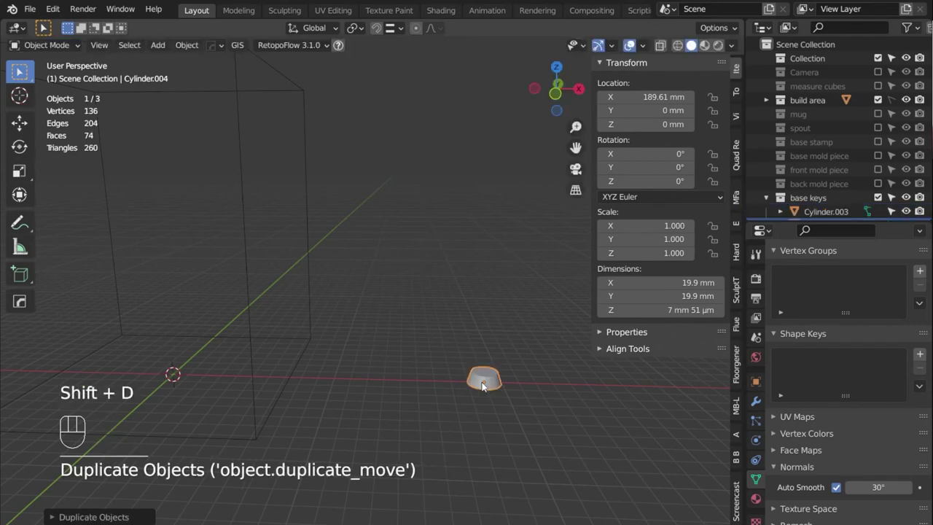
{"action": "key", "text": "m"}
{"action": "left_click", "coordinate": [444, 353]}
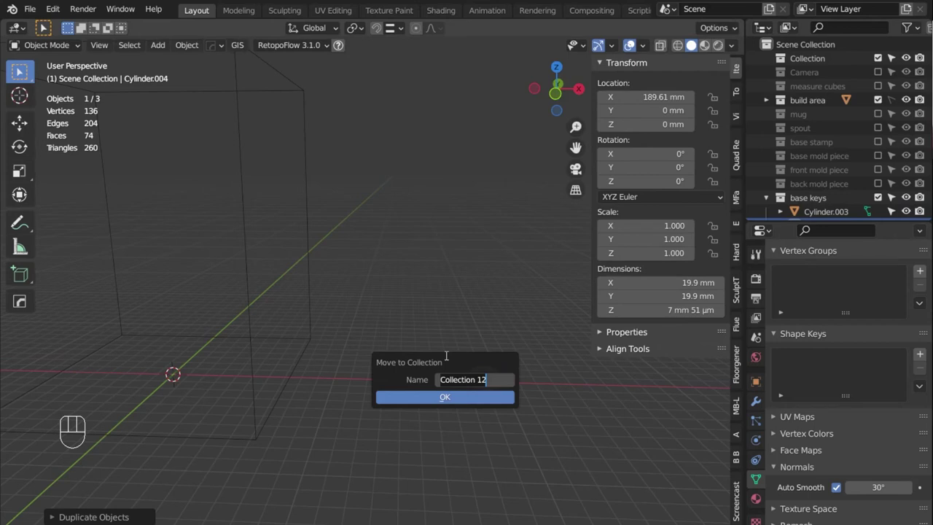
{"action": "type", "text": "top piece keys"}
{"action": "left_click", "coordinate": [445, 396]}
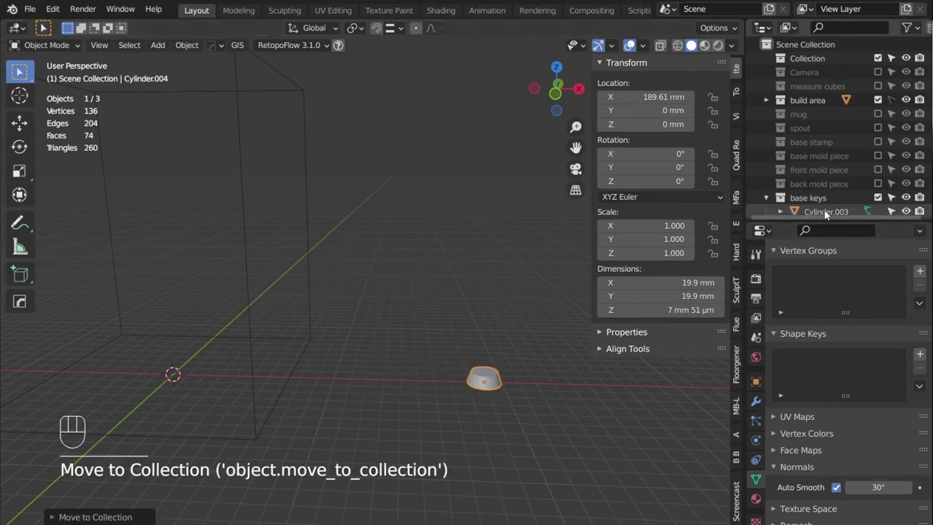
Enlarge the outliner, exclude the top piece keys collection, and include the base mold piece with the base keys cylinder selected.
{"action": "left_click_drag", "start_coordinate": [829, 218], "coordinate": [830, 318]}
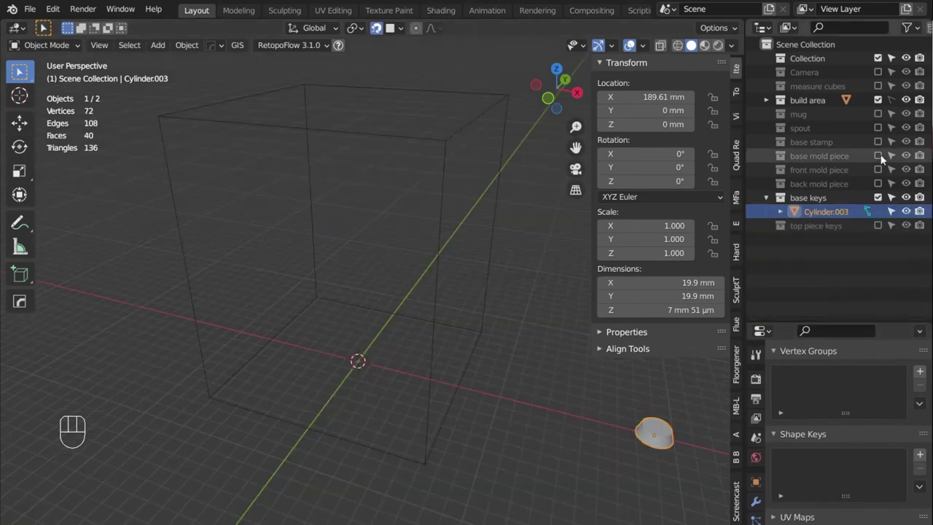
{"action": "left_click", "coordinate": [878, 156]}
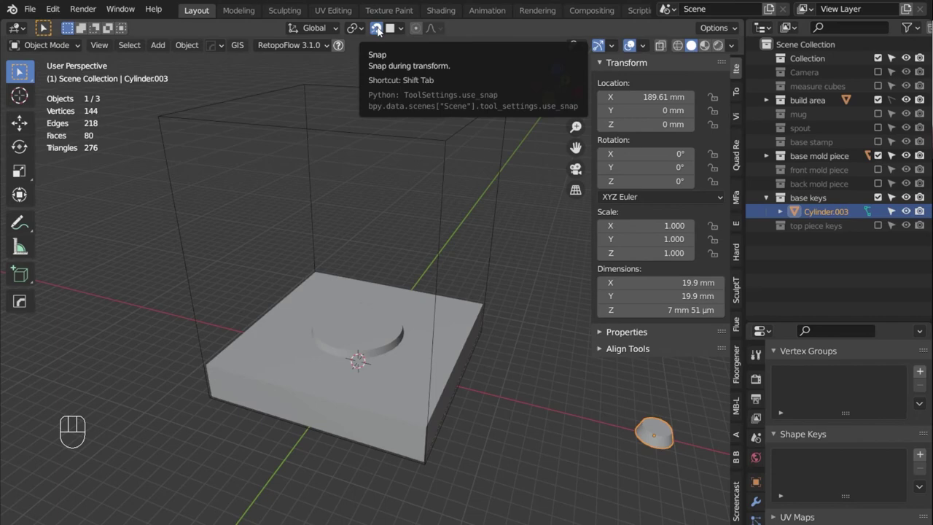
Enable snap rotation alignment and move the key cylinder onto the base mold's upper face near its front-right corner, about X 50.4, Y -47.9 mm.
{"action": "left_click", "coordinate": [400, 27]}
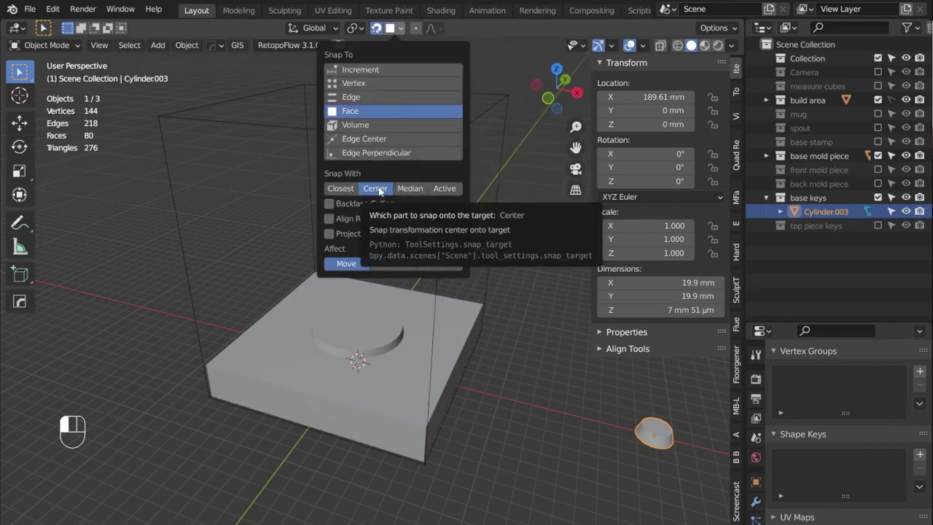
{"action": "left_click", "coordinate": [329, 218]}
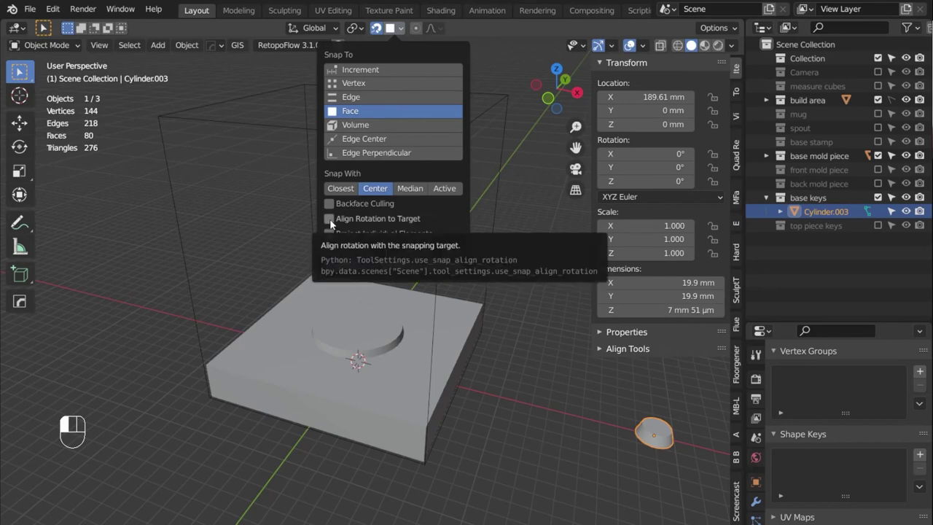
{"action": "left_click", "coordinate": [639, 441]}
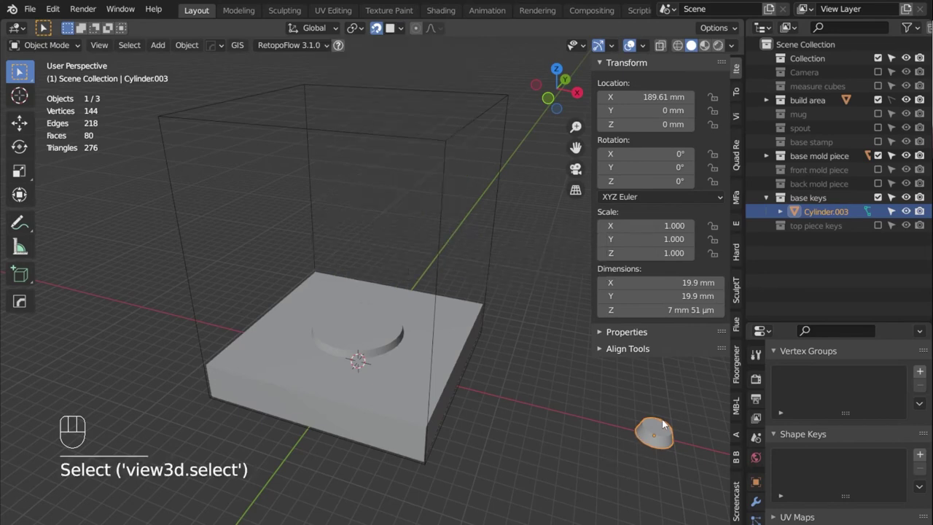
{"action": "key", "text": "g"}
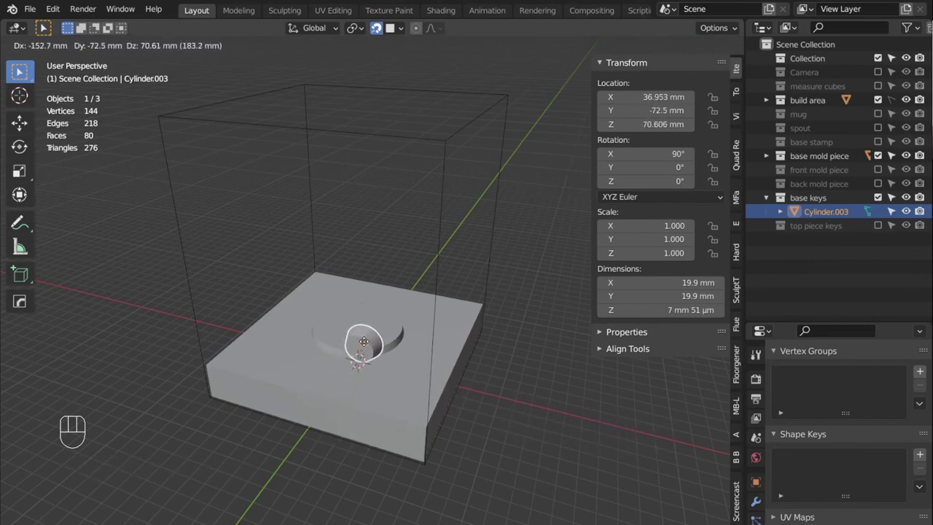
{"action": "left_click", "coordinate": [491, 412]}
{"action": "key", "text": "g"}
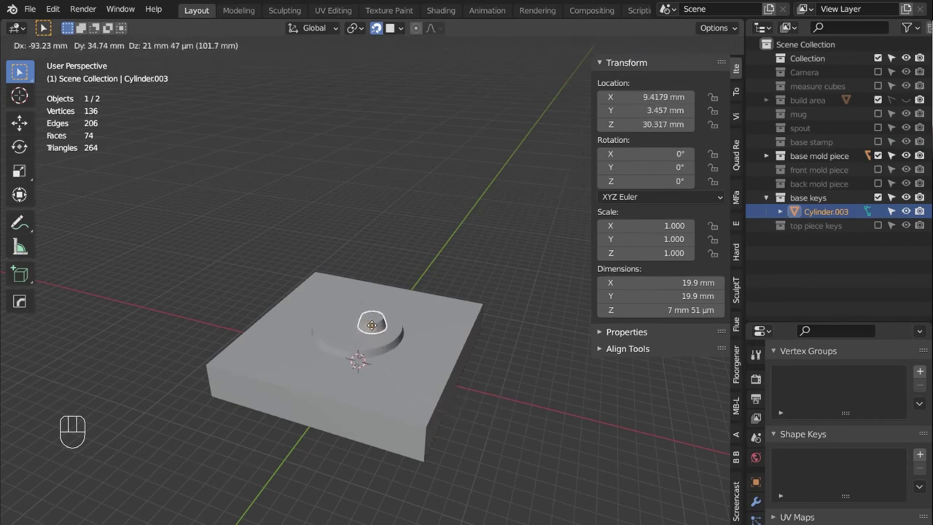
{"action": "left_click", "coordinate": [405, 394]}
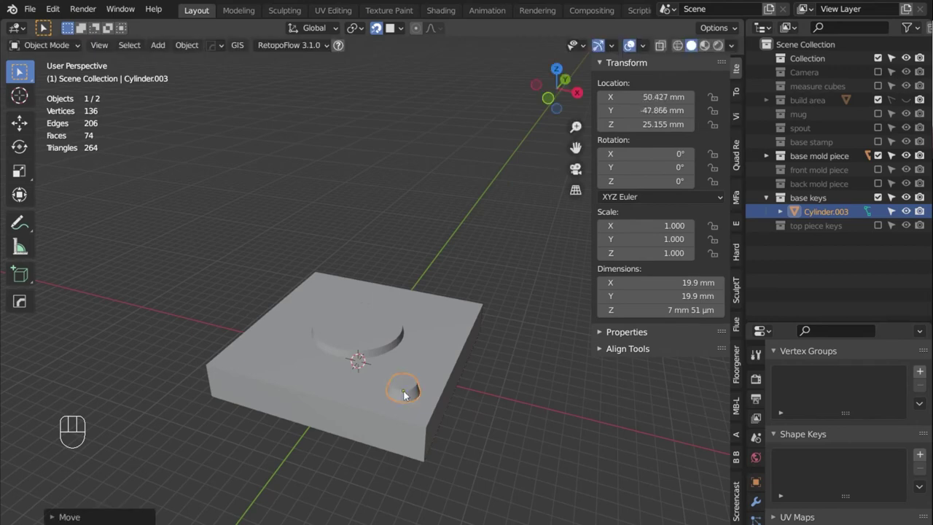
Turn off snapping and reposition the key cylinder in top view to about X 47.2 mm, Y -49.2 mm.
{"action": "key", "text": "KP_7"}
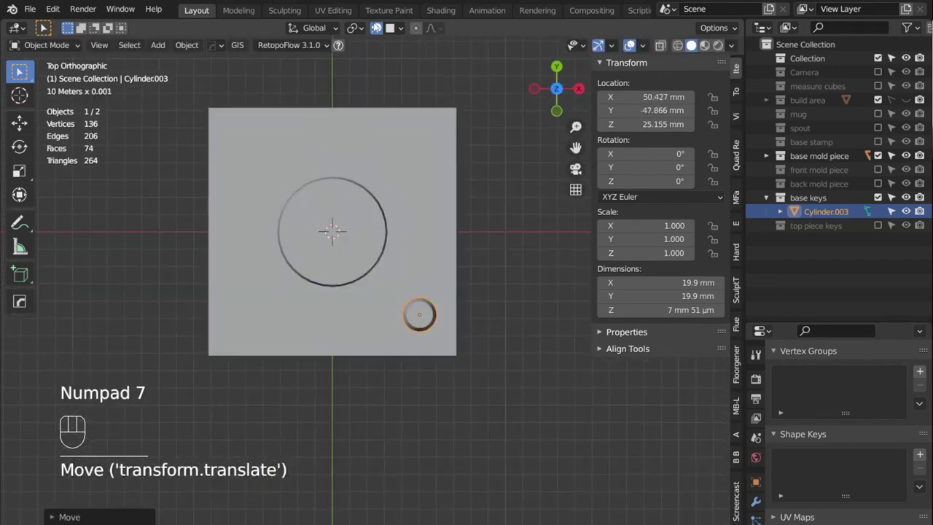
{"action": "left_click", "coordinate": [377, 28]}
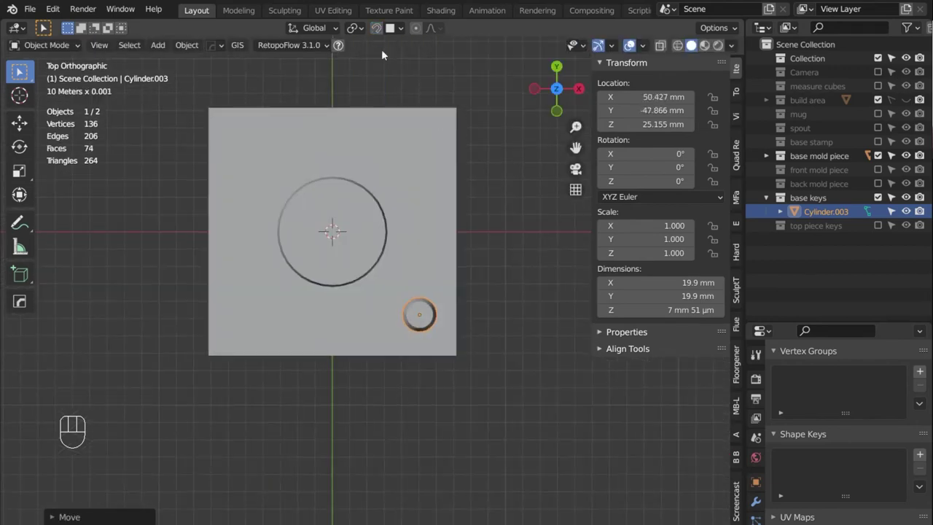
{"action": "middle_click_drag", "start_coordinate": [429, 244], "coordinate": [463, 294], "text": "shift"}
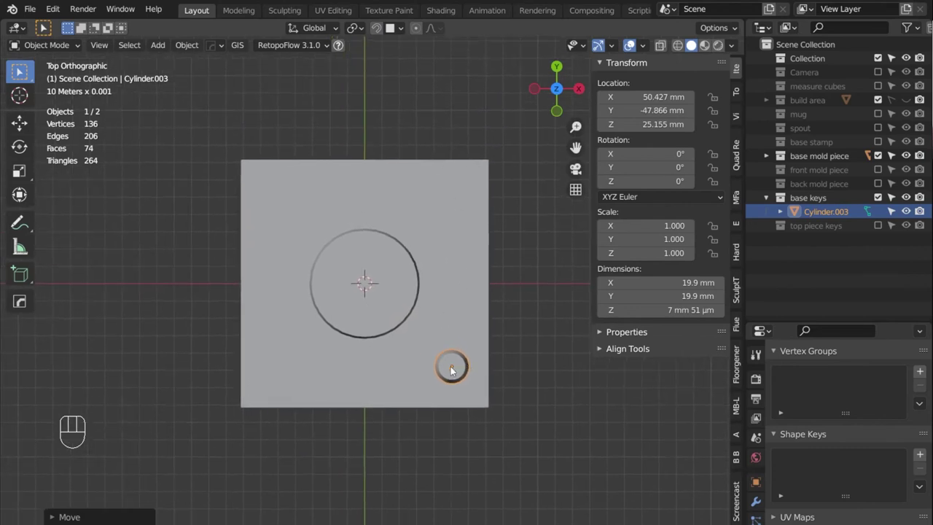
{"action": "key", "text": "g"}
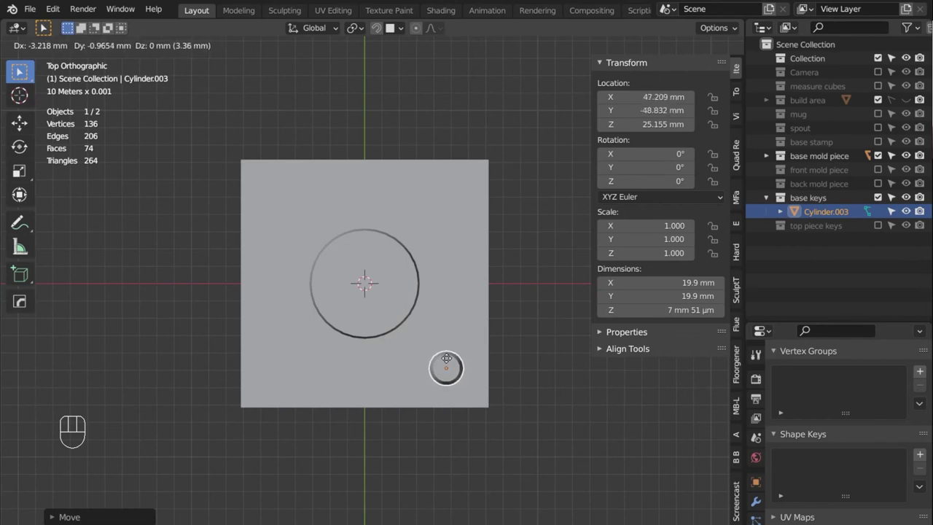
{"action": "left_click", "coordinate": [457, 368]}
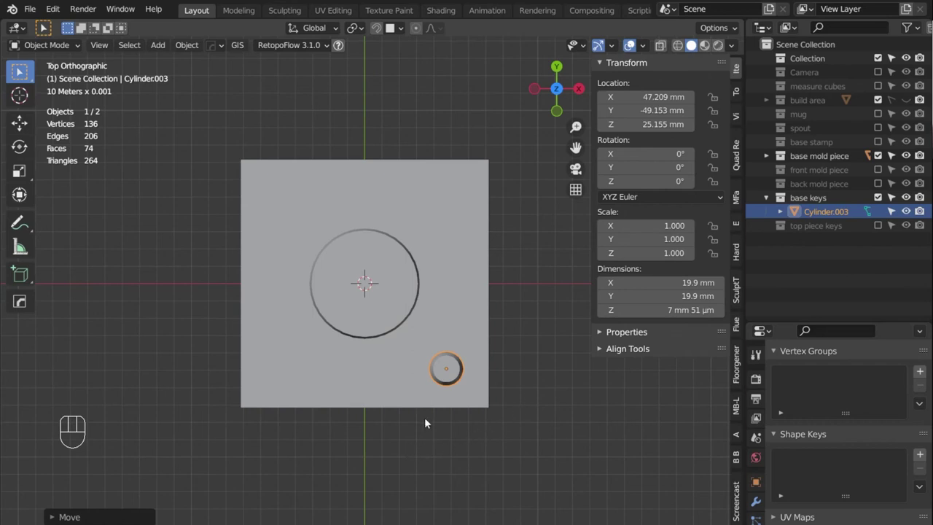
Duplicate the key cylinder in place and mirror the copy along global Y with the 3D Cursor as pivot point.
{"action": "left_click", "coordinate": [449, 373]}
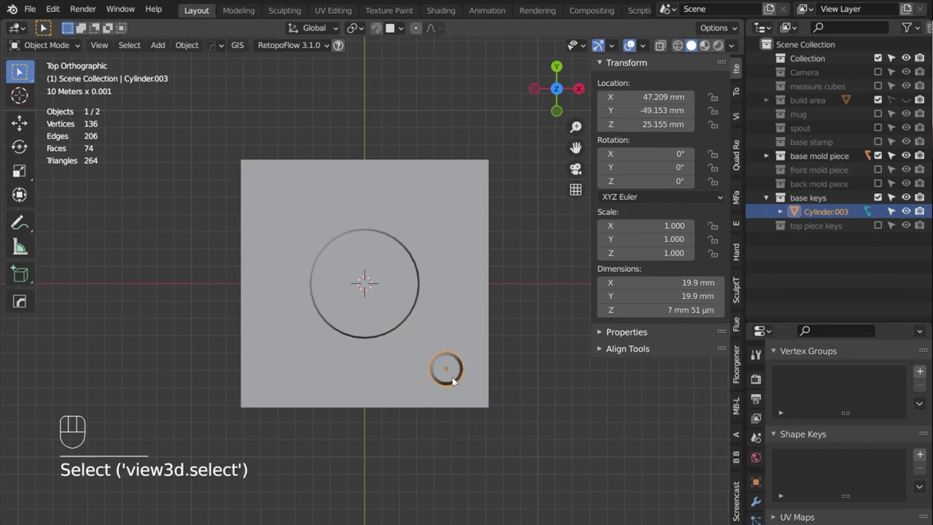
{"action": "left_click", "coordinate": [356, 30]}
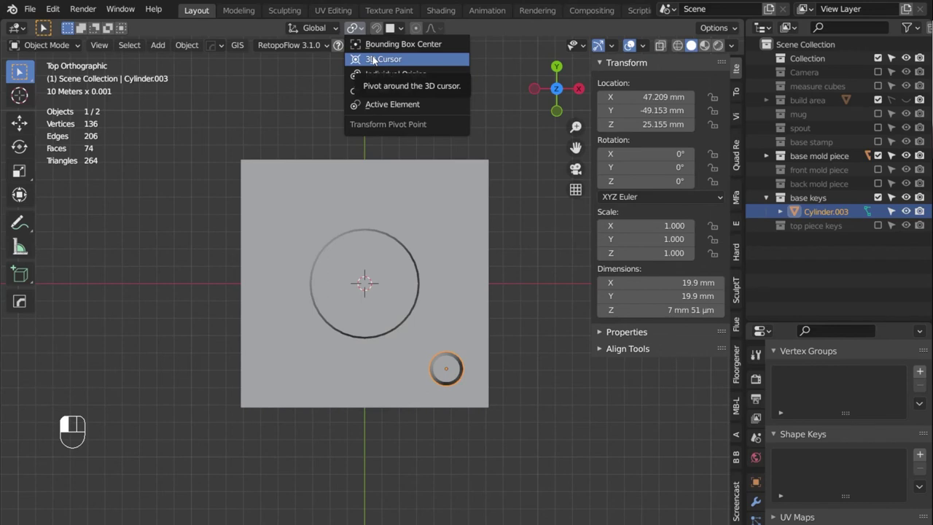
{"action": "left_click", "coordinate": [373, 59]}
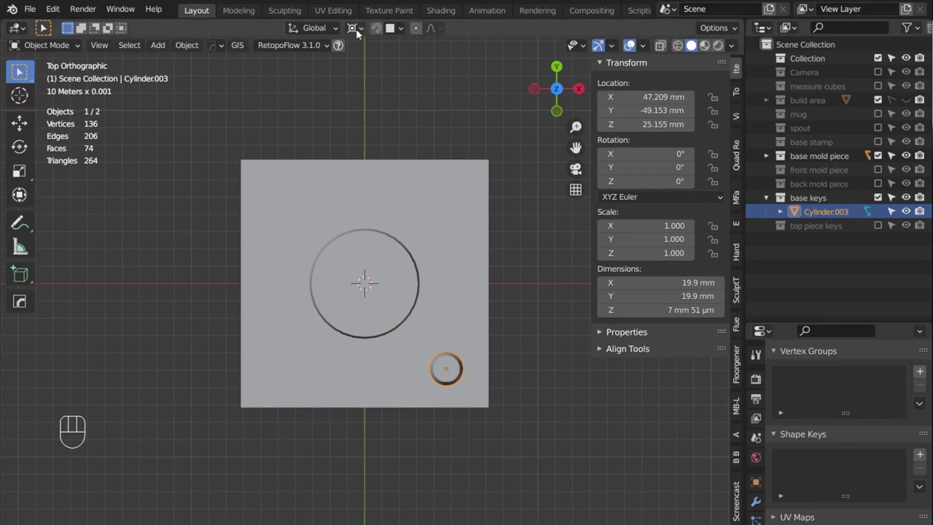
{"action": "key", "text": "shift+d"}
{"action": "right_click", "coordinate": [444, 378]}
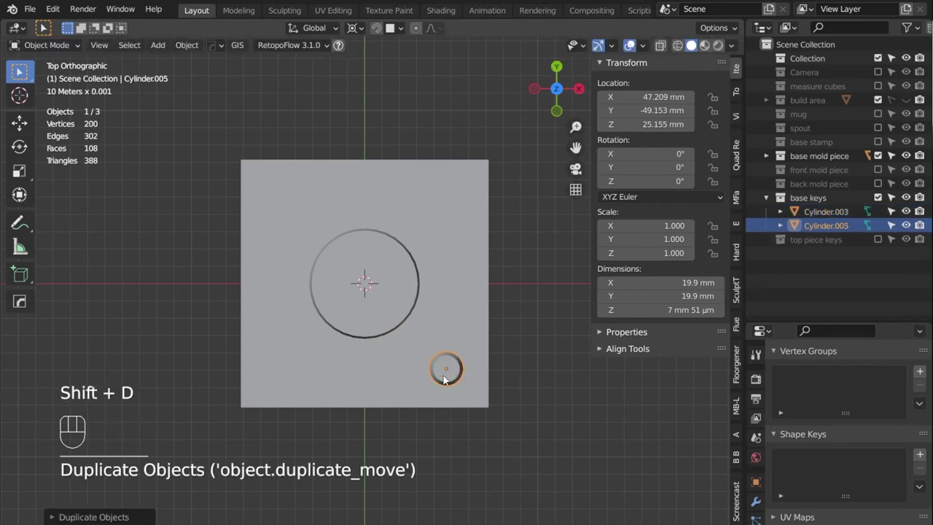
{"action": "left_click", "coordinate": [186, 44]}
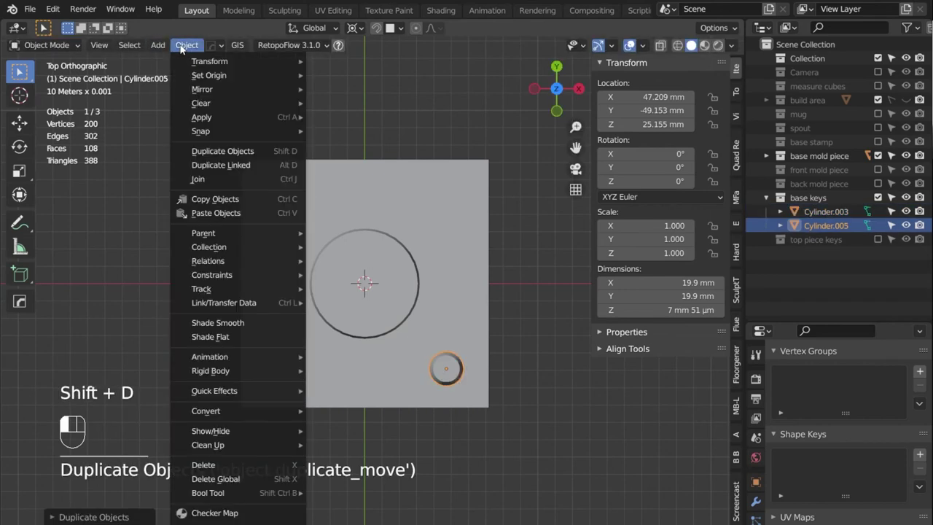
{"action": "mouse_move", "coordinate": [201, 91]}
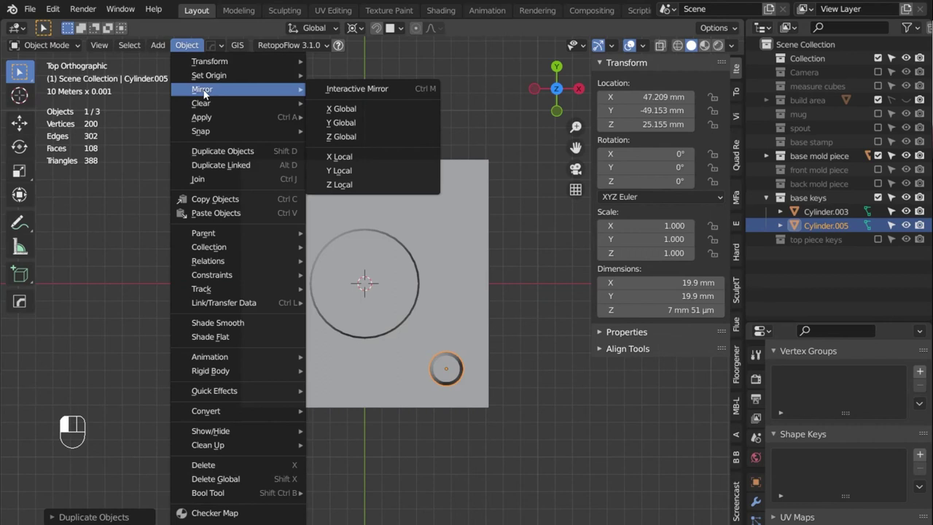
{"action": "left_click", "coordinate": [349, 125]}
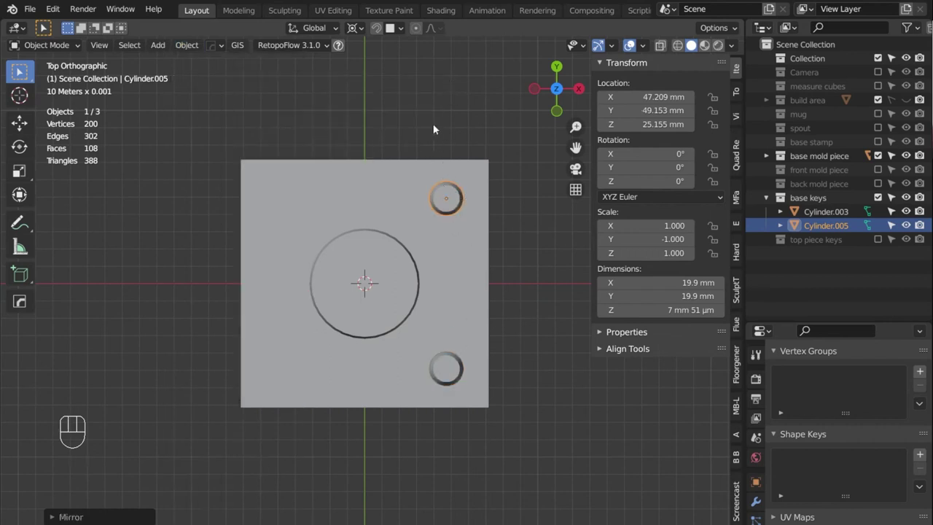
Duplicate both key cylinders in place and mirror the copies along global X to the opposite side of the base.
{"action": "left_click", "coordinate": [446, 369]}
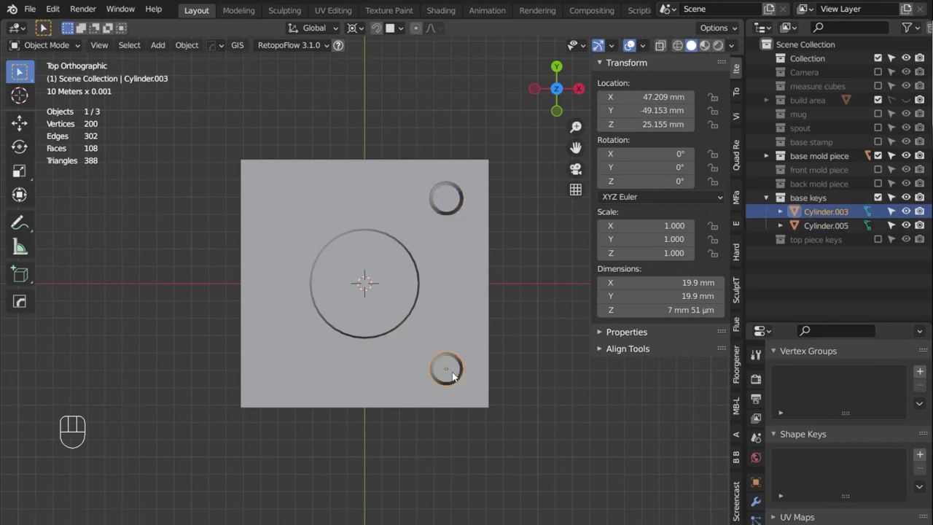
{"action": "left_click", "coordinate": [452, 200], "text": "shift"}
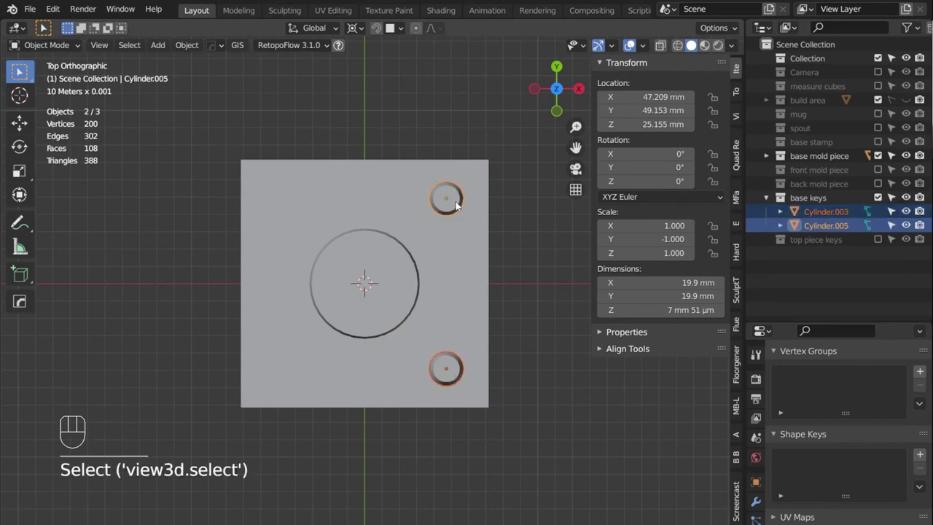
{"action": "key", "text": "shift+d"}
{"action": "right_click", "coordinate": [457, 207]}
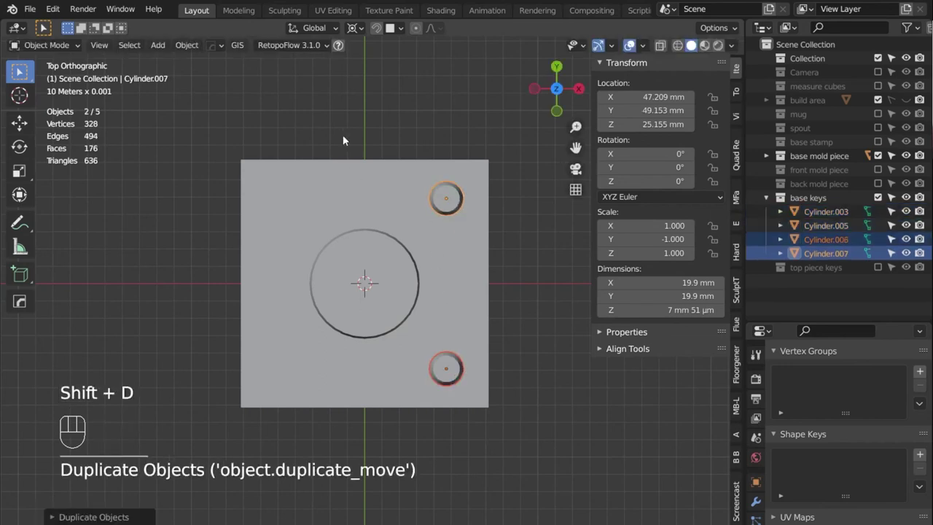
{"action": "left_click", "coordinate": [187, 46]}
{"action": "mouse_move", "coordinate": [202, 90]}
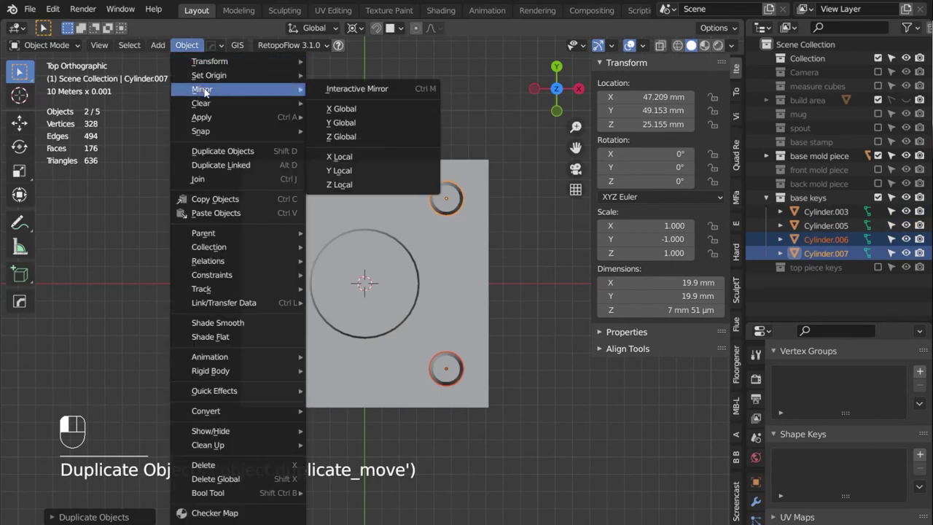
{"action": "left_click", "coordinate": [339, 108]}
{"action": "middle_click_drag", "start_coordinate": [497, 382], "coordinate": [479, 289]}
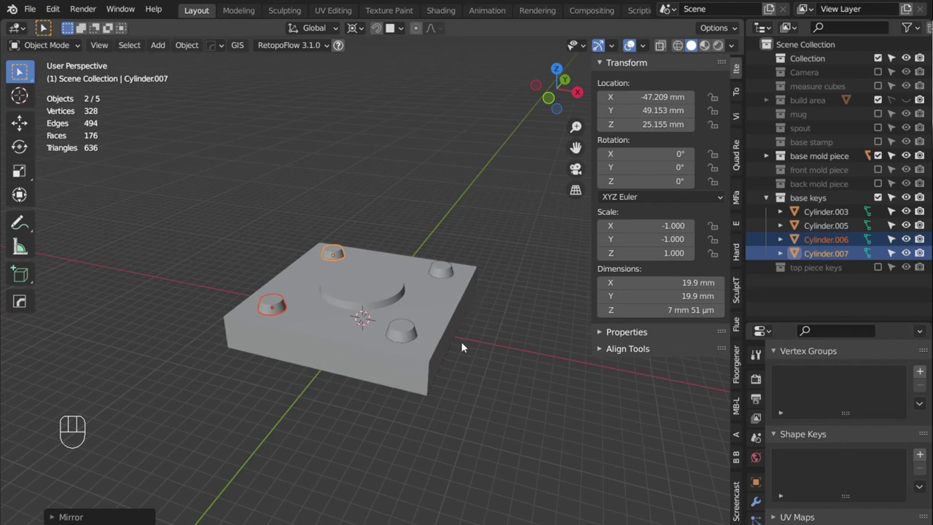
Turn on the Face Orientation overlay and examine the normals of the base mold piece and its four keys.
{"action": "left_click", "coordinate": [456, 194]}
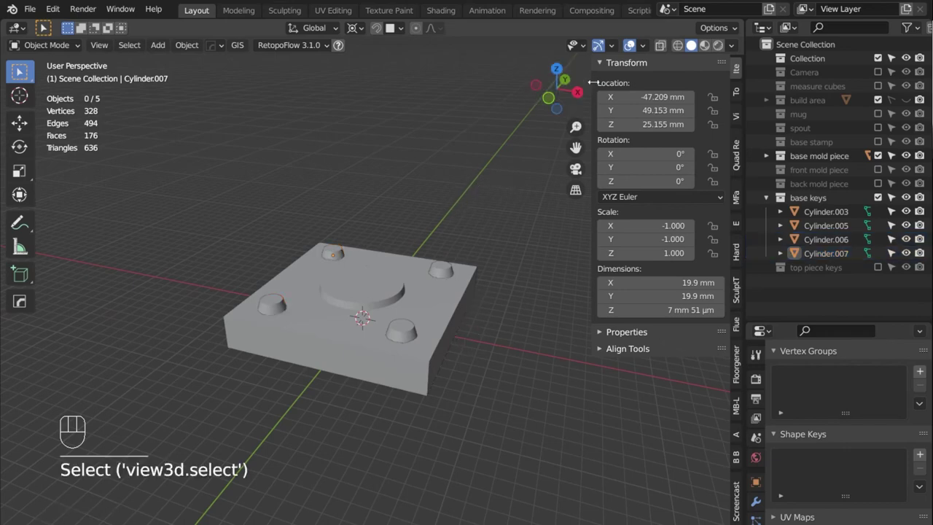
{"action": "left_click", "coordinate": [641, 46]}
{"action": "mouse_move", "coordinate": [589, 52]}
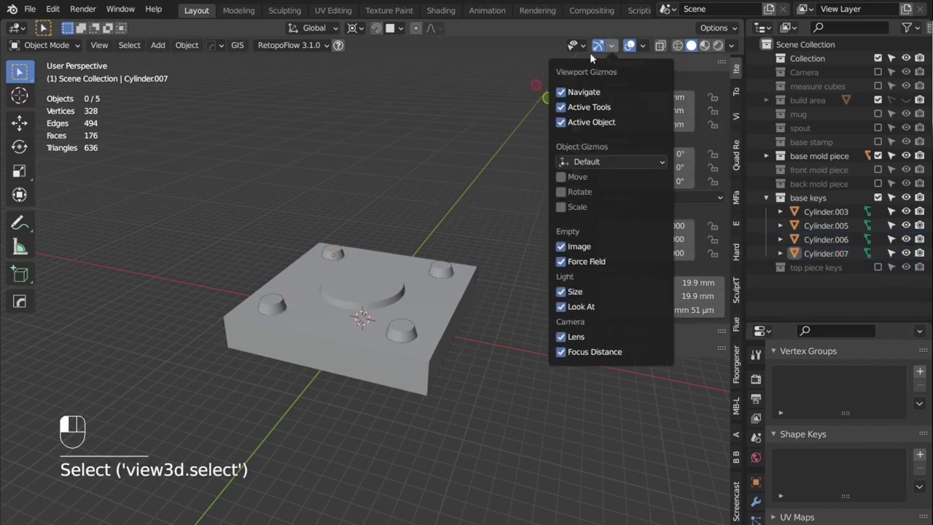
{"action": "mouse_move", "coordinate": [644, 50]}
{"action": "left_click", "coordinate": [572, 294]}
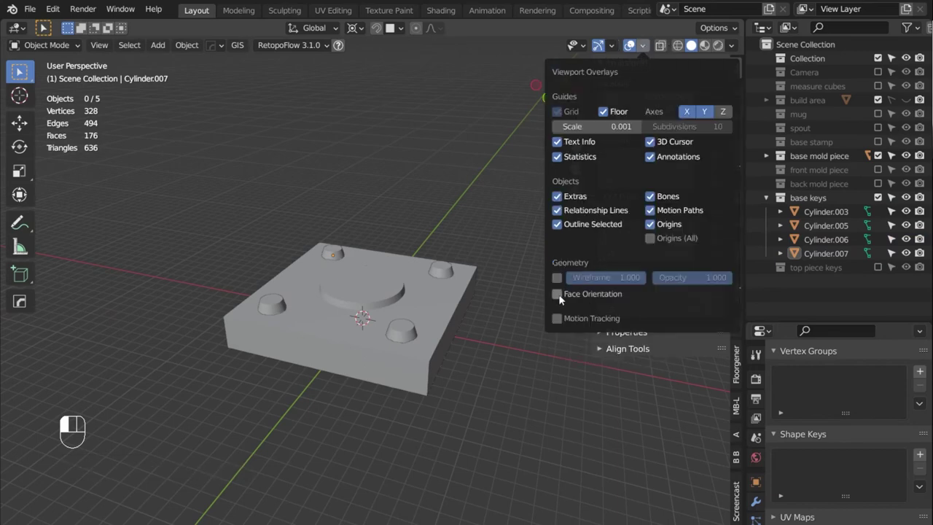
{"action": "middle_click_drag", "start_coordinate": [398, 346], "coordinate": [365, 375]}
{"action": "scroll", "coordinate": [416, 381], "scroll_direction": "up", "scroll_amount": 3}
{"action": "left_click", "coordinate": [420, 386]}
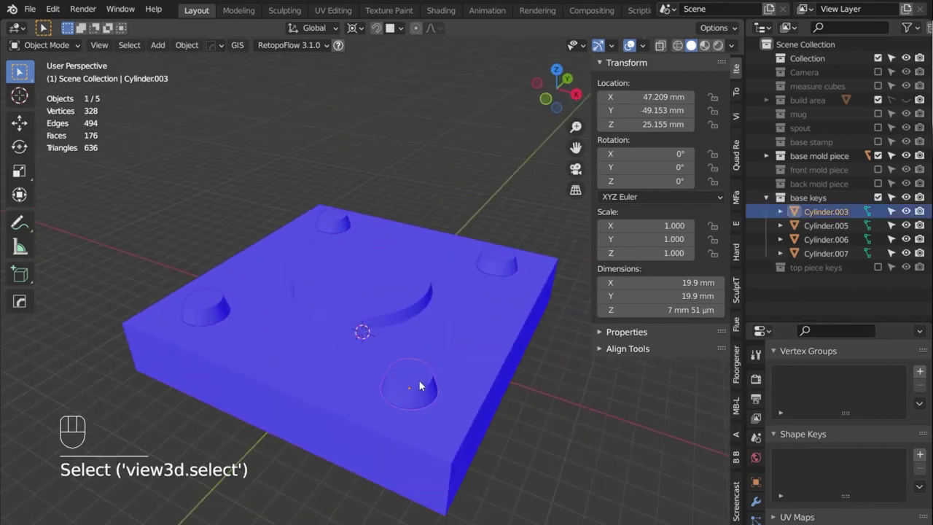
{"action": "key", "text": "g"}
{"action": "right_click", "coordinate": [376, 339]}
{"action": "middle_click_drag", "start_coordinate": [371, 368], "coordinate": [427, 356]}
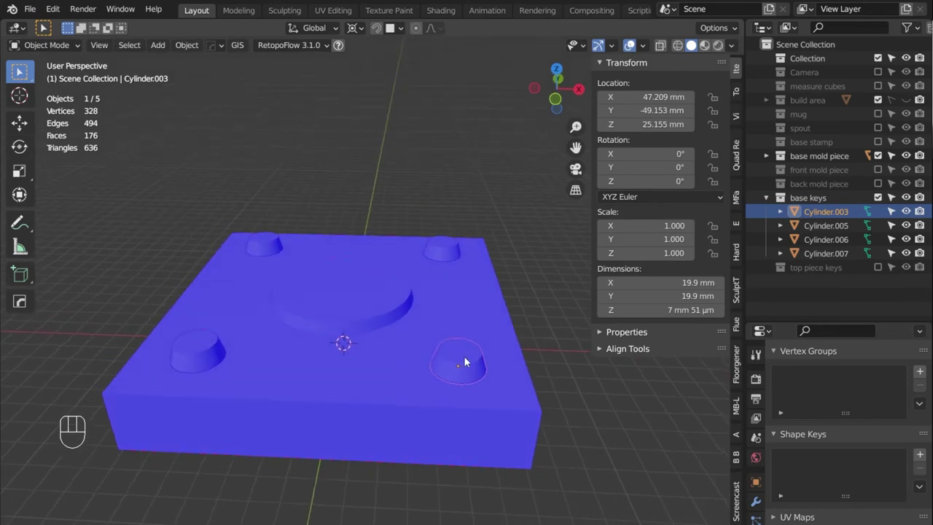
Try flipping all normals of the front-right key cylinder, and undo the flip.
{"action": "key", "text": "Tab"}
{"action": "key", "text": "a"}
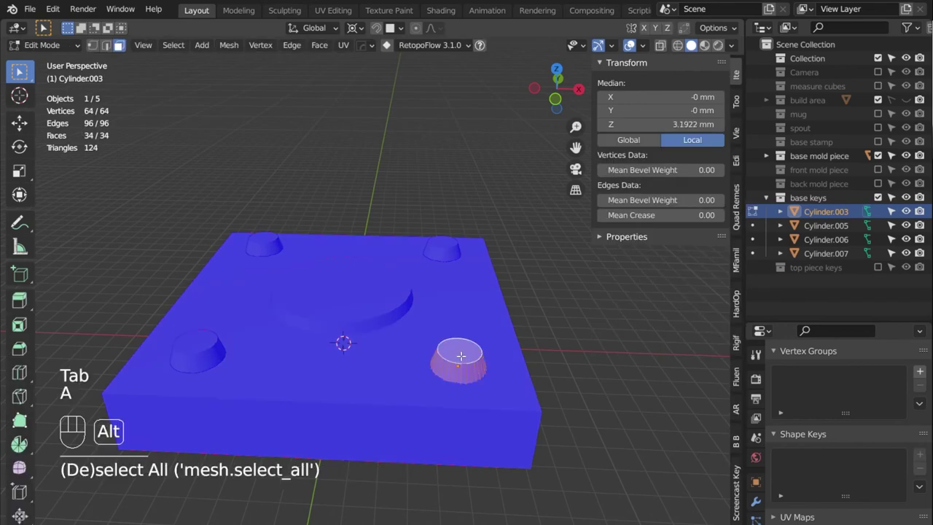
{"action": "key", "text": "alt+n"}
{"action": "left_click", "coordinate": [436, 314]}
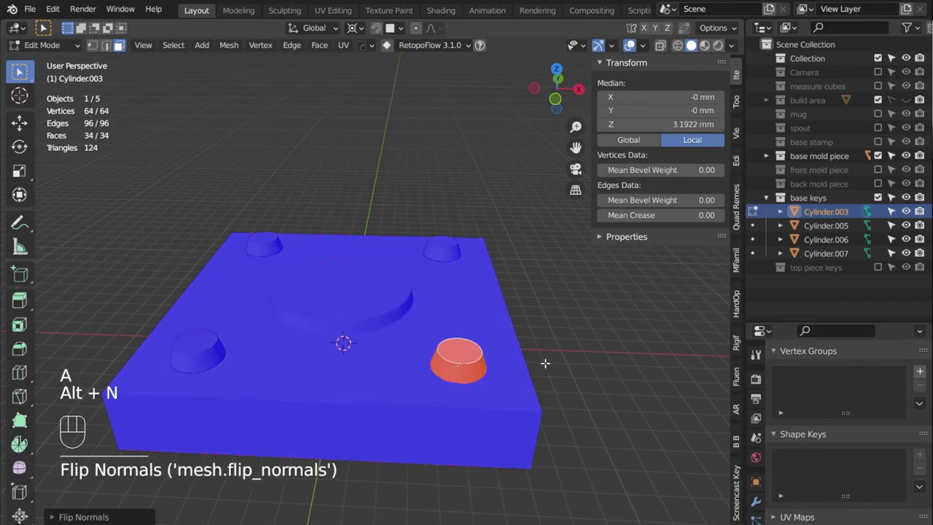
{"action": "key", "text": "Tab"}
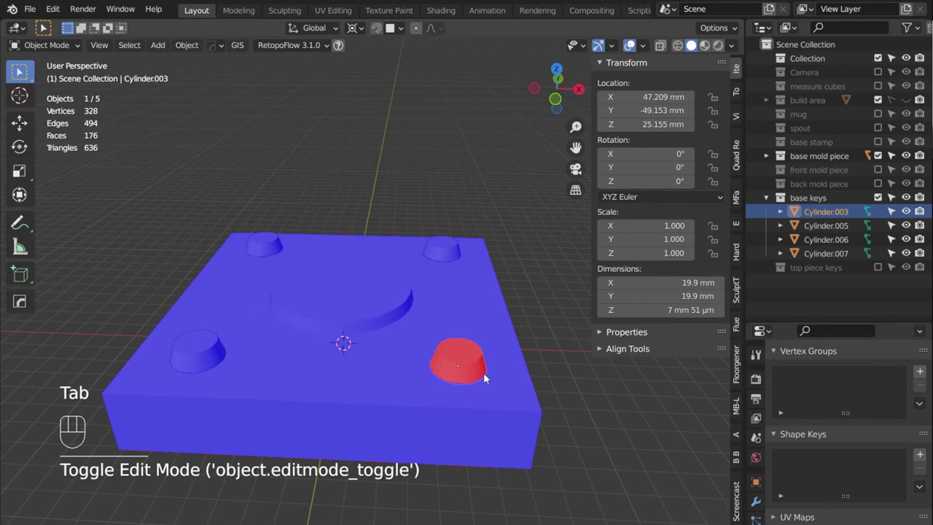
{"action": "key", "text": "ctrl+z"}
{"action": "key", "text": "ctrl+z"}
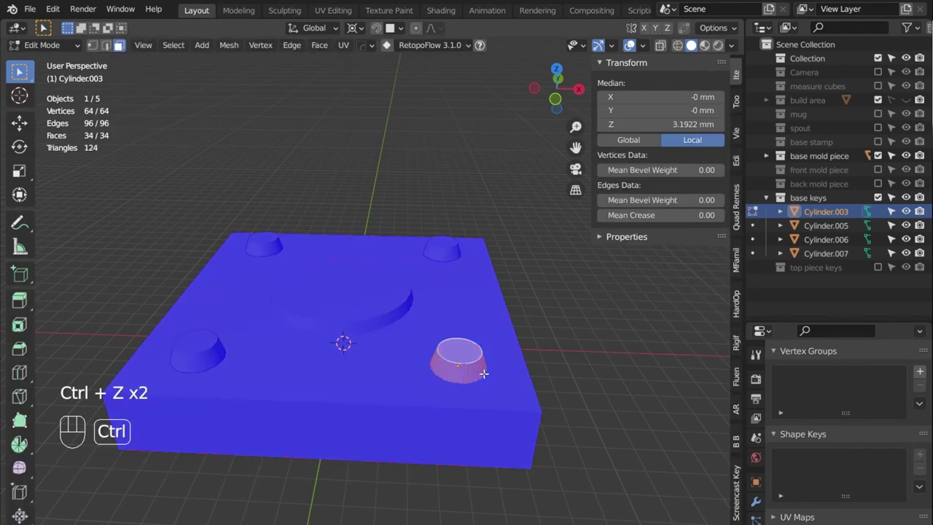
{"action": "key", "text": "Tab"}
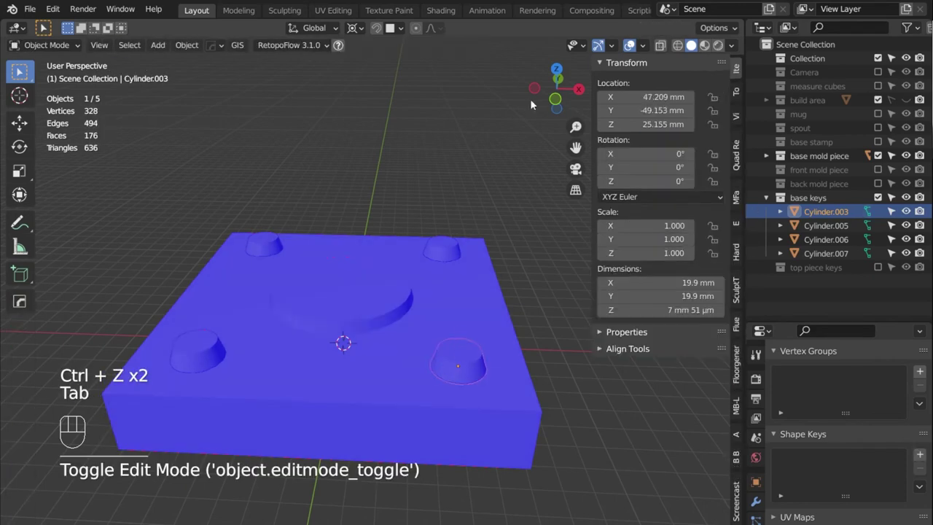
Select the base mold piece and turn off the Face Orientation overlay.
{"action": "left_click", "coordinate": [352, 323]}
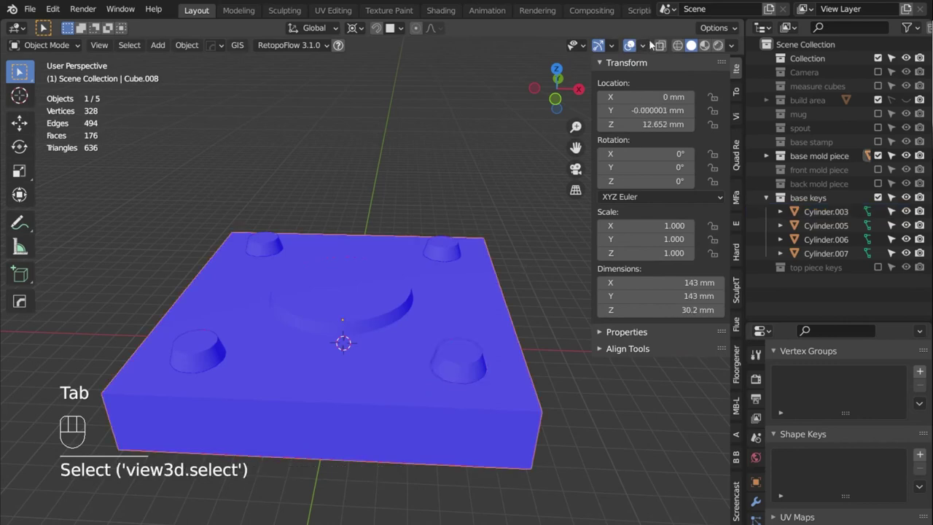
{"action": "left_click", "coordinate": [643, 45]}
{"action": "left_click", "coordinate": [594, 294]}
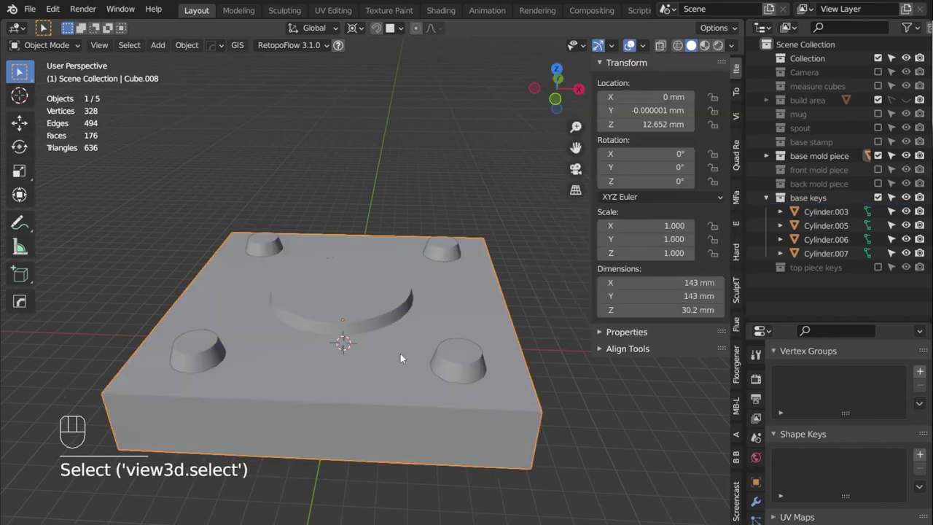
Exclude the base keys collection from the view layer and select the base mold piece.
{"action": "middle_click_drag", "start_coordinate": [349, 352], "coordinate": [266, 352]}
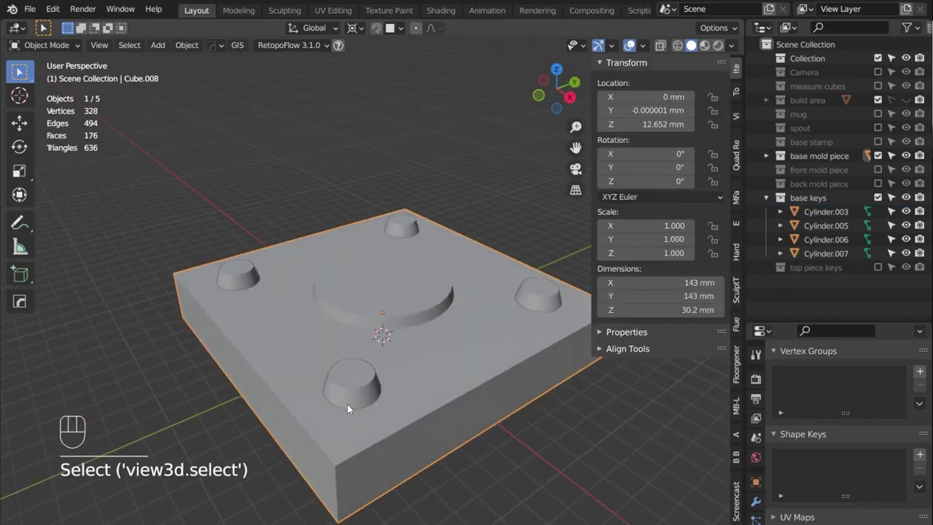
{"action": "left_click", "coordinate": [352, 385]}
{"action": "scroll", "coordinate": [399, 391], "scroll_direction": "down", "scroll_amount": 3}
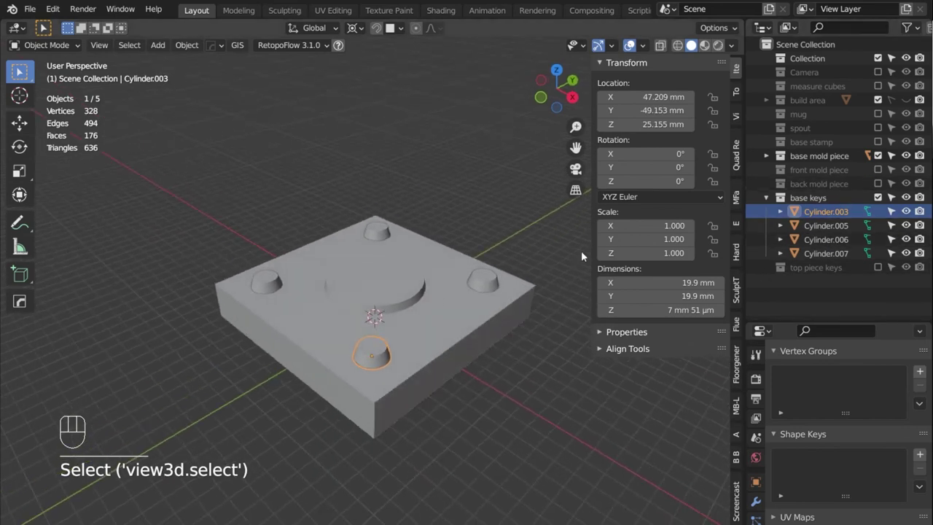
{"action": "left_click", "coordinate": [877, 197]}
{"action": "left_click", "coordinate": [476, 328]}
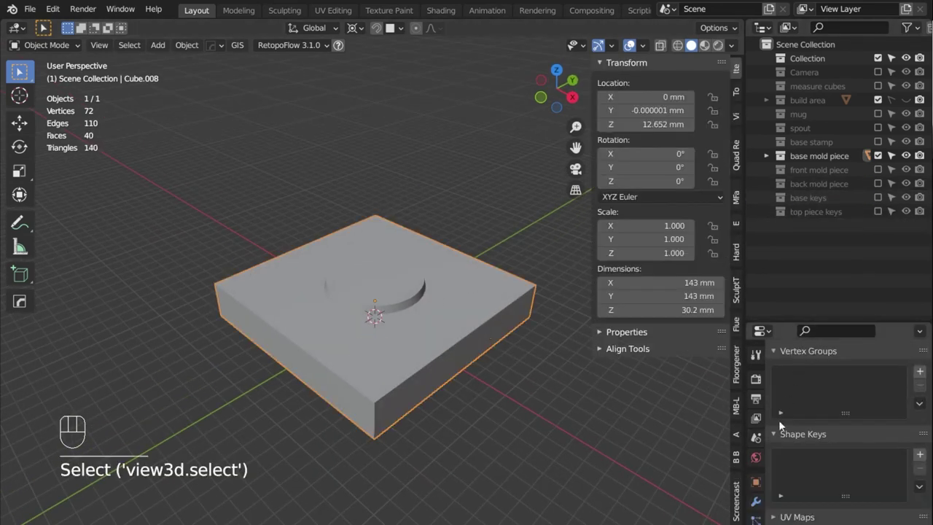
Add a Difference Boolean modifier to the base mold piece, using the base keys collection as operand and the Fast solver.
{"action": "left_click_drag", "start_coordinate": [790, 324], "coordinate": [791, 216]}
{"action": "left_click", "coordinate": [757, 392]}
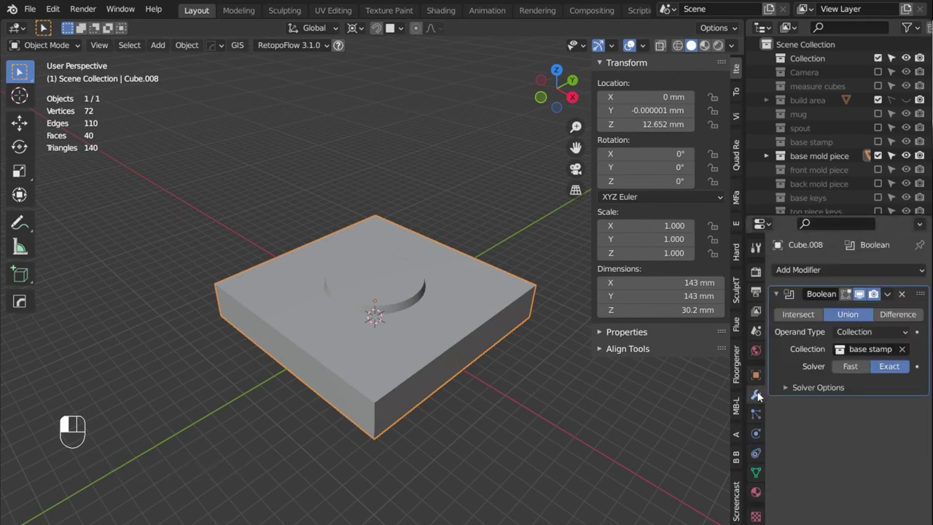
{"action": "left_click", "coordinate": [815, 268]}
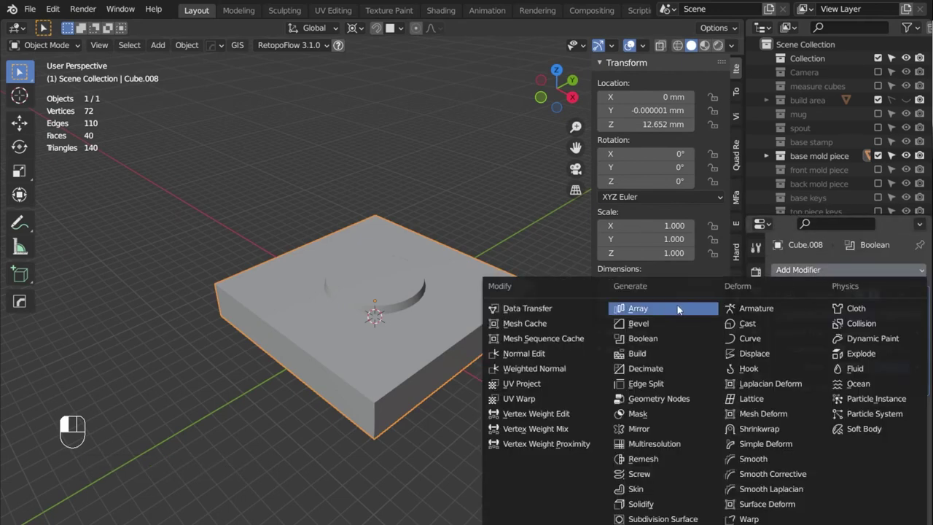
{"action": "left_click", "coordinate": [645, 338]}
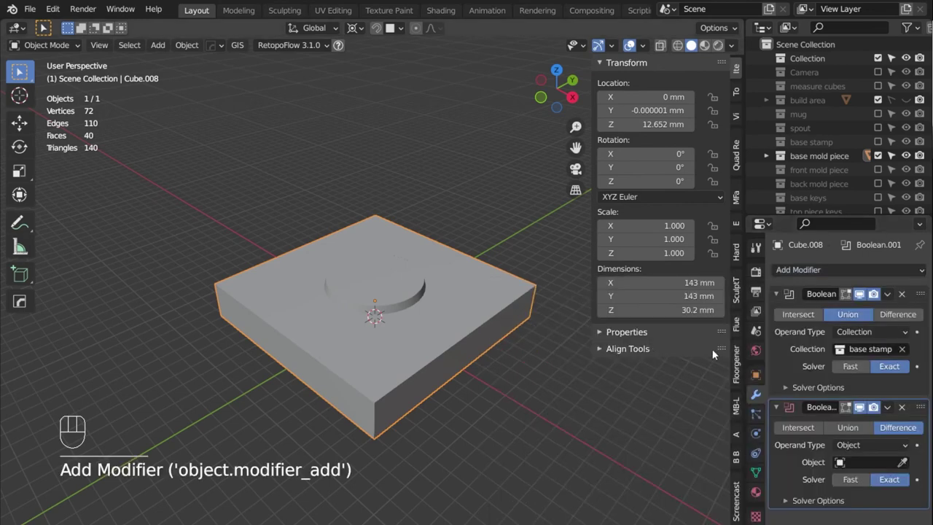
{"action": "left_click", "coordinate": [867, 445]}
{"action": "left_click", "coordinate": [842, 476]}
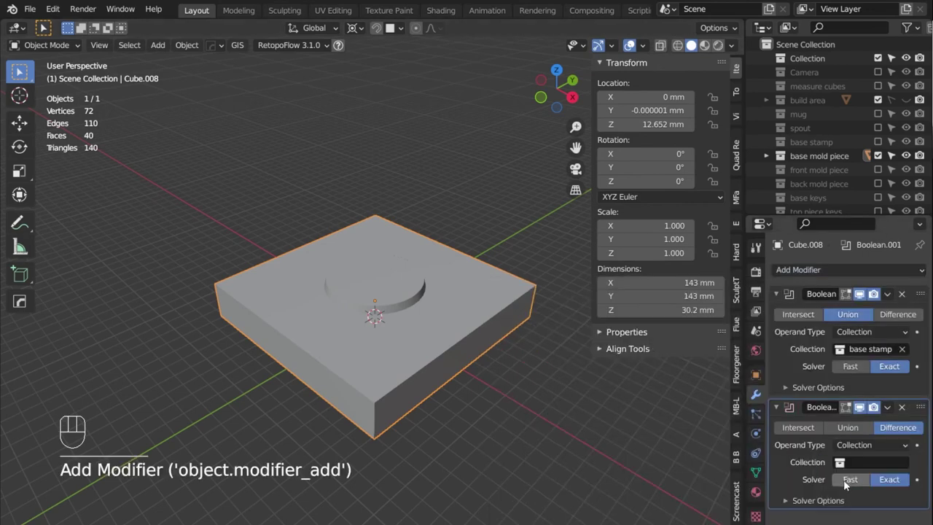
{"action": "left_click", "coordinate": [843, 479]}
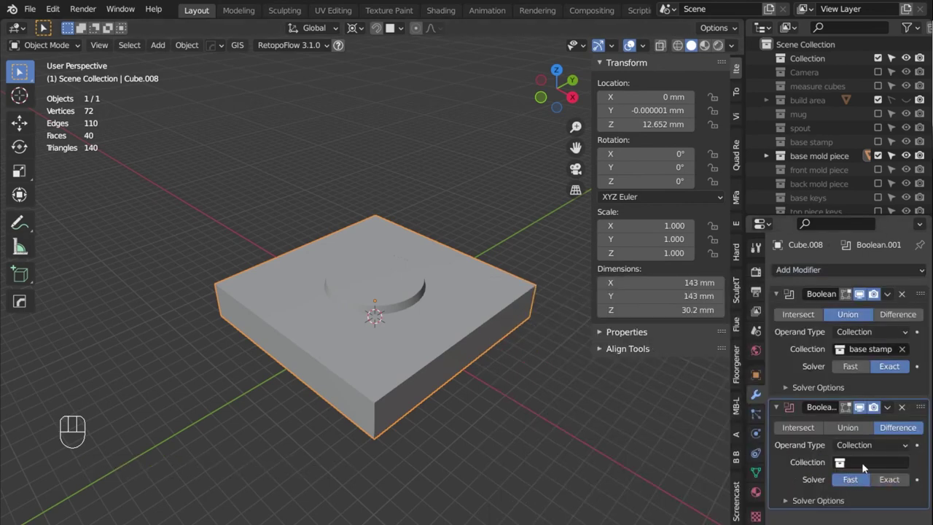
{"action": "left_click", "coordinate": [851, 461]}
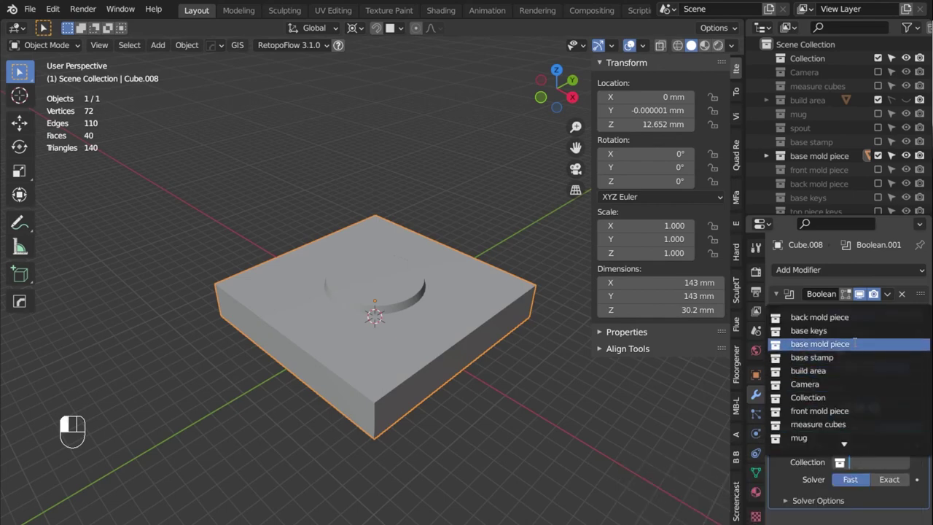
{"action": "left_click", "coordinate": [823, 331]}
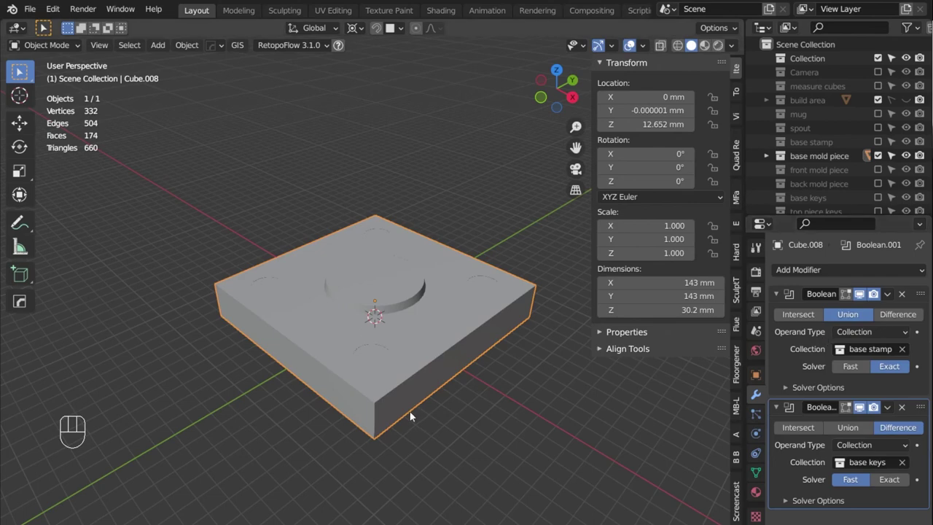
Set the base keys Boolean operation to Union and inspect the four keys on the base mold piece.
{"action": "middle_click_drag", "start_coordinate": [412, 415], "coordinate": [356, 406]}
{"action": "left_click", "coordinate": [847, 427]}
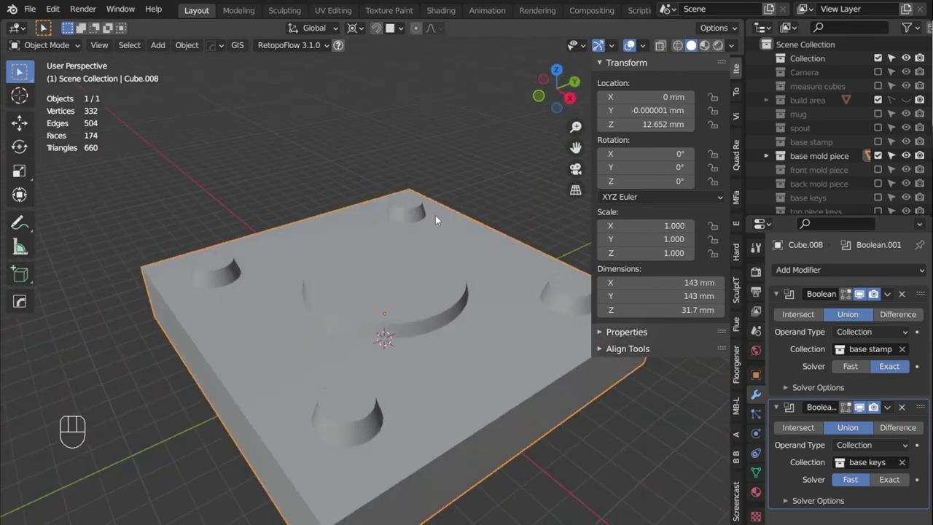
{"action": "middle_click_drag", "start_coordinate": [435, 215], "coordinate": [555, 272]}
{"action": "middle_click_drag", "start_coordinate": [330, 336], "coordinate": [145, 375]}
{"action": "left_click", "coordinate": [360, 326]}
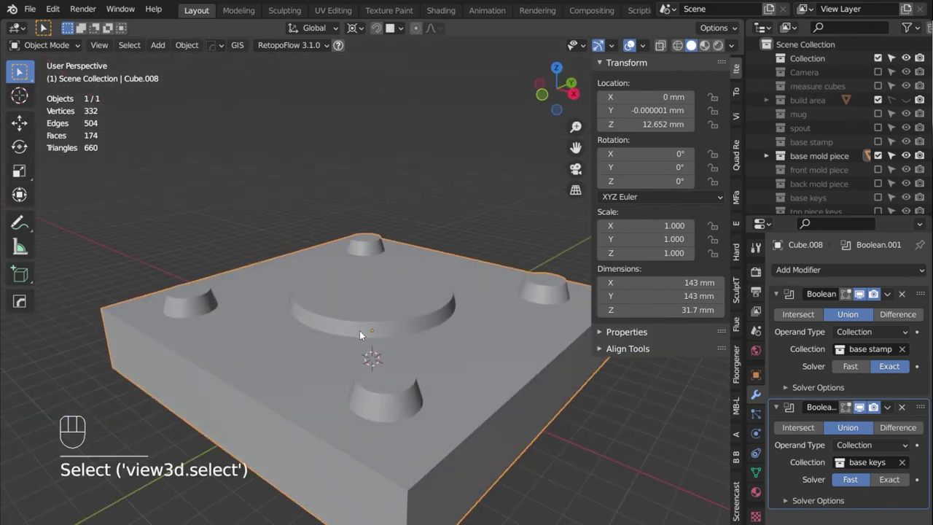
{"action": "middle_click_drag", "start_coordinate": [359, 330], "coordinate": [358, 374]}
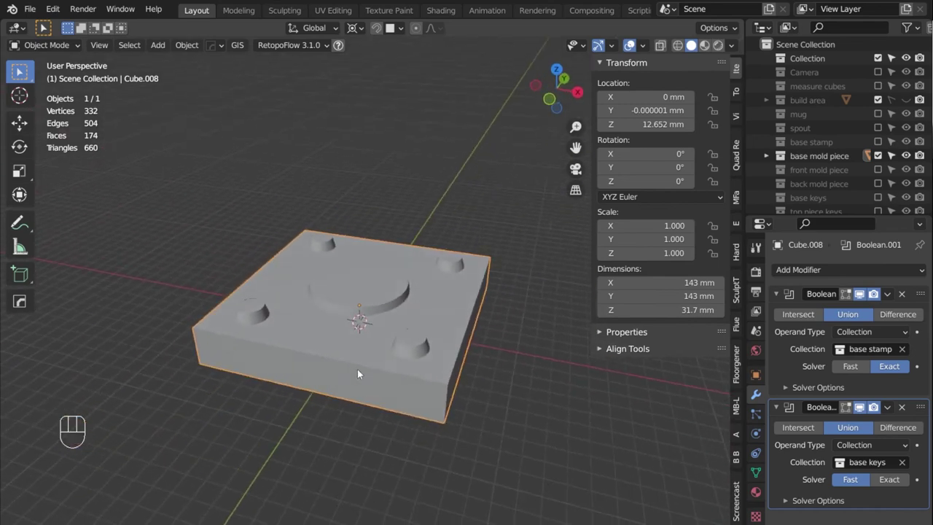
Collapse both Boolean modifiers, then exclude the base mold piece collection and show the front mold piece collection instead.
{"action": "left_click", "coordinate": [775, 407]}
{"action": "left_click", "coordinate": [775, 294]}
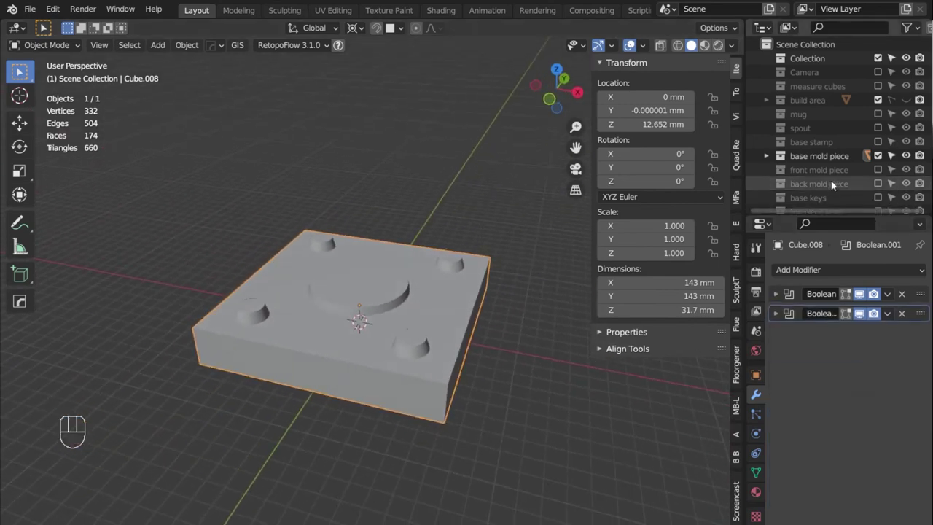
{"action": "left_click", "coordinate": [877, 156]}
{"action": "left_click", "coordinate": [877, 169]}
{"action": "middle_click_drag", "start_coordinate": [467, 306], "coordinate": [359, 406]}
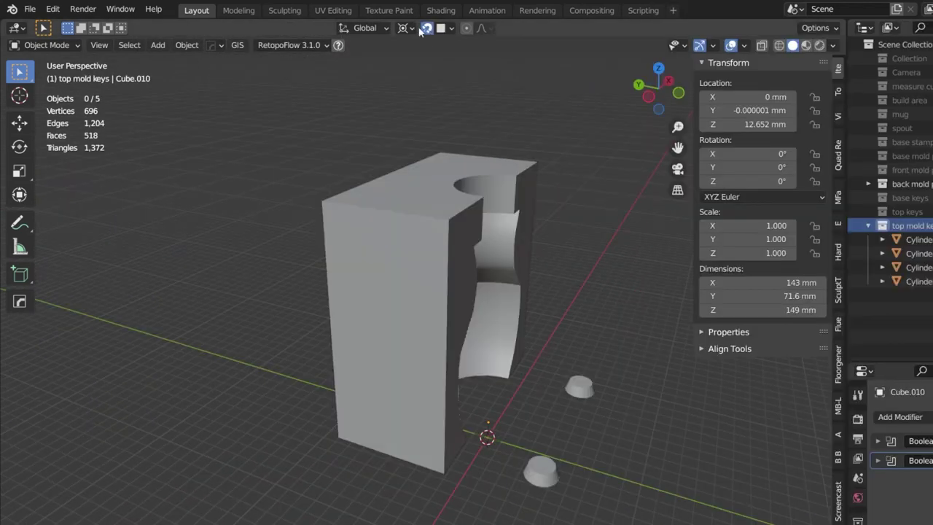
Set the transform pivot to Median Point and delete three top mold keys, keeping the one at X -47.209, Y -49.153 mm.
{"action": "left_click", "coordinate": [412, 29]}
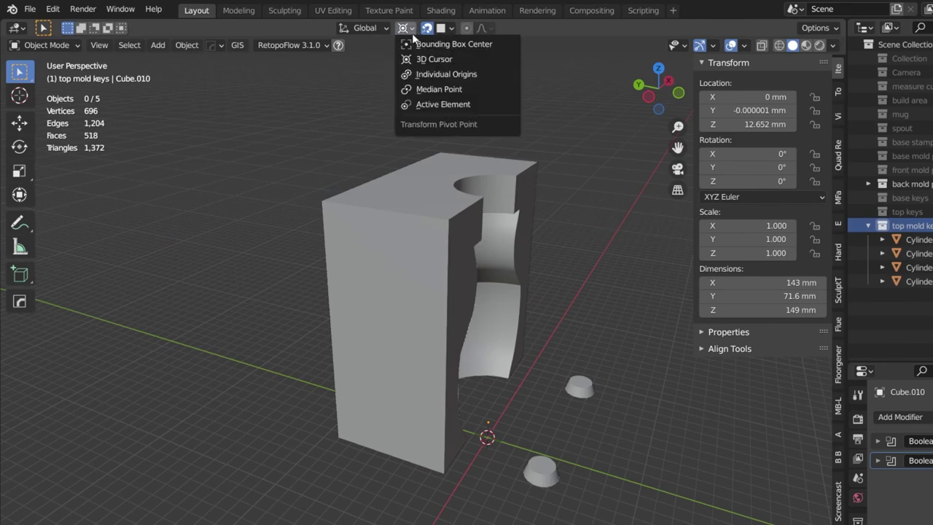
{"action": "left_click", "coordinate": [437, 89]}
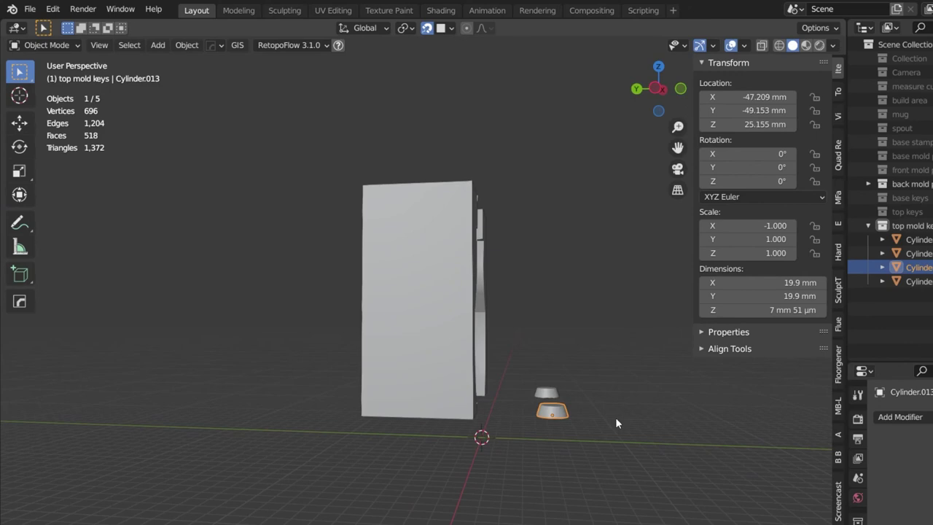
{"action": "key", "text": "alt+z"}
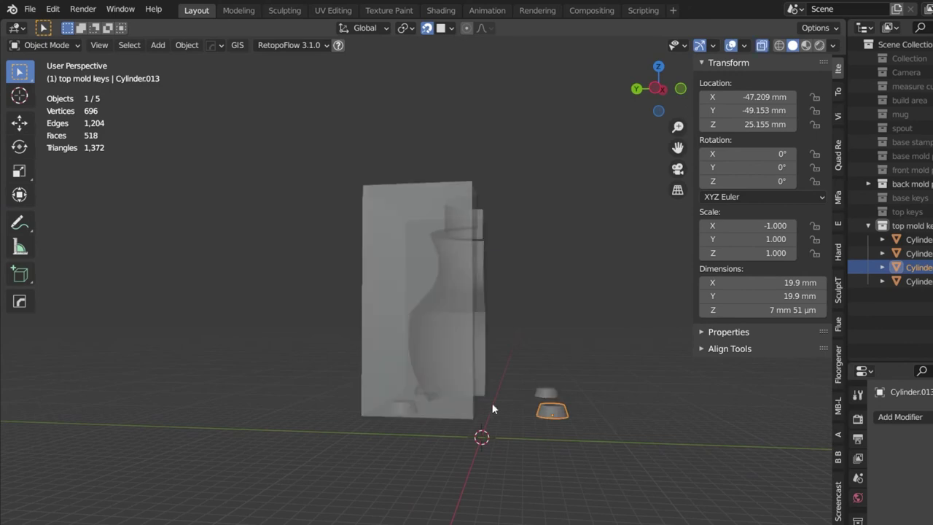
{"action": "left_click_drag", "start_coordinate": [377, 370], "coordinate": [575, 381]}
{"action": "left_click", "coordinate": [544, 393]}
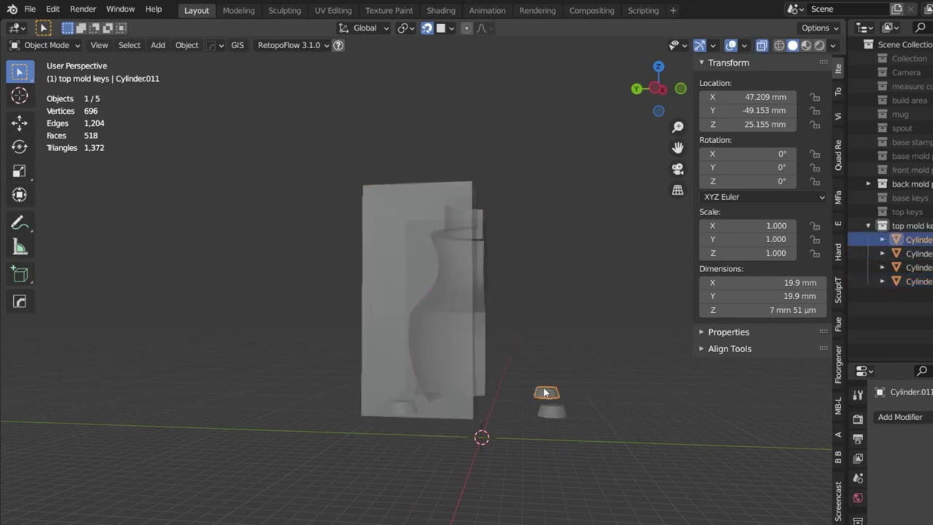
{"action": "left_click", "coordinate": [429, 388], "text": "shift"}
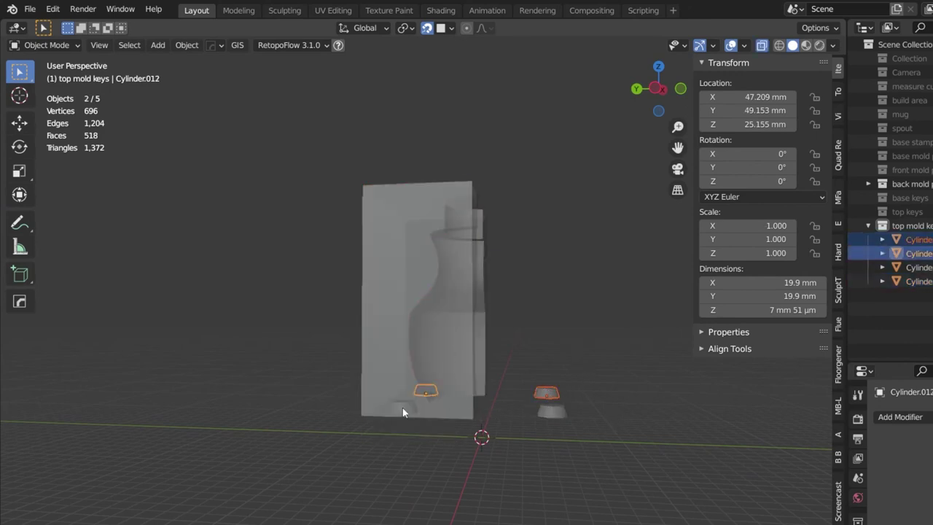
{"action": "left_click", "coordinate": [402, 409], "text": "shift"}
{"action": "key", "text": "x"}
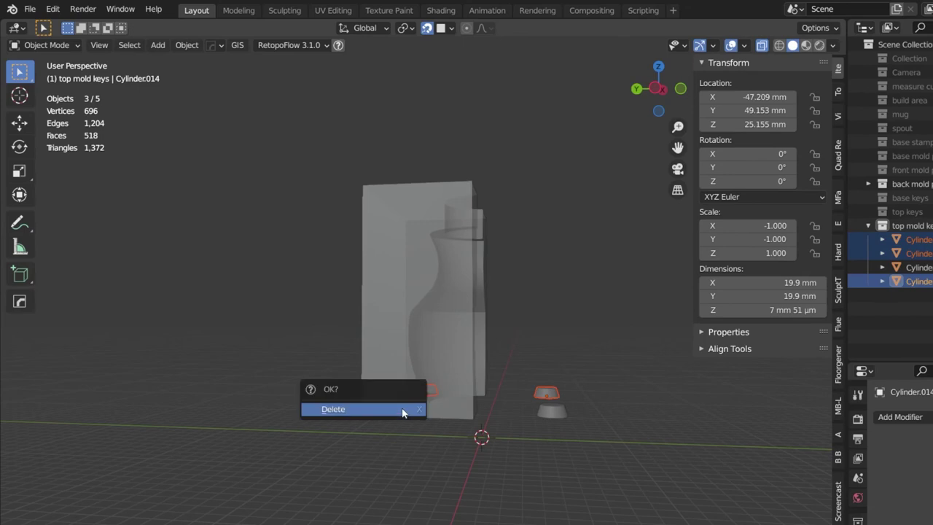
{"action": "left_click", "coordinate": [402, 412]}
Rotate the remaining key 90° about X and snap it onto the back mold piece's inner face near the upper-left corner.
{"action": "middle_click_drag", "start_coordinate": [553, 416], "coordinate": [510, 448]}
{"action": "left_click", "coordinate": [478, 456]}
{"action": "key", "text": "alt+z"}
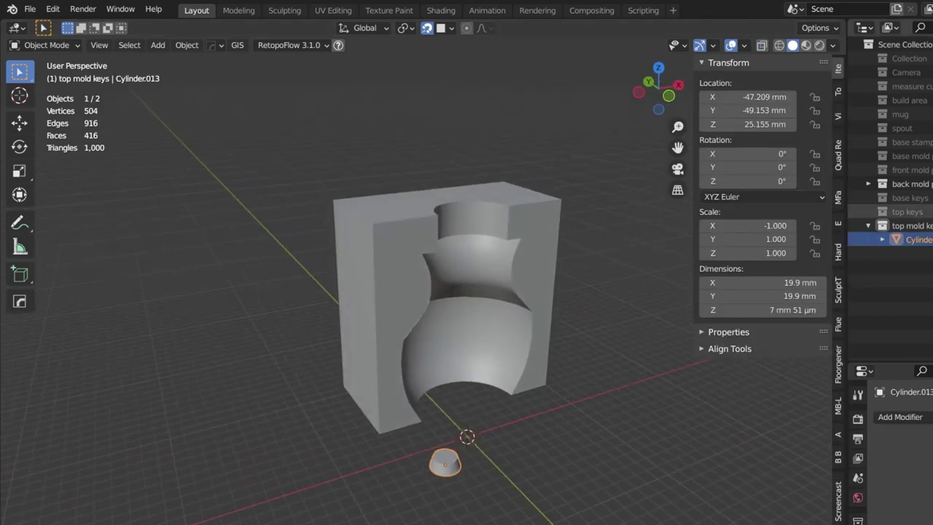
{"action": "key", "text": "g"}
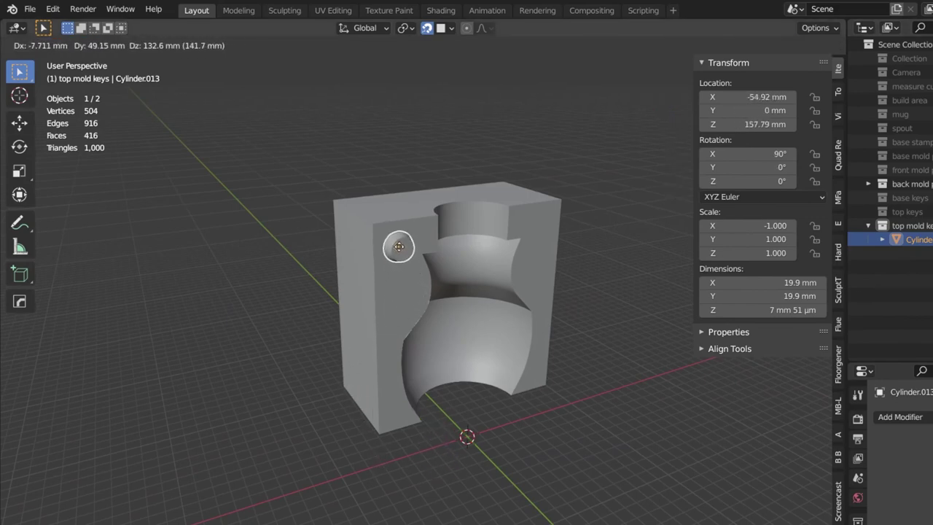
{"action": "left_click", "coordinate": [399, 248]}
Scale the key down to about 0.745, giving a diameter of about 14.8 mm, and apply its scale.
{"action": "key", "text": "KP_1"}
{"action": "scroll", "coordinate": [375, 237], "scroll_direction": "up", "scroll_amount": 4}
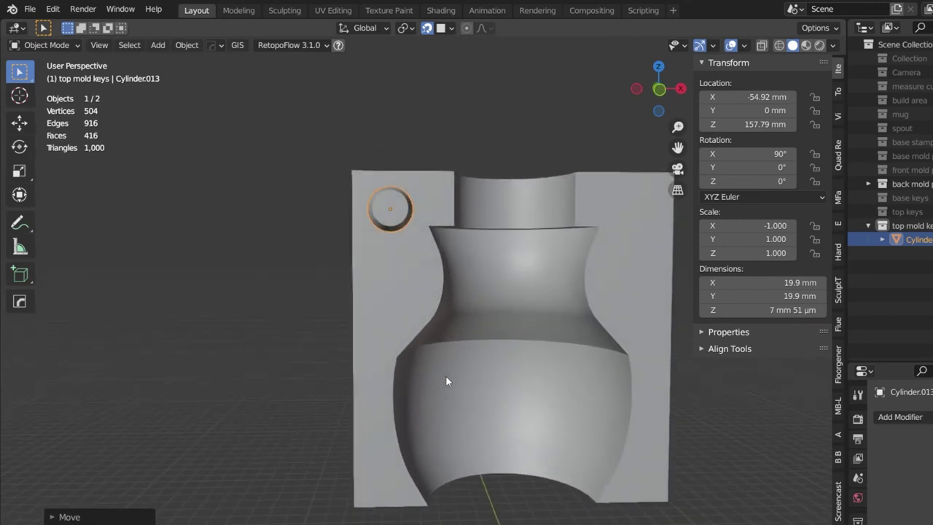
{"action": "key", "text": "s"}
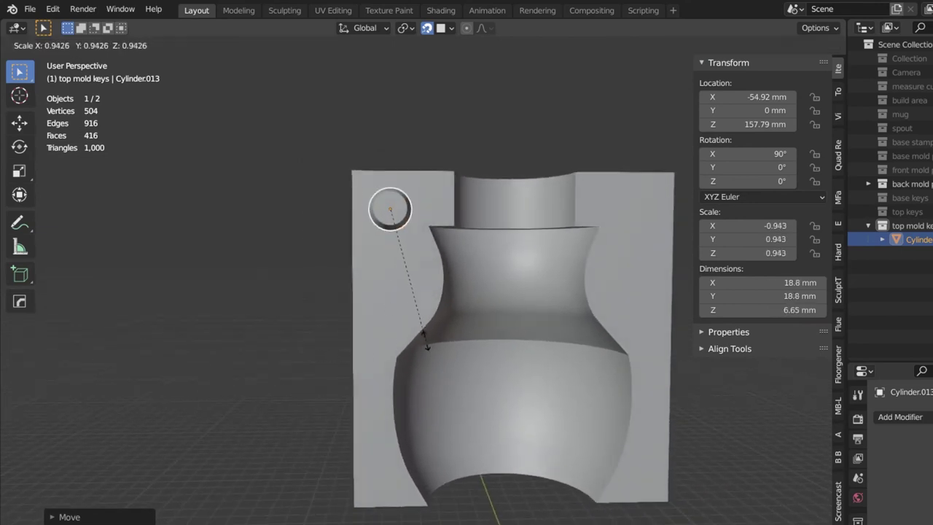
{"action": "left_click", "coordinate": [416, 318]}
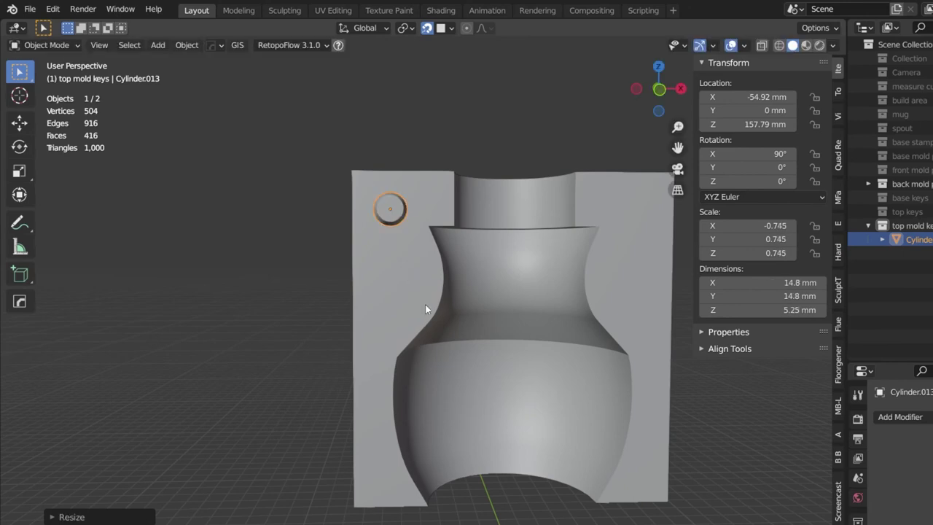
{"action": "key", "text": "ctrl+a"}
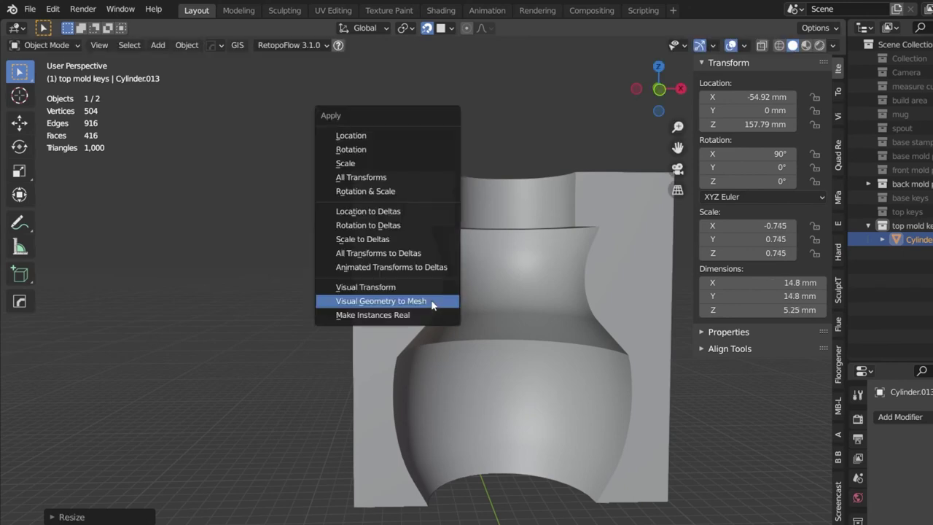
{"action": "left_click", "coordinate": [372, 165]}
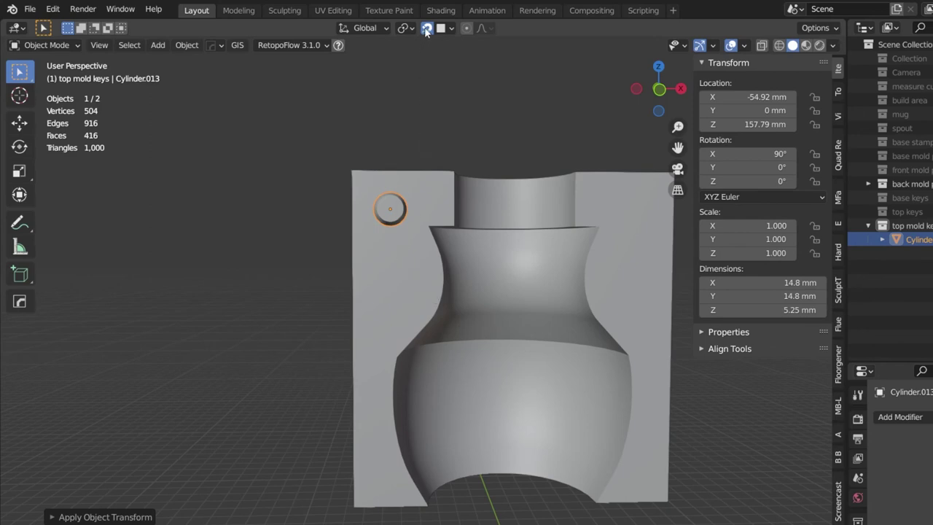
Turn off snapping and duplicate the key twice down the mold's left edge, at about Z 117 mm and Z 43 mm.
{"action": "middle_click_drag", "start_coordinate": [357, 287], "coordinate": [395, 252]}
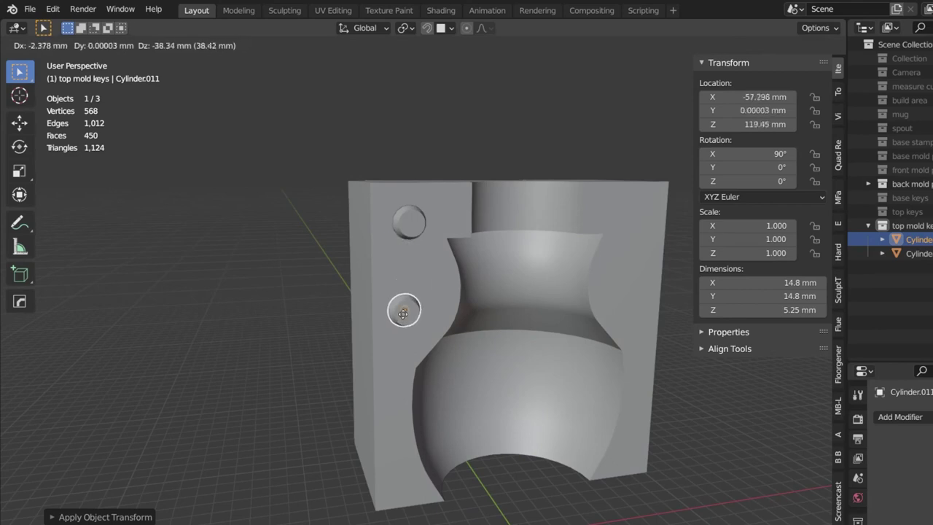
{"action": "left_click", "coordinate": [406, 319]}
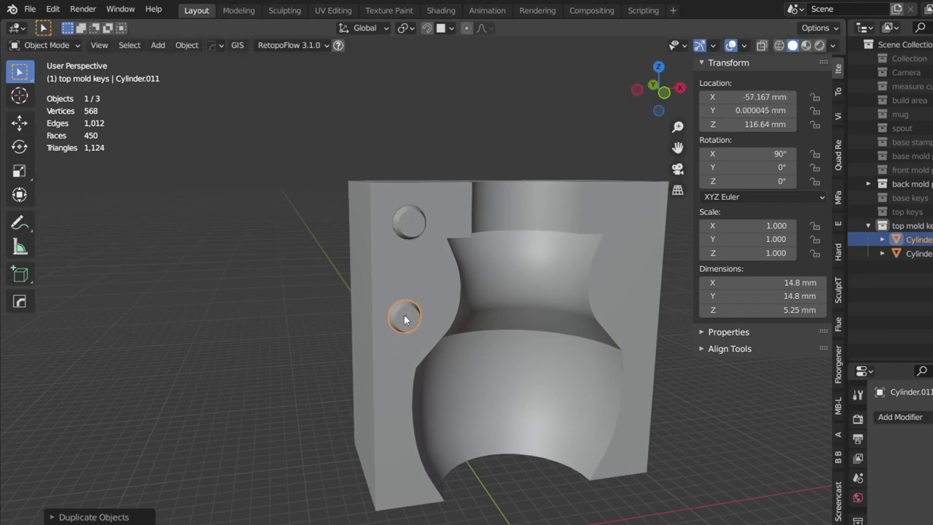
{"action": "key", "text": "shift+d"}
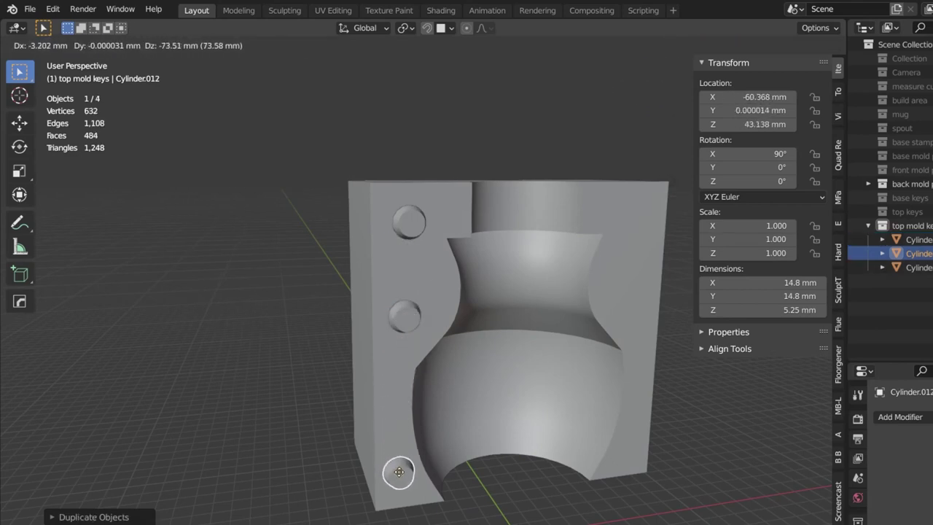
{"action": "left_click", "coordinate": [399, 477]}
Move the middle key down and outward to about X -61.3 mm, Z 102.9 mm on the mold face.
{"action": "middle_click_drag", "start_coordinate": [399, 477], "coordinate": [392, 281]}
{"action": "left_click", "coordinate": [395, 300]}
{"action": "key", "text": "g"}
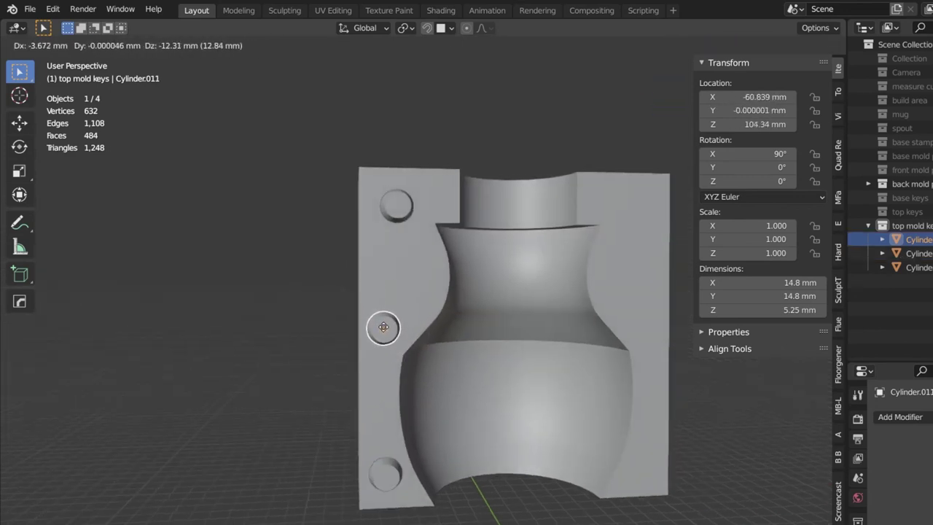
{"action": "left_click", "coordinate": [382, 331]}
Set the transform pivot point to the 3D Cursor.
{"action": "middle_click_drag", "start_coordinate": [468, 340], "coordinate": [444, 320]}
{"action": "scroll", "coordinate": [458, 349], "scroll_direction": "down", "scroll_amount": 2}
{"action": "left_click", "coordinate": [405, 28]}
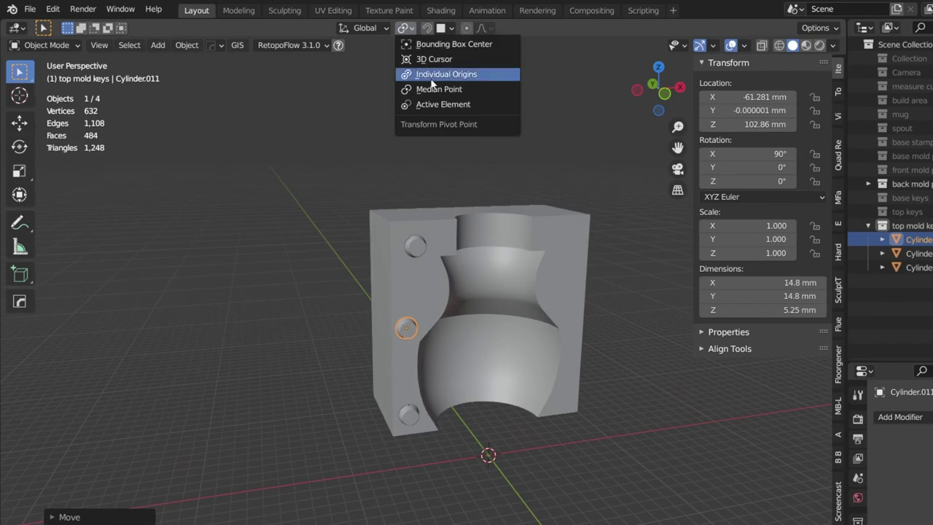
{"action": "left_click", "coordinate": [433, 59]}
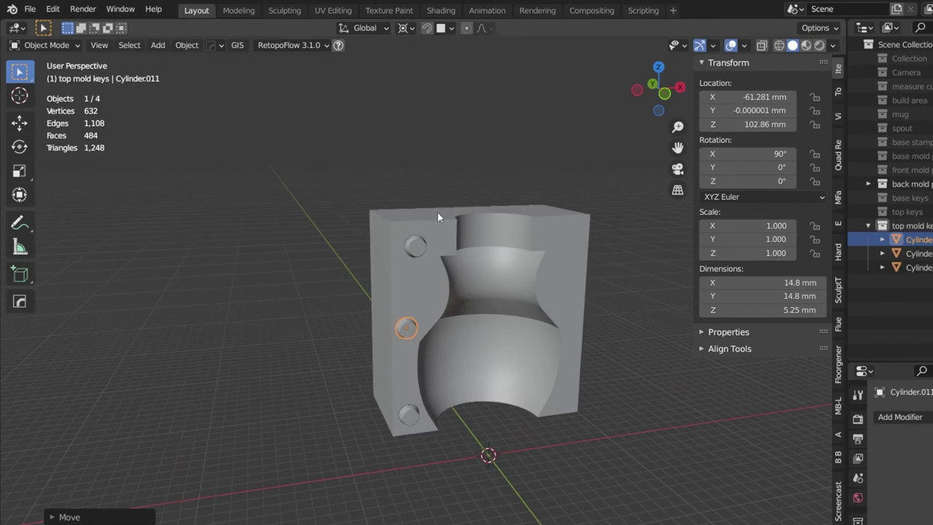
Duplicate the three keys in place and mirror the copies across global X onto the opposite side of the mold face.
{"action": "middle_click_drag", "start_coordinate": [437, 216], "coordinate": [426, 246]}
{"action": "left_click", "coordinate": [403, 251]}
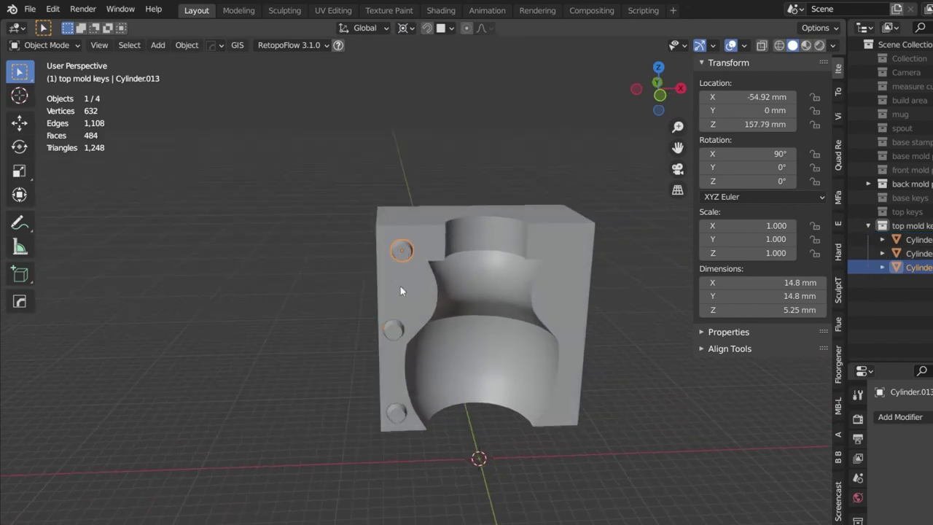
{"action": "left_click", "coordinate": [392, 328], "text": "shift"}
{"action": "left_click", "coordinate": [400, 417], "text": "shift"}
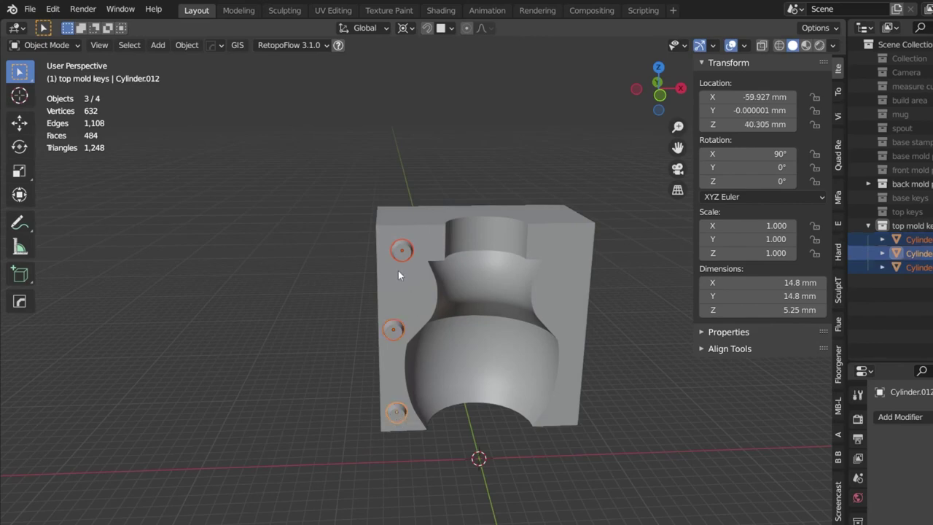
{"action": "key", "text": "shift+d"}
{"action": "key", "text": "Escape"}
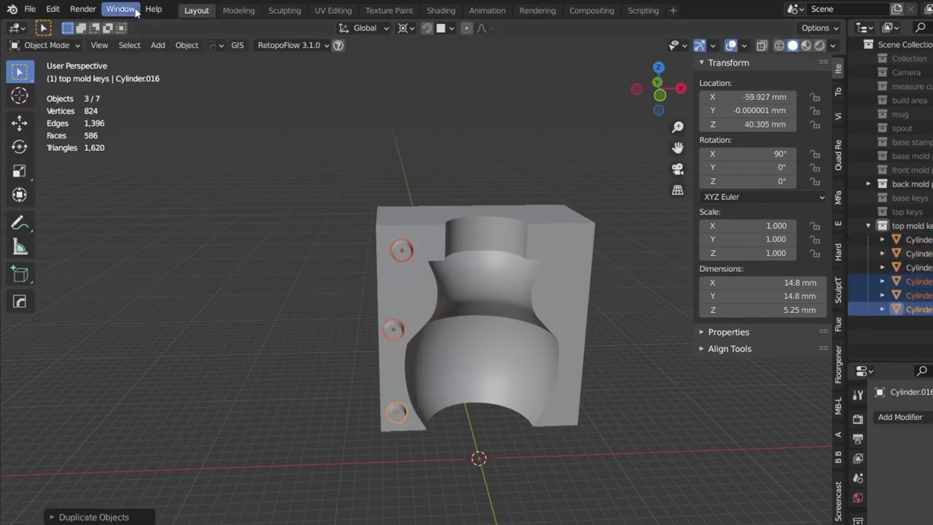
{"action": "left_click", "coordinate": [186, 45]}
{"action": "mouse_move", "coordinate": [212, 89]}
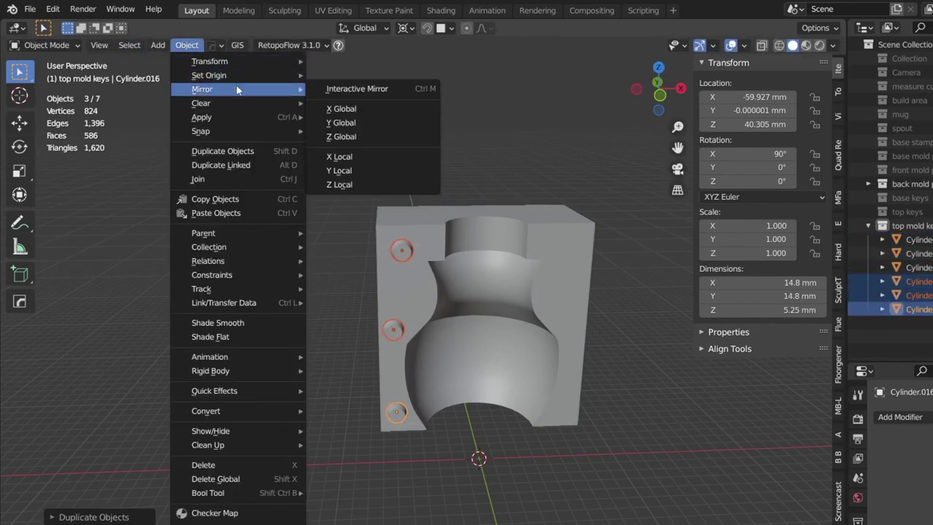
{"action": "left_click", "coordinate": [341, 108]}
{"action": "middle_click_drag", "start_coordinate": [483, 185], "coordinate": [507, 335]}
Set the transform pivot point back to Median Point and check the six keys on the mold face.
{"action": "left_click", "coordinate": [406, 28]}
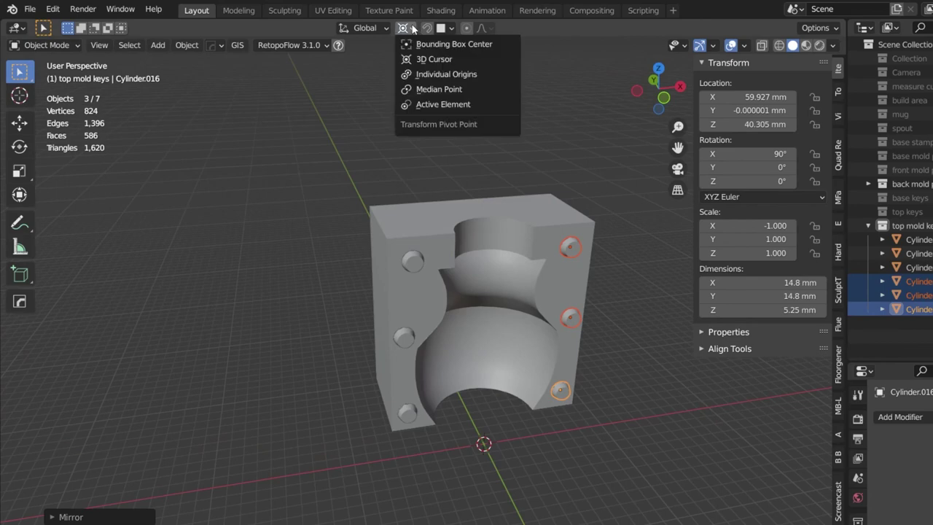
{"action": "left_click", "coordinate": [427, 91]}
{"action": "middle_click_drag", "start_coordinate": [518, 246], "coordinate": [614, 291]}
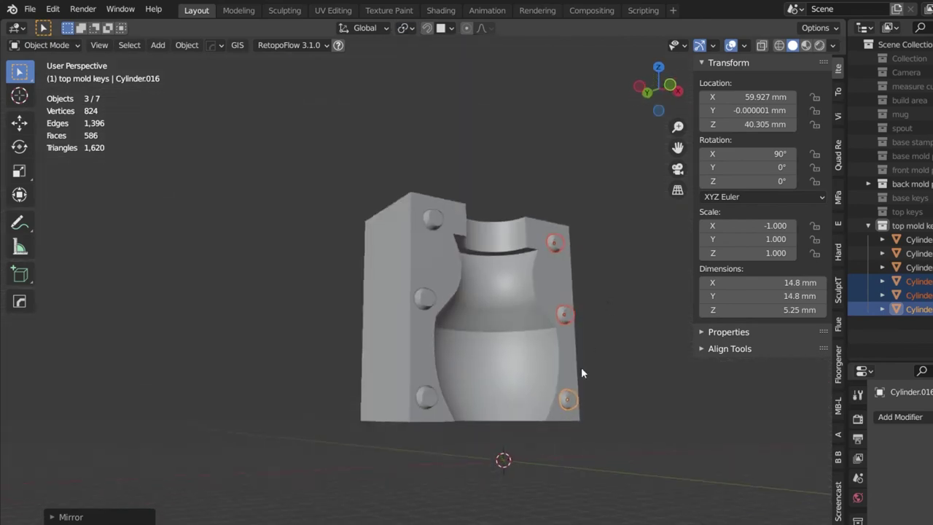
{"action": "scroll", "coordinate": [580, 367], "scroll_direction": "up", "scroll_amount": 2}
{"action": "middle_click_drag", "start_coordinate": [581, 367], "coordinate": [685, 349]}
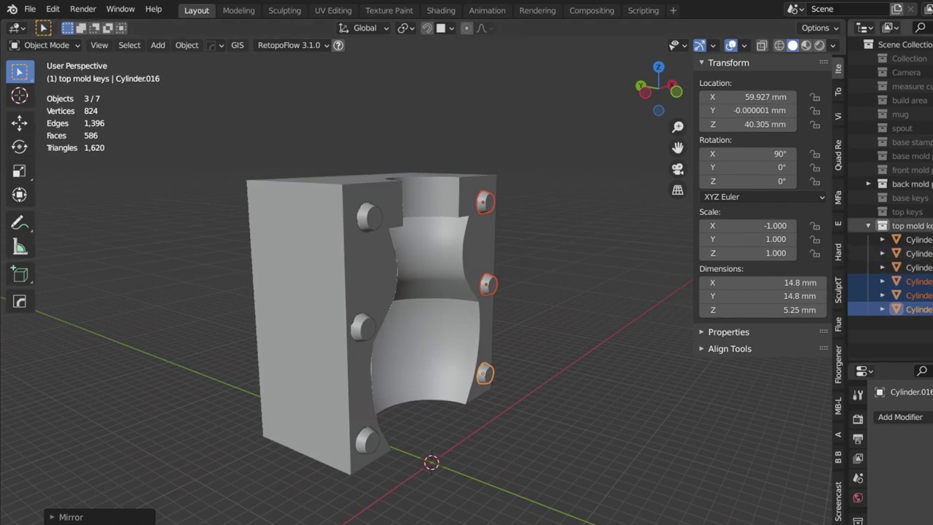
Hide the top mold keys collection and move the back mold piece's origin to its geometry.
{"action": "key", "text": "h"}
{"action": "left_click", "coordinate": [374, 269]}
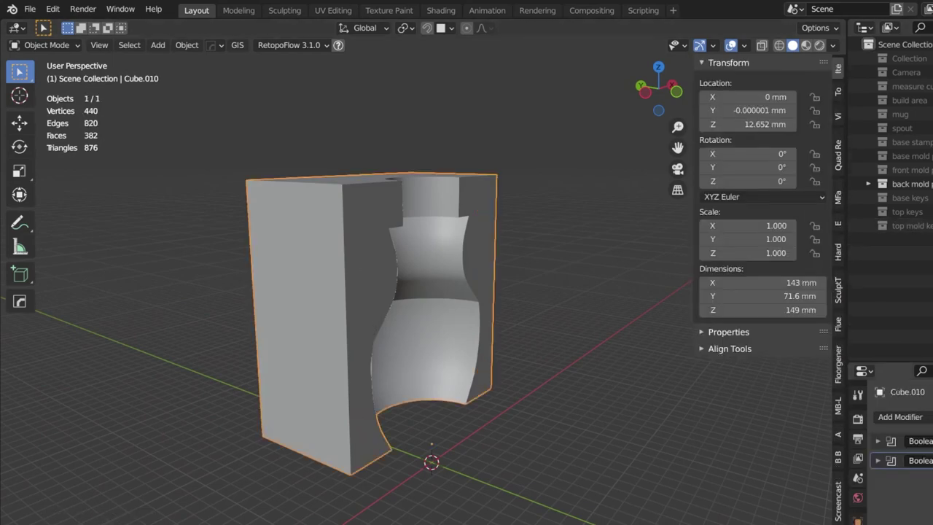
{"action": "left_click_drag", "start_coordinate": [923, 361], "coordinate": [923, 290]}
{"action": "middle_click_drag", "start_coordinate": [656, 379], "coordinate": [560, 393]}
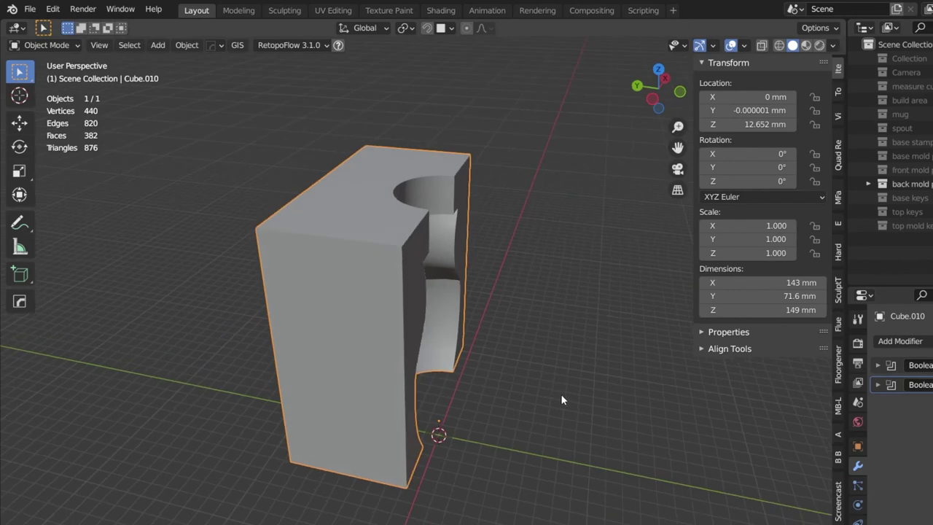
{"action": "key", "text": "KP_3"}
{"action": "mouse_move", "coordinate": [468, 348]}
{"action": "middle_mouse_down"}
{"action": "mouse_move", "coordinate": [493, 302]}
{"action": "mouse_move", "coordinate": [515, 311]}
{"action": "mouse_move", "coordinate": [467, 355]}
{"action": "middle_mouse_up"}
{"action": "right_click", "coordinate": [460, 346]}
{"action": "mouse_move", "coordinate": [429, 249]}
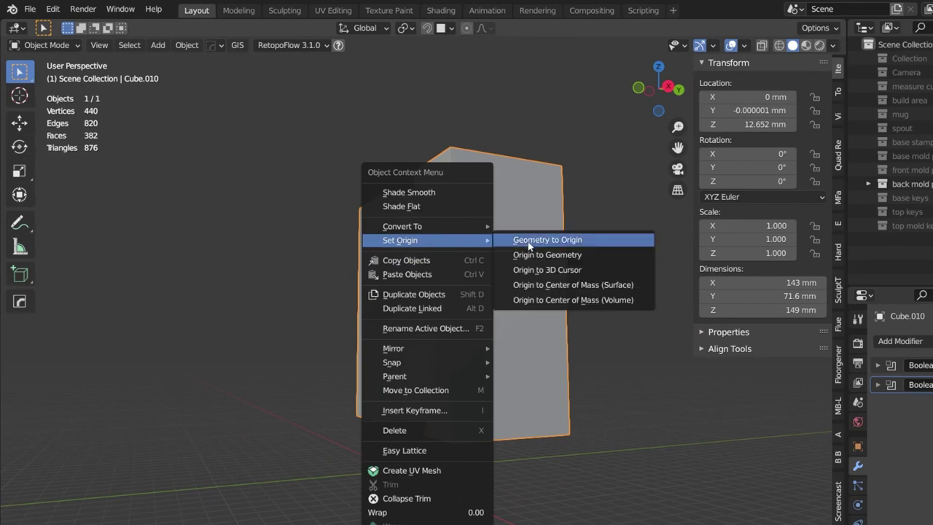
{"action": "left_click", "coordinate": [537, 256]}
{"action": "middle_click_drag", "start_coordinate": [450, 361], "coordinate": [596, 403]}
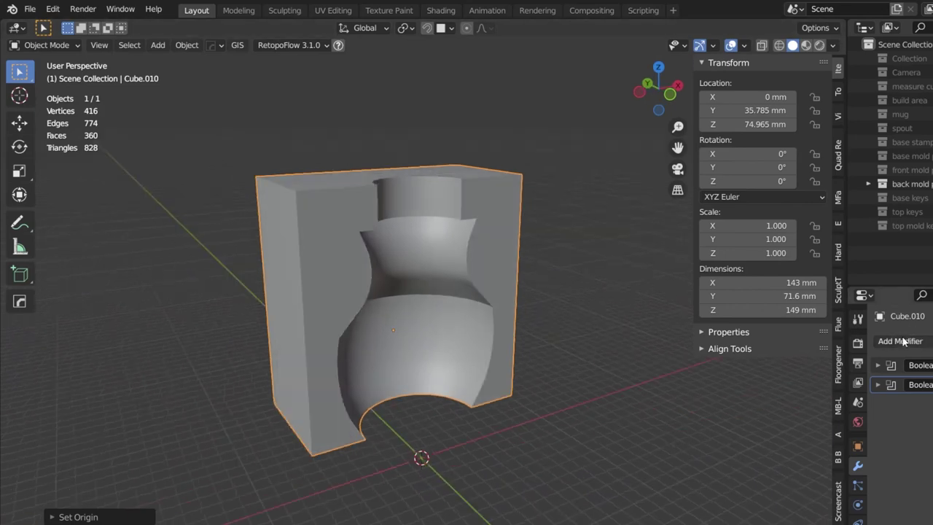
Add a Boolean modifier to the back mold piece that unites it with the top mold keys collection.
{"action": "left_click", "coordinate": [914, 343]}
{"action": "left_click", "coordinate": [773, 86]}
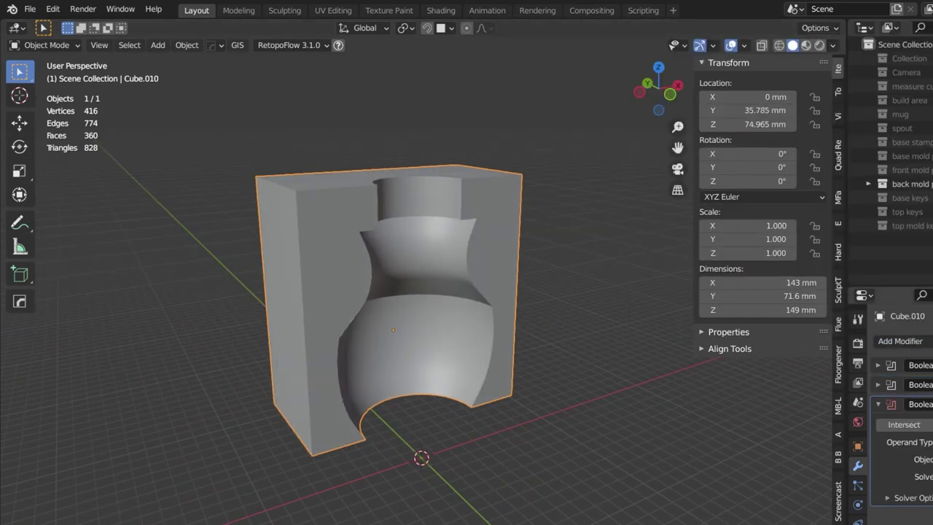
{"action": "left_click", "coordinate": [924, 459]}
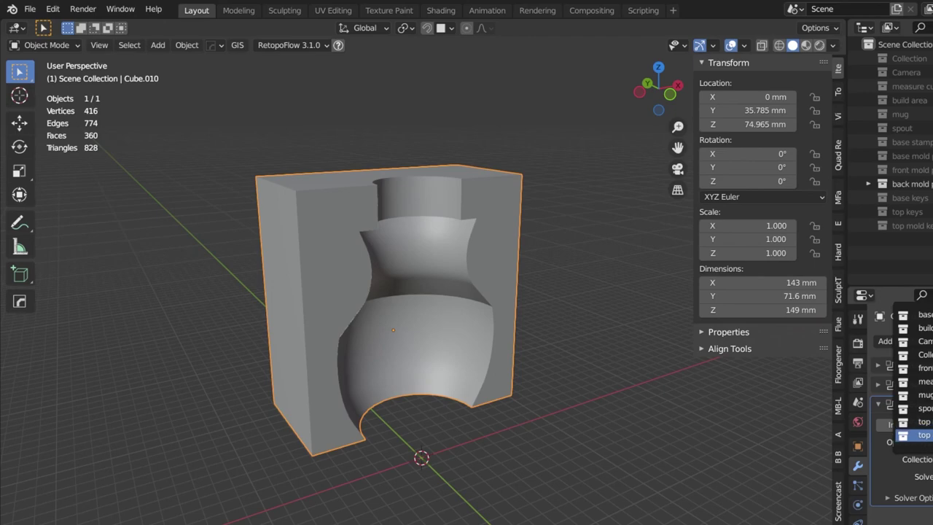
{"action": "left_click", "coordinate": [919, 436]}
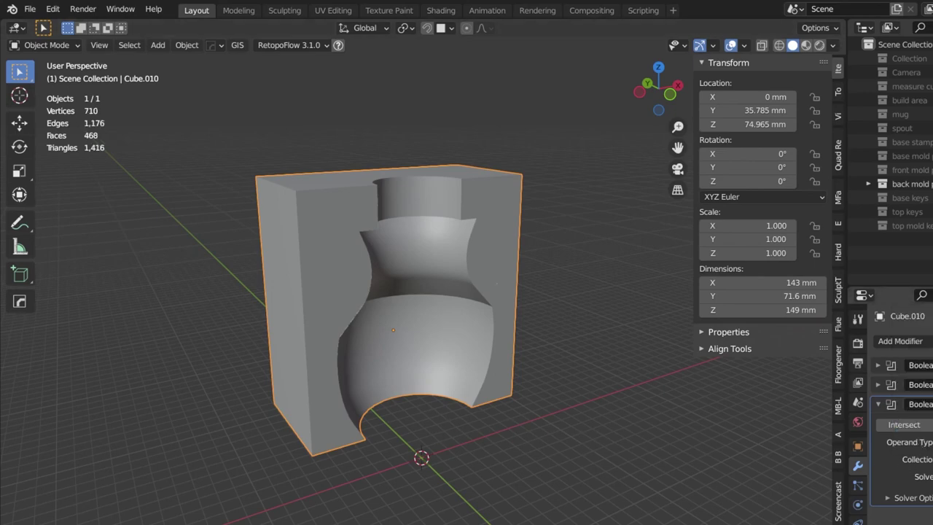
{"action": "middle_click_drag", "start_coordinate": [423, 434], "coordinate": [430, 393]}
Show the front mold piece alone and subtract the top mold keys collection from it with a new Boolean modifier.
{"action": "left_click", "coordinate": [881, 184]}
{"action": "left_click", "coordinate": [882, 169]}
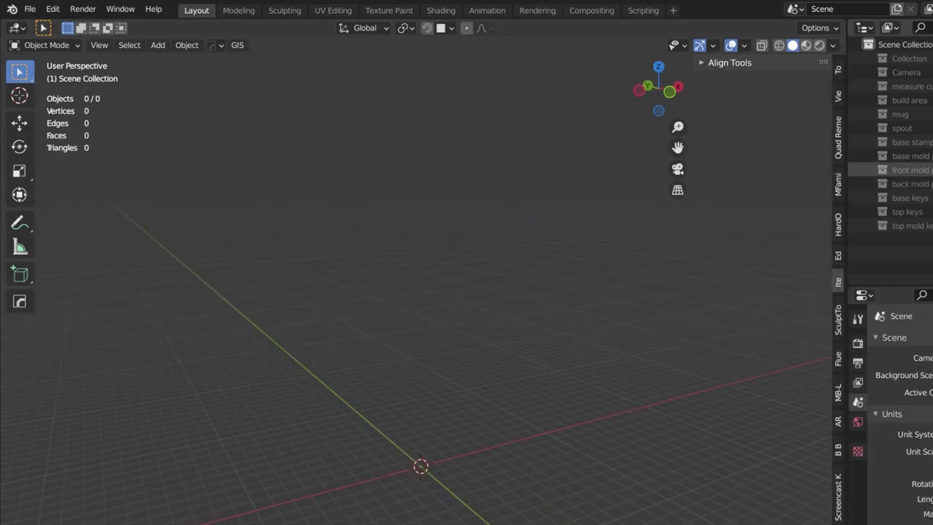
{"action": "left_click", "coordinate": [597, 252]}
{"action": "middle_click_drag", "start_coordinate": [597, 252], "coordinate": [495, 353]}
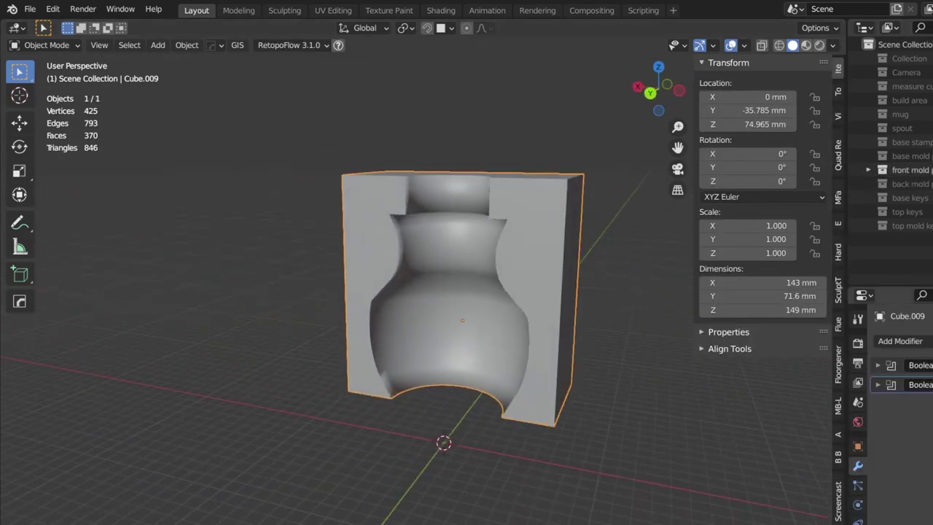
{"action": "left_click", "coordinate": [901, 340]}
{"action": "left_click", "coordinate": [770, 84]}
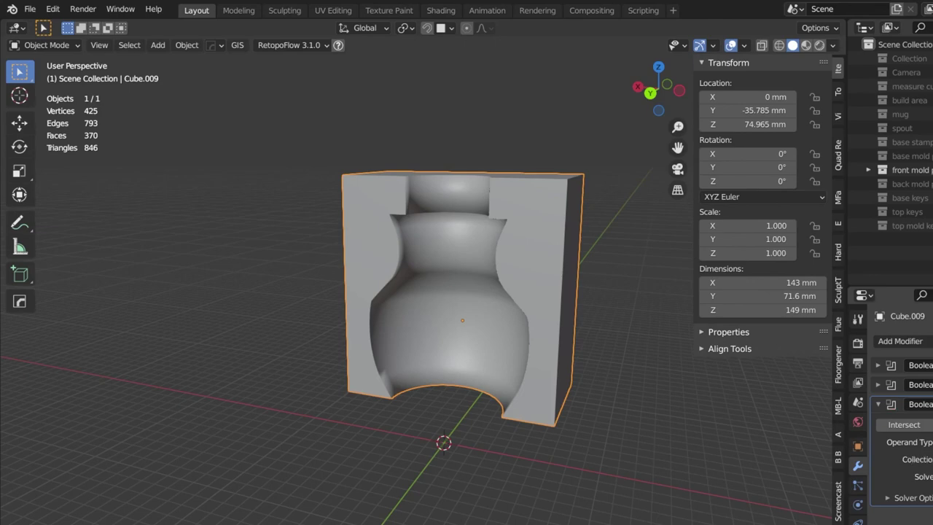
{"action": "left_click", "coordinate": [925, 459]}
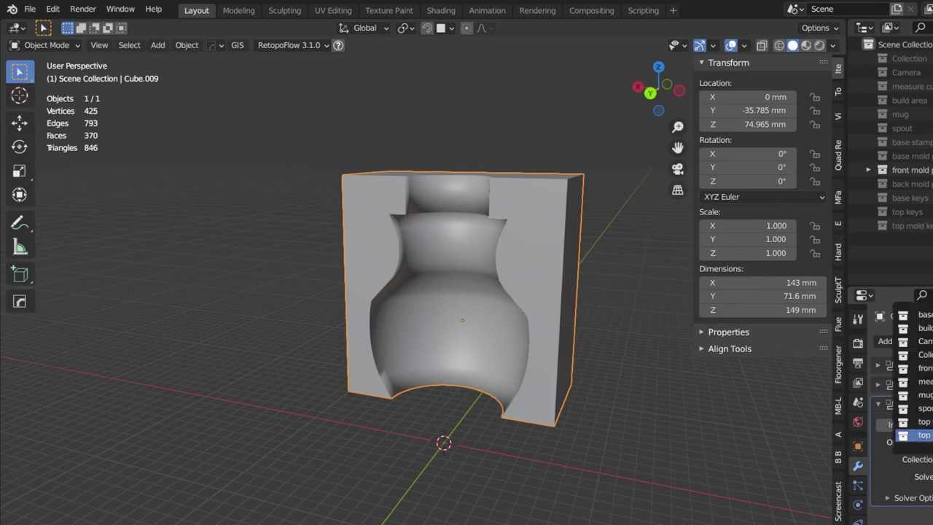
{"action": "left_click", "coordinate": [922, 434]}
{"action": "middle_click_drag", "start_coordinate": [543, 433], "coordinate": [424, 372]}
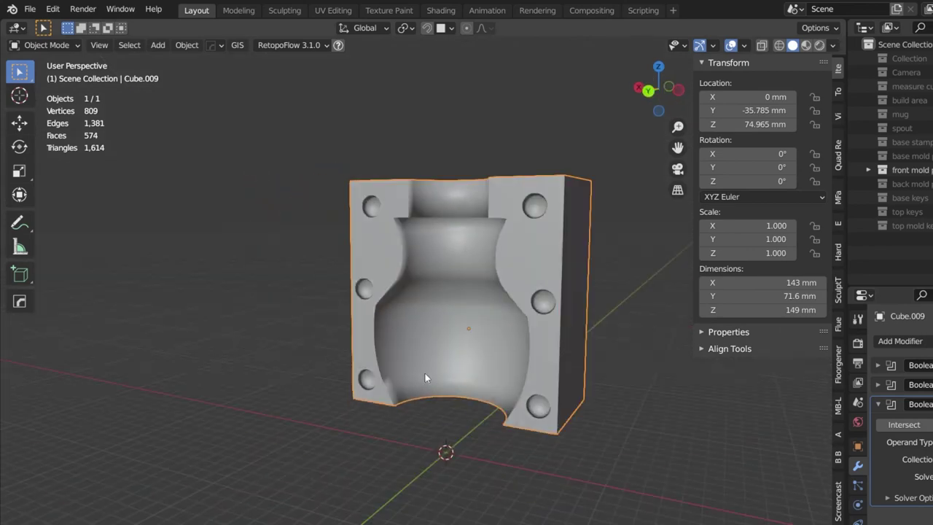
Shade the front mold piece smooth and enable Auto Smooth for its normals.
{"action": "right_click", "coordinate": [326, 384]}
{"action": "left_click", "coordinate": [291, 192]}
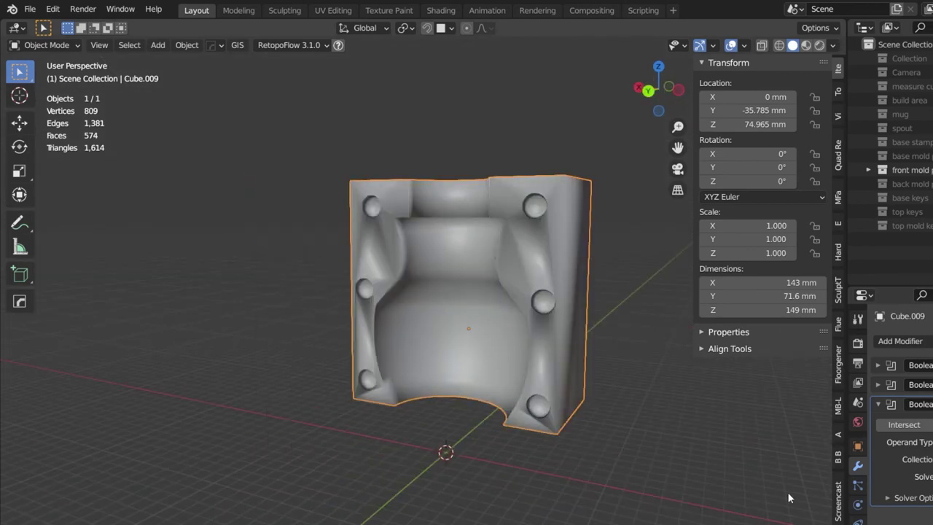
{"action": "scroll", "coordinate": [857, 485], "scroll_direction": "down", "scroll_amount": 2}
{"action": "left_click", "coordinate": [858, 469]}
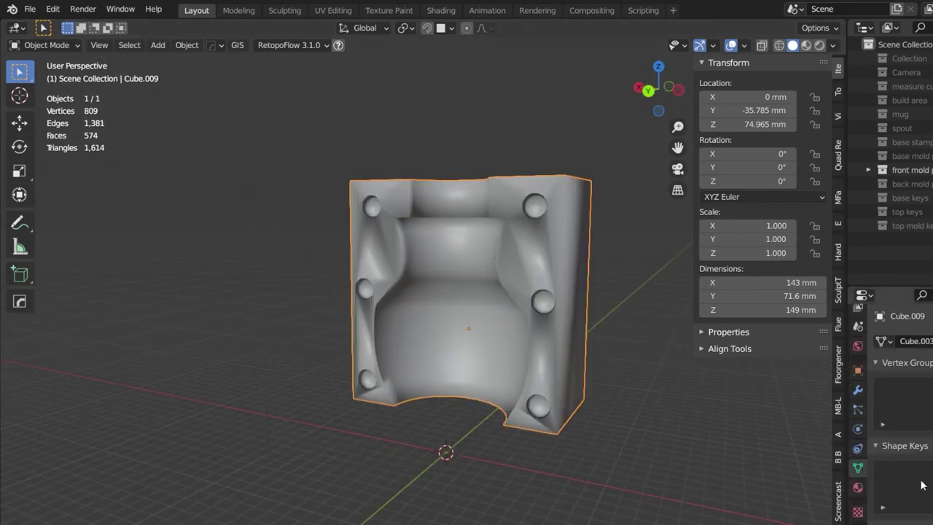
{"action": "scroll", "coordinate": [896, 437], "scroll_direction": "down", "scroll_amount": 6}
{"action": "middle_click_drag", "start_coordinate": [473, 437], "coordinate": [542, 371]}
{"action": "scroll", "coordinate": [514, 384], "scroll_direction": "up", "scroll_amount": 2}
{"action": "scroll", "coordinate": [484, 332], "scroll_direction": "up", "scroll_amount": 2}
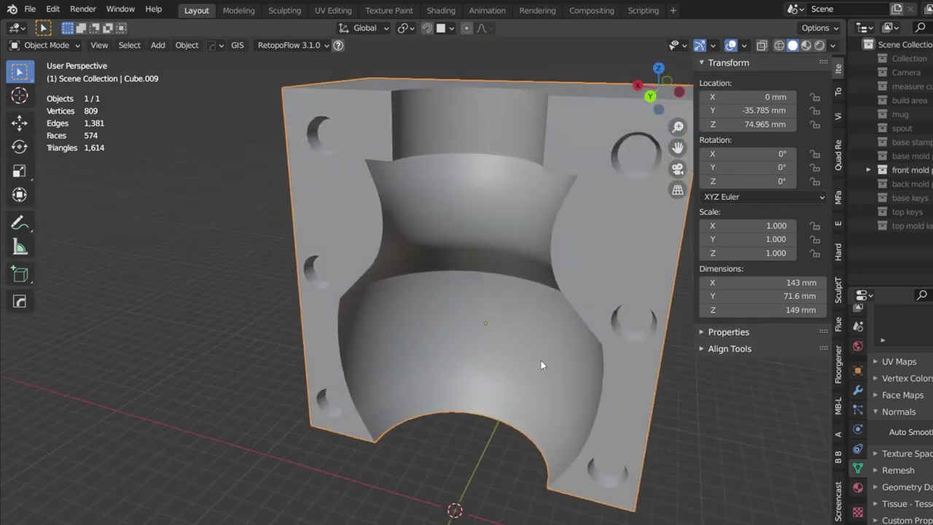
{"action": "scroll", "coordinate": [541, 371], "scroll_direction": "down", "scroll_amount": 2}
Show the back mold piece with the front one and examine how the keys fit in X-ray, viewing each piece alone.
{"action": "key", "text": "alt+h"}
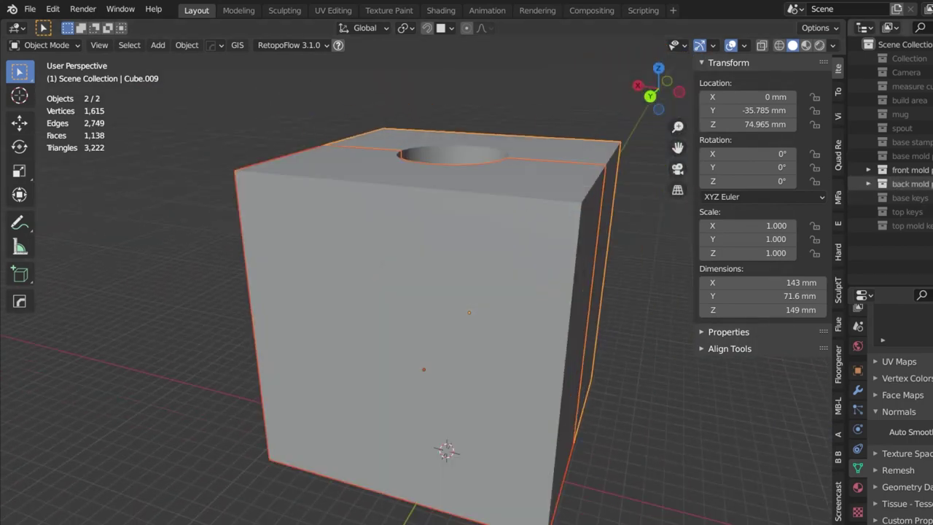
{"action": "middle_click_drag", "start_coordinate": [557, 273], "coordinate": [472, 315]}
{"action": "scroll", "coordinate": [435, 270], "scroll_direction": "up", "scroll_amount": 1}
{"action": "key", "text": "alt+z"}
{"action": "left_click", "coordinate": [932, 170]}
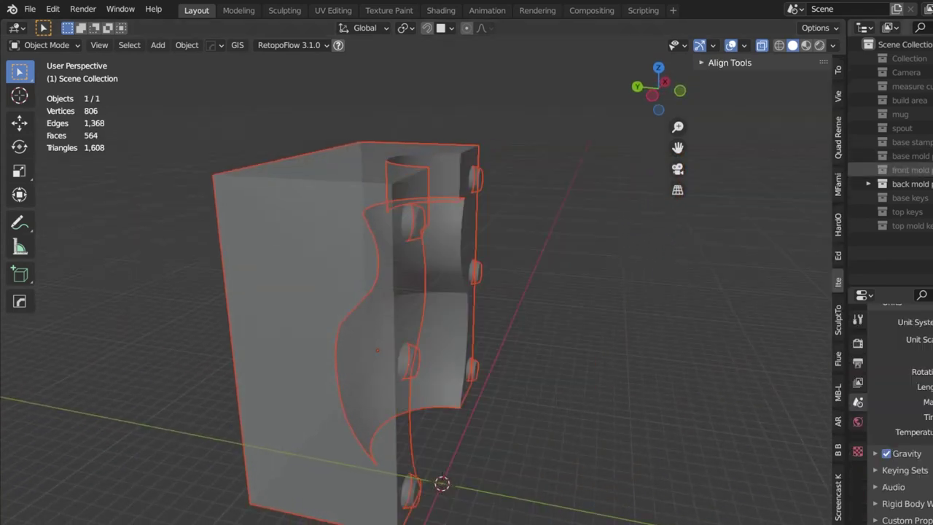
{"action": "left_click", "coordinate": [932, 183]}
{"action": "left_click", "coordinate": [932, 169]}
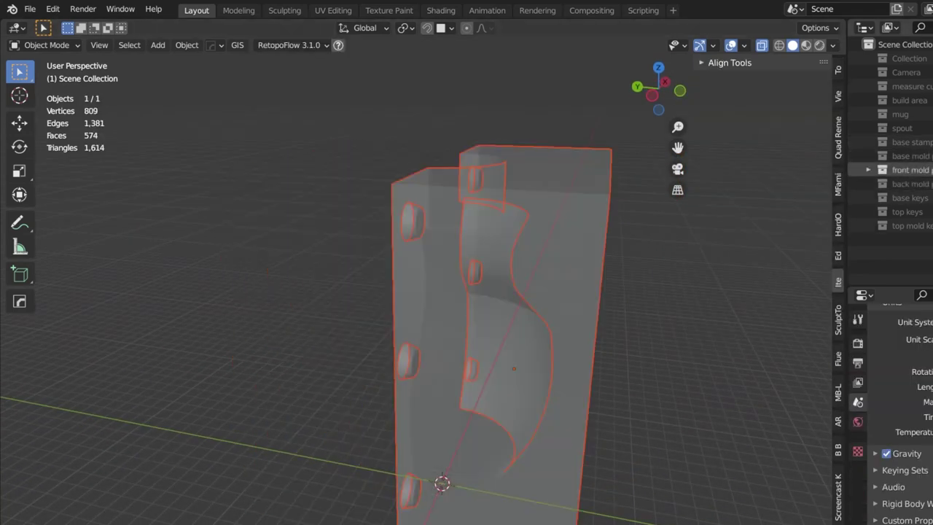
{"action": "left_click", "coordinate": [932, 184]}
{"action": "key", "text": "alt+z"}
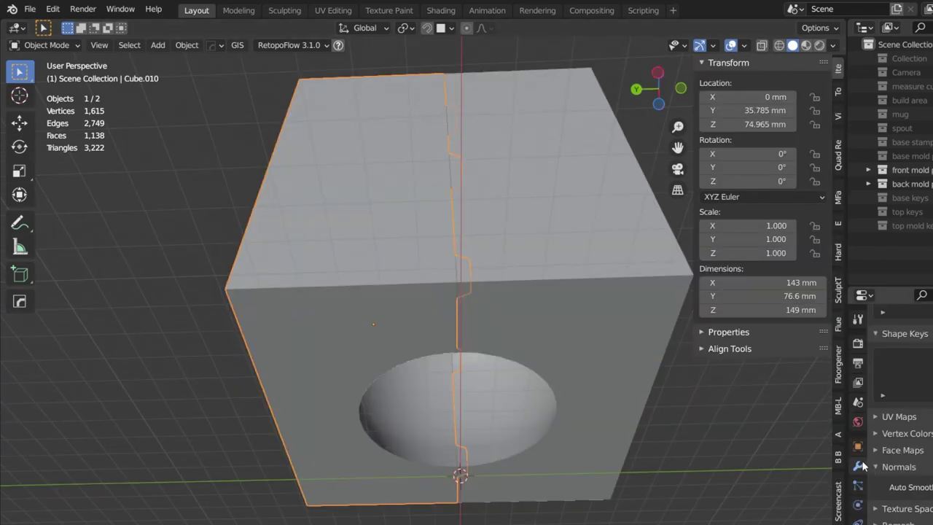
Add another Boolean modifier to the back mold piece that cuts the base joint's key sockets into its underside.
{"action": "left_click", "coordinate": [877, 405]}
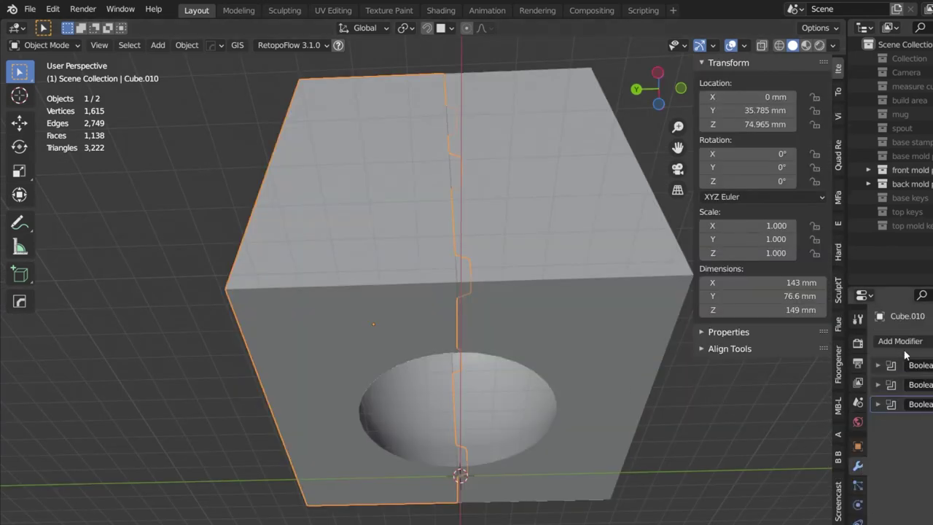
{"action": "left_click", "coordinate": [909, 341]}
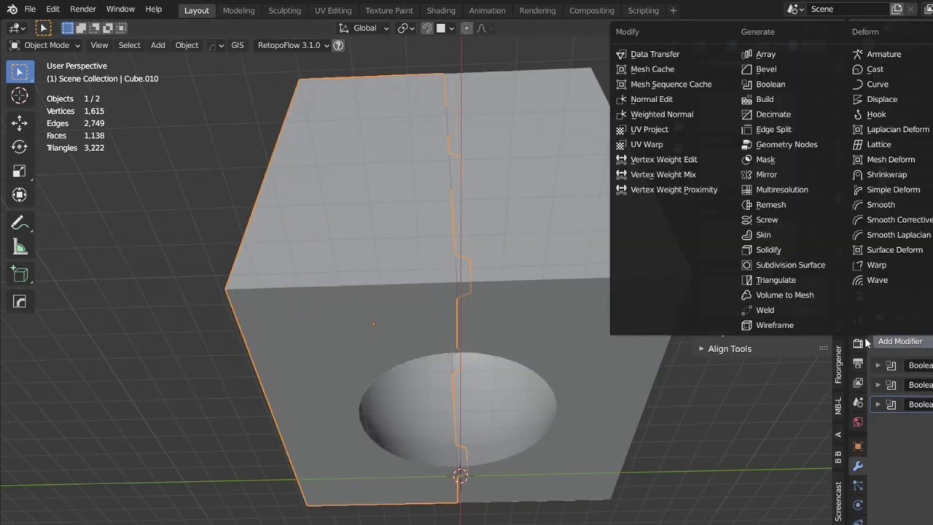
{"action": "left_click", "coordinate": [787, 84]}
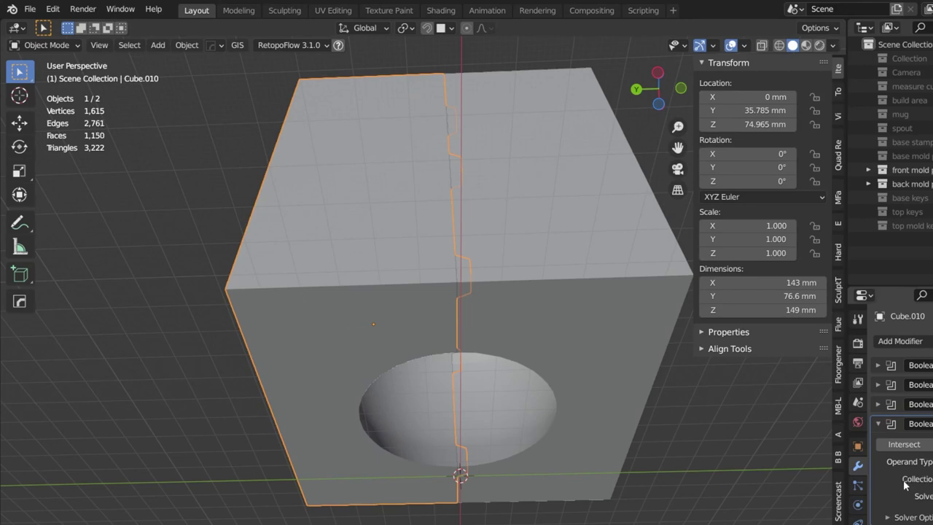
{"action": "left_click", "coordinate": [929, 478]}
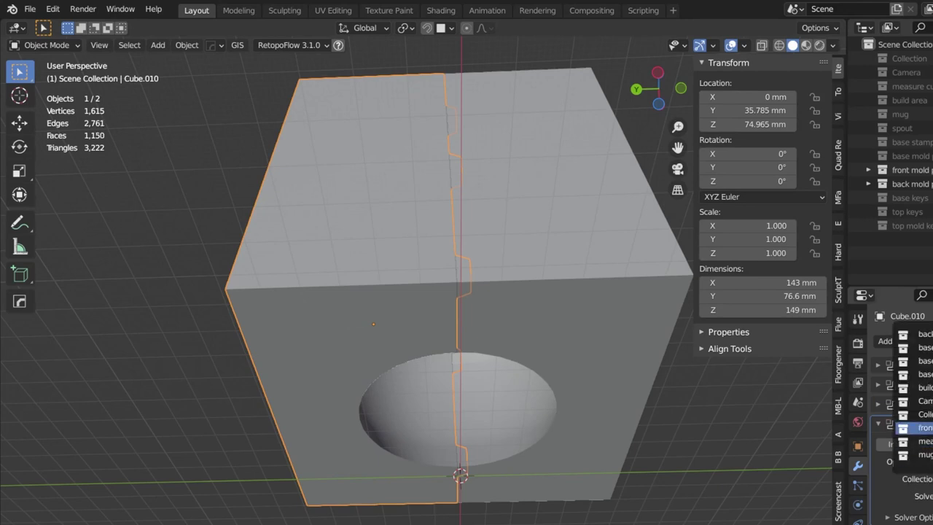
{"action": "key", "text": "Return"}
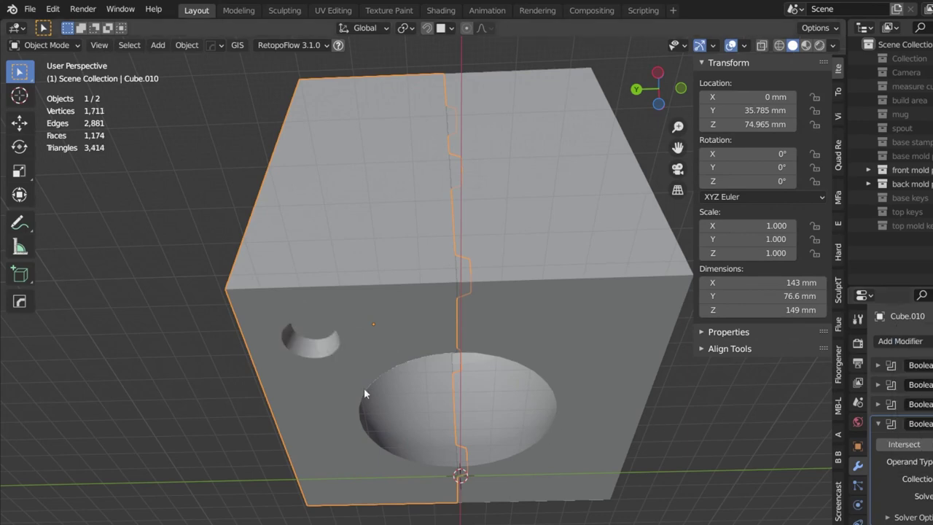
{"action": "middle_click_drag", "start_coordinate": [363, 388], "coordinate": [408, 291]}
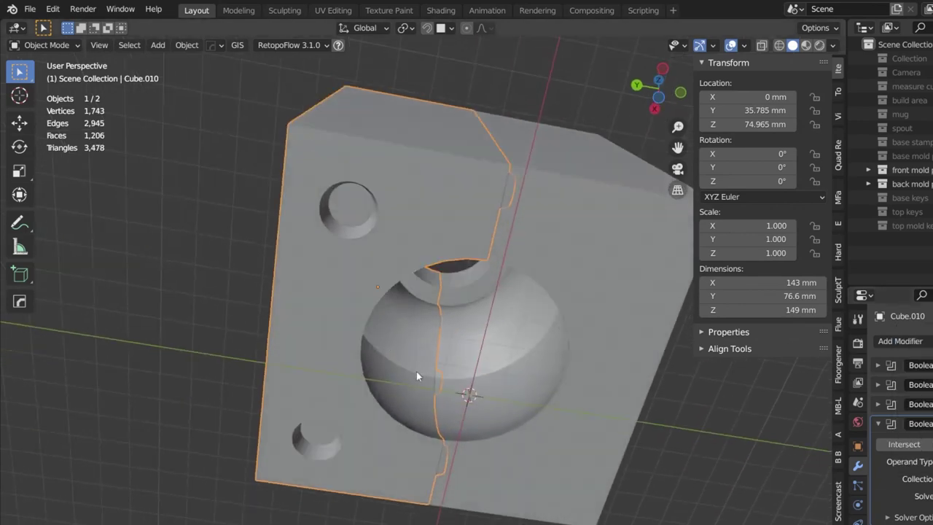
{"action": "middle_click_drag", "start_coordinate": [361, 336], "coordinate": [449, 271]}
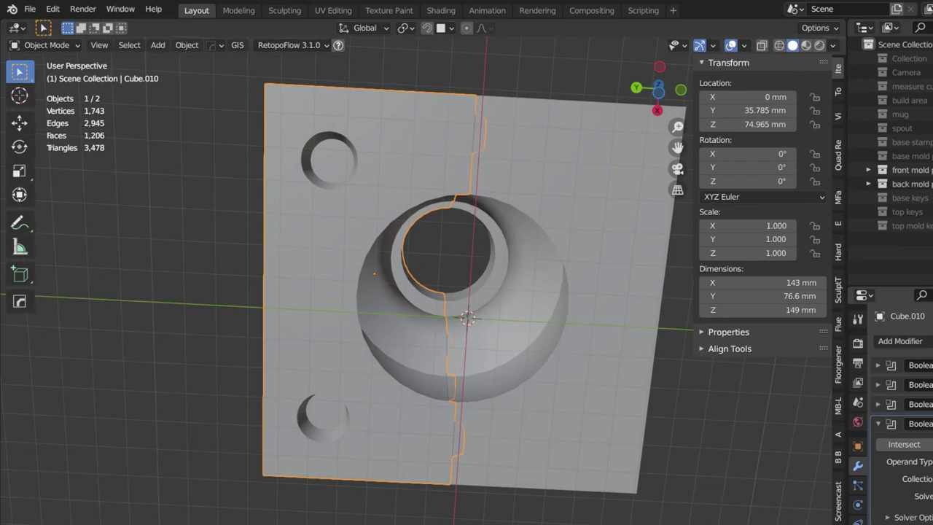
Isolate the back mold piece to examine its keys and the sockets in its underside, and bring the front piece back into view.
{"action": "middle_click_drag", "start_coordinate": [355, 328], "coordinate": [305, 353]}
{"action": "key", "text": "KP_Divide"}
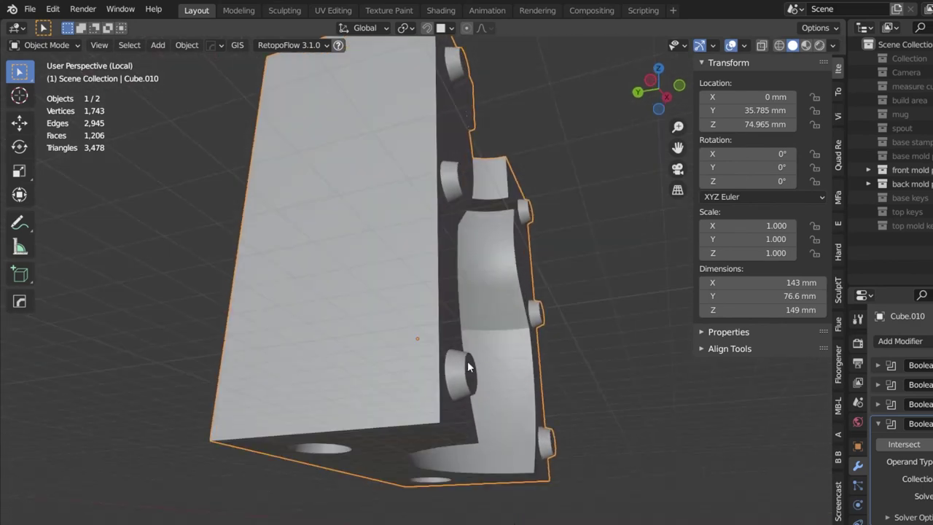
{"action": "key", "text": "KP_Divide"}
{"action": "middle_click_drag", "start_coordinate": [467, 366], "coordinate": [500, 359]}
Add another Boolean modifier to the front mold piece that subtracts the base keys collection from its underside.
{"action": "left_click", "coordinate": [556, 313]}
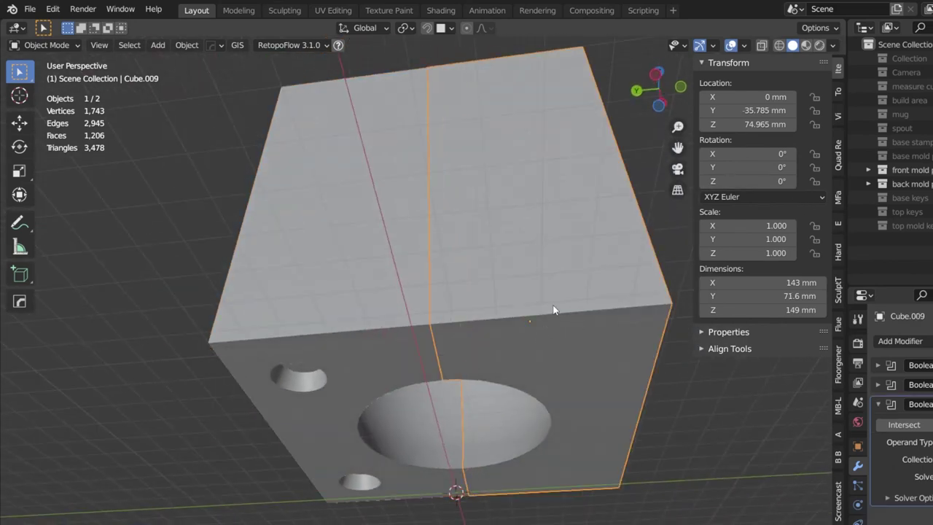
{"action": "left_click", "coordinate": [927, 343]}
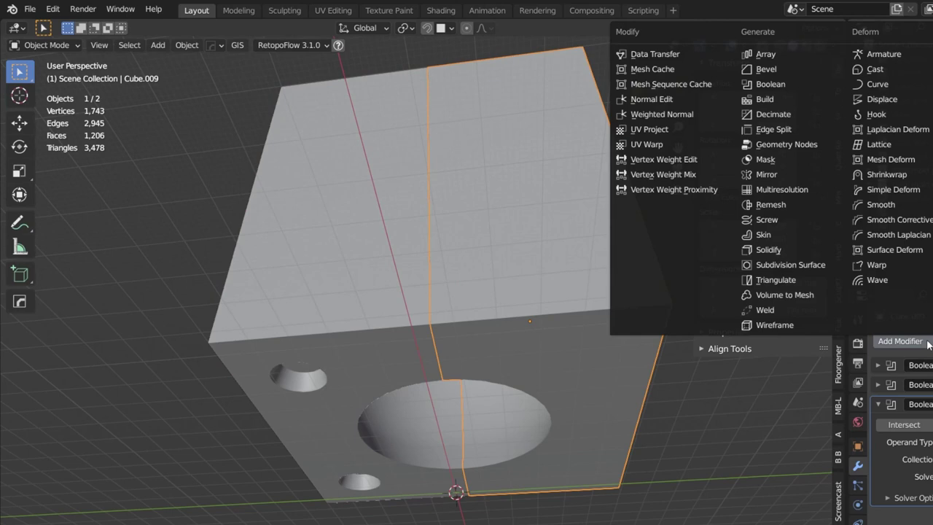
{"action": "left_click", "coordinate": [771, 84]}
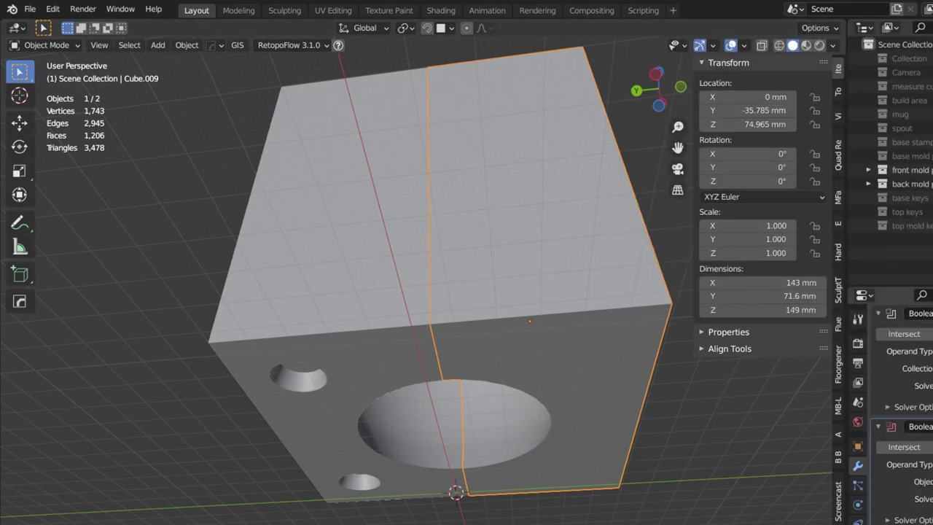
{"action": "left_click", "coordinate": [922, 480]}
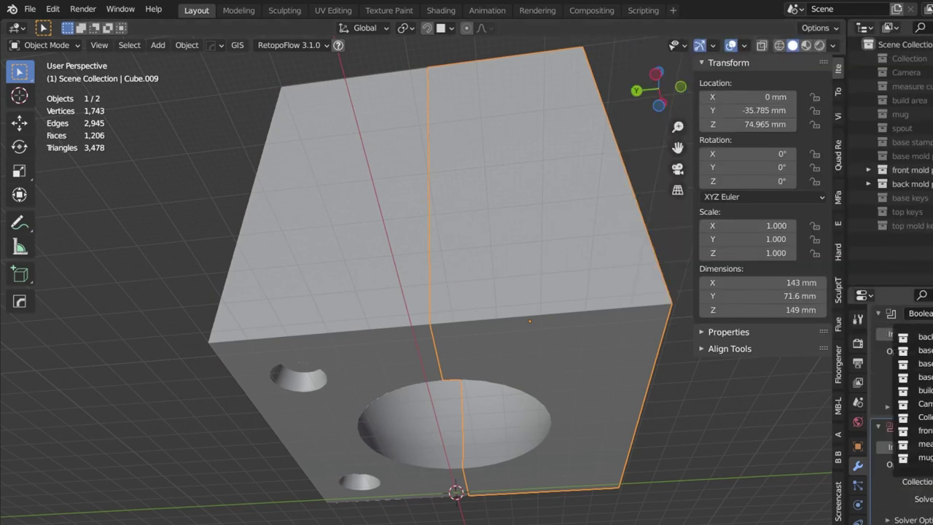
{"action": "left_click", "coordinate": [919, 350]}
{"action": "middle_click_drag", "start_coordinate": [632, 411], "coordinate": [522, 465]}
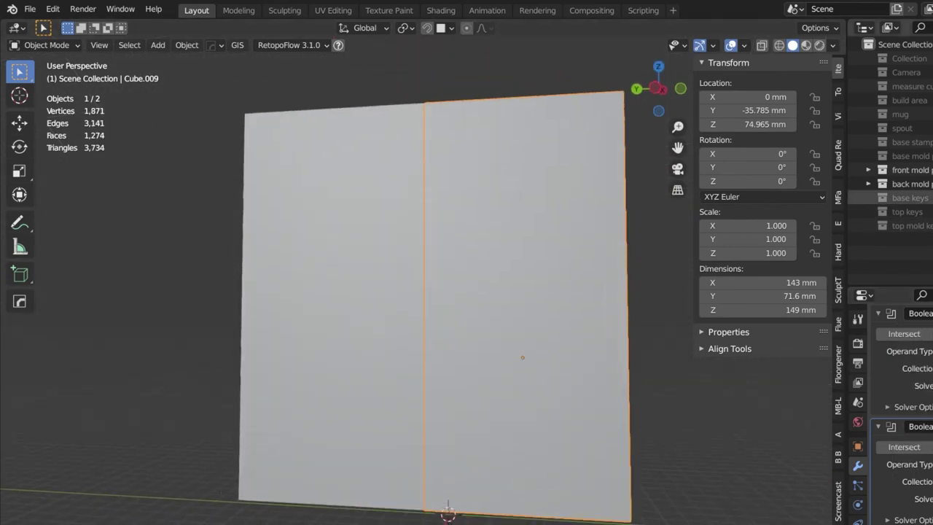
Show the base mold piece collection together with the front and back mold pieces, keeping the base keys hidden.
{"action": "left_click", "coordinate": [929, 198]}
{"action": "middle_click_drag", "start_coordinate": [583, 306], "coordinate": [567, 370]}
{"action": "left_click", "coordinate": [882, 198]}
{"action": "left_click", "coordinate": [882, 156]}
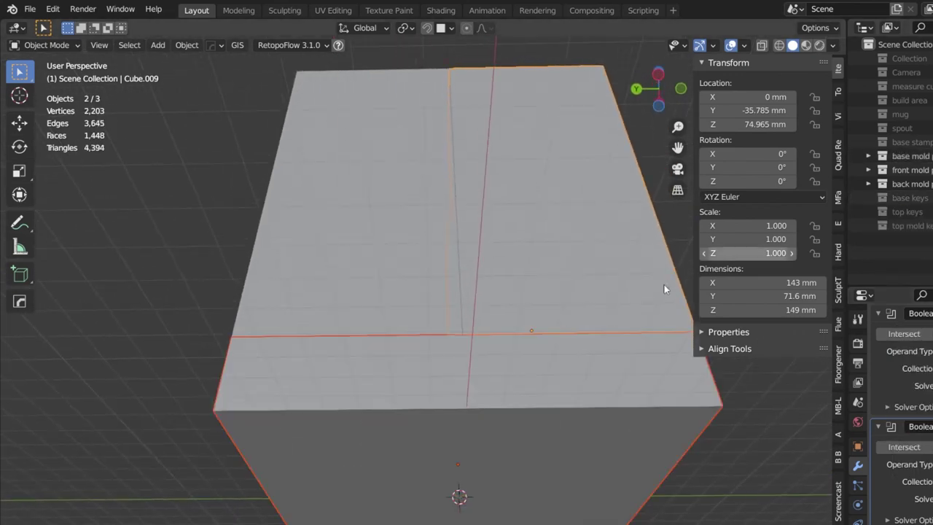
View the base mold piece alone to examine its raised keys, and return to all three mold pieces.
{"action": "left_click", "coordinate": [508, 430]}
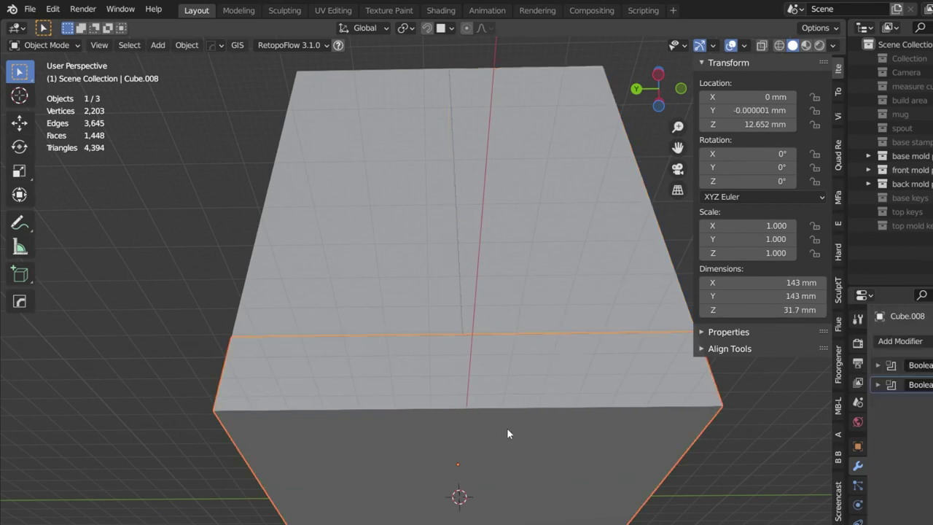
{"action": "key", "text": "KP_Divide"}
{"action": "middle_click_drag", "start_coordinate": [509, 425], "coordinate": [454, 515]}
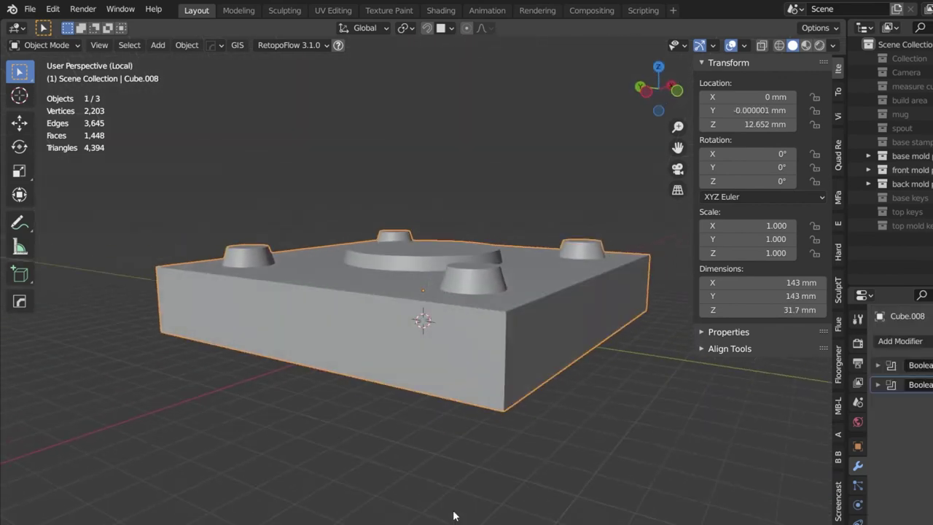
{"action": "key", "text": "KP_Divide"}
Select all three mold pieces, turn on X-ray and examine the vase cavity and the fit of the keys, leaving nothing selected.
{"action": "left_click", "coordinate": [548, 273], "text": "shift"}
{"action": "left_click", "coordinate": [553, 272], "text": "shift"}
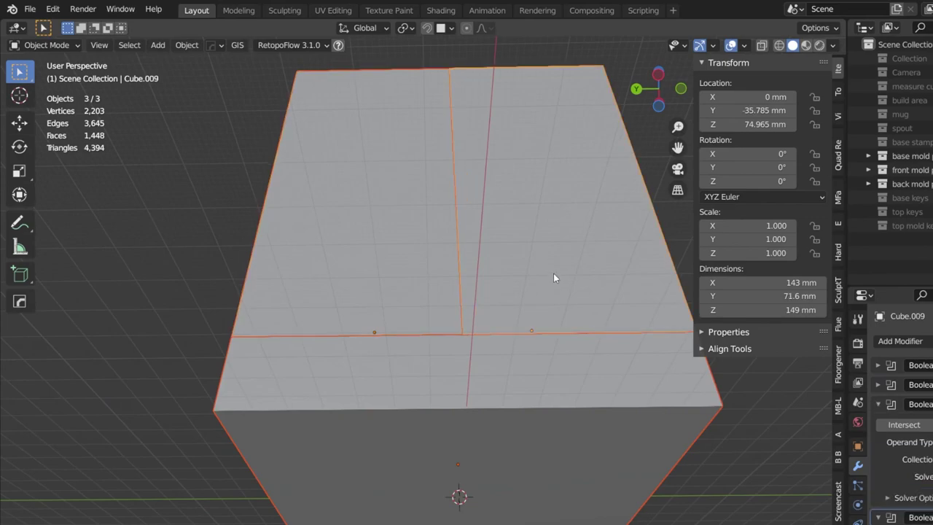
{"action": "key", "text": "alt+z"}
{"action": "key", "text": "KP_Decimal"}
{"action": "middle_click_drag", "start_coordinate": [456, 374], "coordinate": [433, 357]}
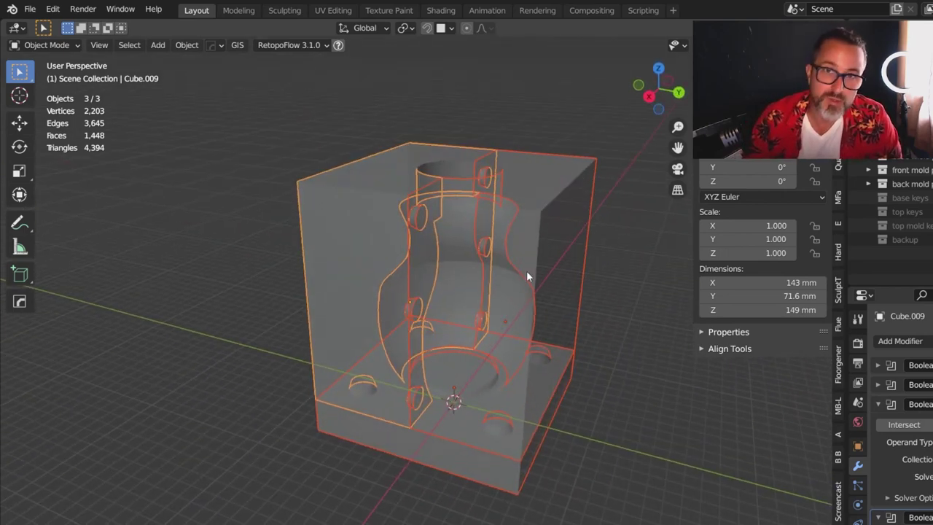
{"action": "middle_click_drag", "start_coordinate": [452, 302], "coordinate": [608, 299]}
{"action": "left_click", "coordinate": [609, 299]}
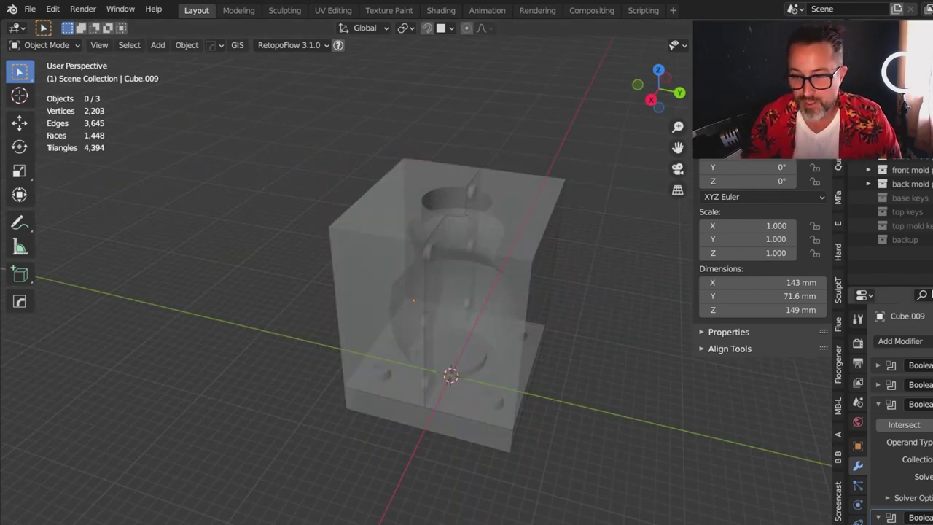
Enlarge the Properties editor and collapse the expanded Boolean modifiers of the front mold piece.
{"action": "left_click_drag", "start_coordinate": [931, 286], "coordinate": [930, 225]}
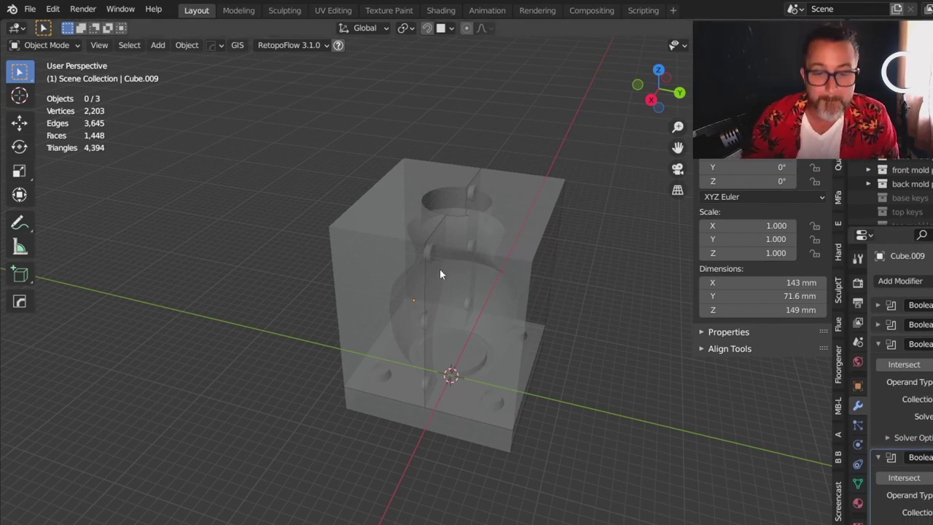
{"action": "middle_click_drag", "start_coordinate": [442, 270], "coordinate": [510, 259]}
{"action": "left_click", "coordinate": [878, 343]}
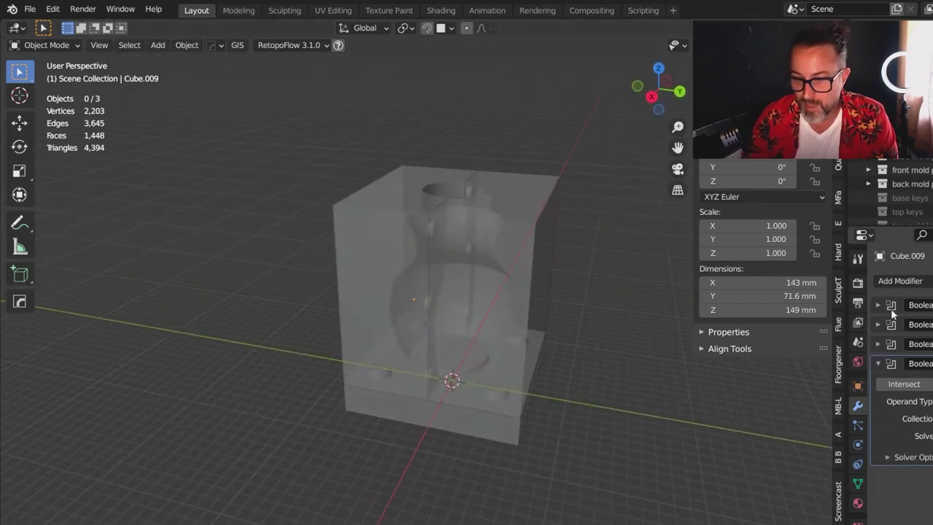
{"action": "left_click", "coordinate": [877, 362]}
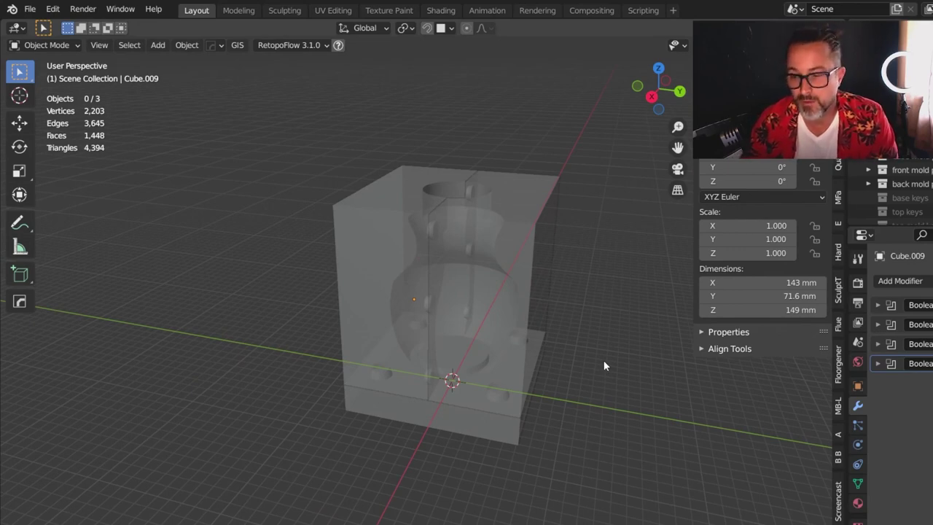
{"action": "left_click_drag", "start_coordinate": [903, 227], "coordinate": [903, 207]}
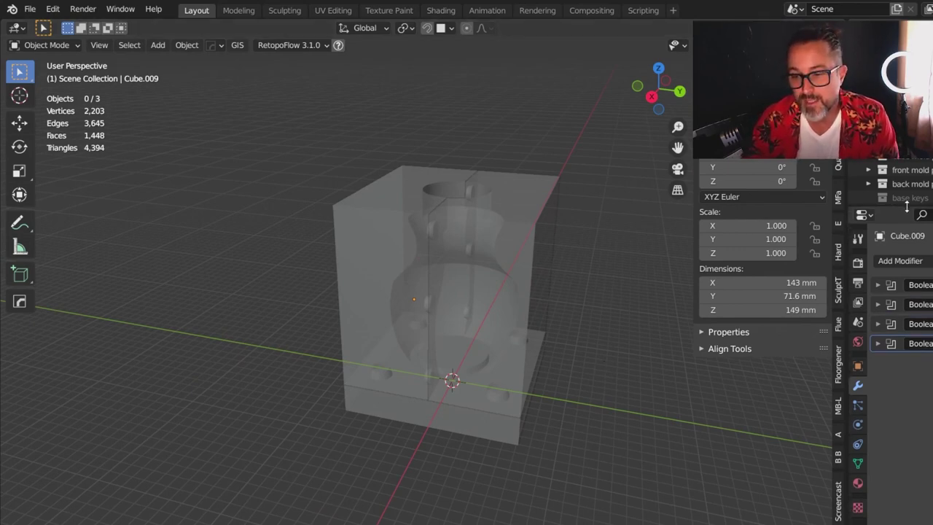